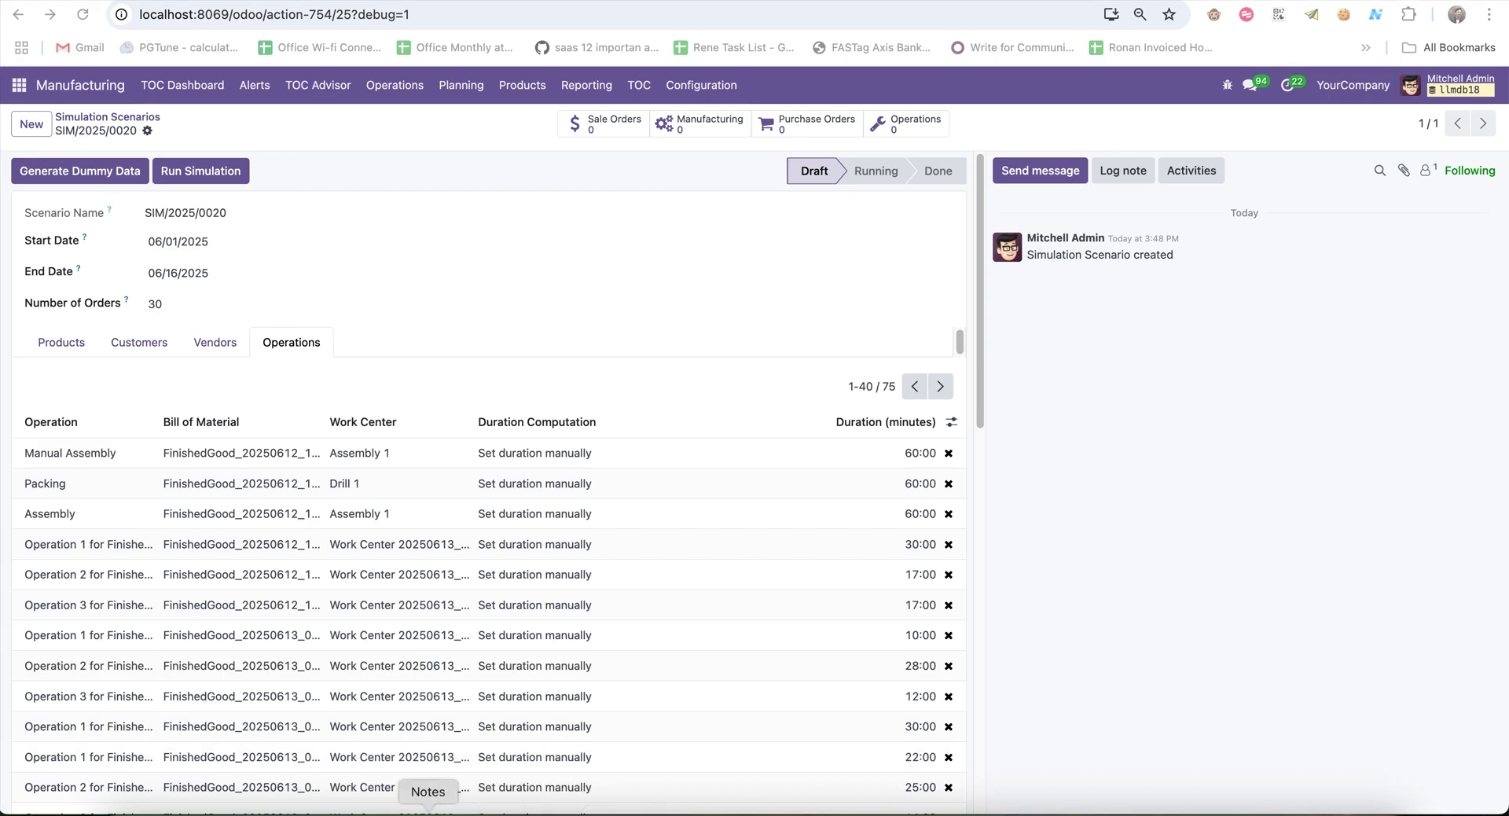
Switch to the Notes app and highlight the title and the Bottleneck and Non-Bottleneck definitions in the note on The Goal
click(428, 808)
drag(802, 44, 454, 39)
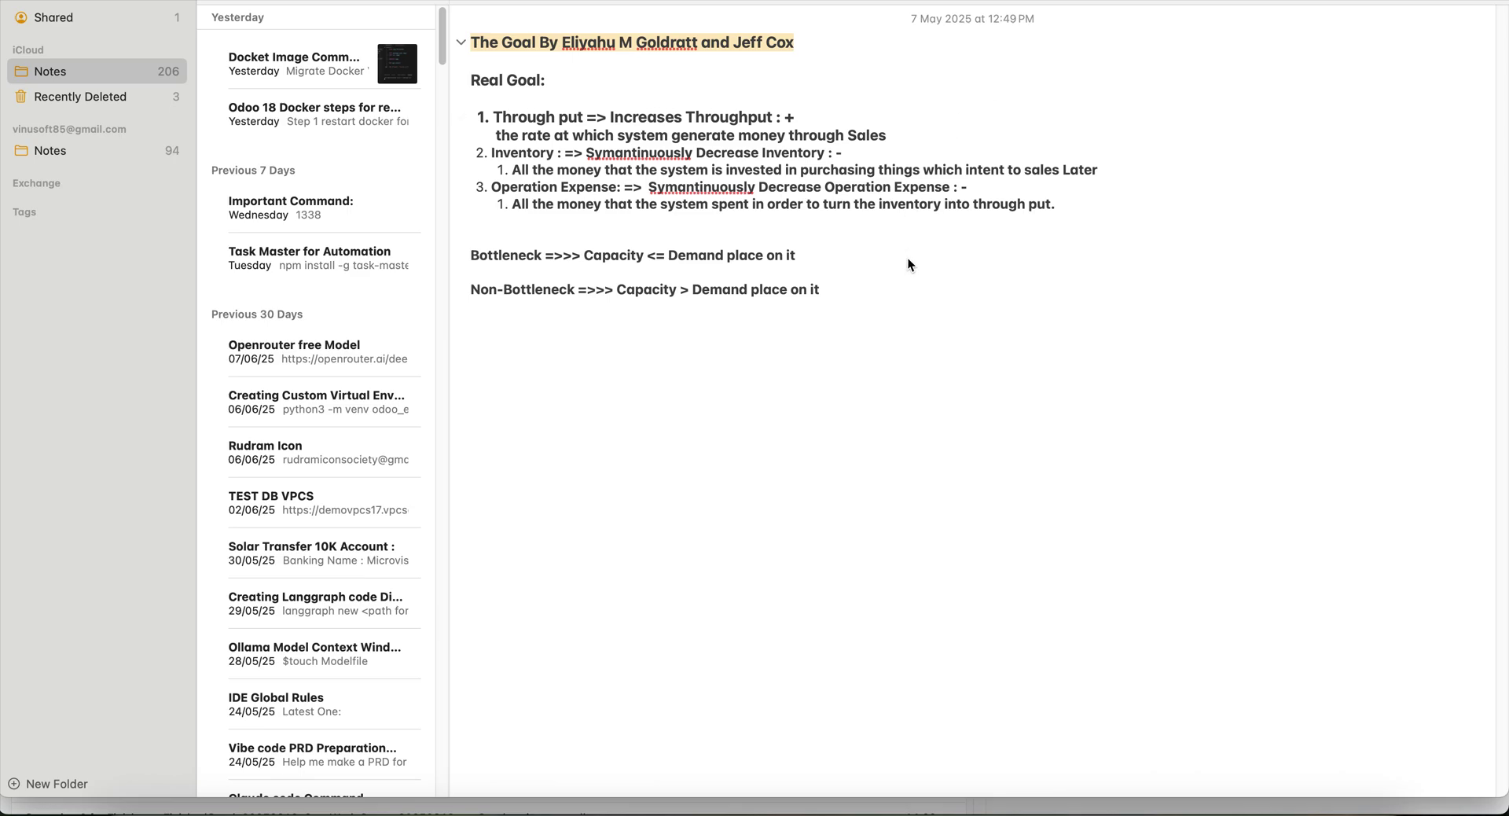
drag(832, 300, 475, 252)
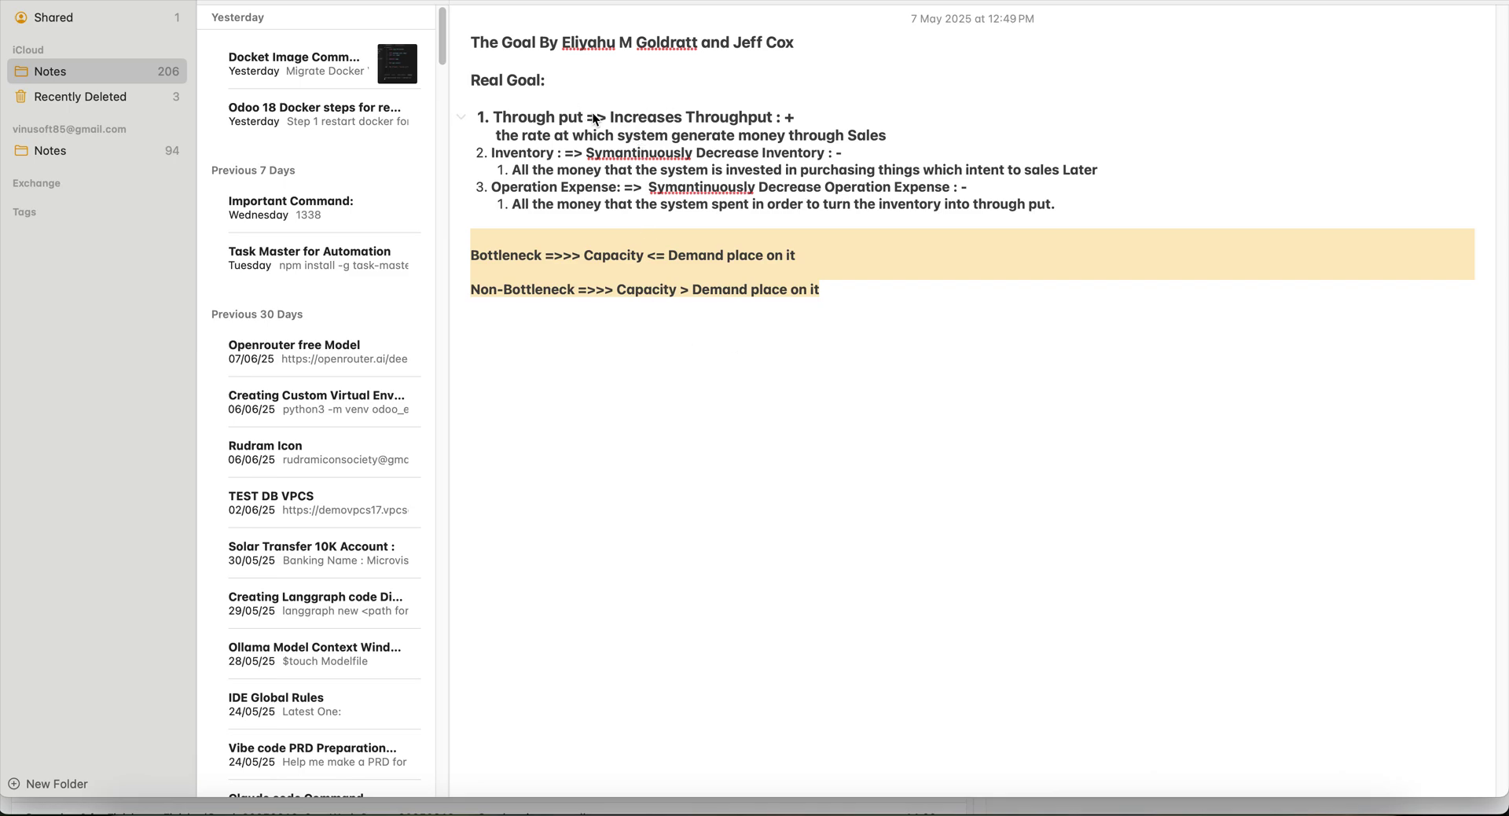
Highlight the Throughput, Inventory and Operation Expense definitions under Real Goal in the note
click(575, 124)
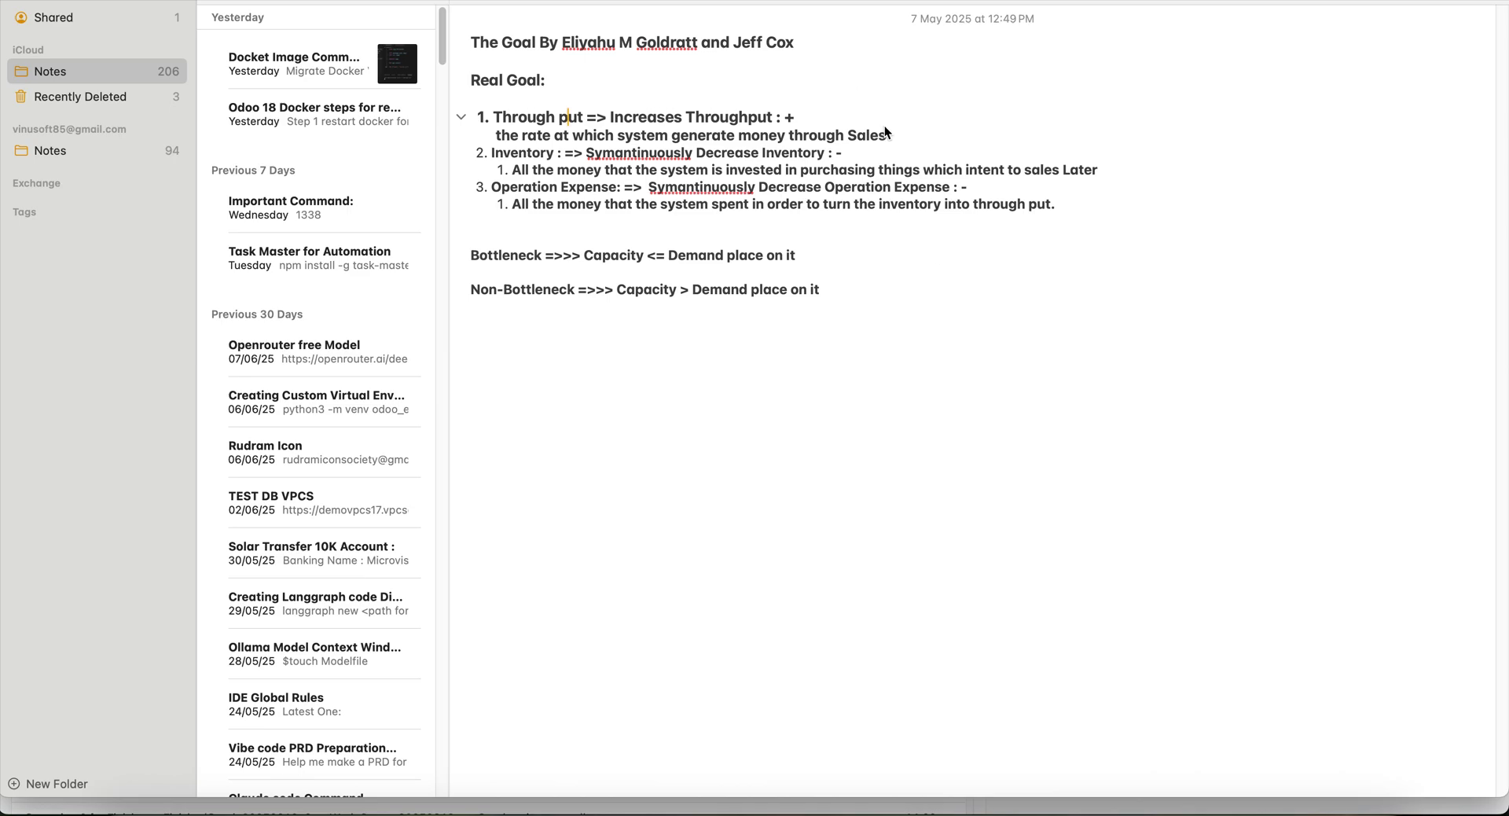
drag(888, 140, 501, 140)
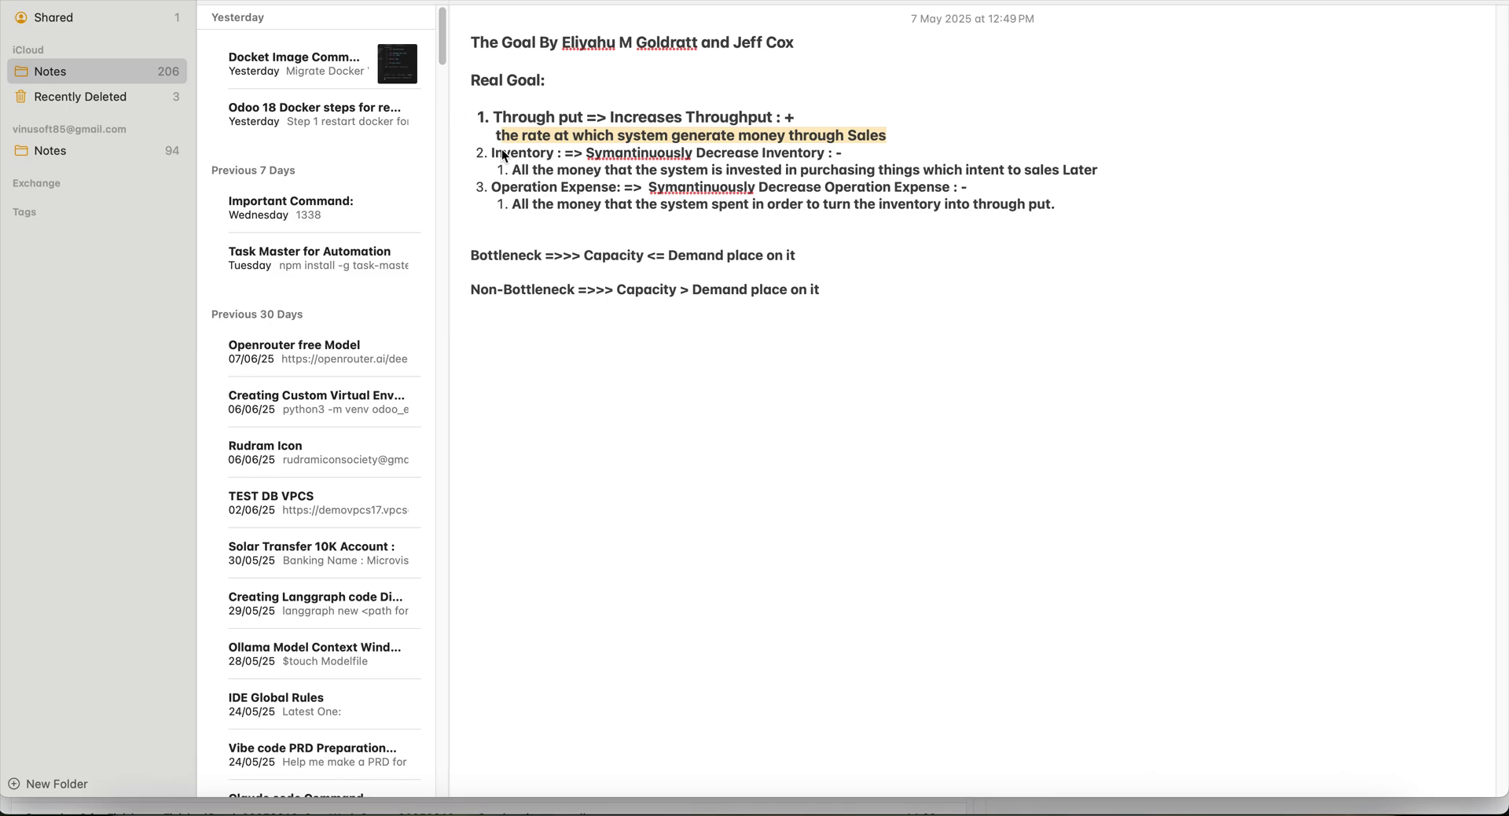
drag(492, 155, 571, 158)
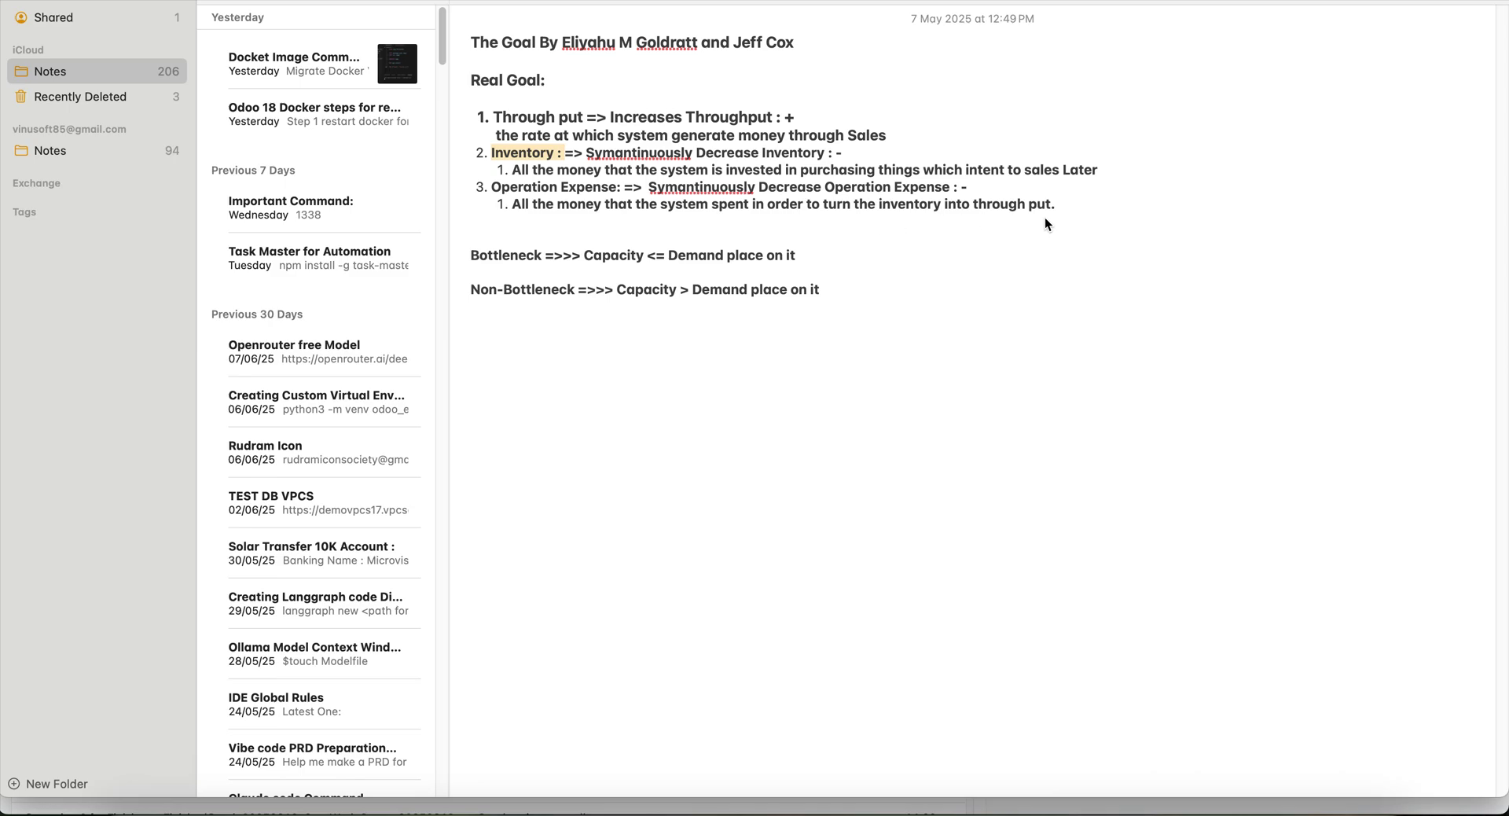
drag(1057, 206, 965, 202)
drag(909, 140, 487, 117)
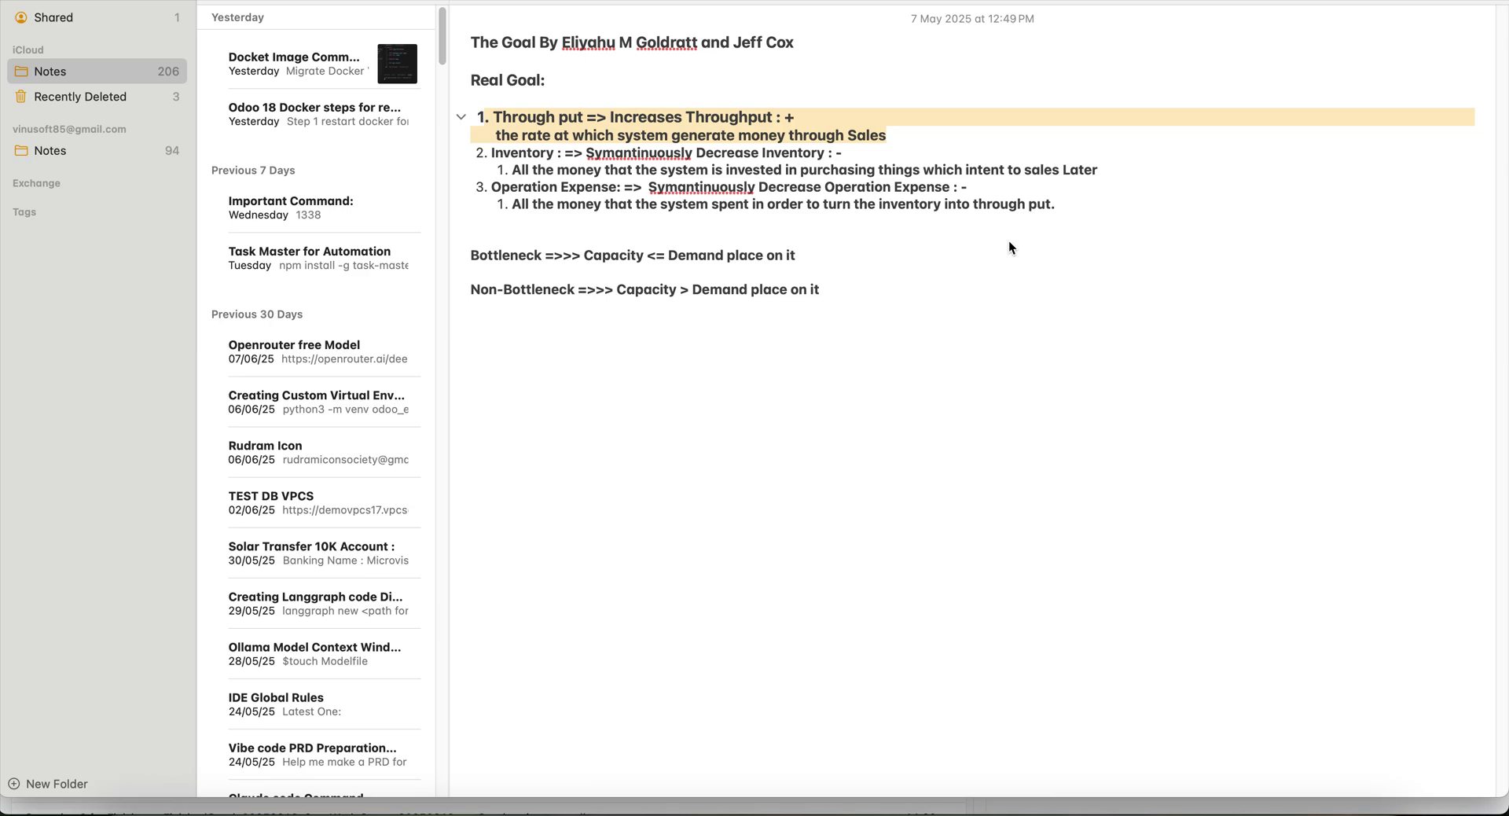
Highlight the full three-point list, followed by everything from Real Goal down to the Non-Bottleneck definition
click(907, 224)
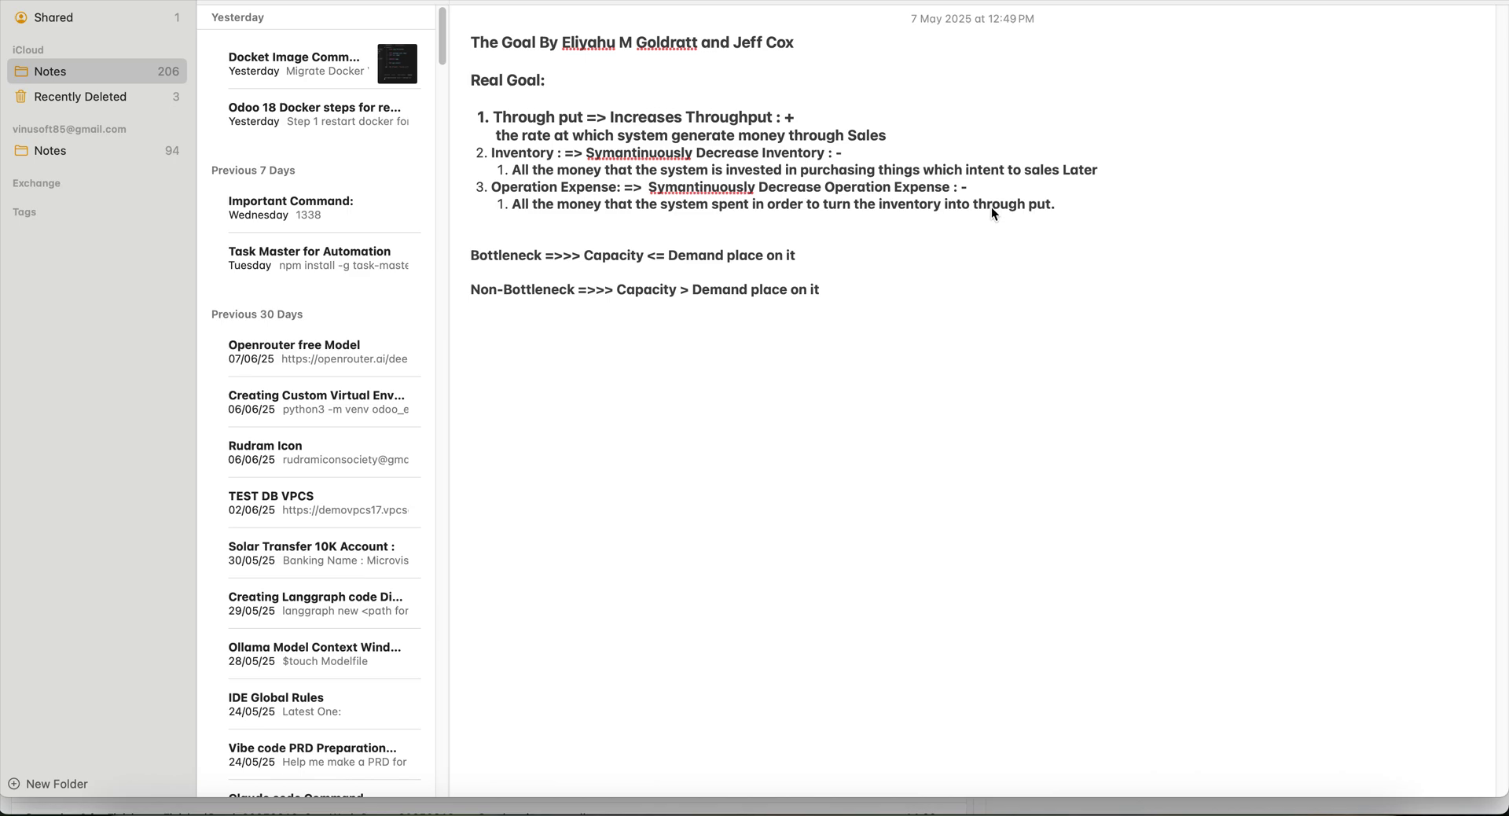
drag(1076, 206, 406, 113)
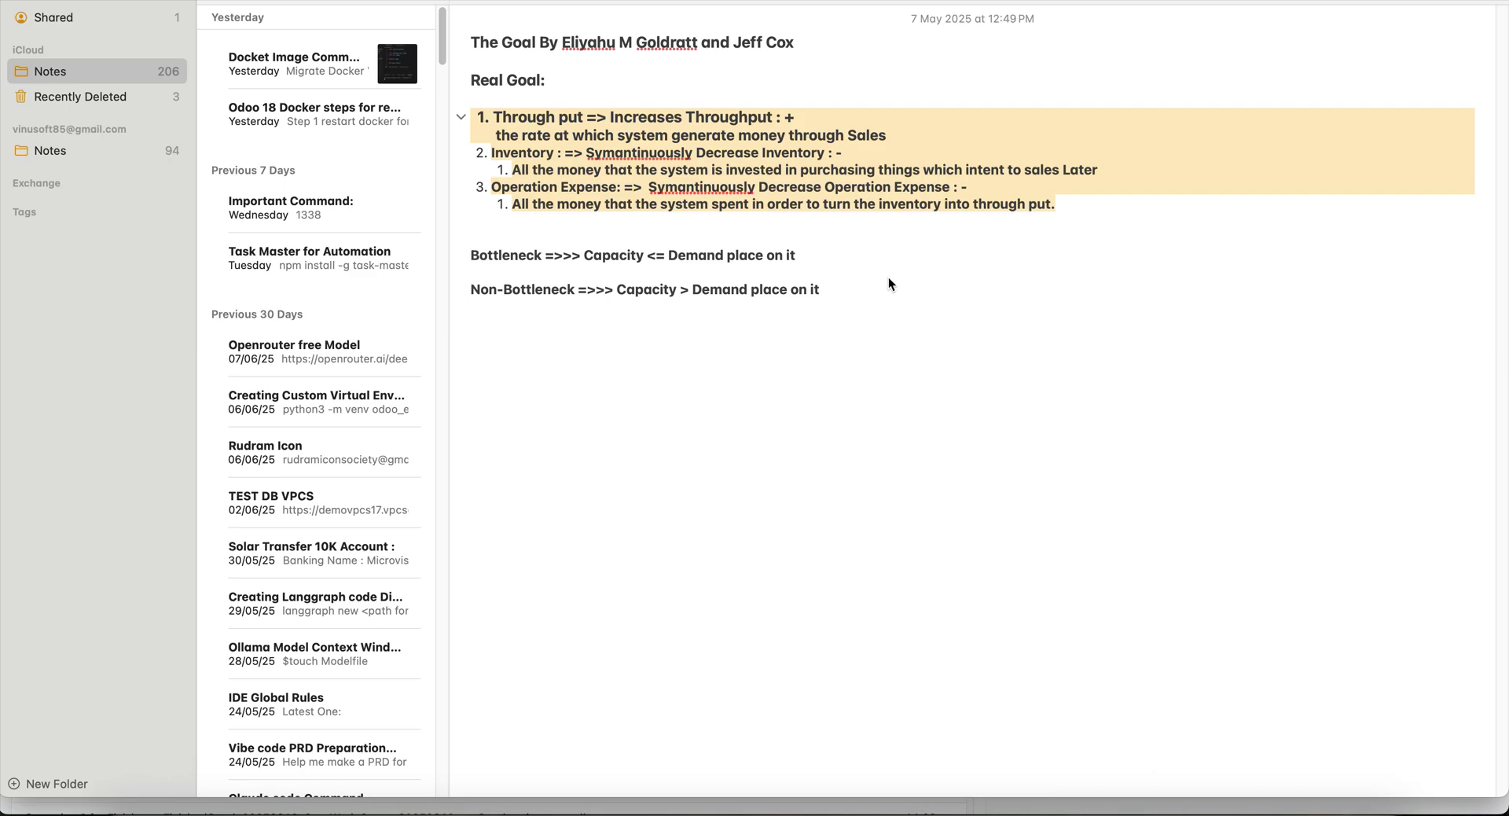
click(872, 315)
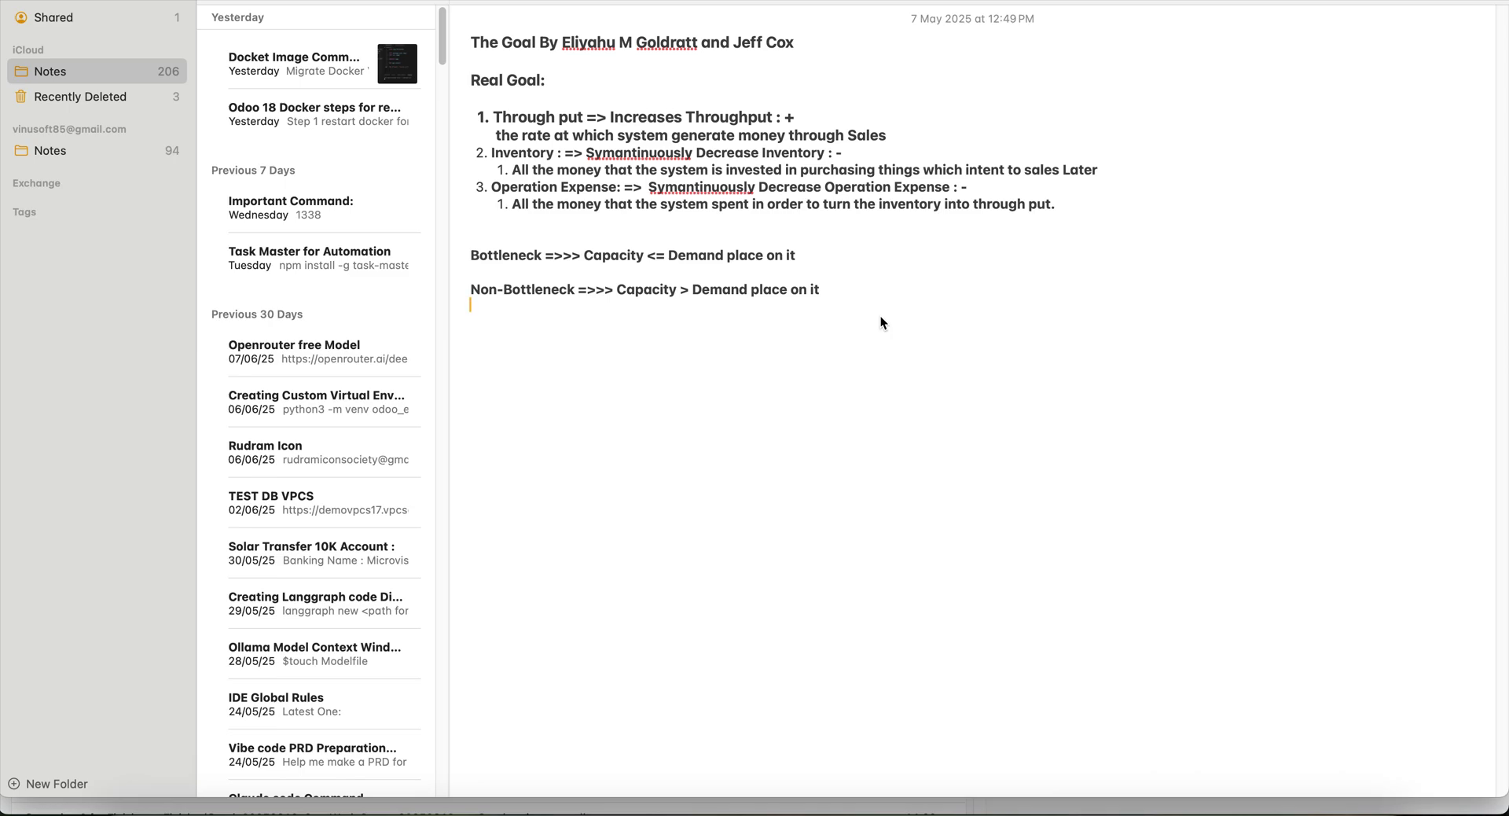
drag(832, 305, 476, 78)
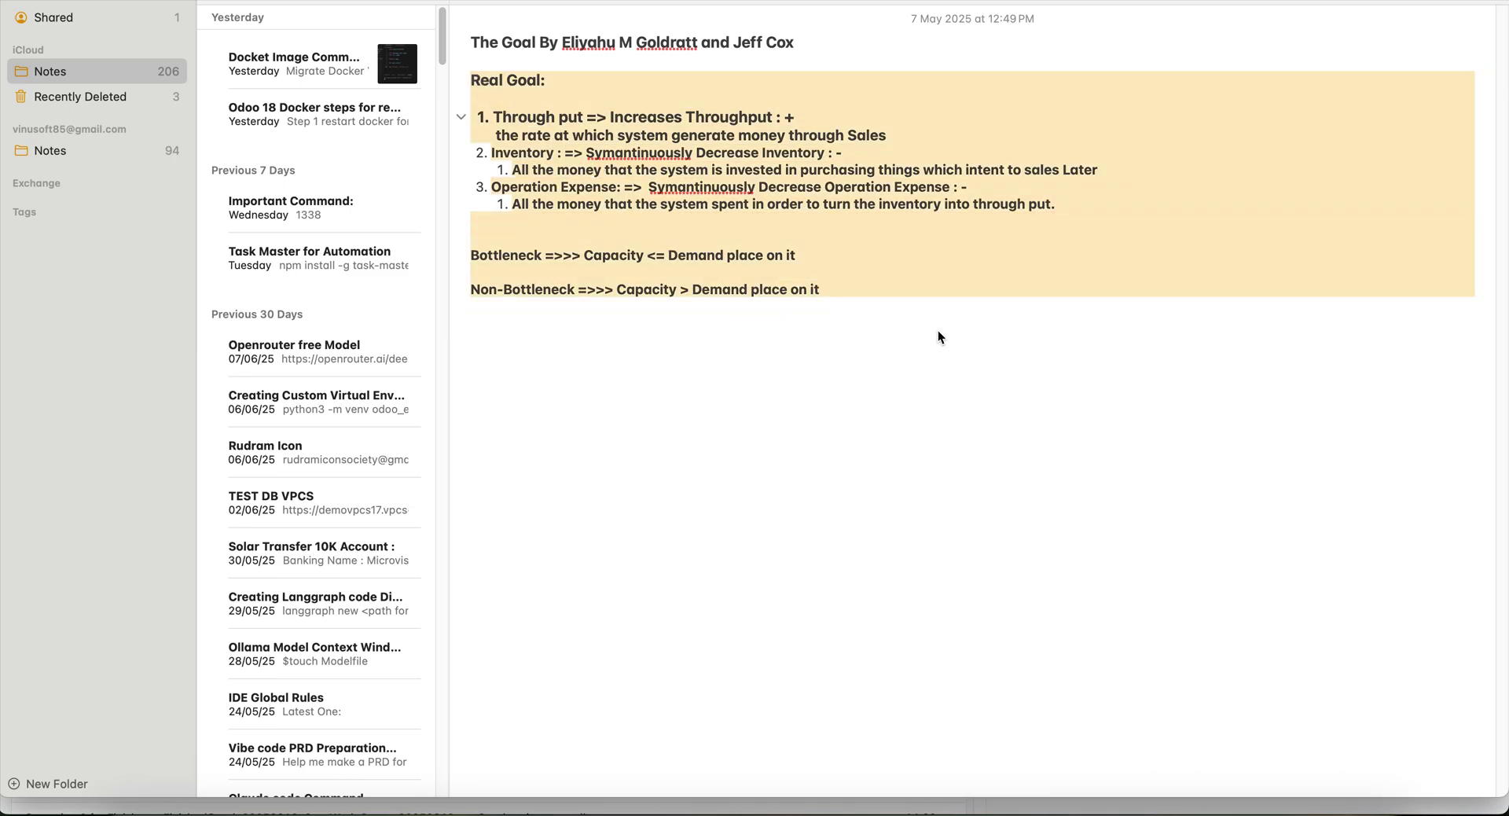
Switch back to Odoo in the browser and review the TOC Dashboard's work centers overview and process flow
click(832, 809)
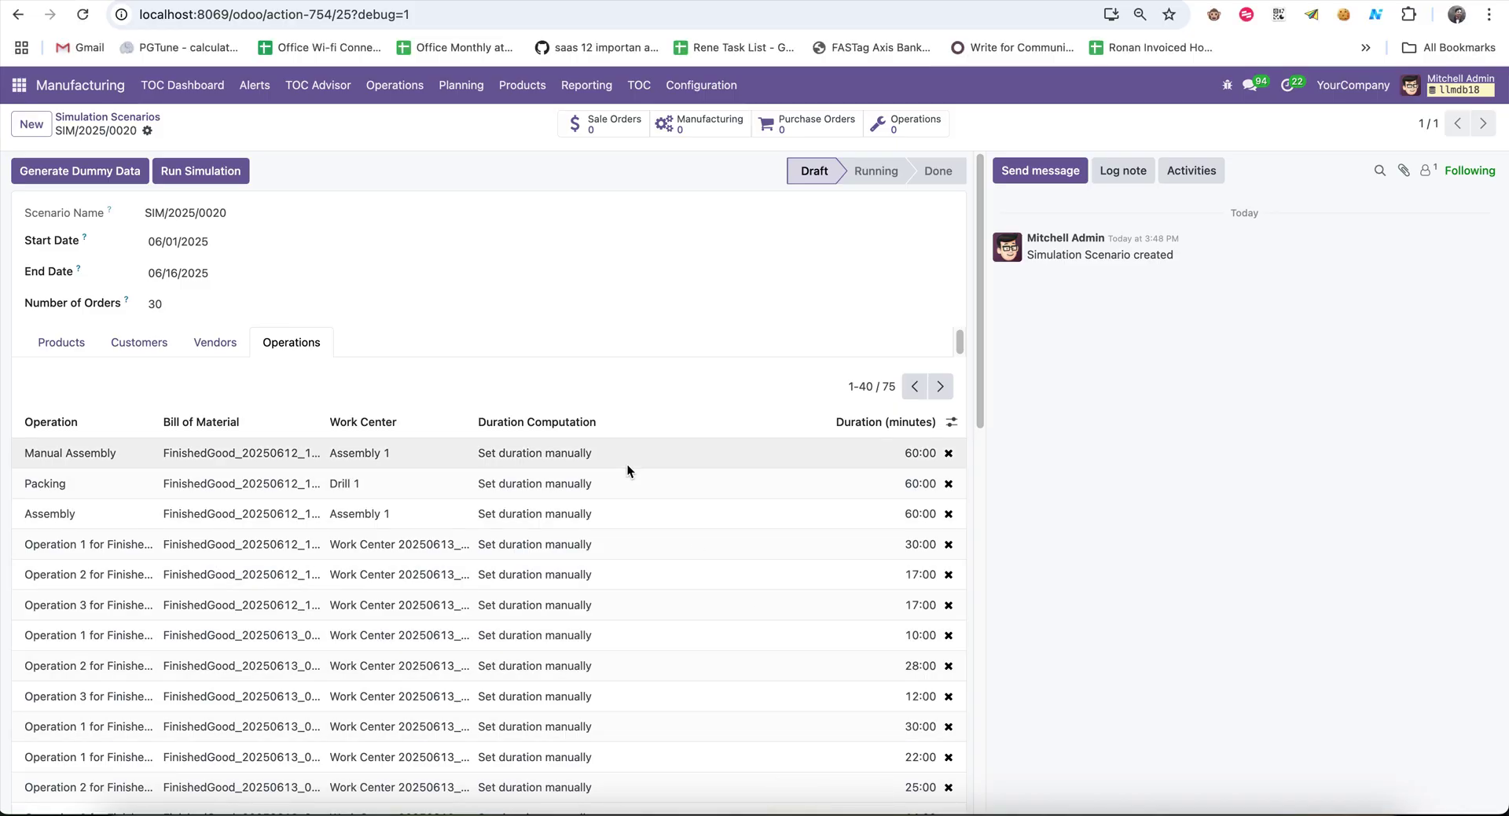
click(635, 88)
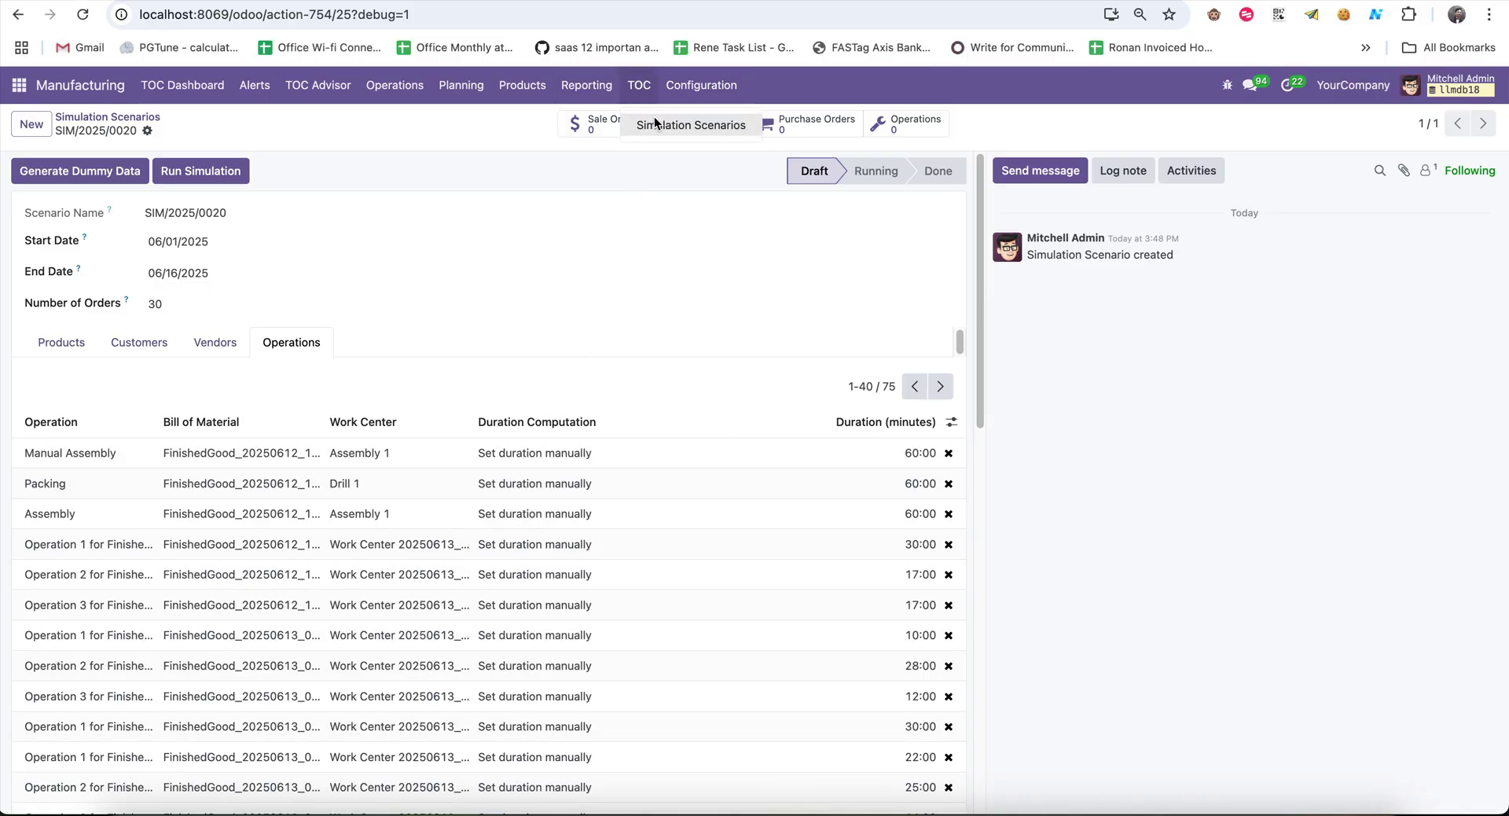
click(182, 85)
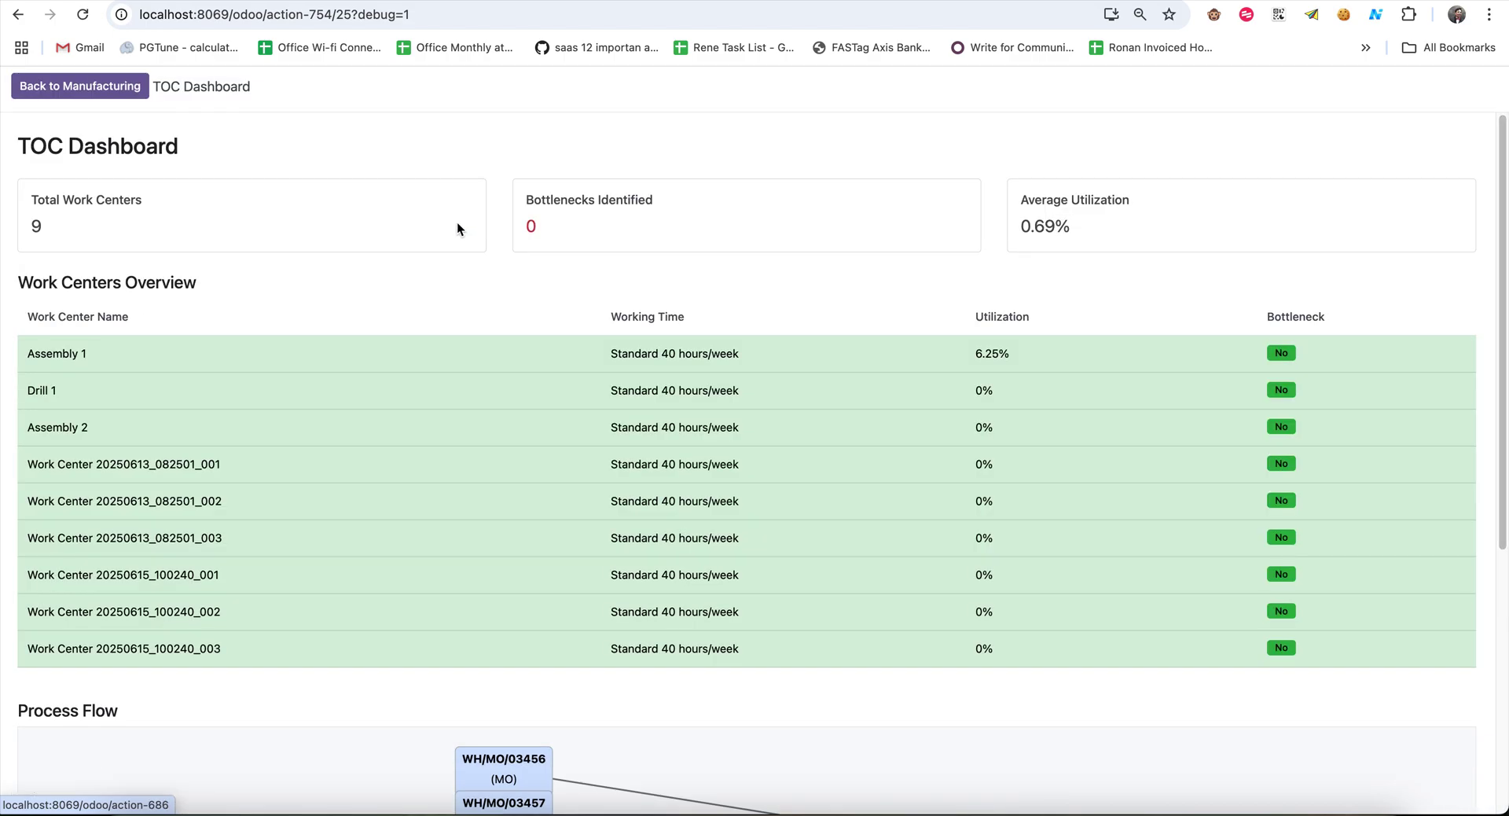
scroll(607, 578, down, 2)
scroll(686, 606, down, 5)
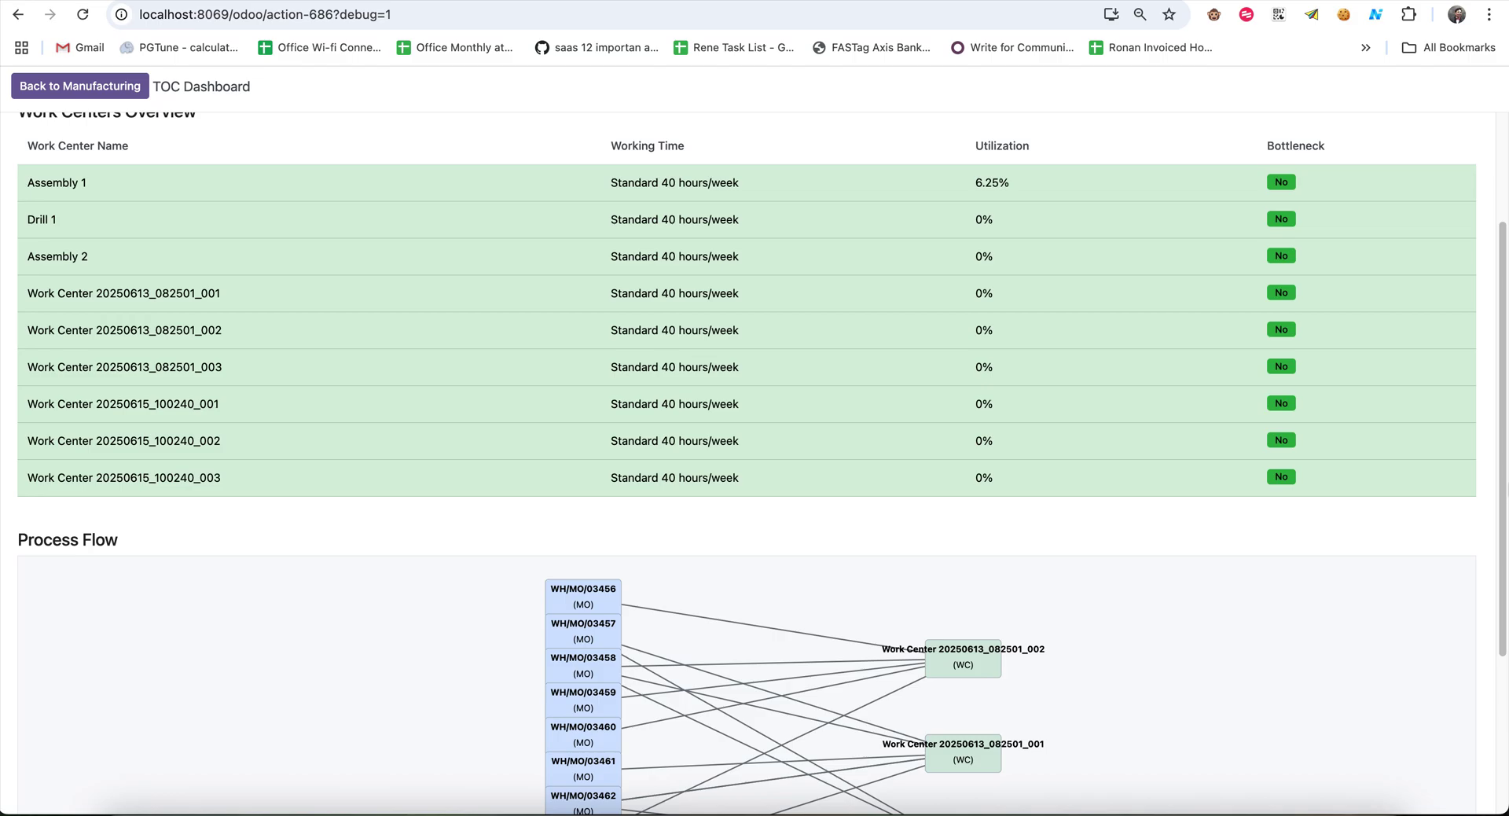
scroll(755, 463, down, 3)
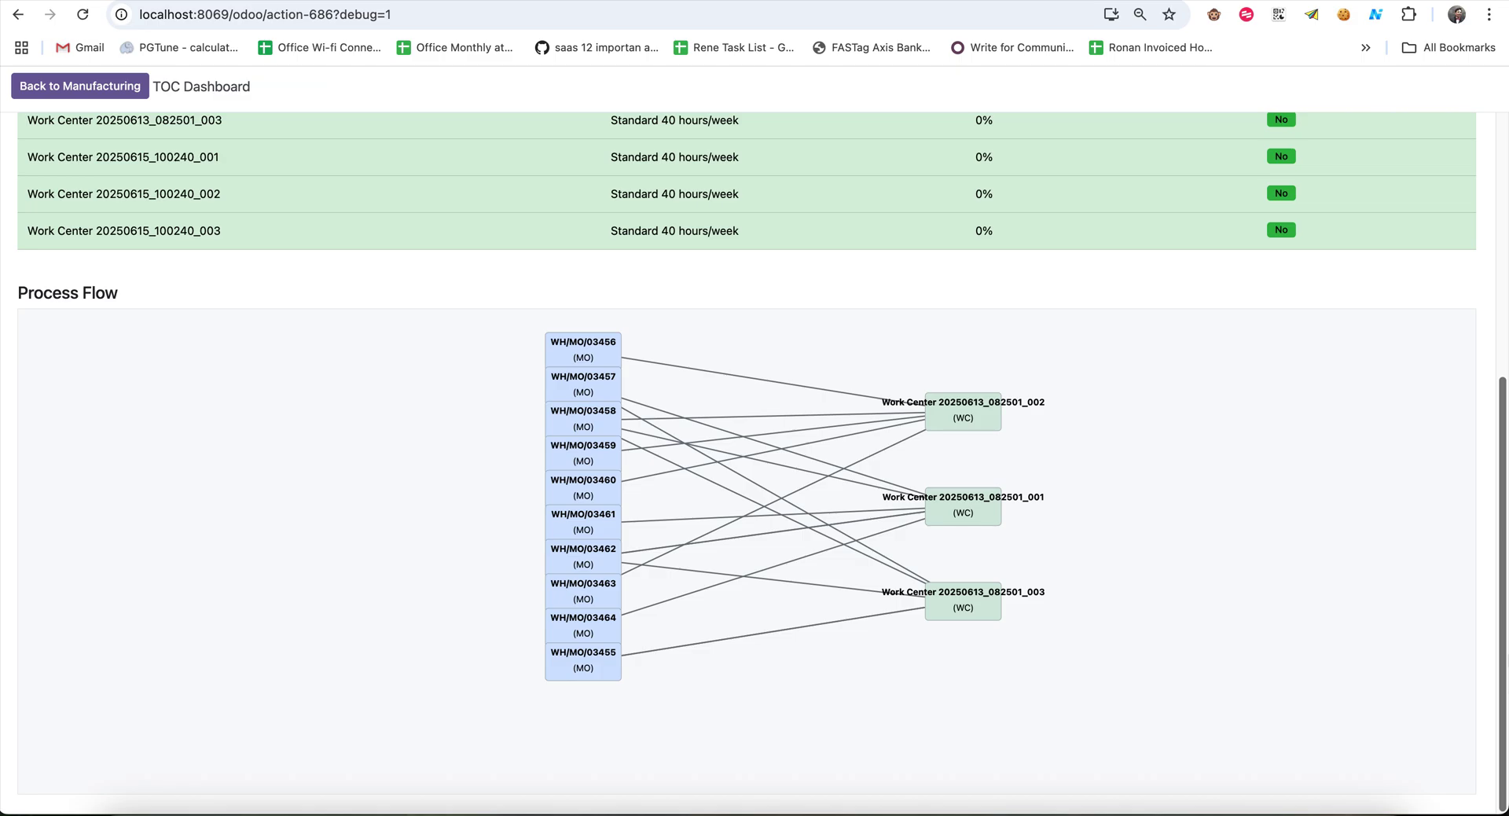
scroll(1384, 418, up, 5)
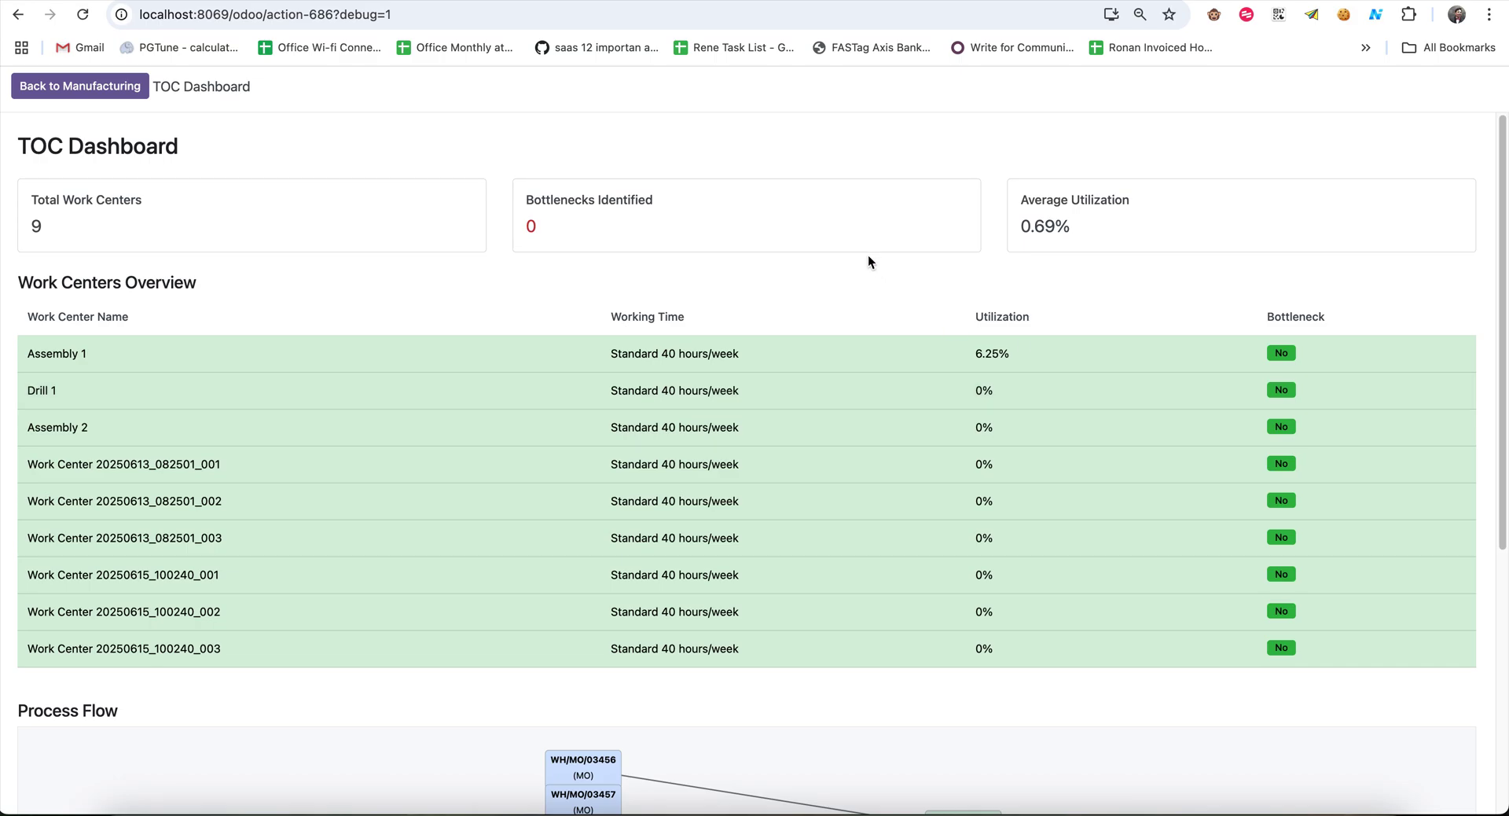
Leave the TOC Dashboard for Manufacturing and open the Work Orders list
click(101, 93)
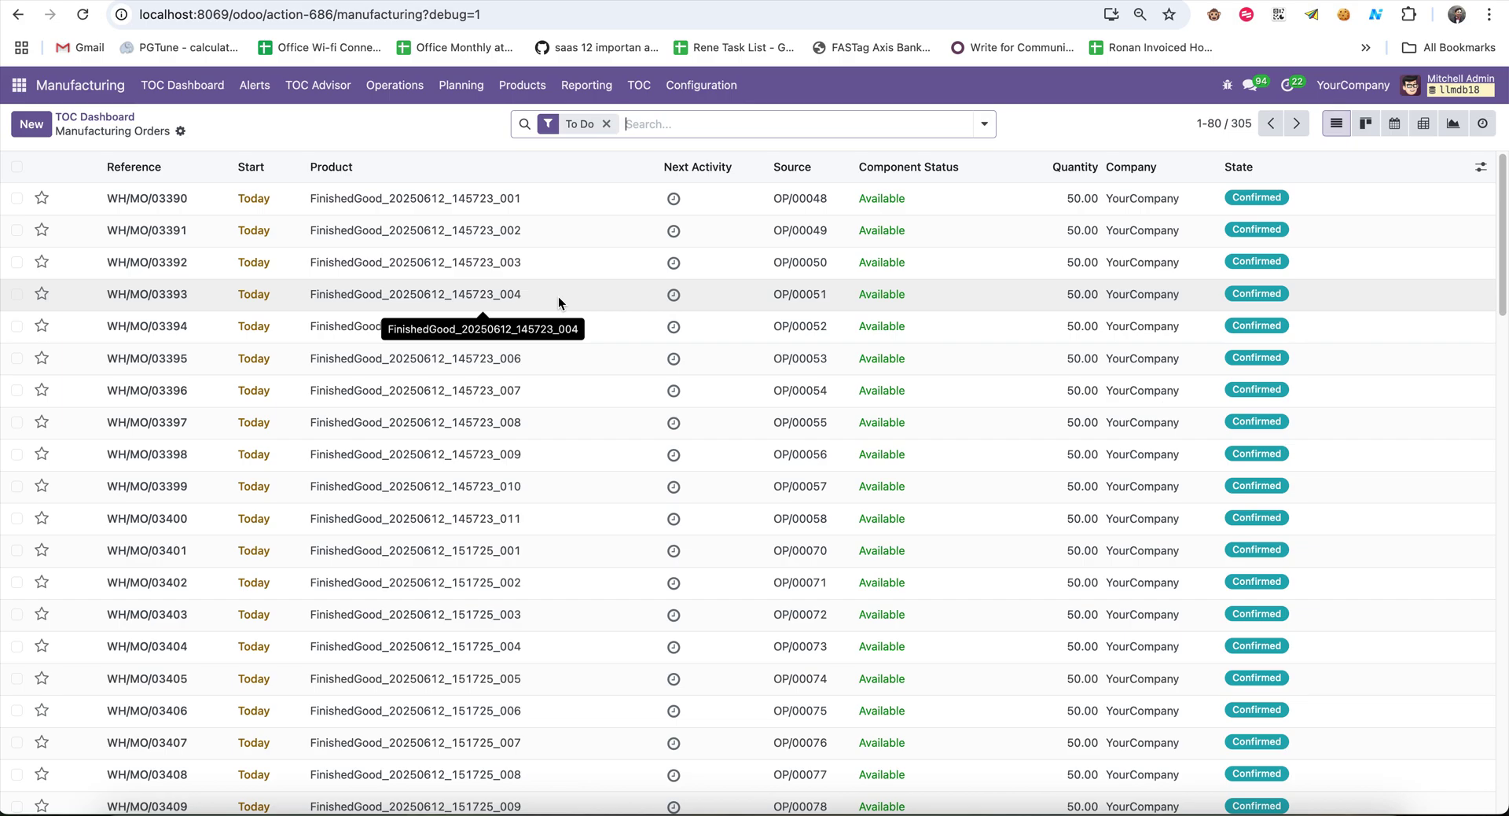
click(327, 83)
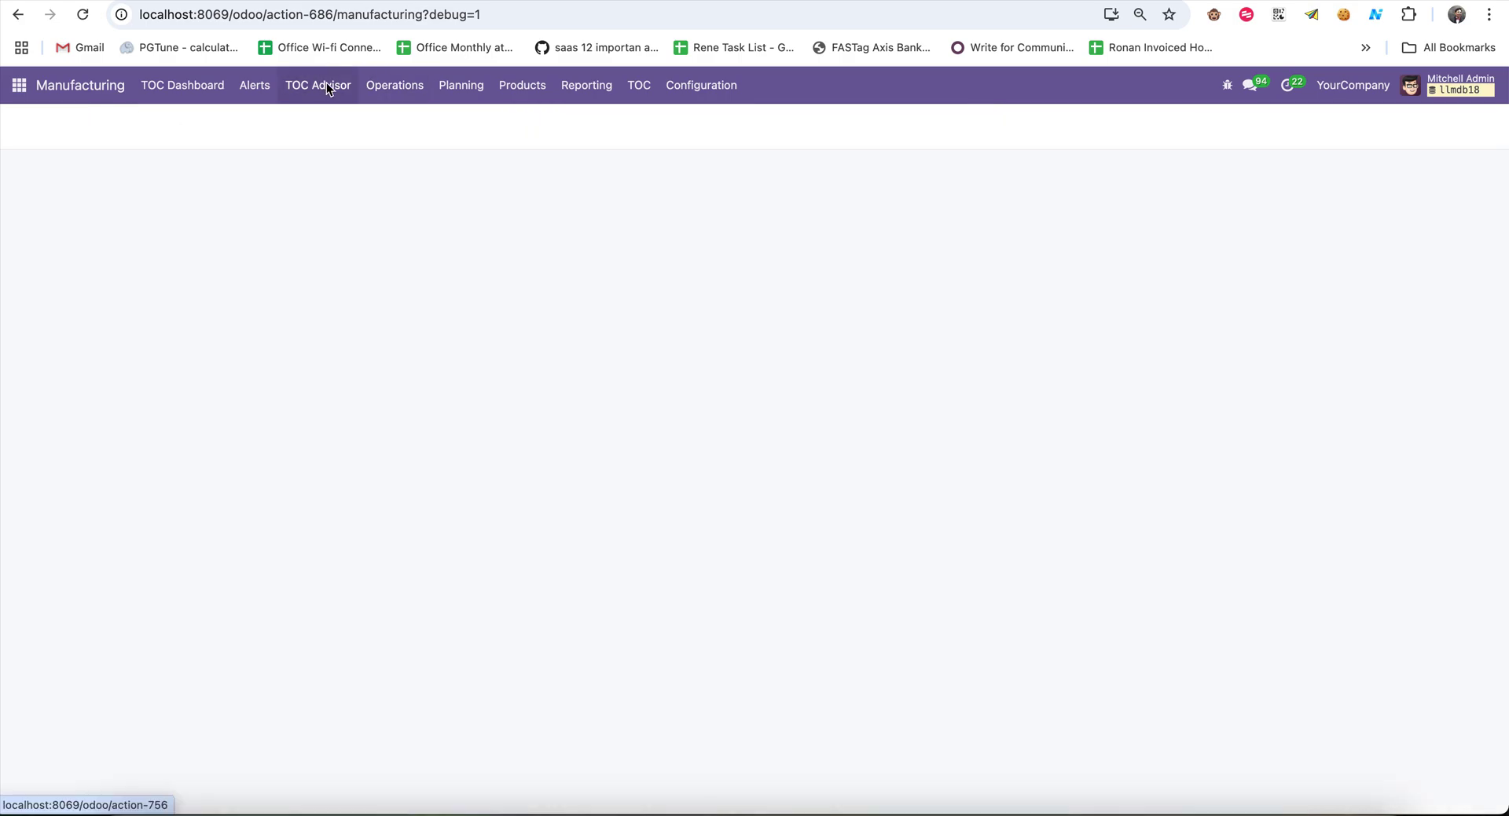
click(394, 92)
click(418, 151)
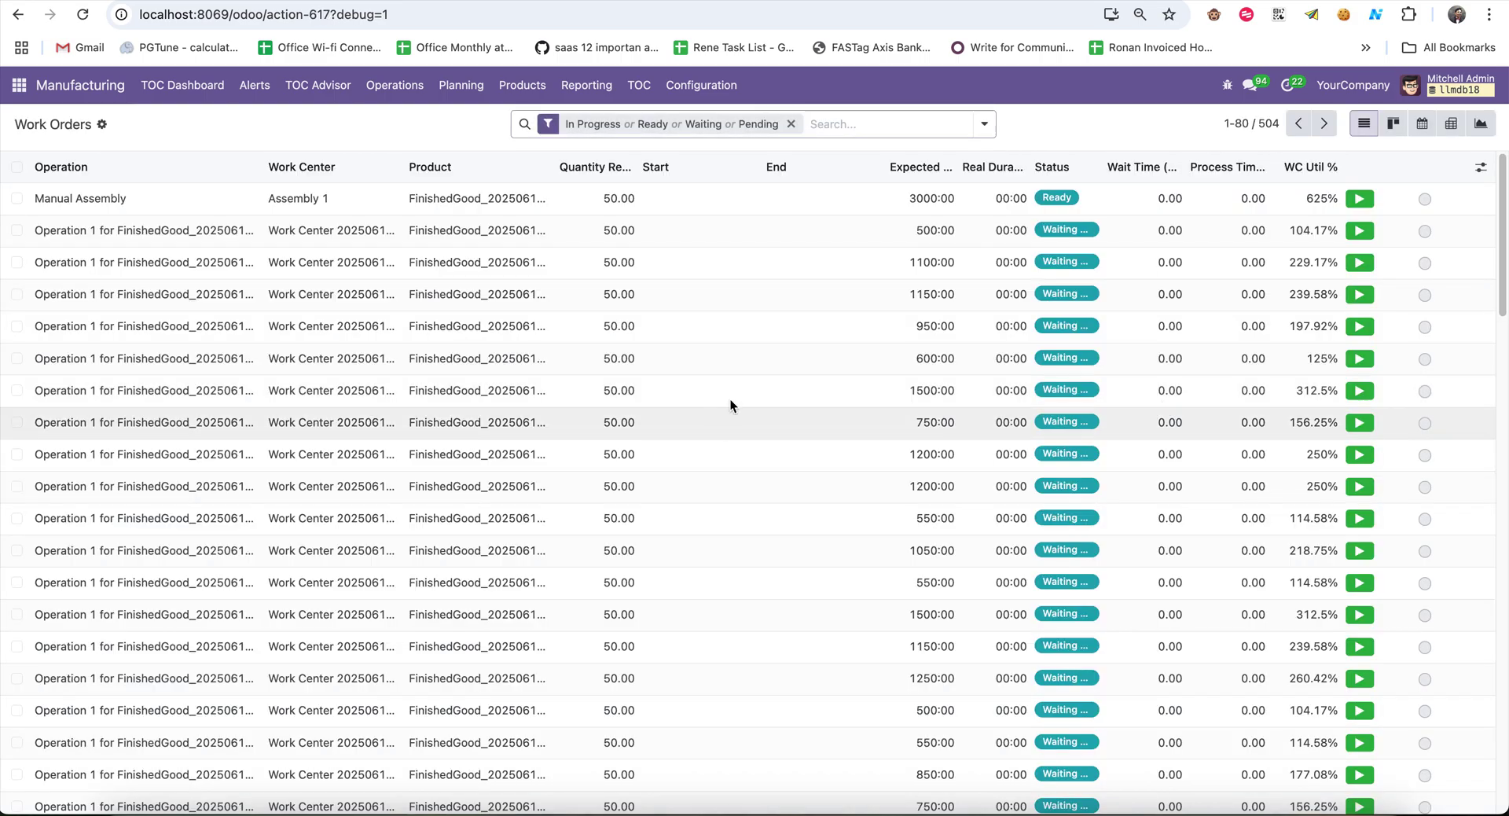
Examine the expected durations, statuses and work center utilization of the orders in the Work Orders list
scroll(733, 399, down, 20)
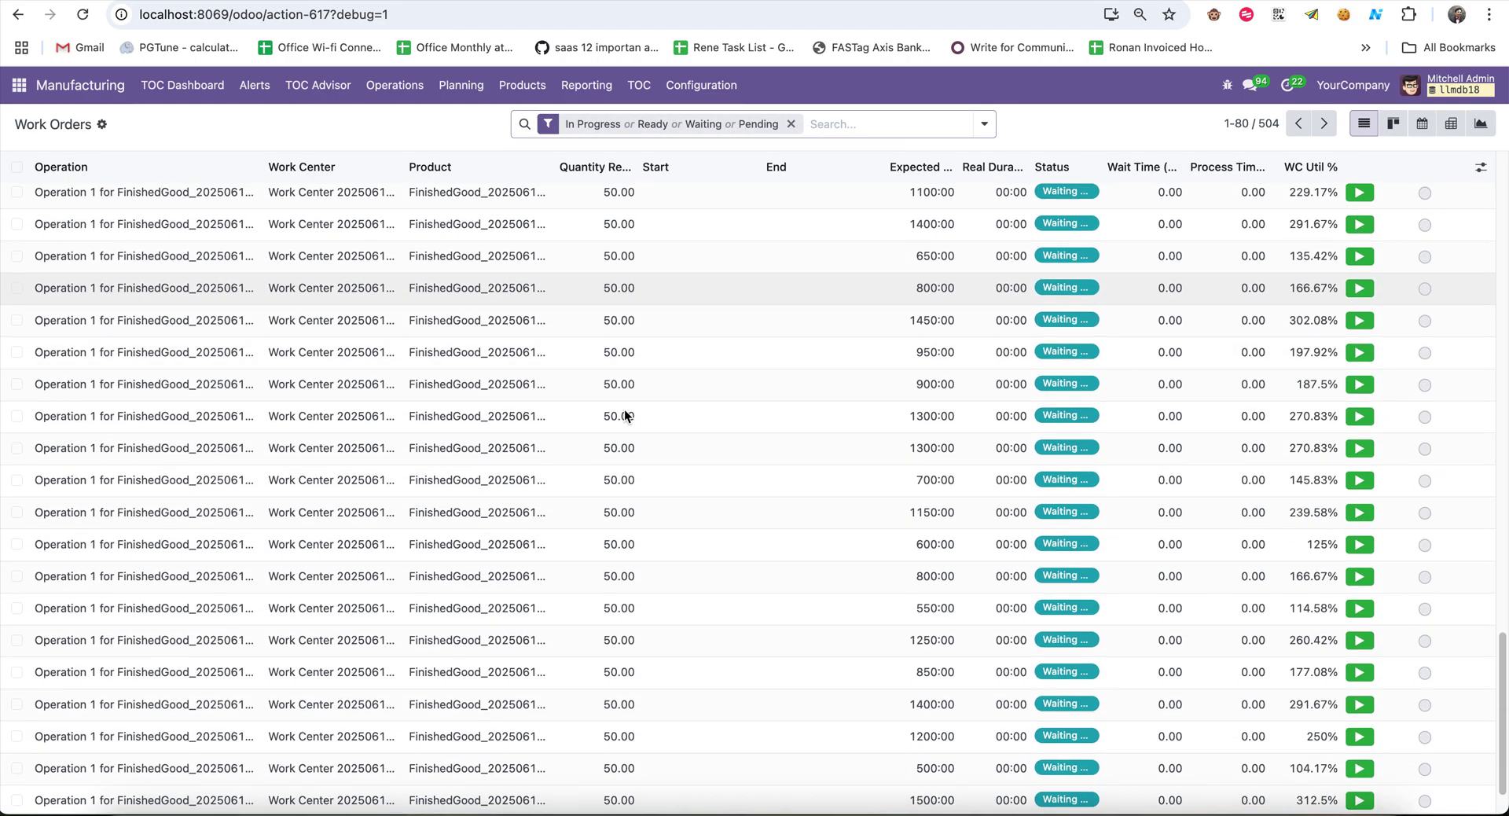
scroll(620, 409, up, 20)
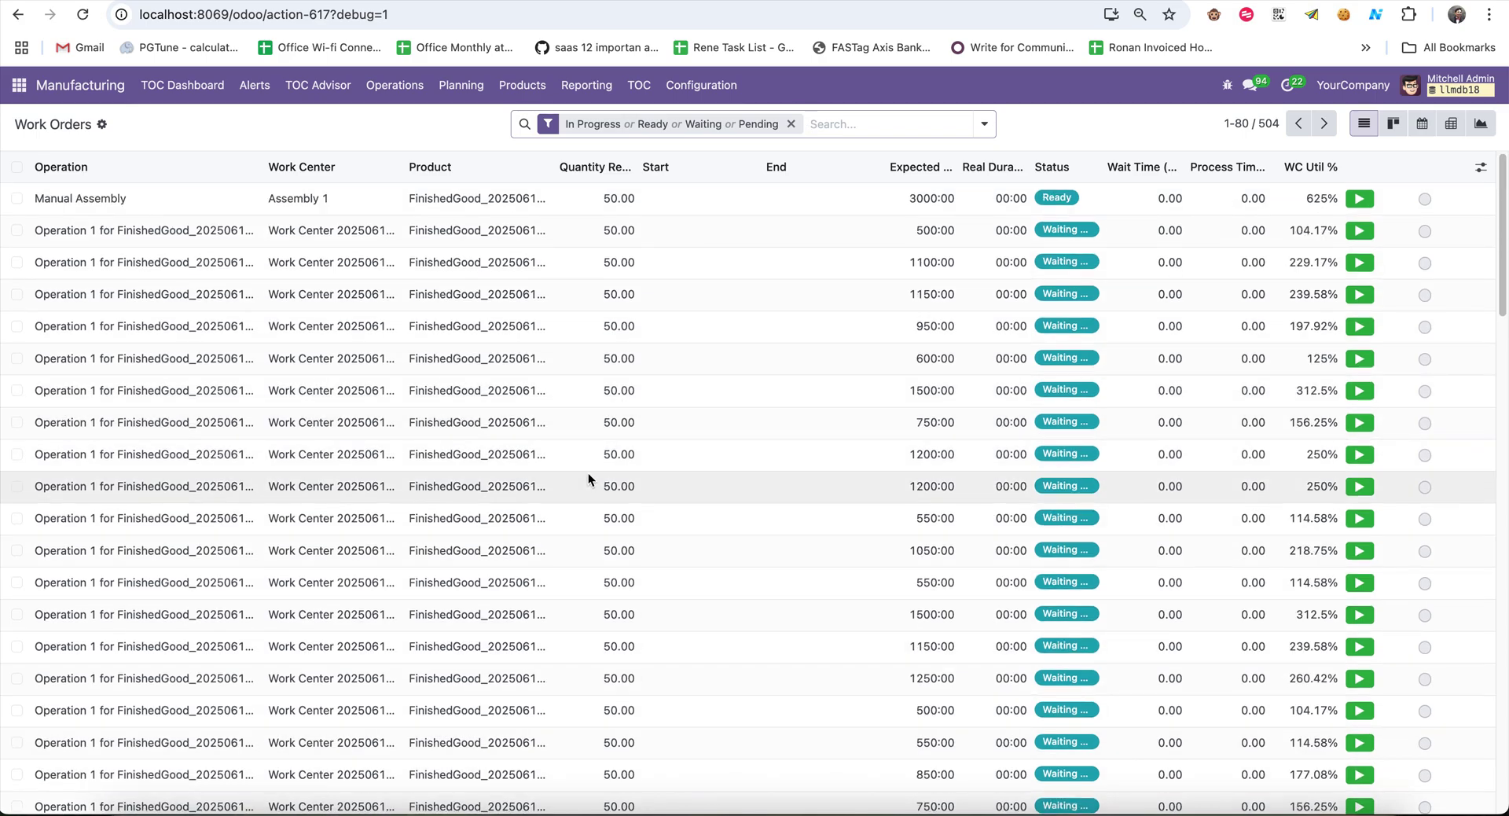
scroll(588, 472, down, 10)
scroll(594, 456, down, 5)
scroll(611, 423, up, 15)
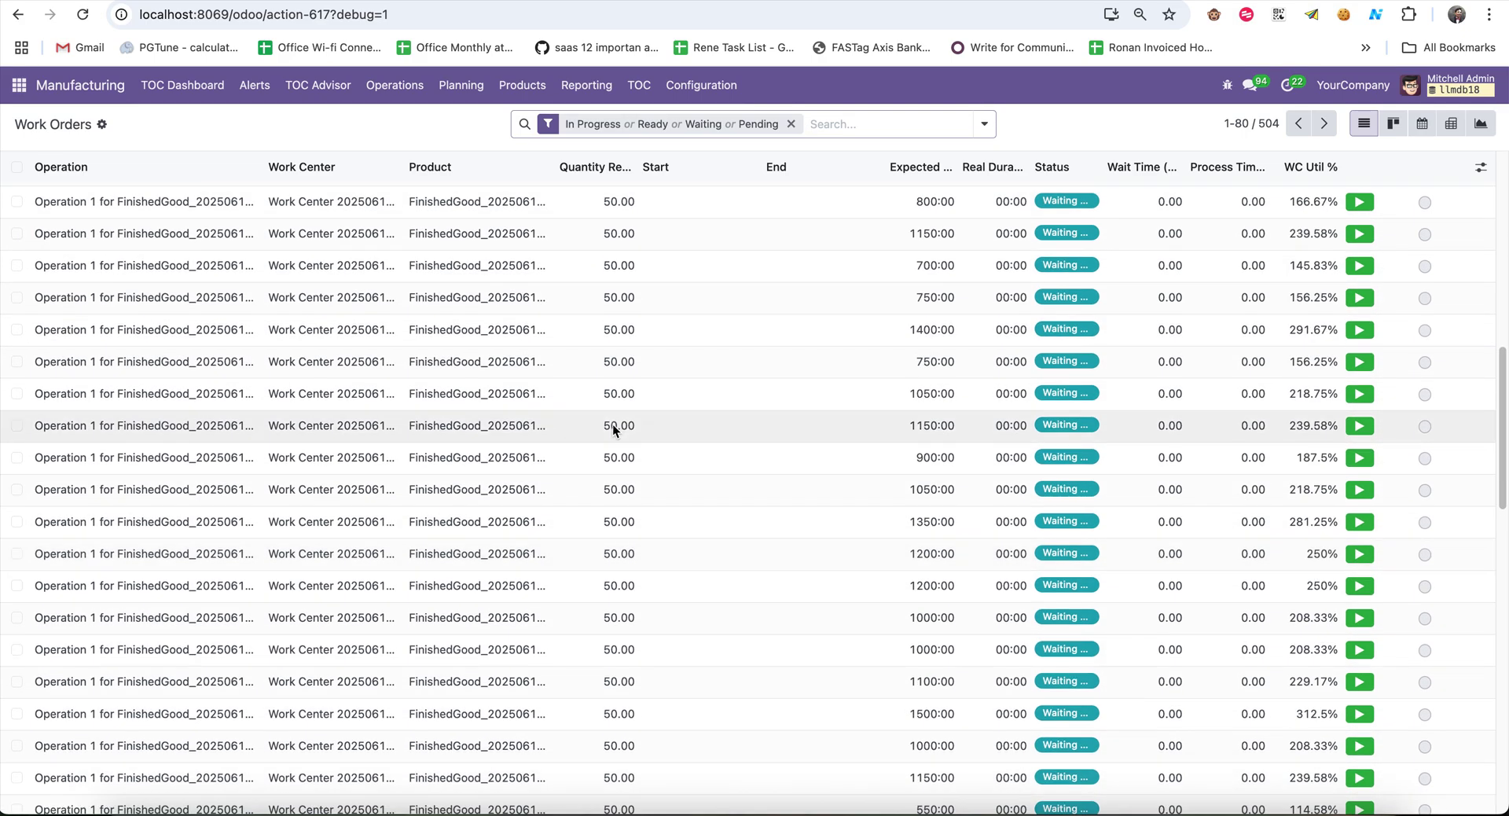
scroll(860, 512, up, 2)
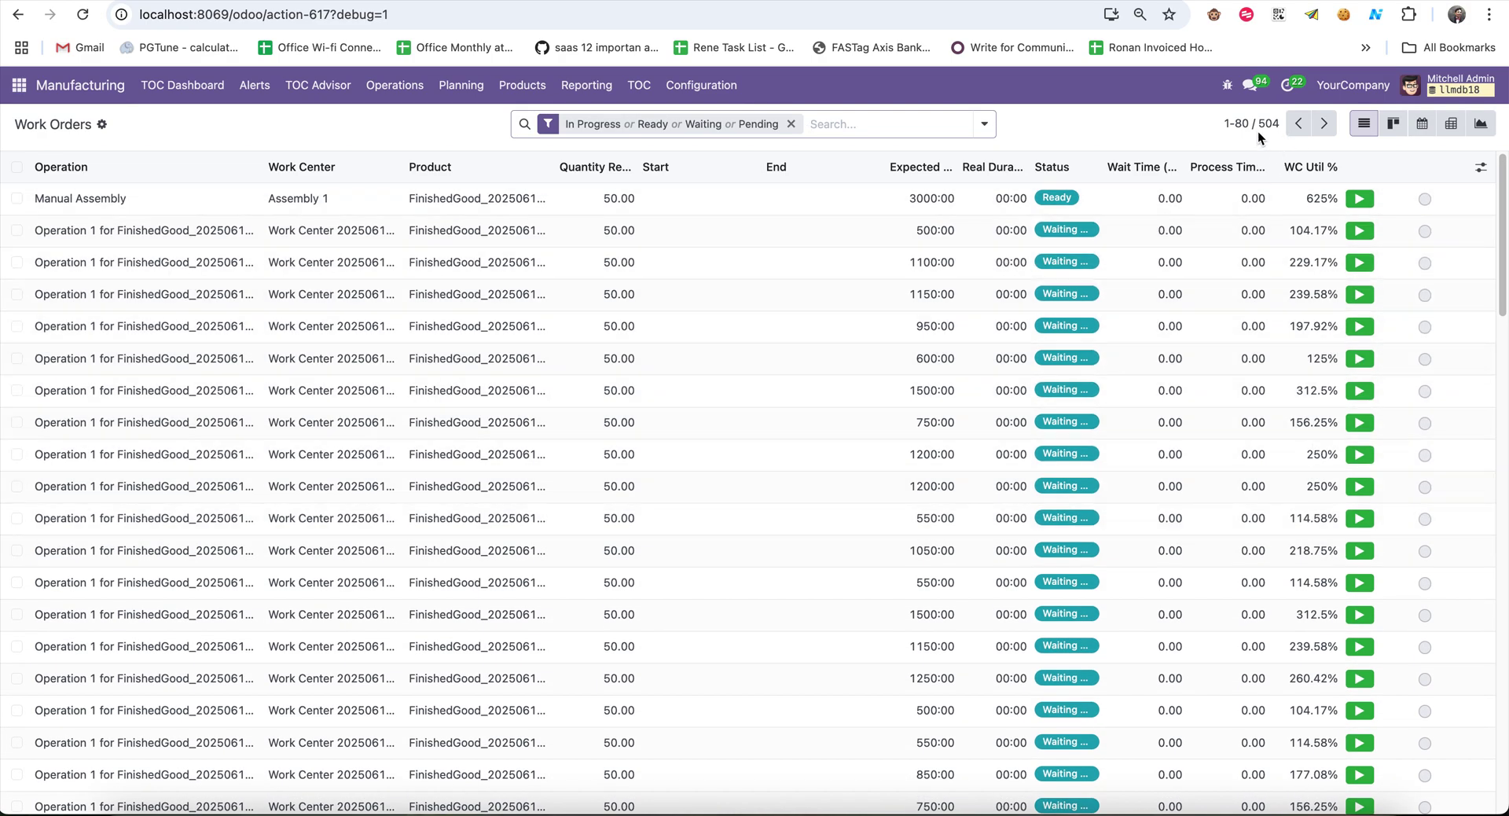
scroll(845, 692, down, 15)
scroll(846, 691, up, 15)
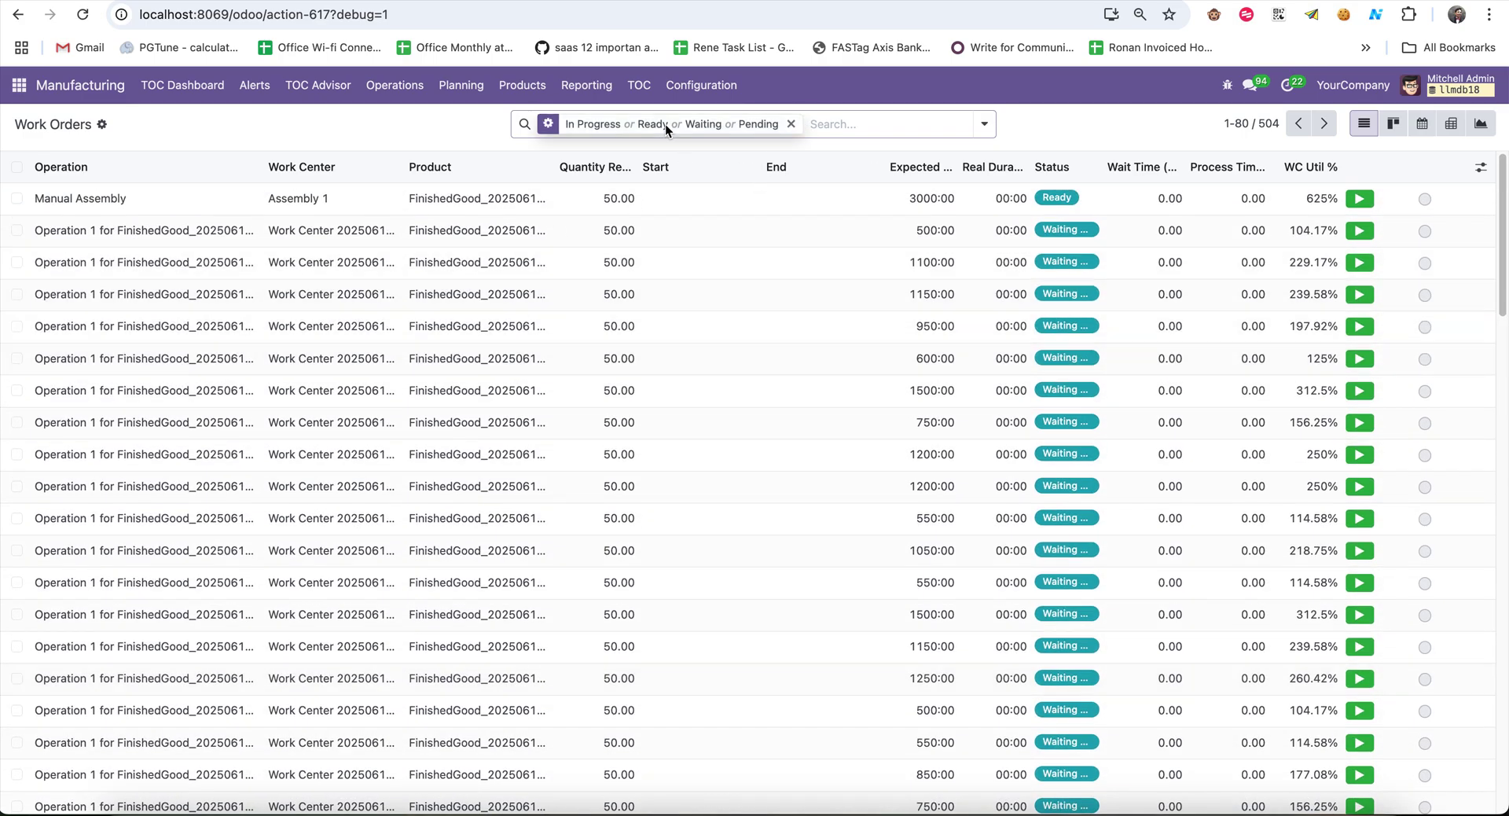
Open the TOC Simulation Scenarios list and review the scenarios with their dates, order numbers and statuses
click(644, 87)
click(660, 126)
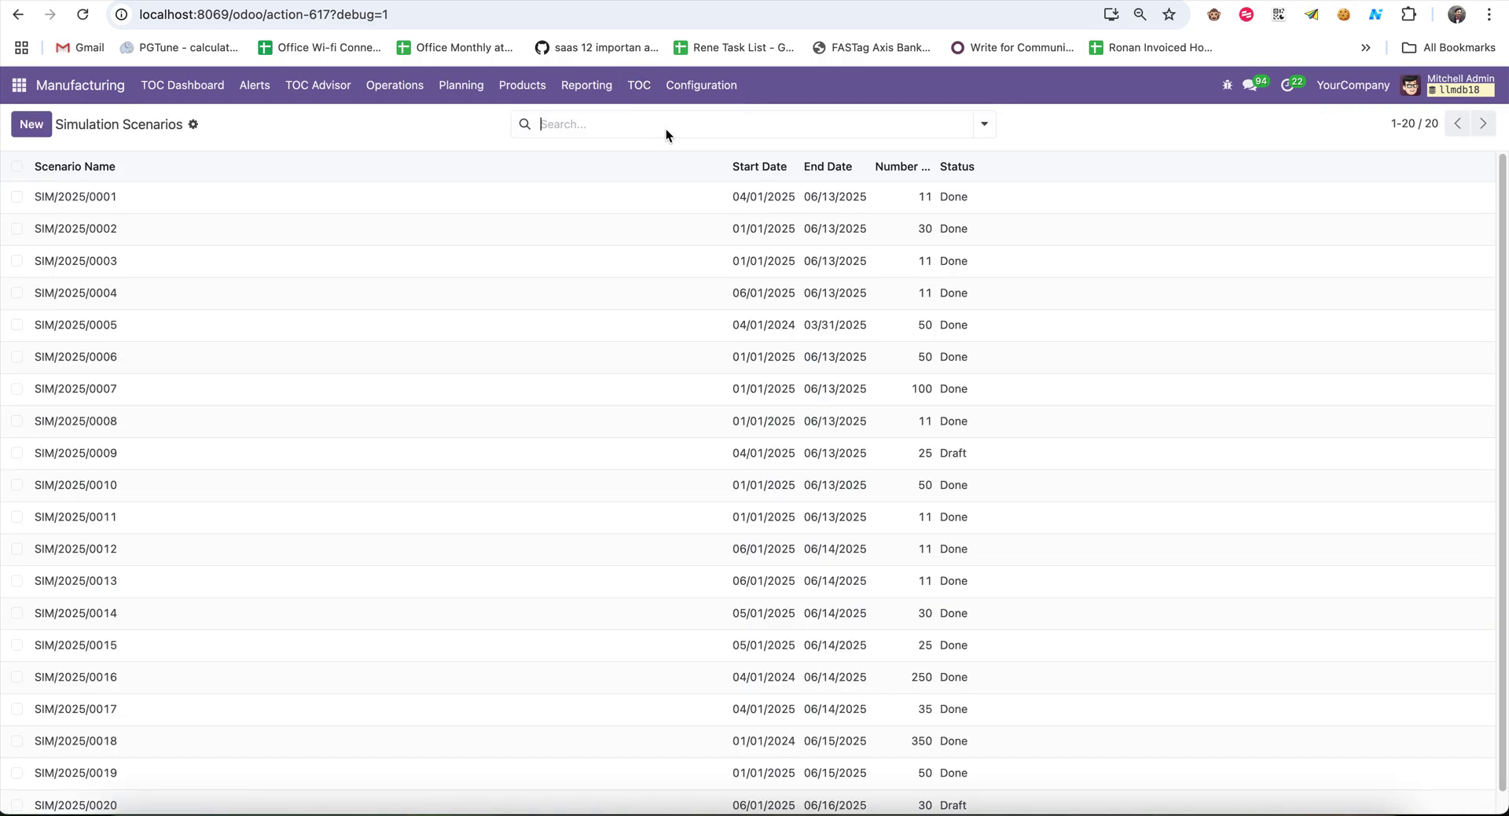
scroll(393, 684, down, 1)
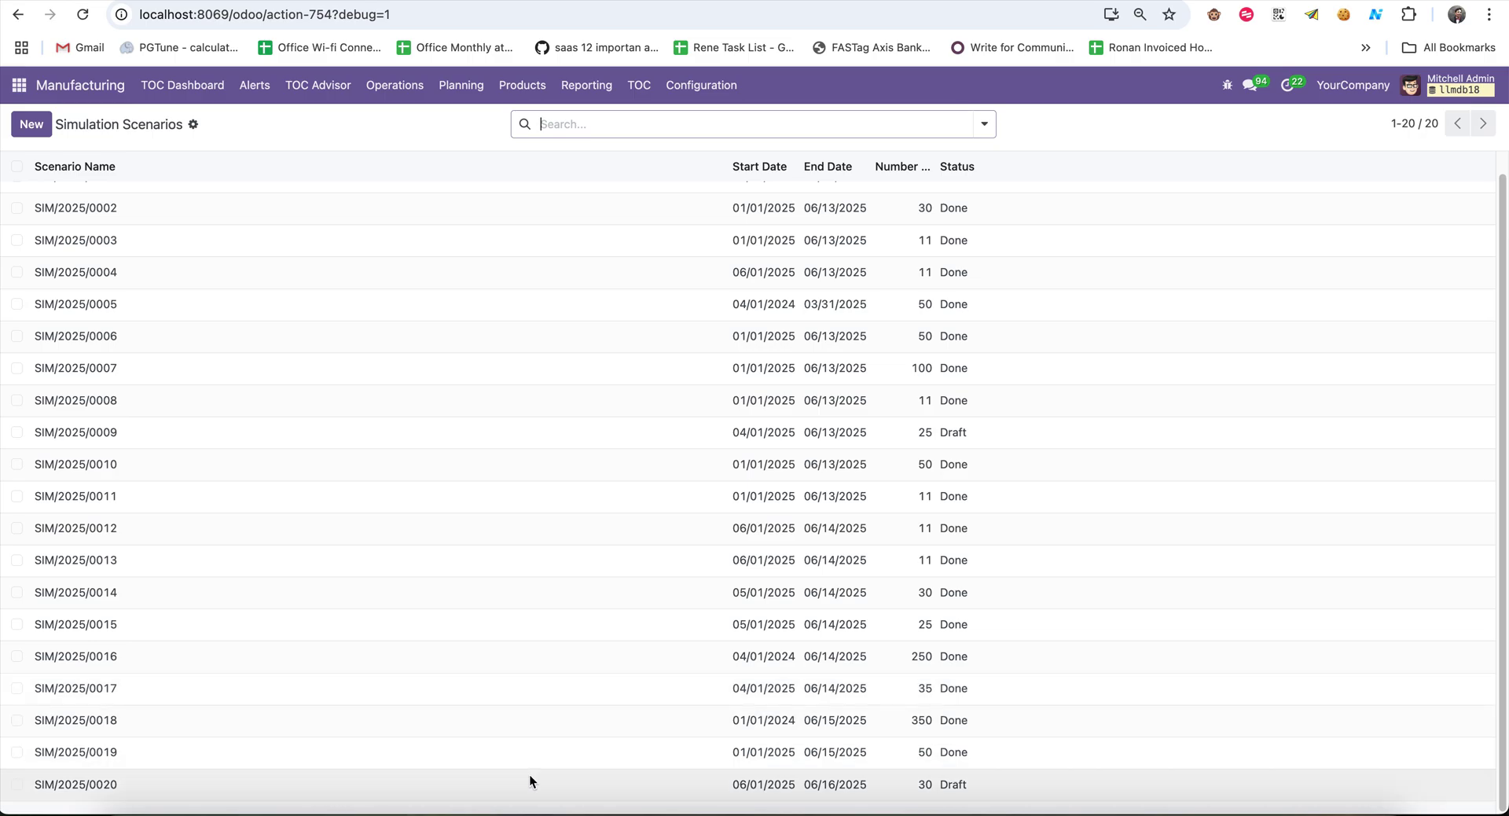
scroll(775, 586, up, 1)
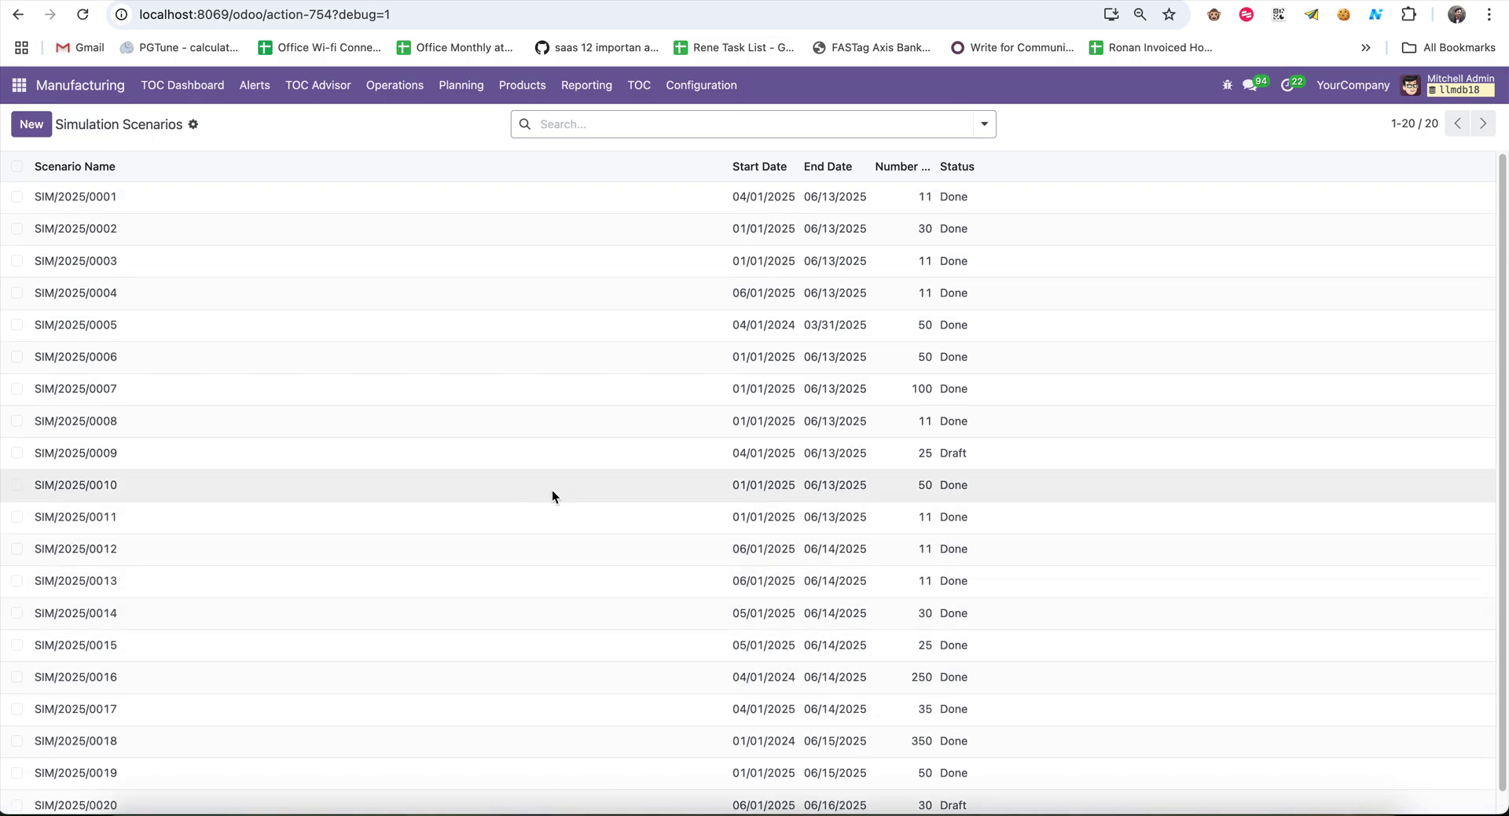
Check the draft scenario SIM/2025/0009, return to the scenario list and open the draft scenario SIM/2025/0020
click(344, 454)
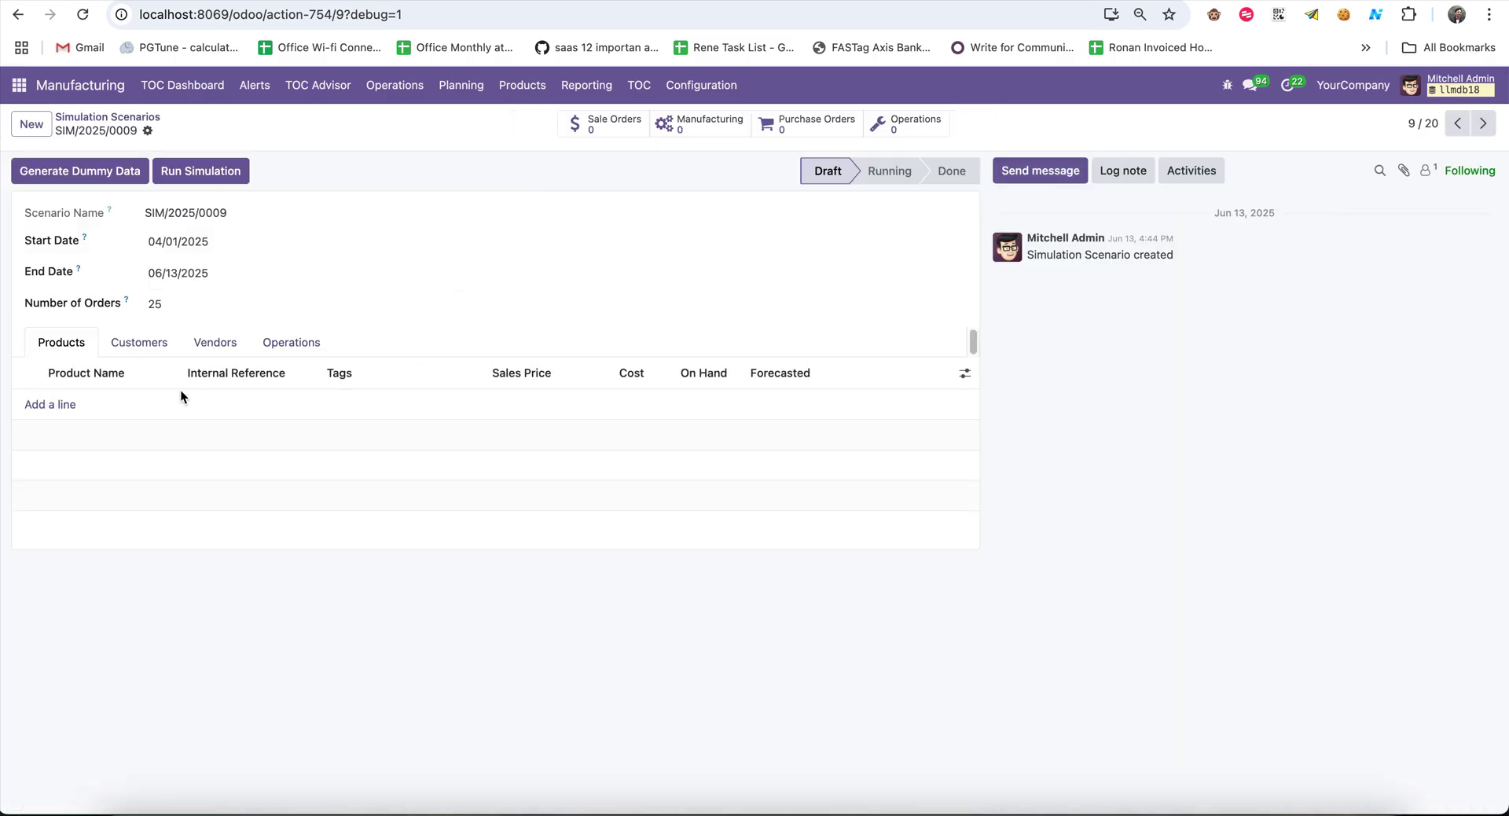
click(137, 117)
scroll(314, 691, down, 1)
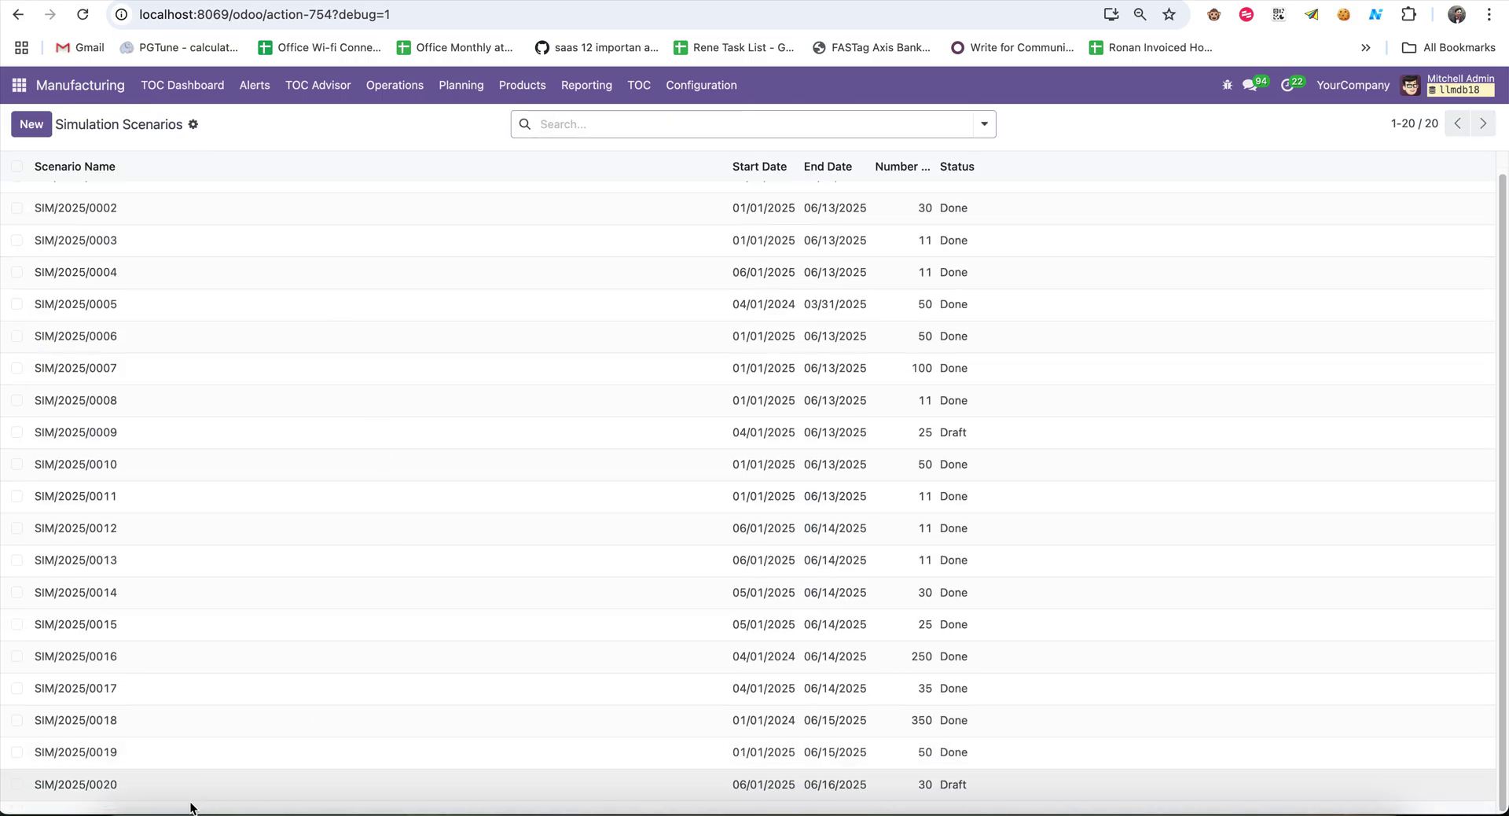
click(155, 781)
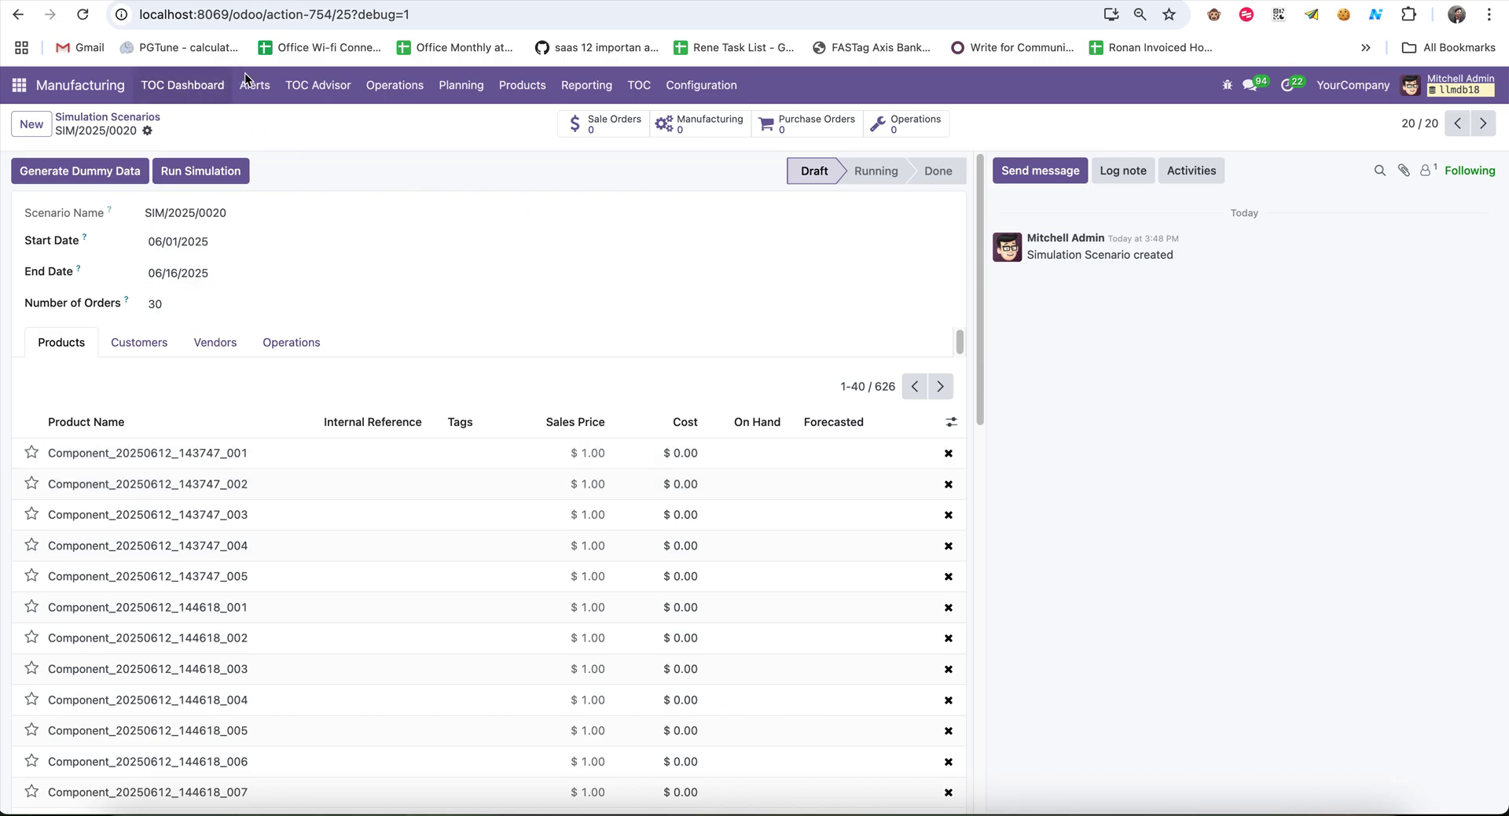
Reopen the Work Orders list and page forward to records 161-240
click(389, 93)
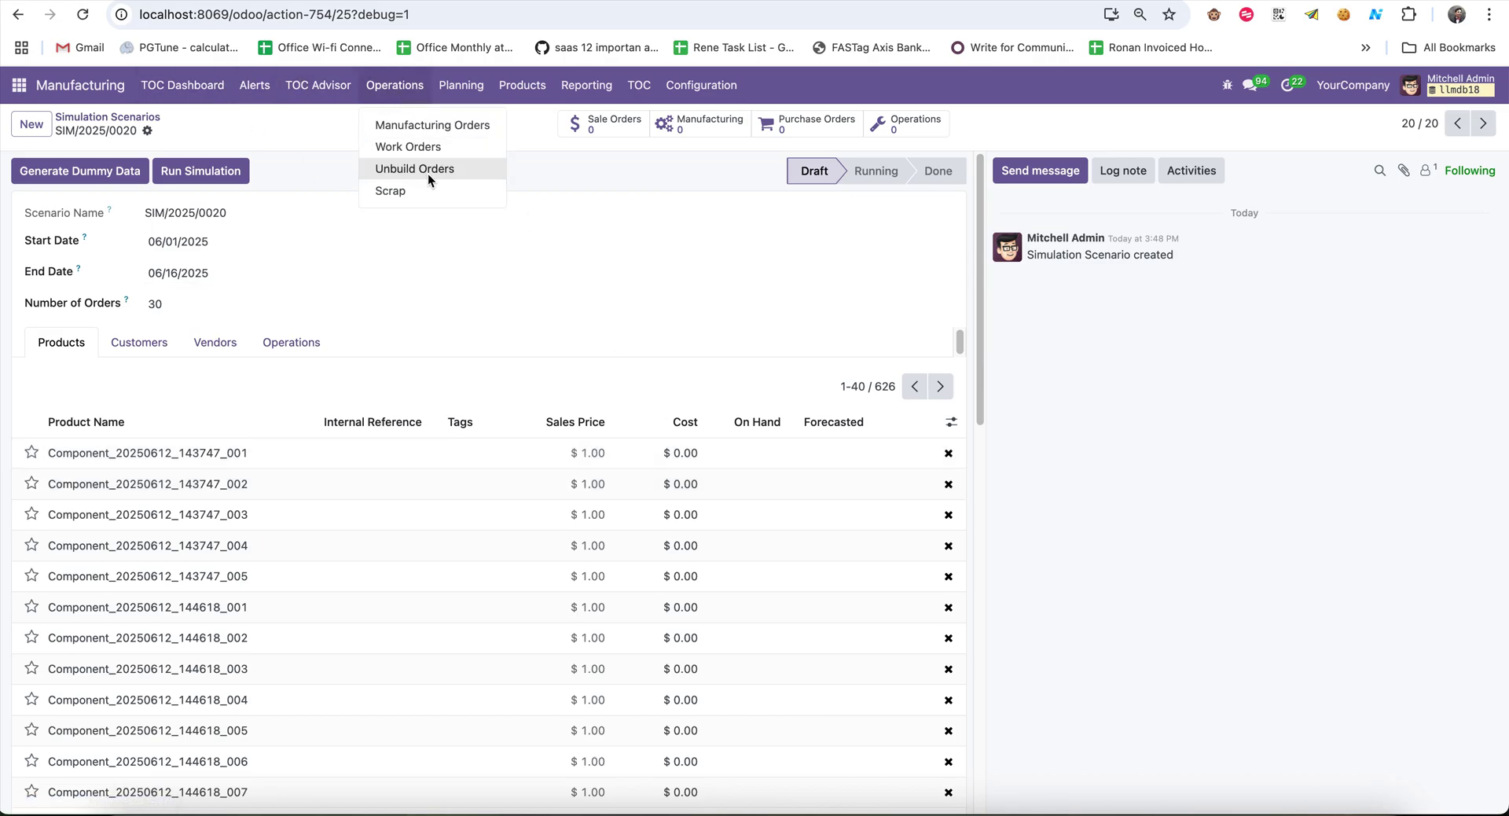
click(407, 149)
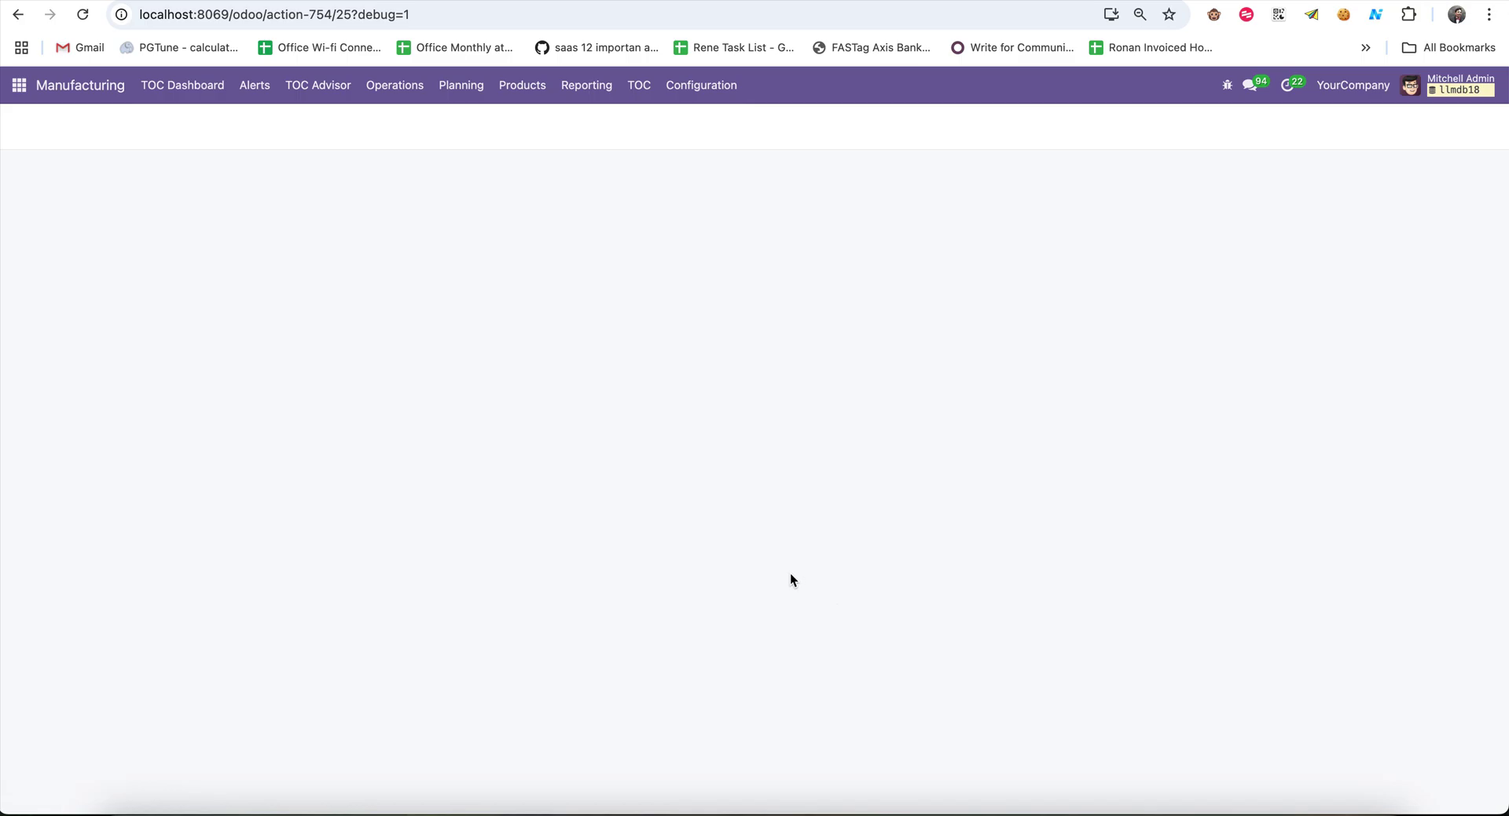
scroll(672, 610, down, 5)
scroll(673, 612, up, 2)
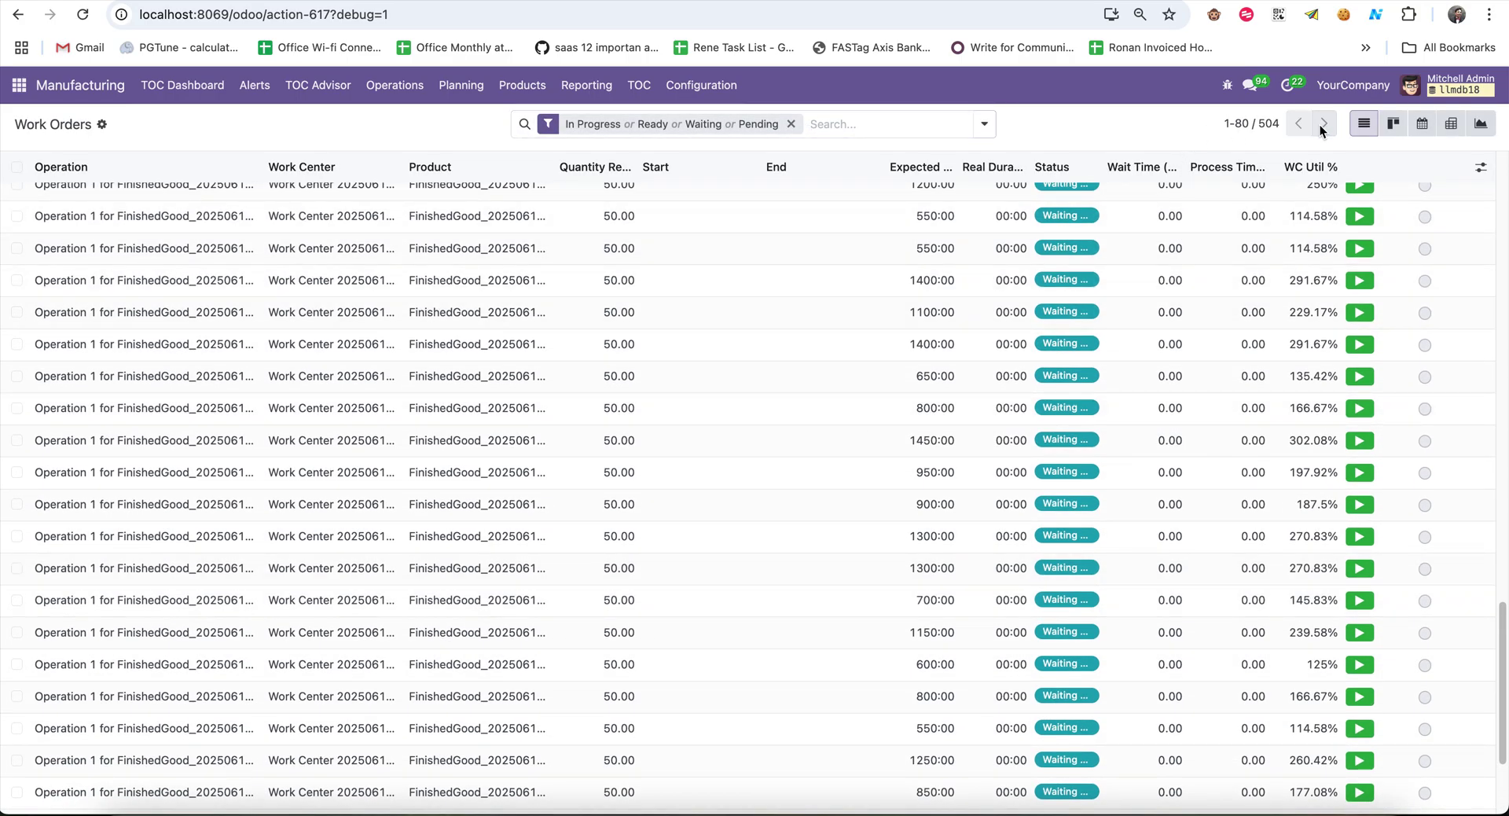
click(1322, 125)
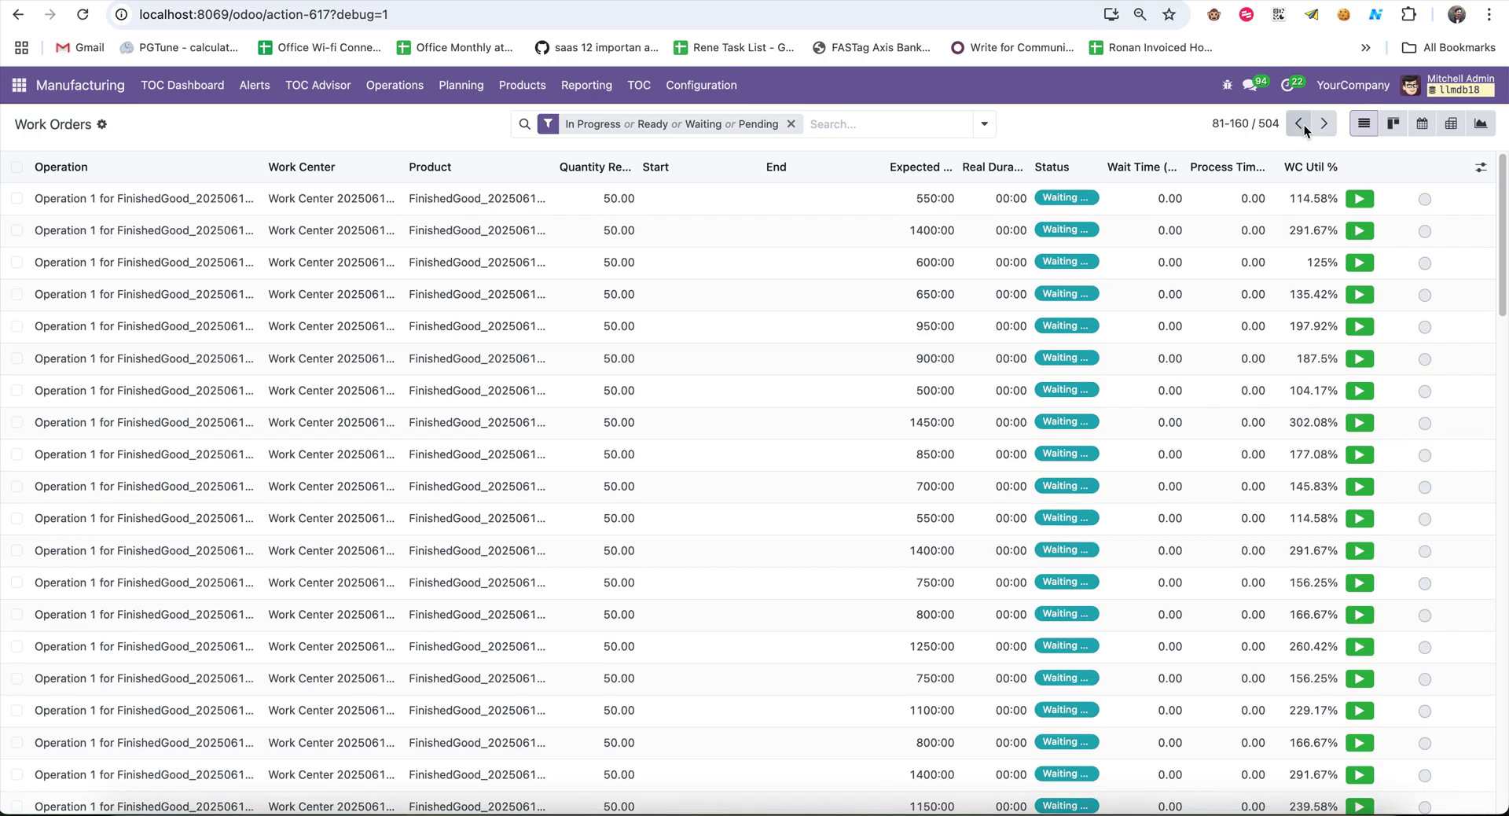
click(1327, 125)
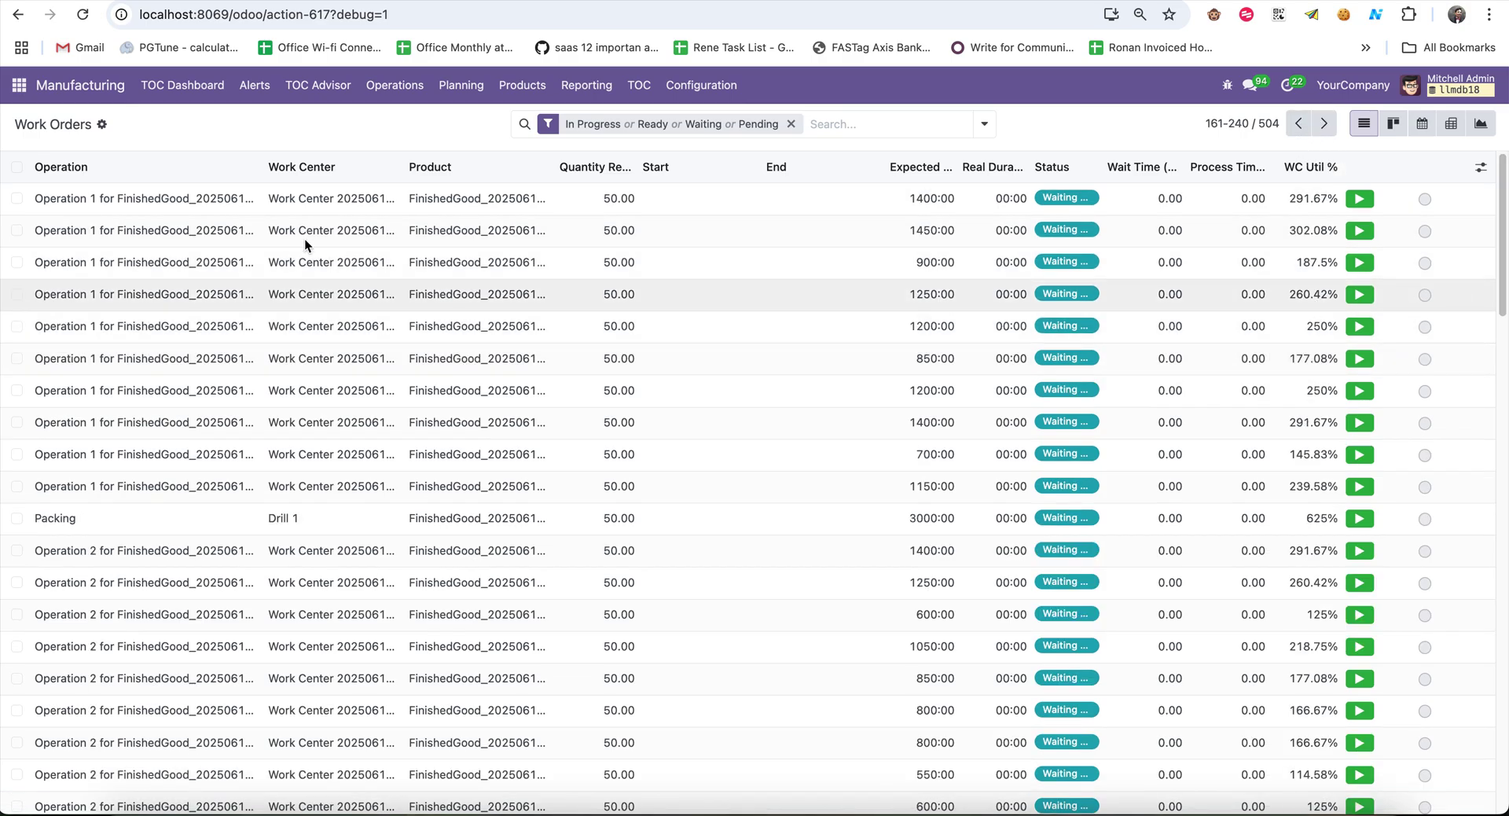
Open the TOC Dashboard and duplicate its browser tab
click(202, 95)
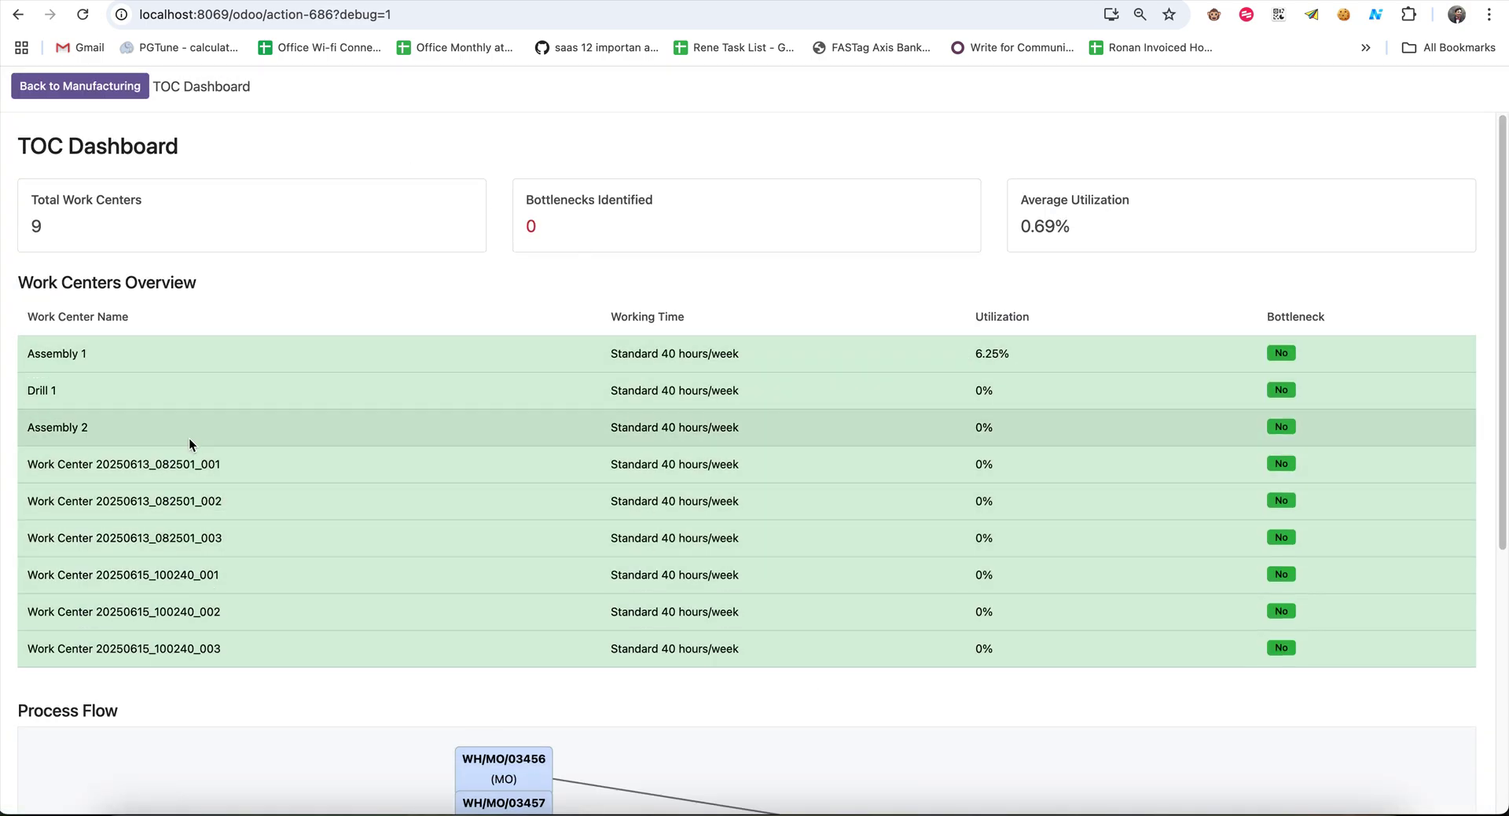
right_click(184, 2)
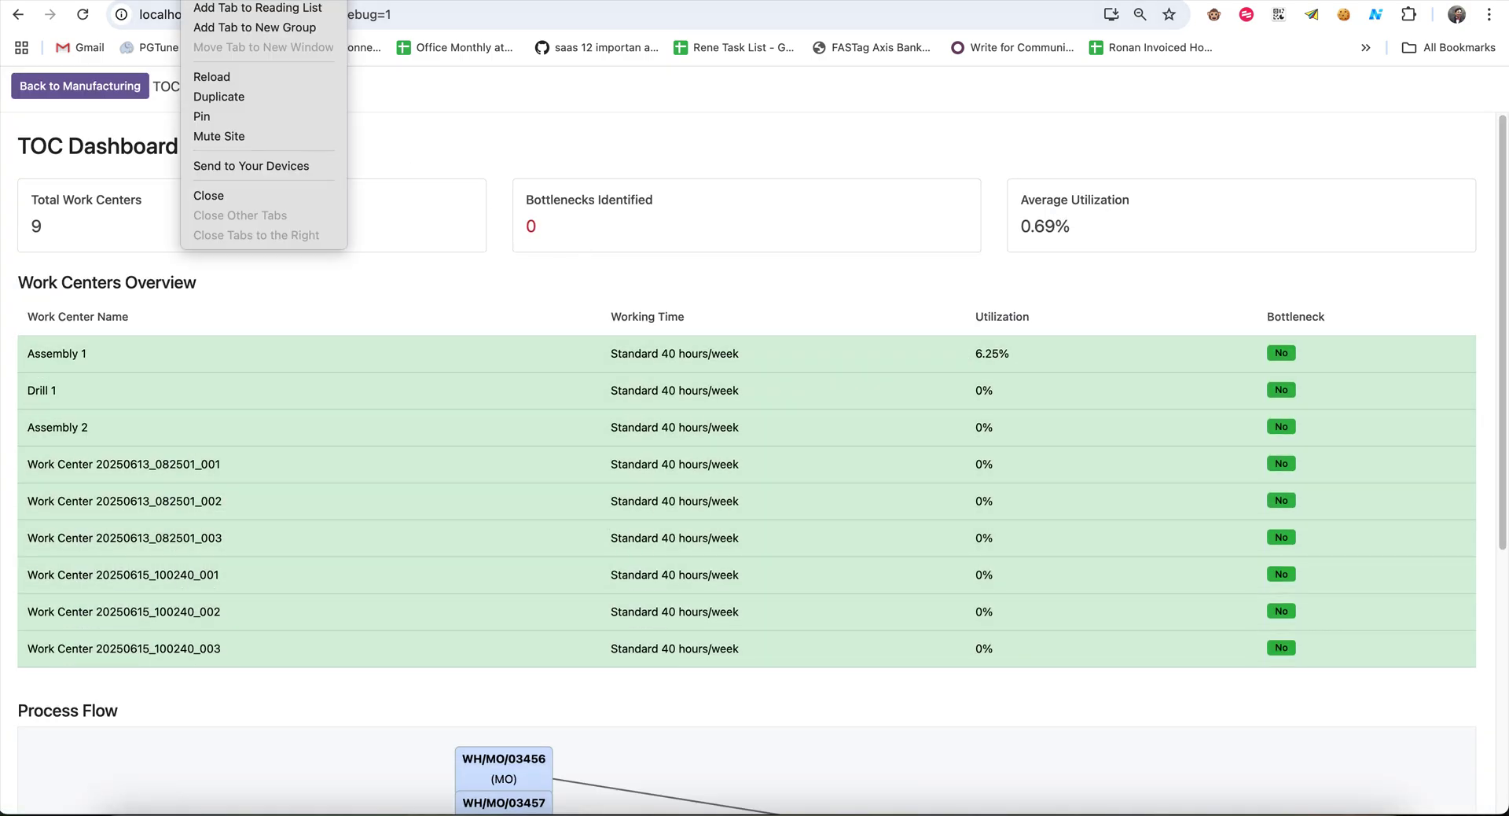
click(291, 97)
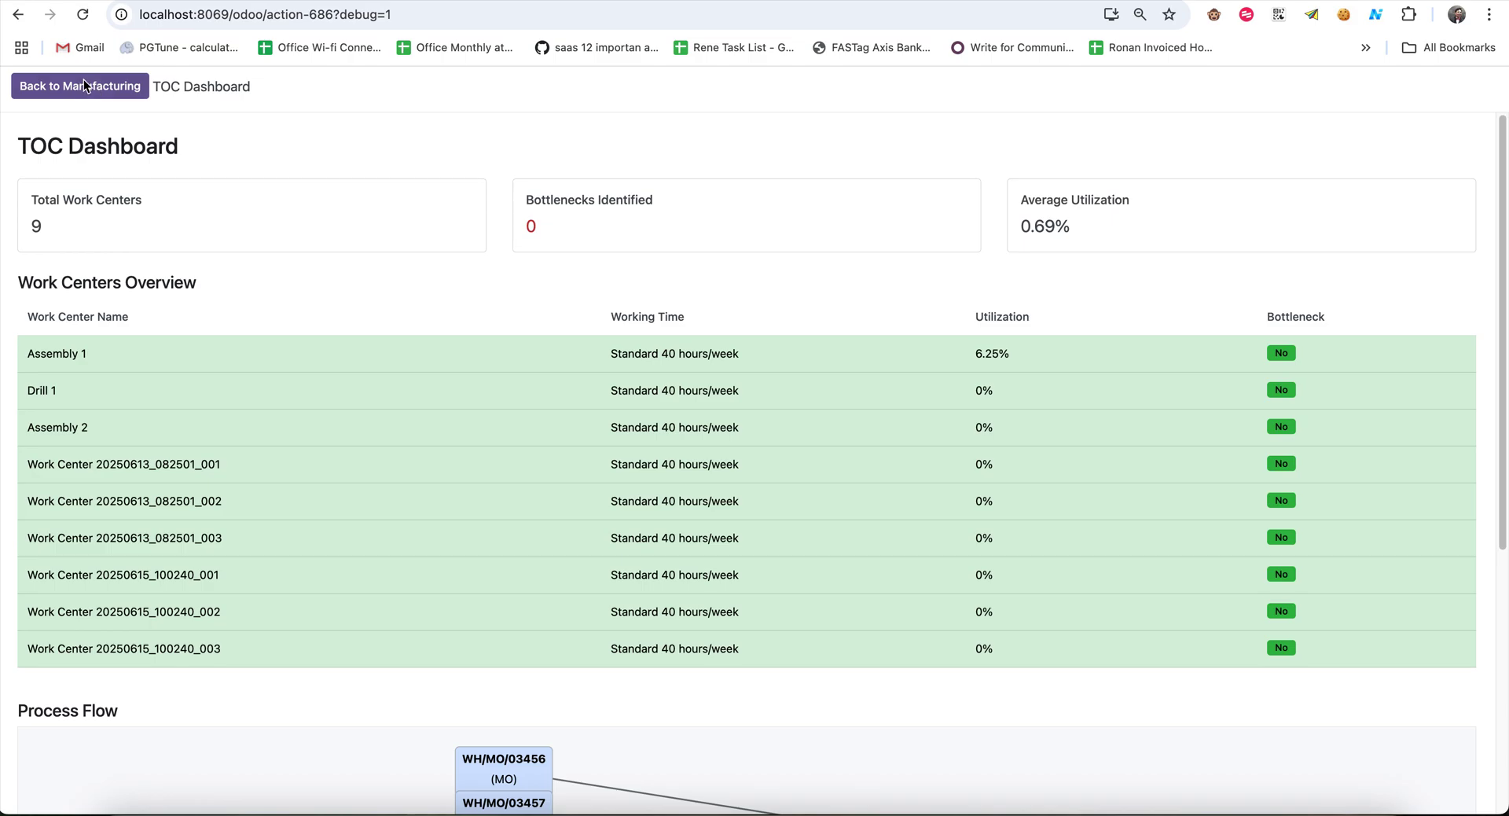
Leave the duplicated TOC Dashboard for Manufacturing and open the Work Orders list
click(83, 78)
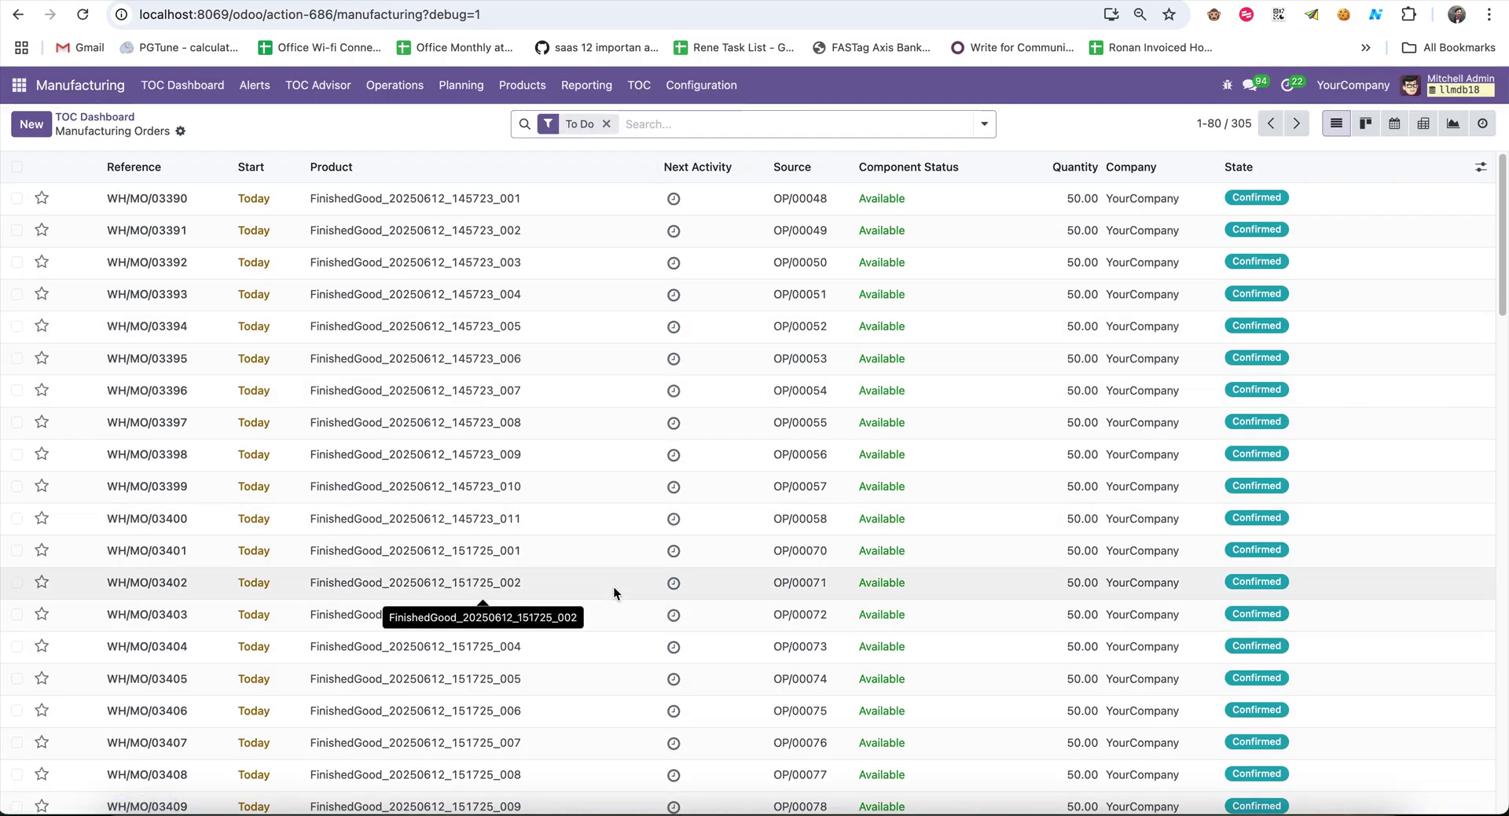
click(388, 93)
click(413, 145)
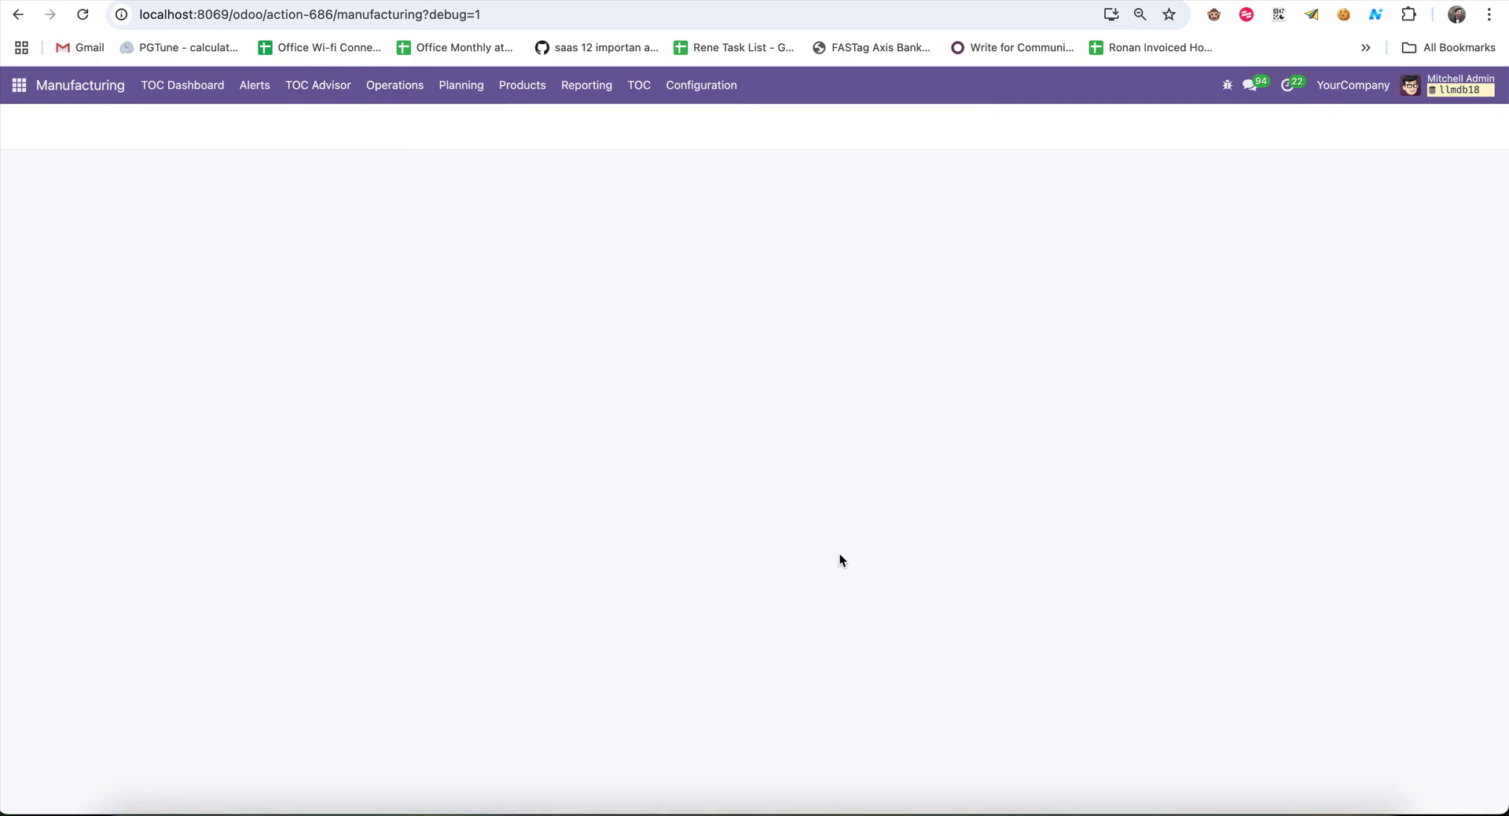
scroll(838, 510, down, 1)
scroll(837, 509, up, 2)
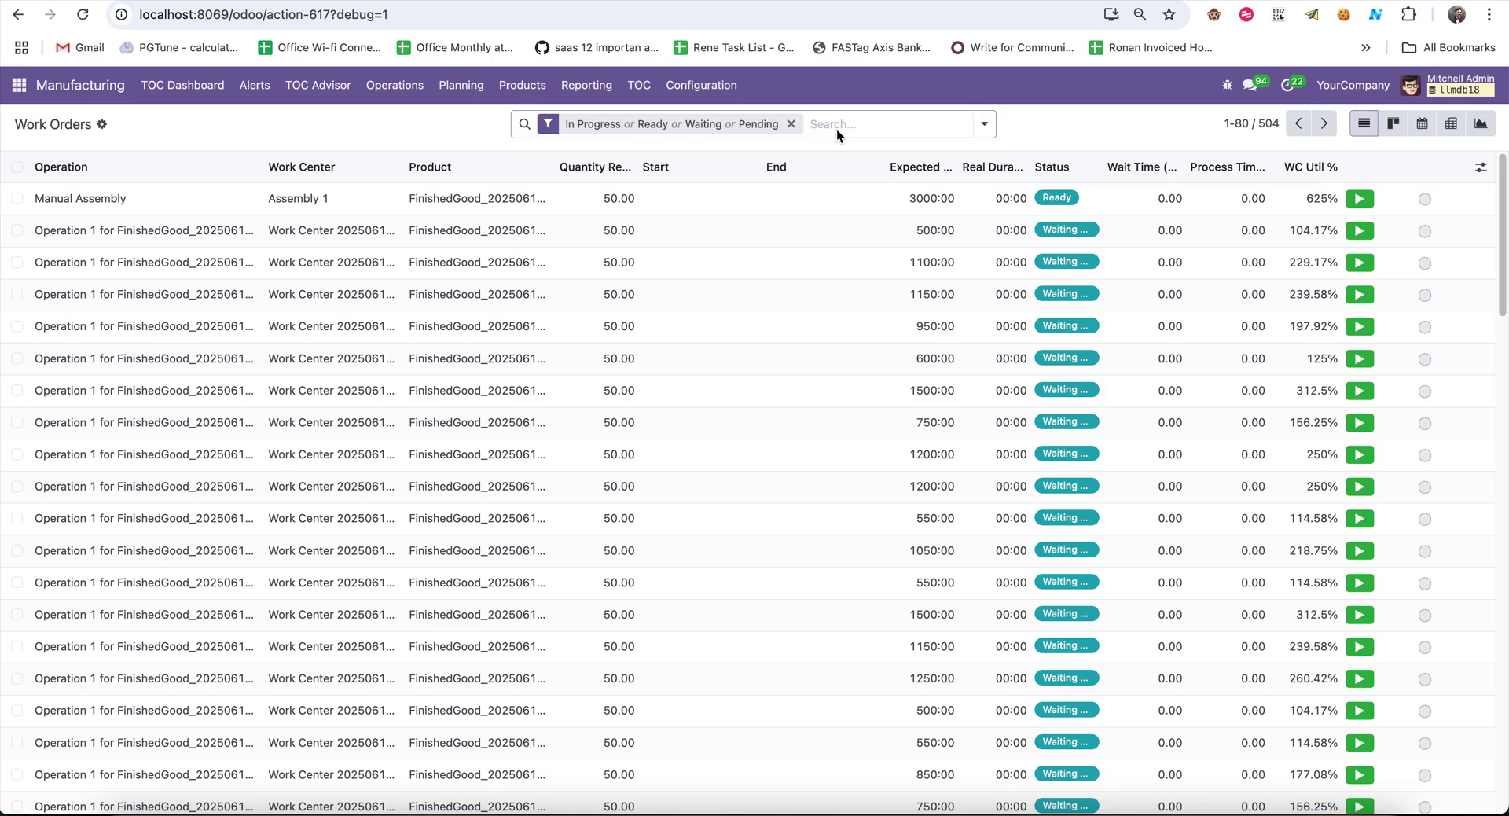
Filter the work orders by the work order name "Operation 1"
text(Openra)
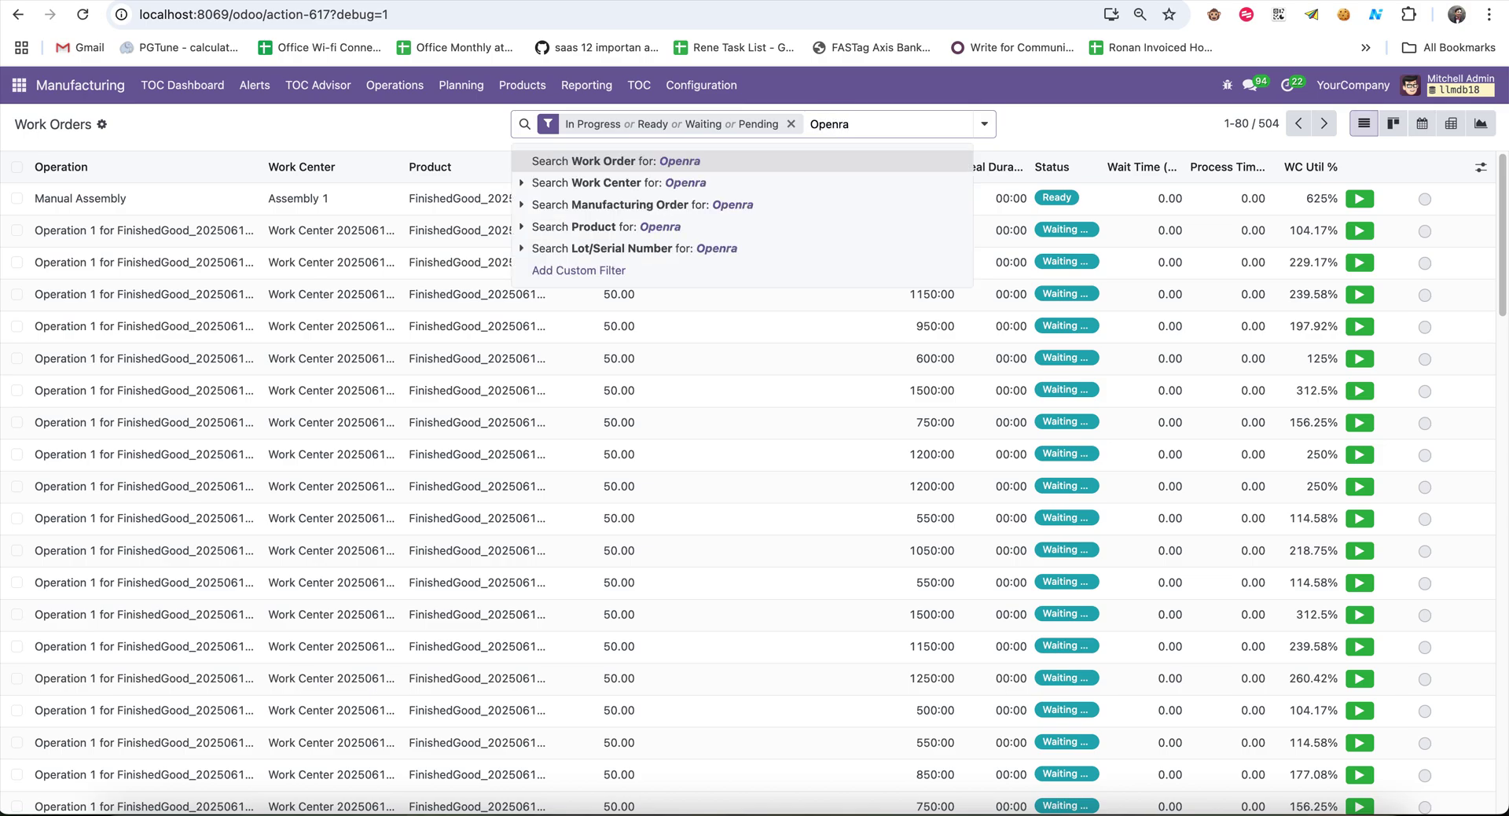
key(BackSpace)
key(BackSpace)
key(BackSpace)
text(ration 1)
key(Return)
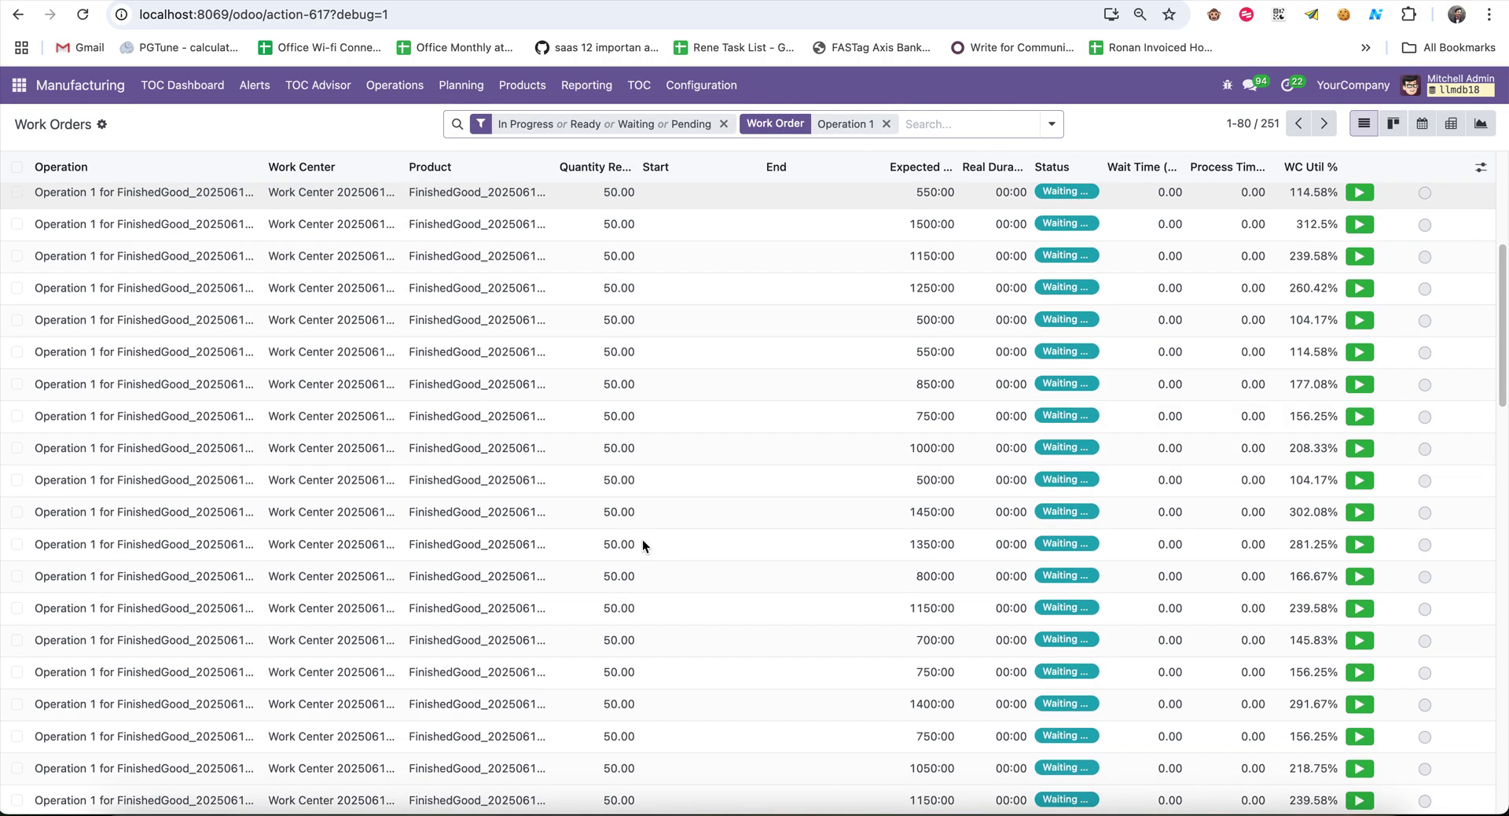
Select the first page of Operation 1 work orders, records 1-80, and start them in bulk
click(16, 166)
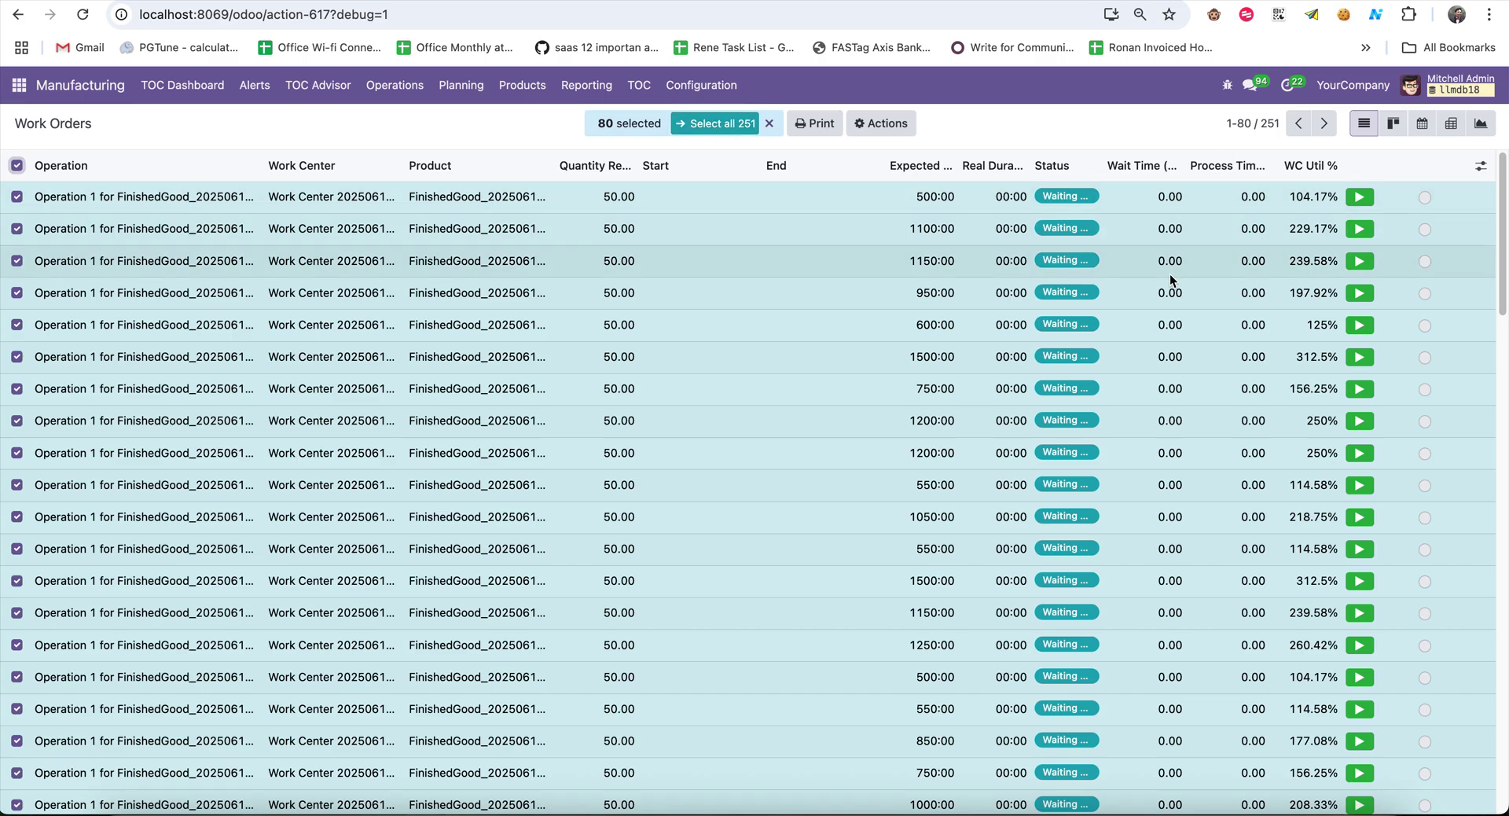
click(888, 124)
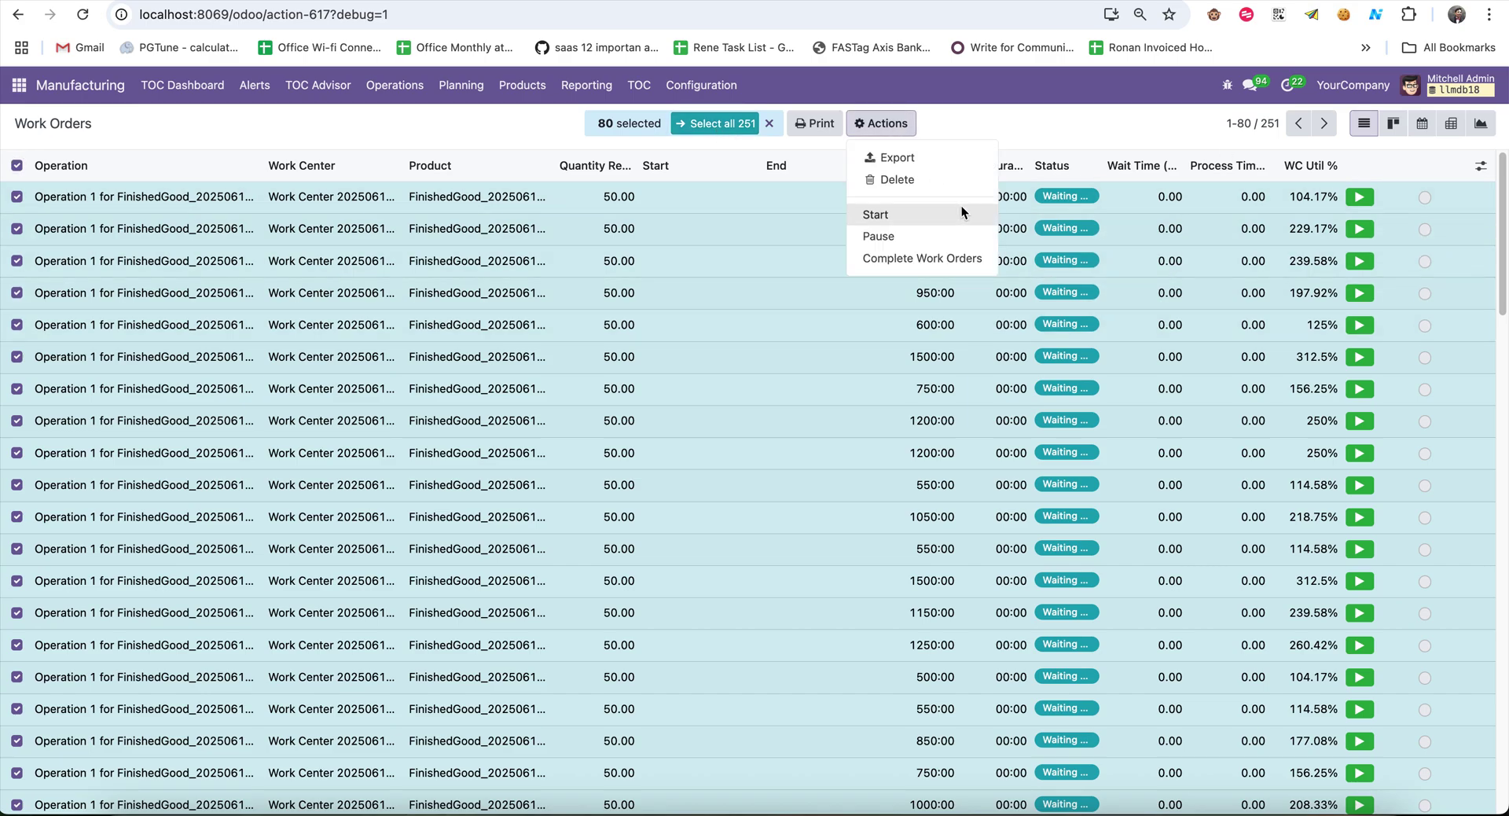
click(949, 237)
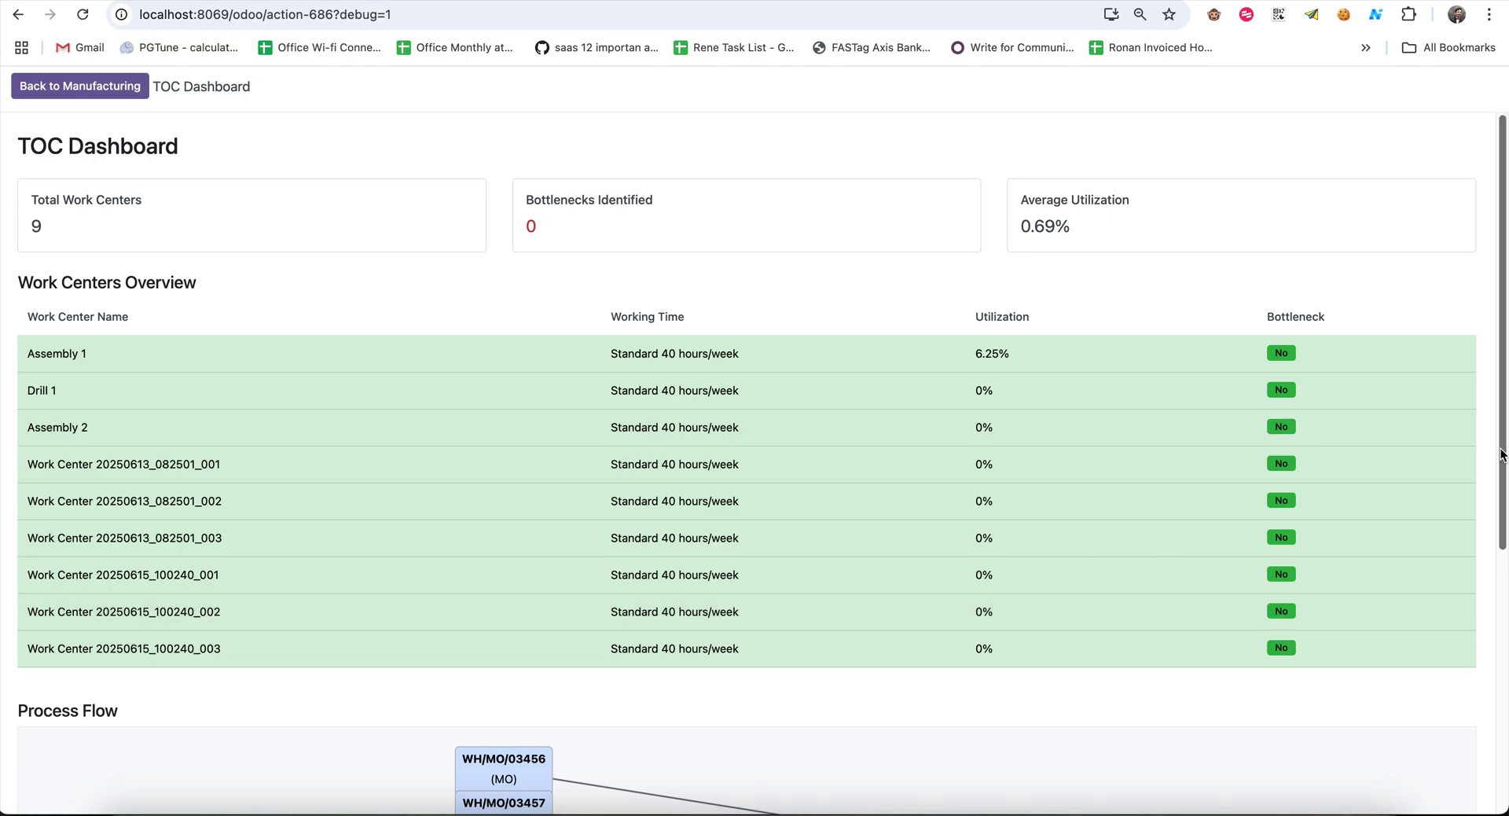
Review the Process Flow diagram on the TOC Dashboard and check the start dates and statuses of the started work orders
scroll(1502, 444, down, 4)
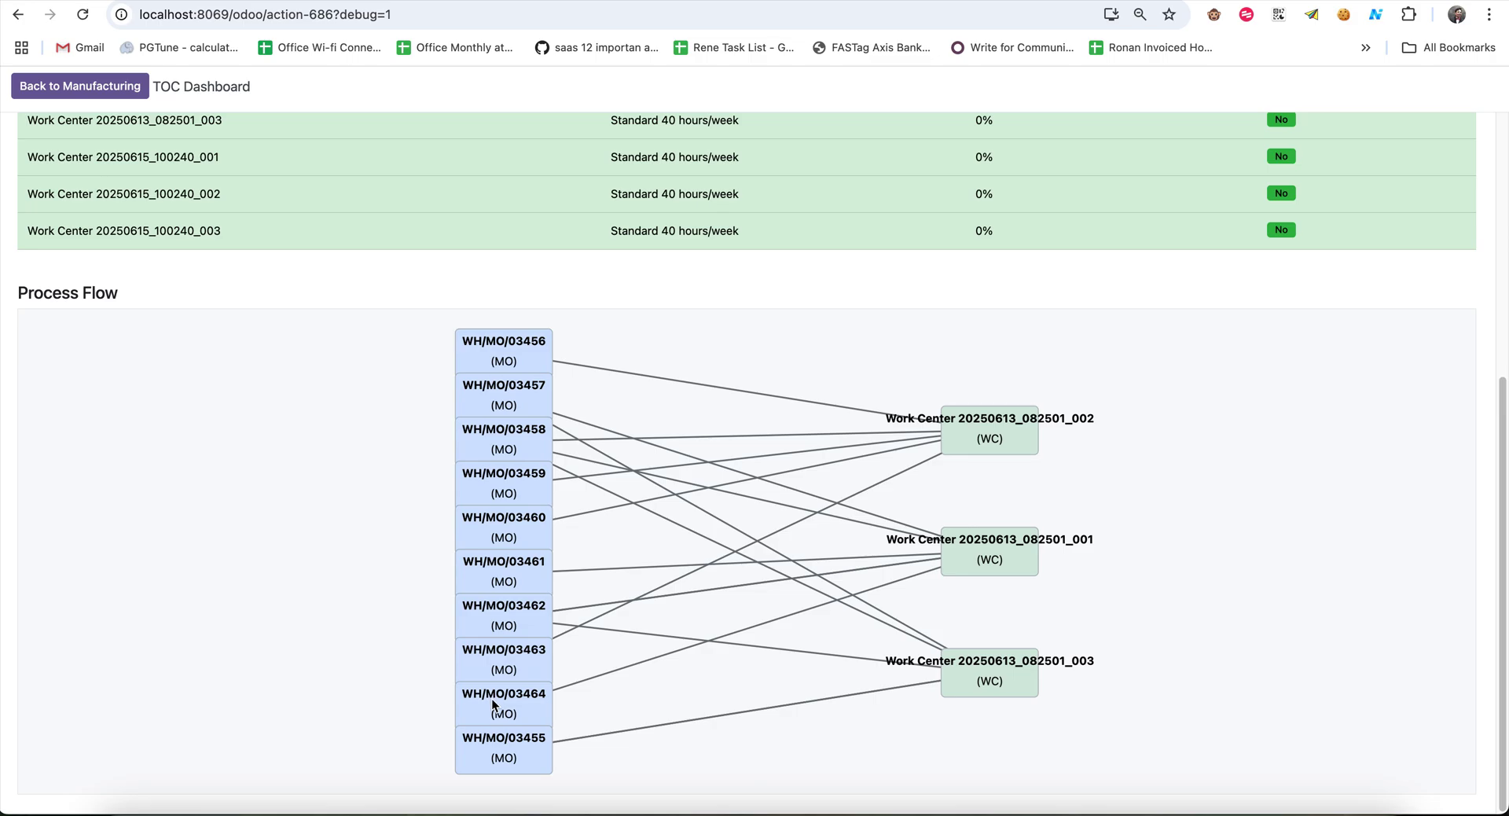
drag(1503, 526, 1506, 244)
click(17, 15)
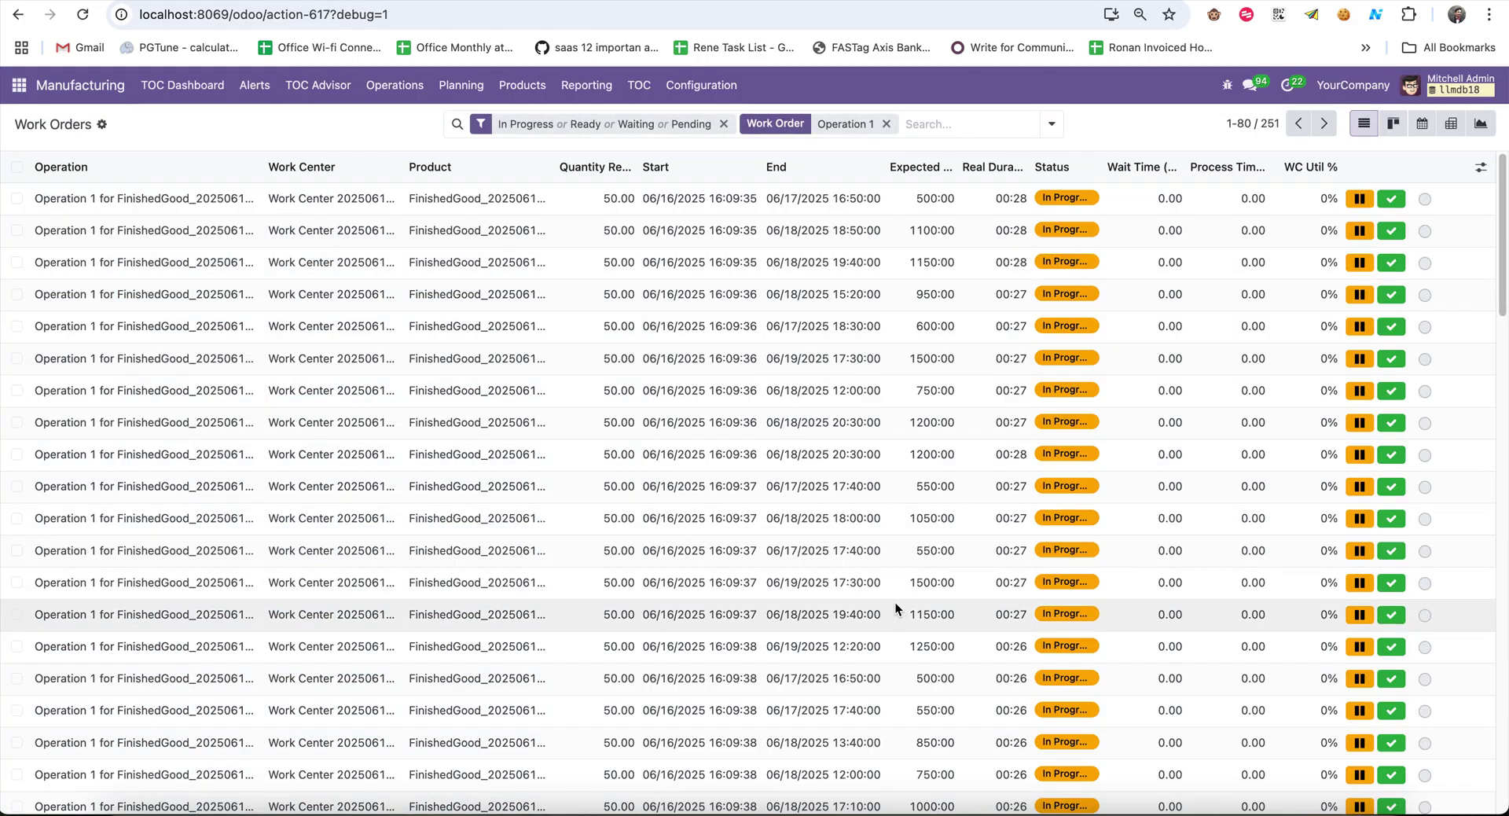
scroll(1358, 559, down, 1)
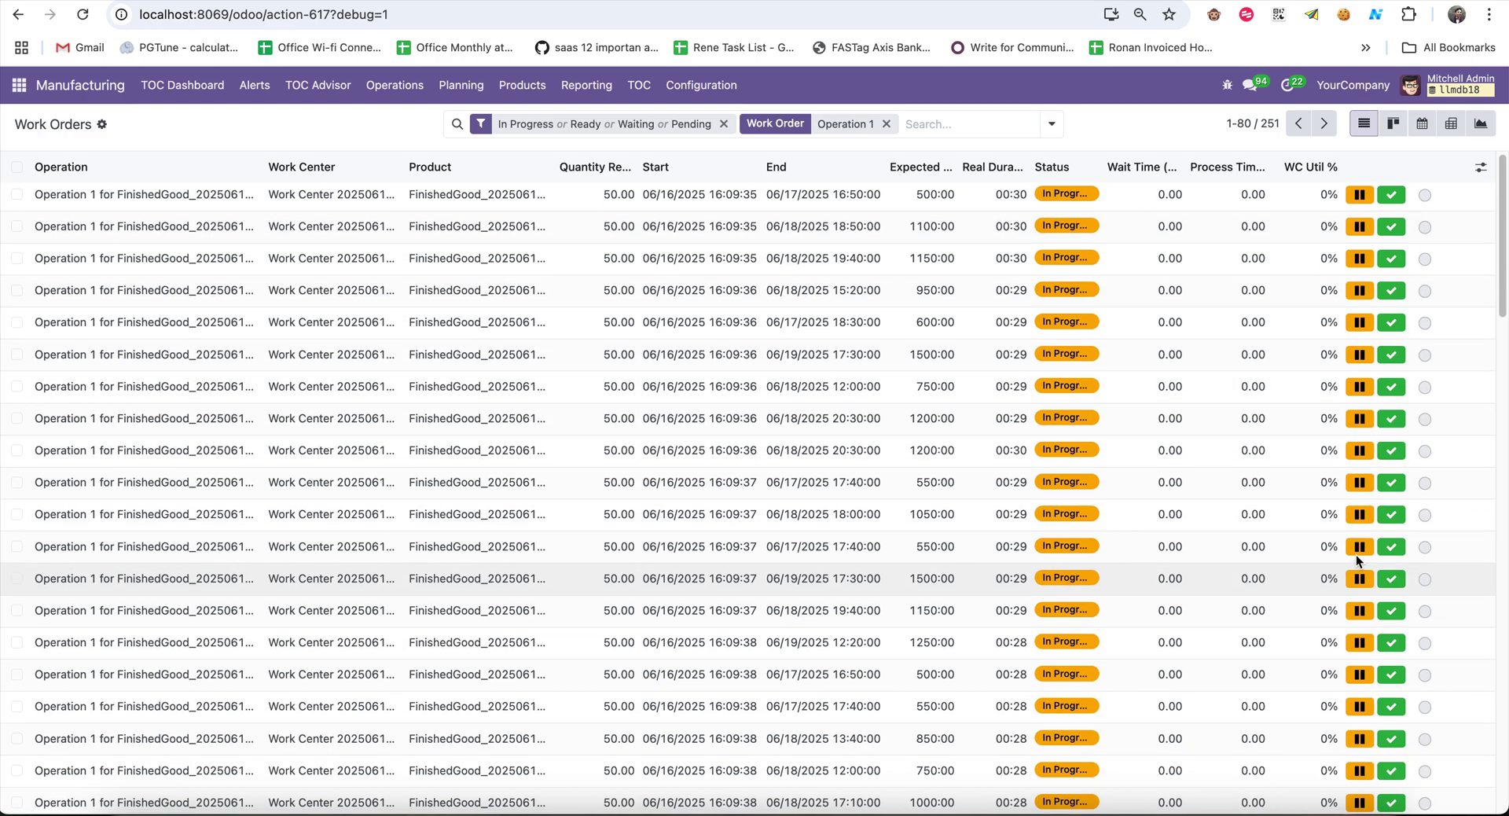
scroll(1357, 554, up, 1)
Reload the TOC Dashboard and examine the work center utilization and the Process Flow diagram
click(228, 84)
click(474, 13)
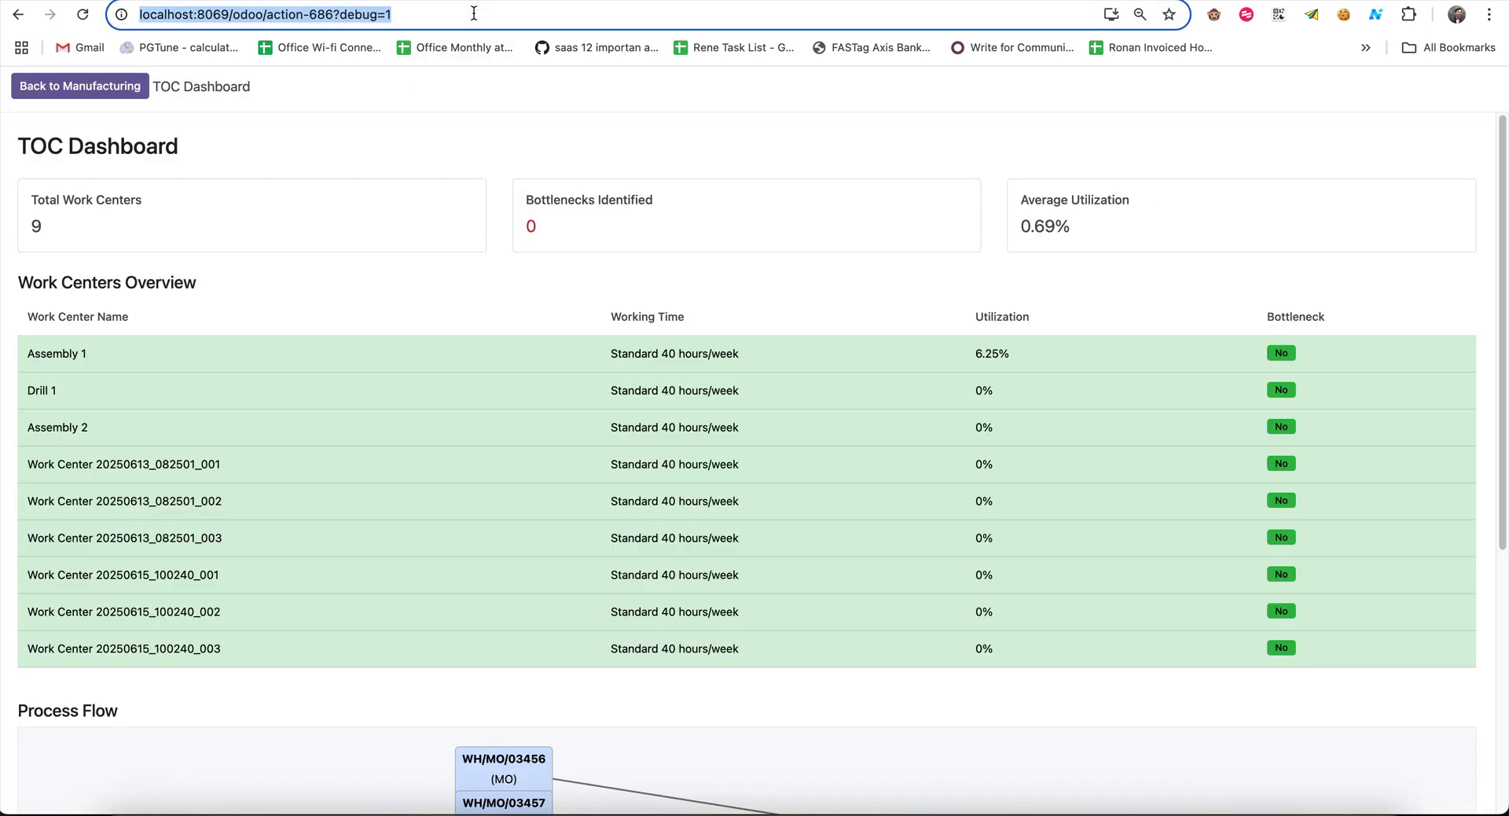
key(Return)
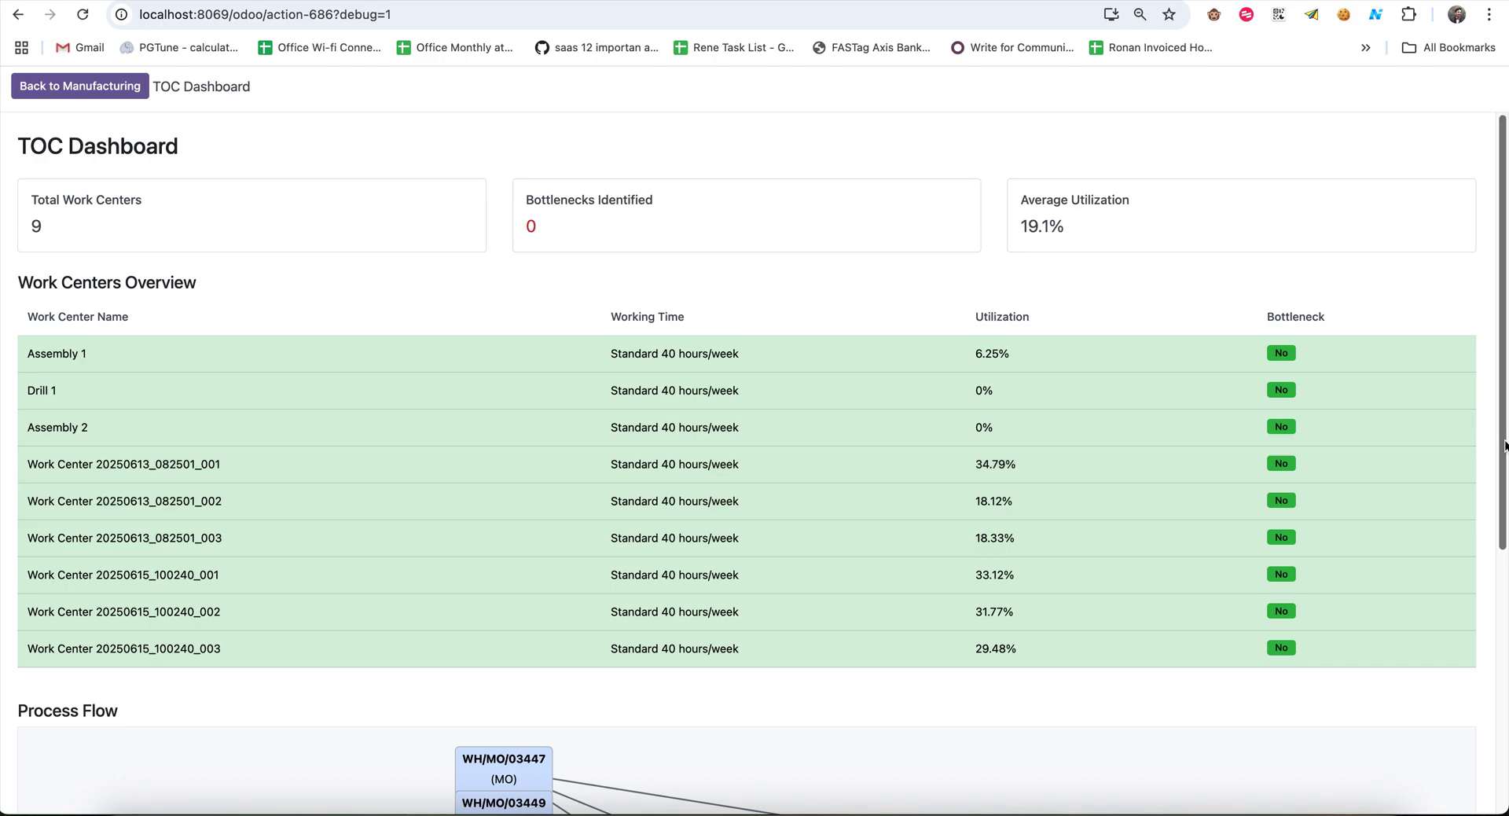
scroll(1502, 460, down, 1)
scroll(1502, 460, down, 5)
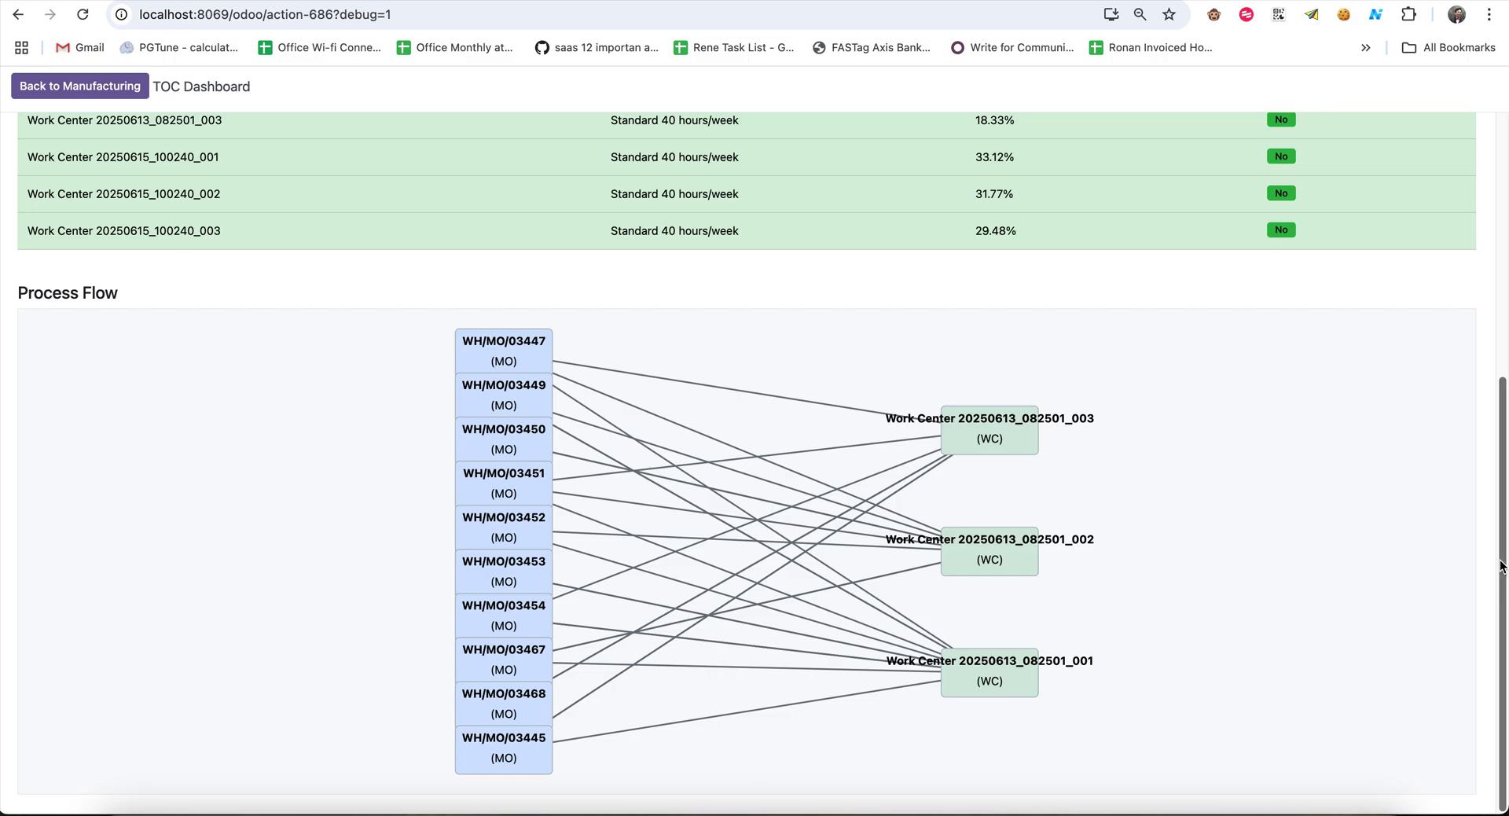
scroll(1493, 571, up, 5)
Return to the filtered Work Orders list and start all Operation 1 work orders on the page of records 81-160
key(alt+Left)
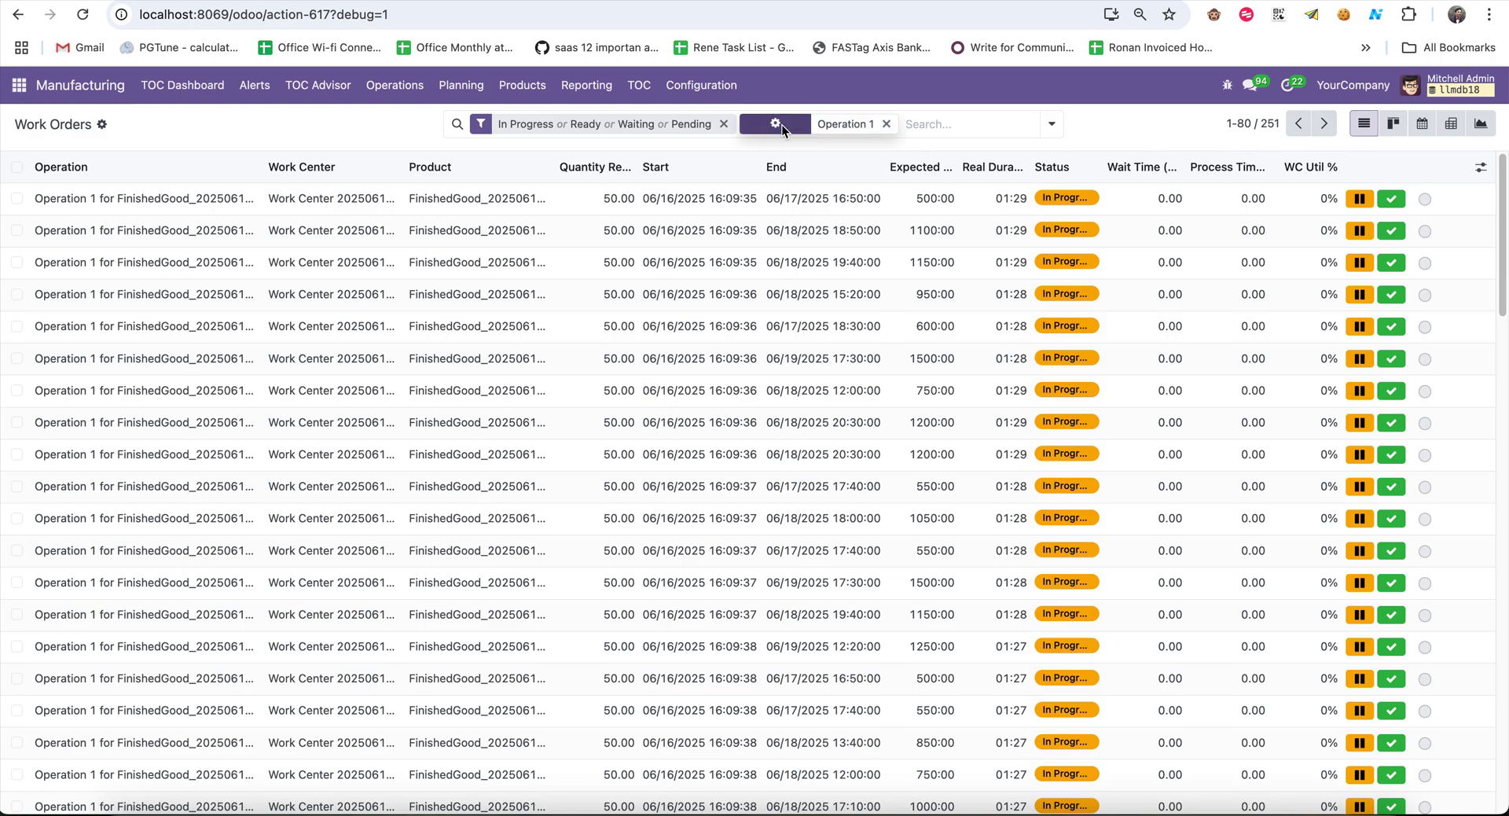
click(1325, 126)
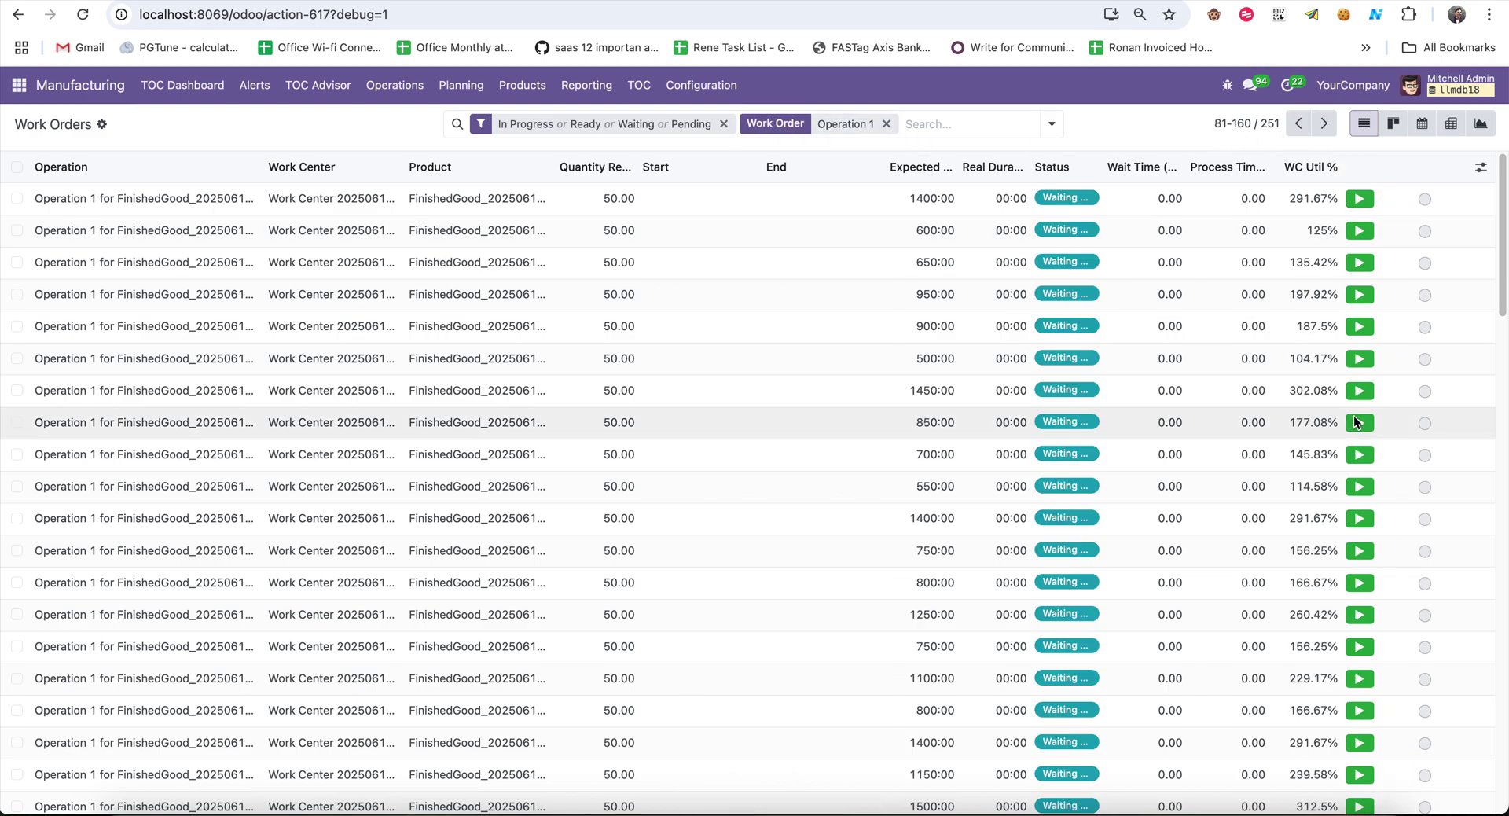
click(16, 166)
click(881, 123)
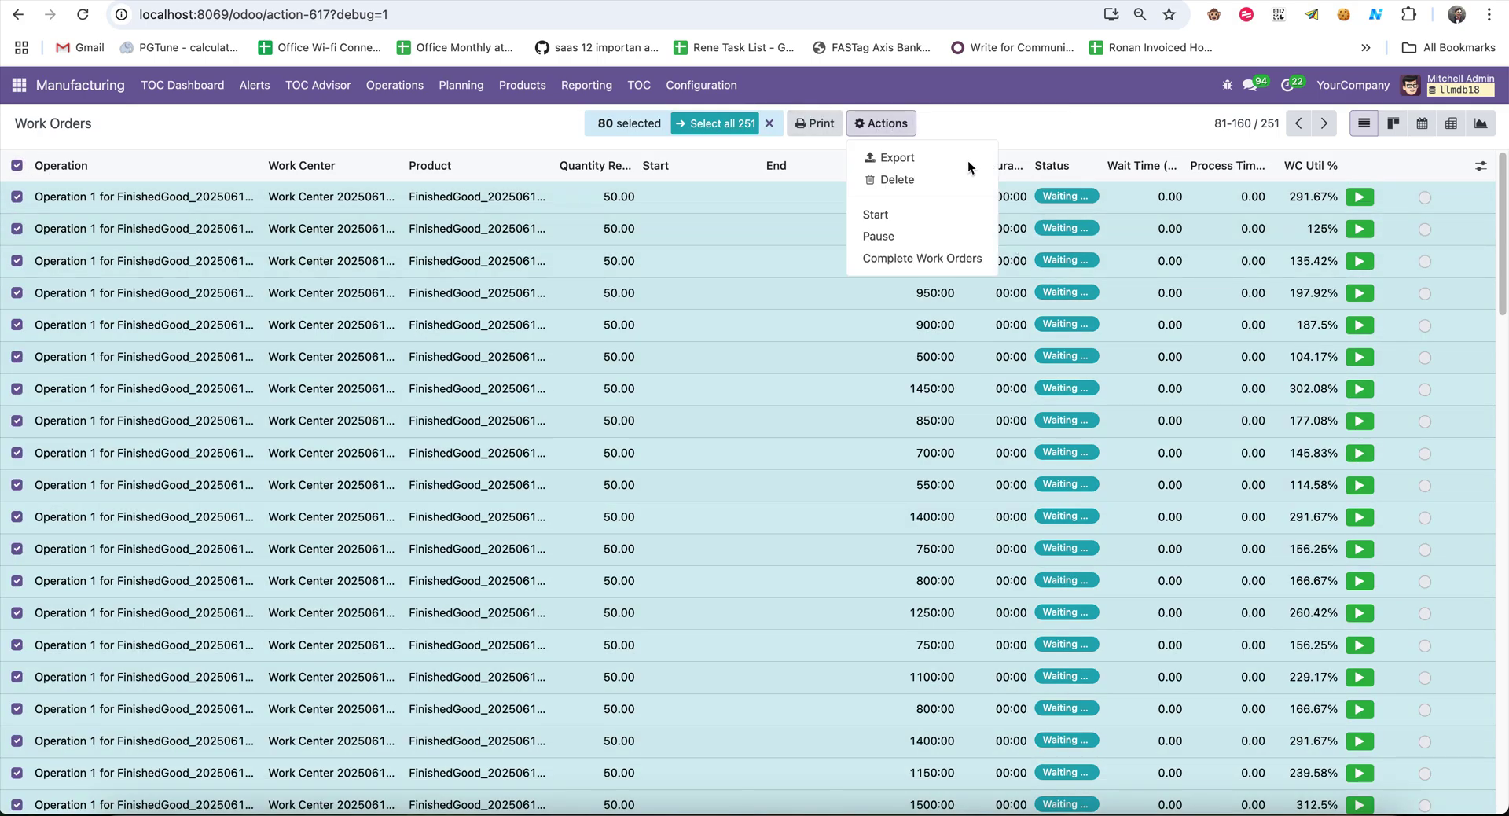
click(949, 214)
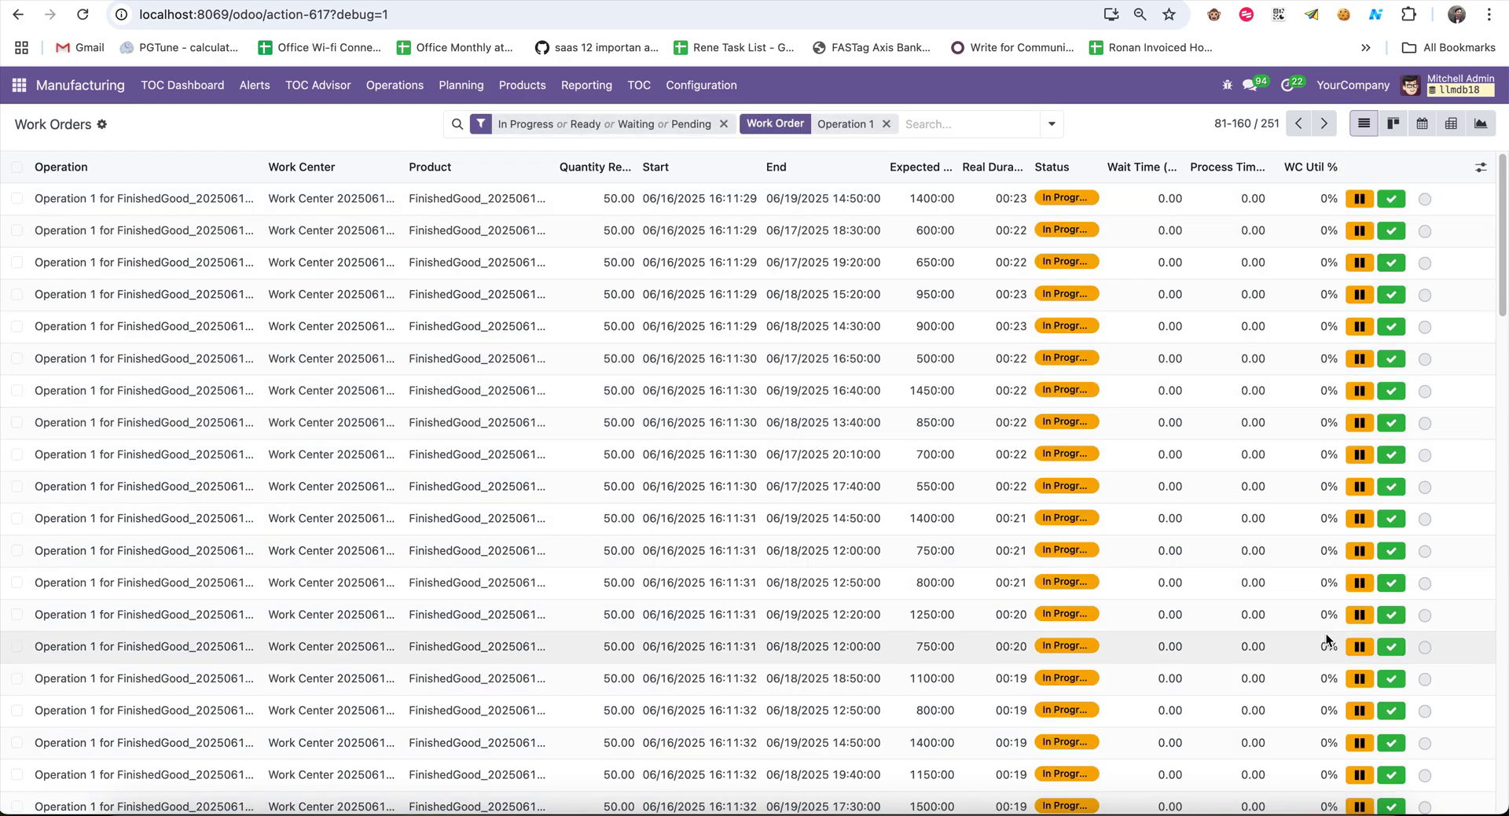
Refresh the TOC Dashboard and compare the work centers' utilization, bottleneck flags and process flow after the second batch
key(alt+Left)
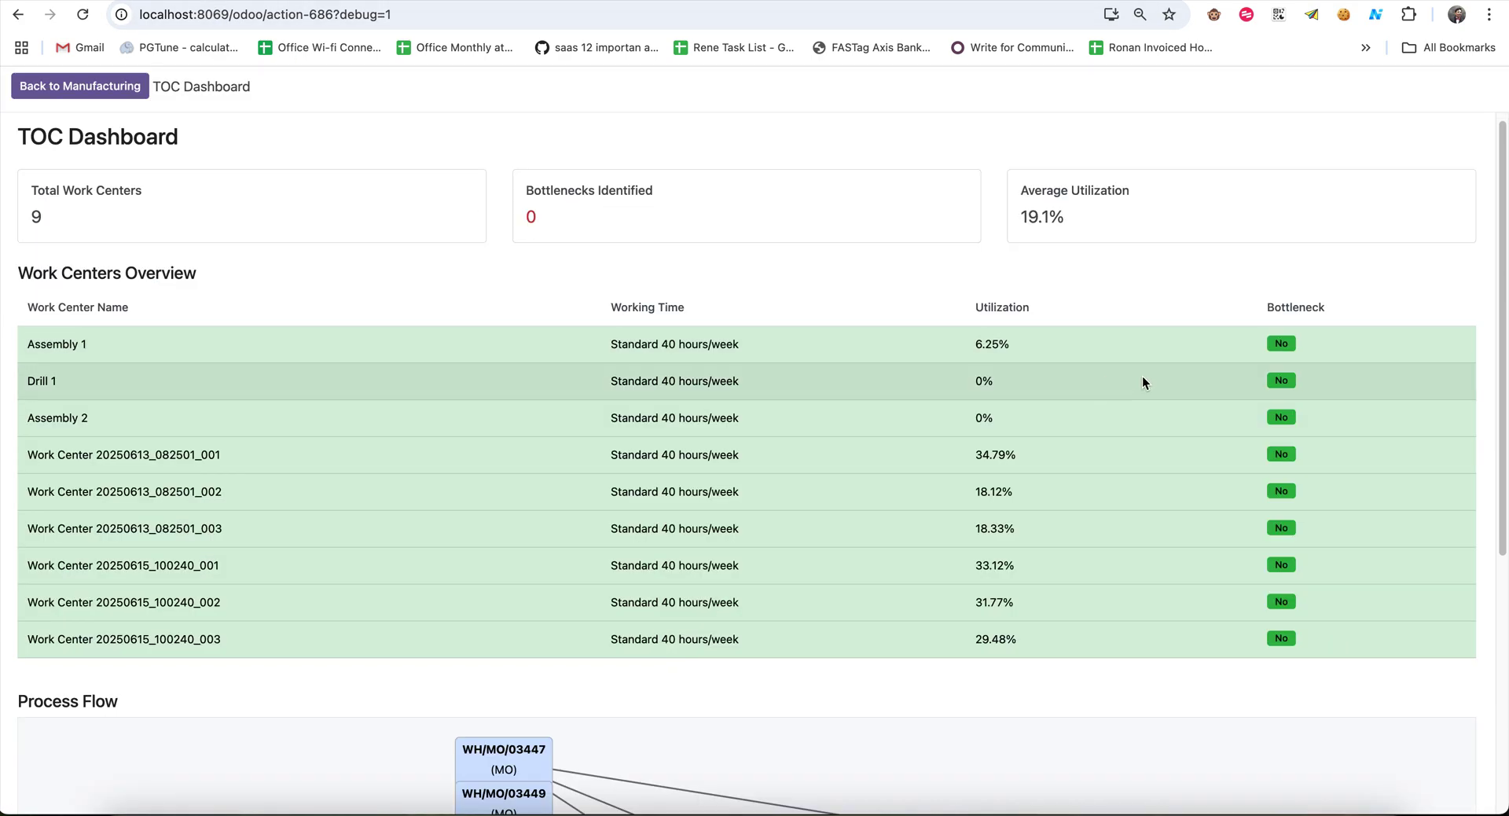
click(576, 14)
key(Return)
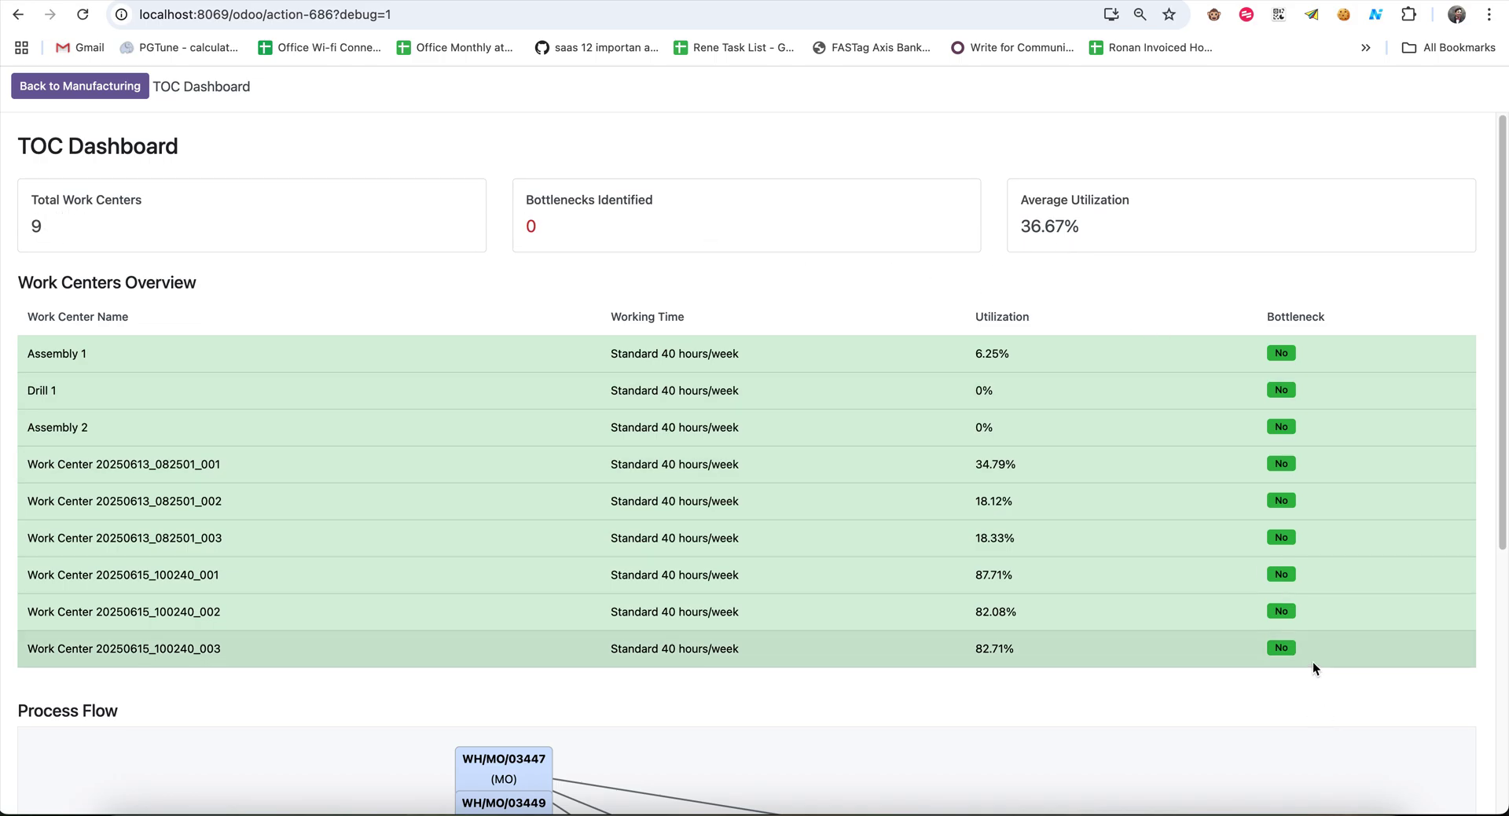
scroll(1301, 717, down, 5)
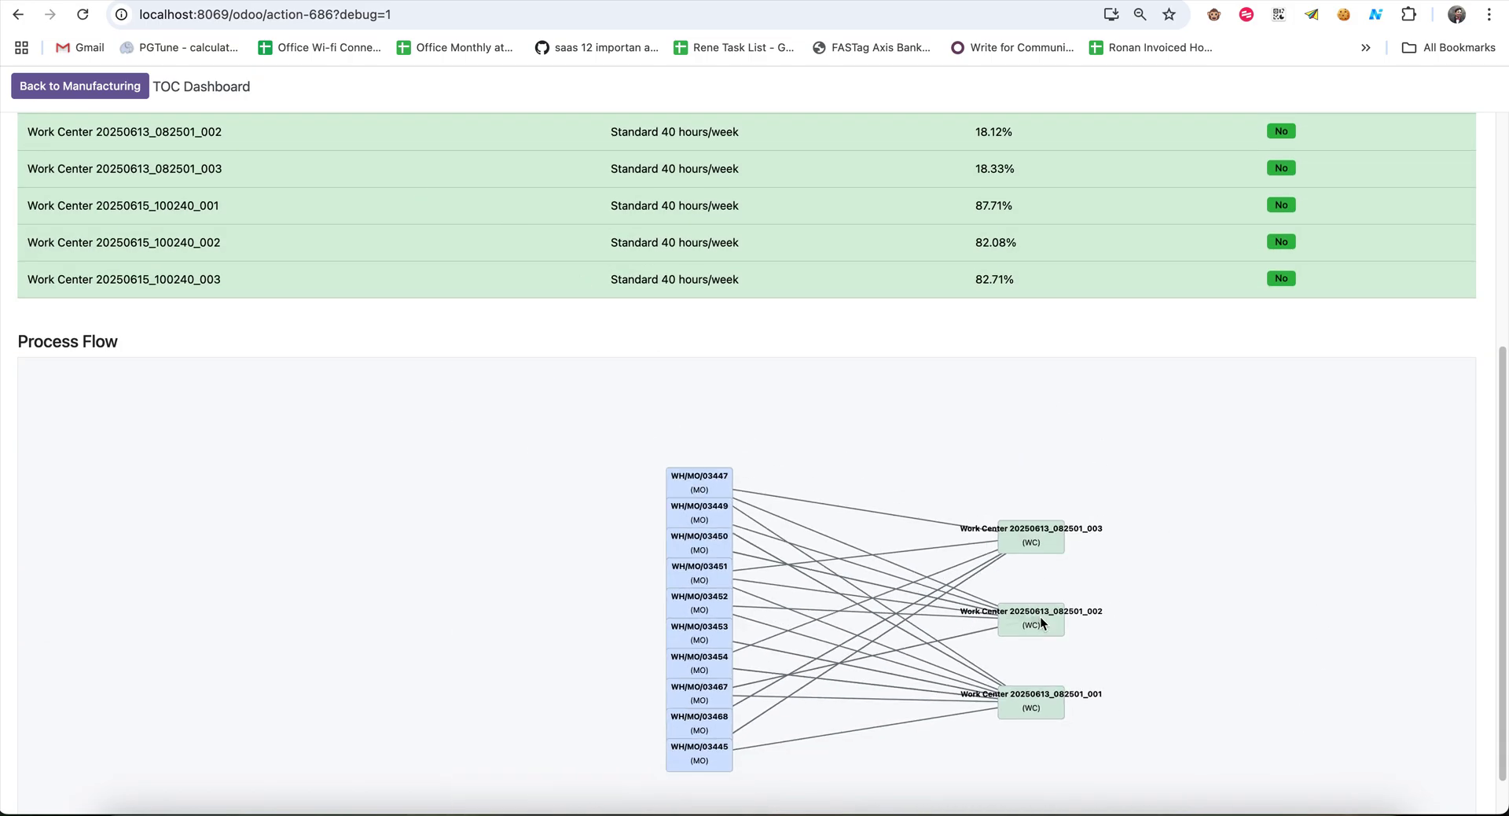
Go to records 161-240 of the Work Orders list, extend the selection to all 251 Operation 1 records and start them
click(17, 14)
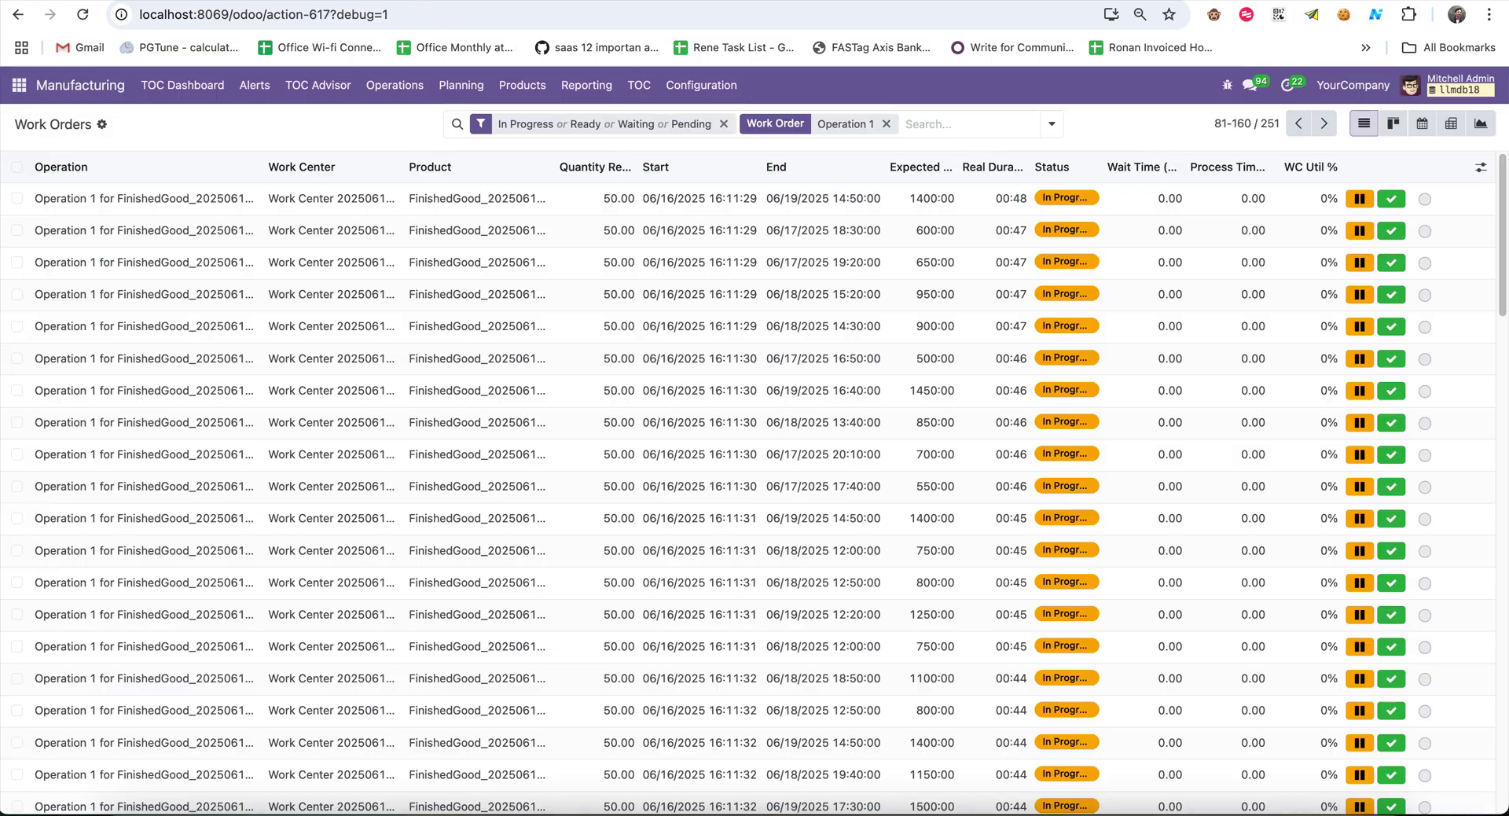
click(1323, 124)
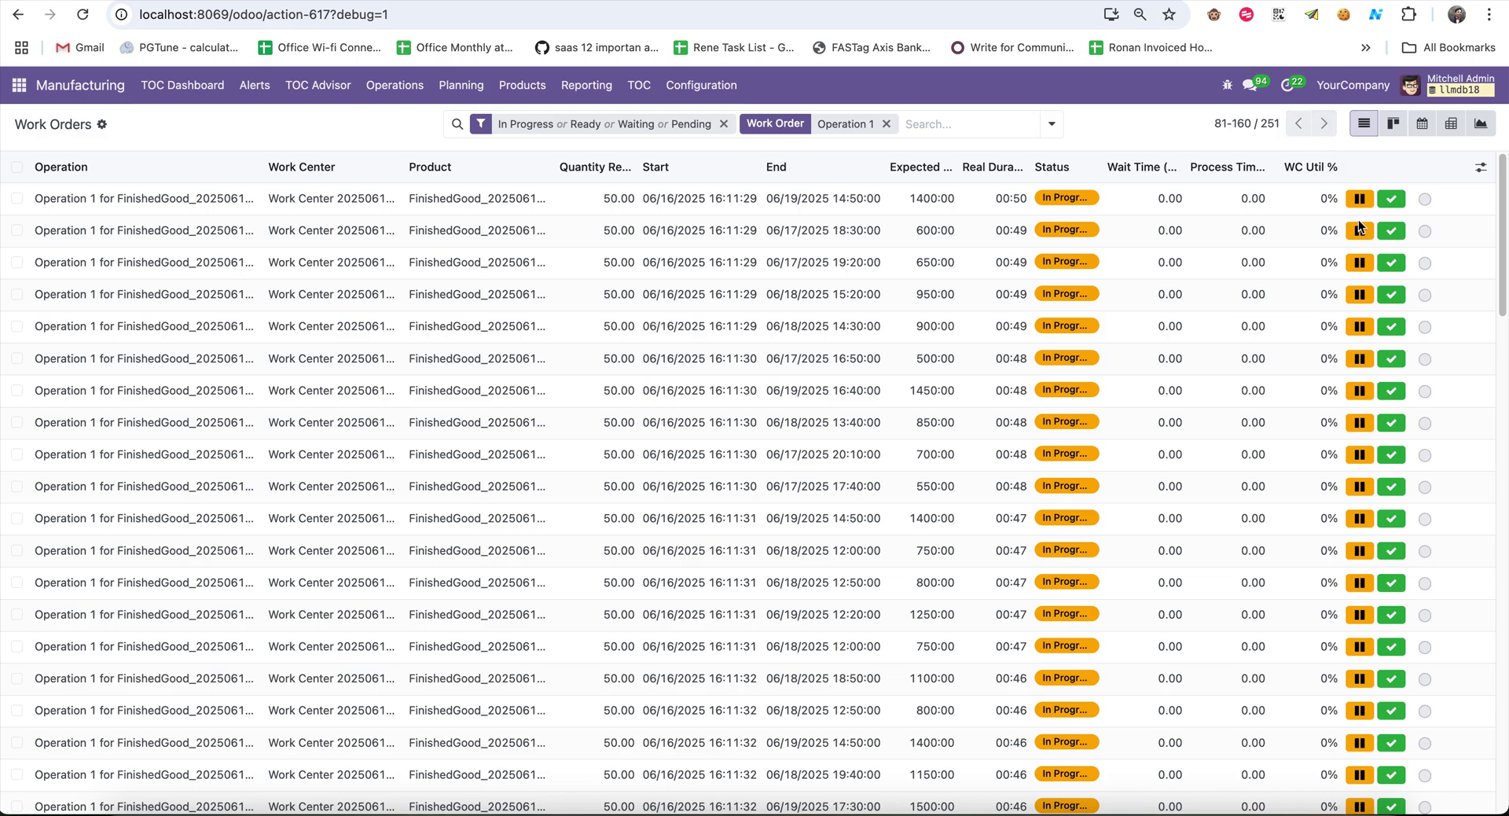
click(17, 167)
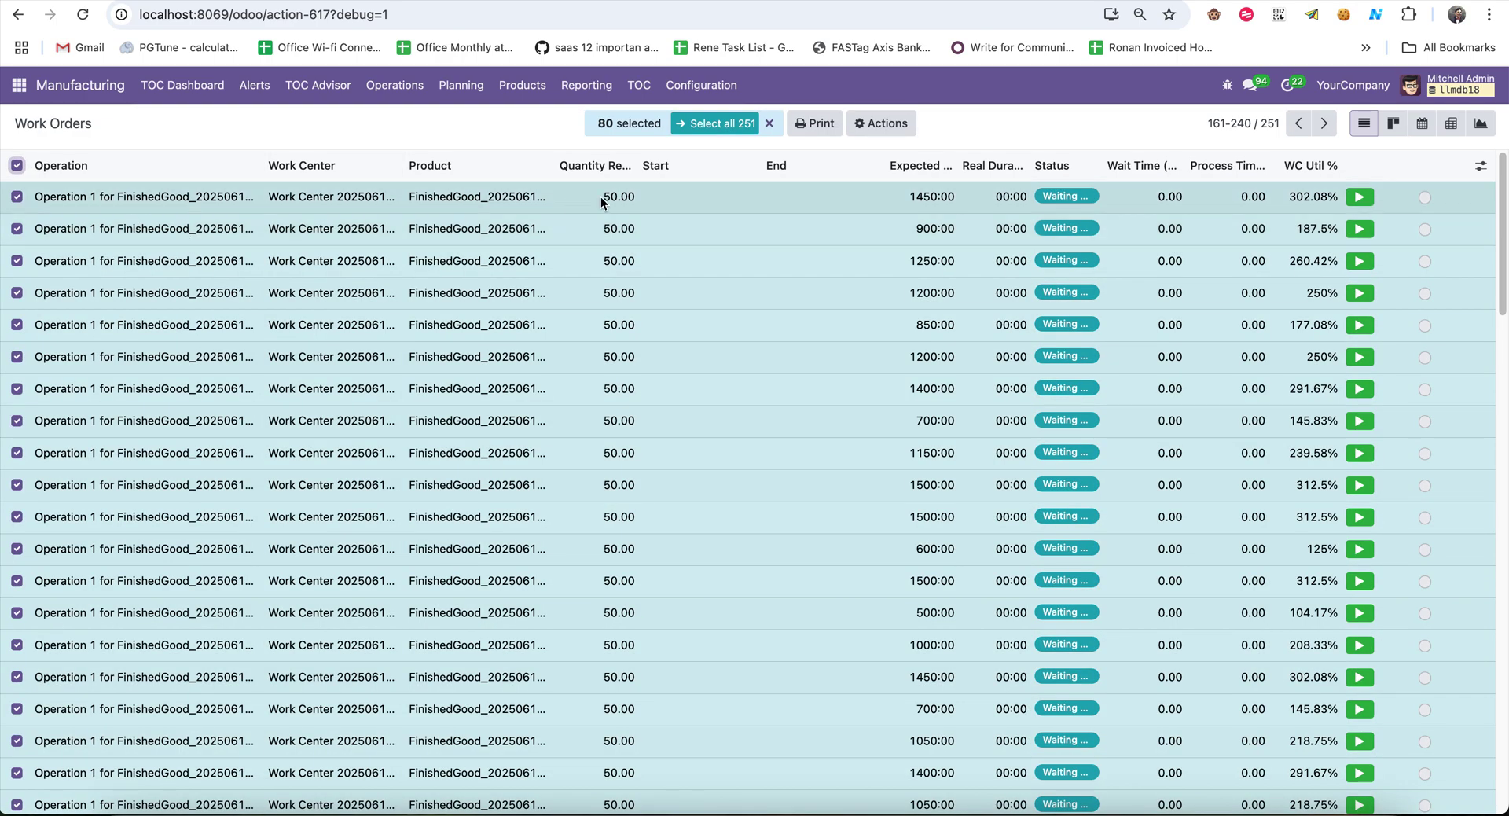
click(715, 123)
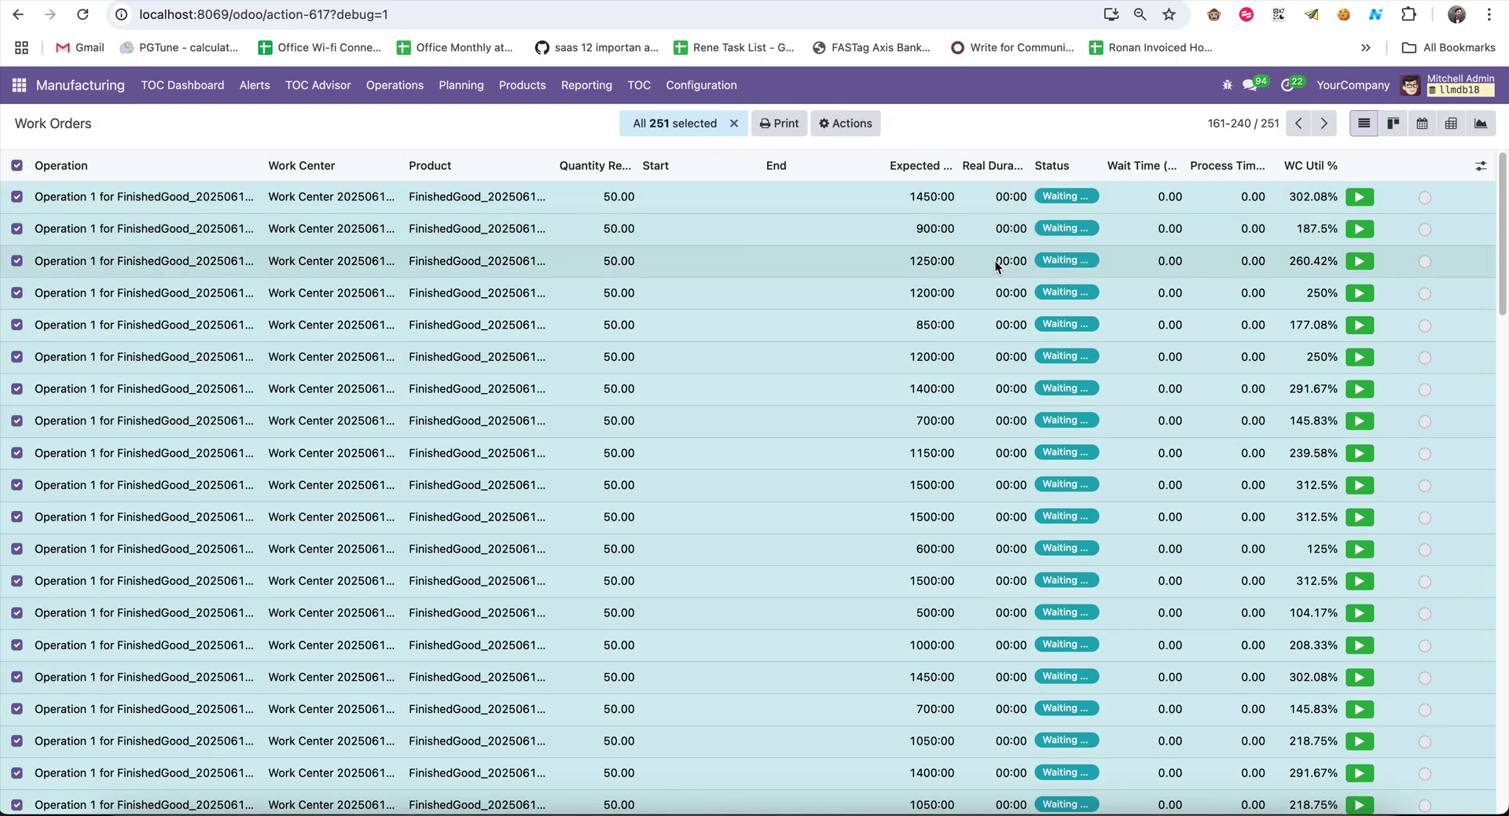
click(864, 129)
click(909, 217)
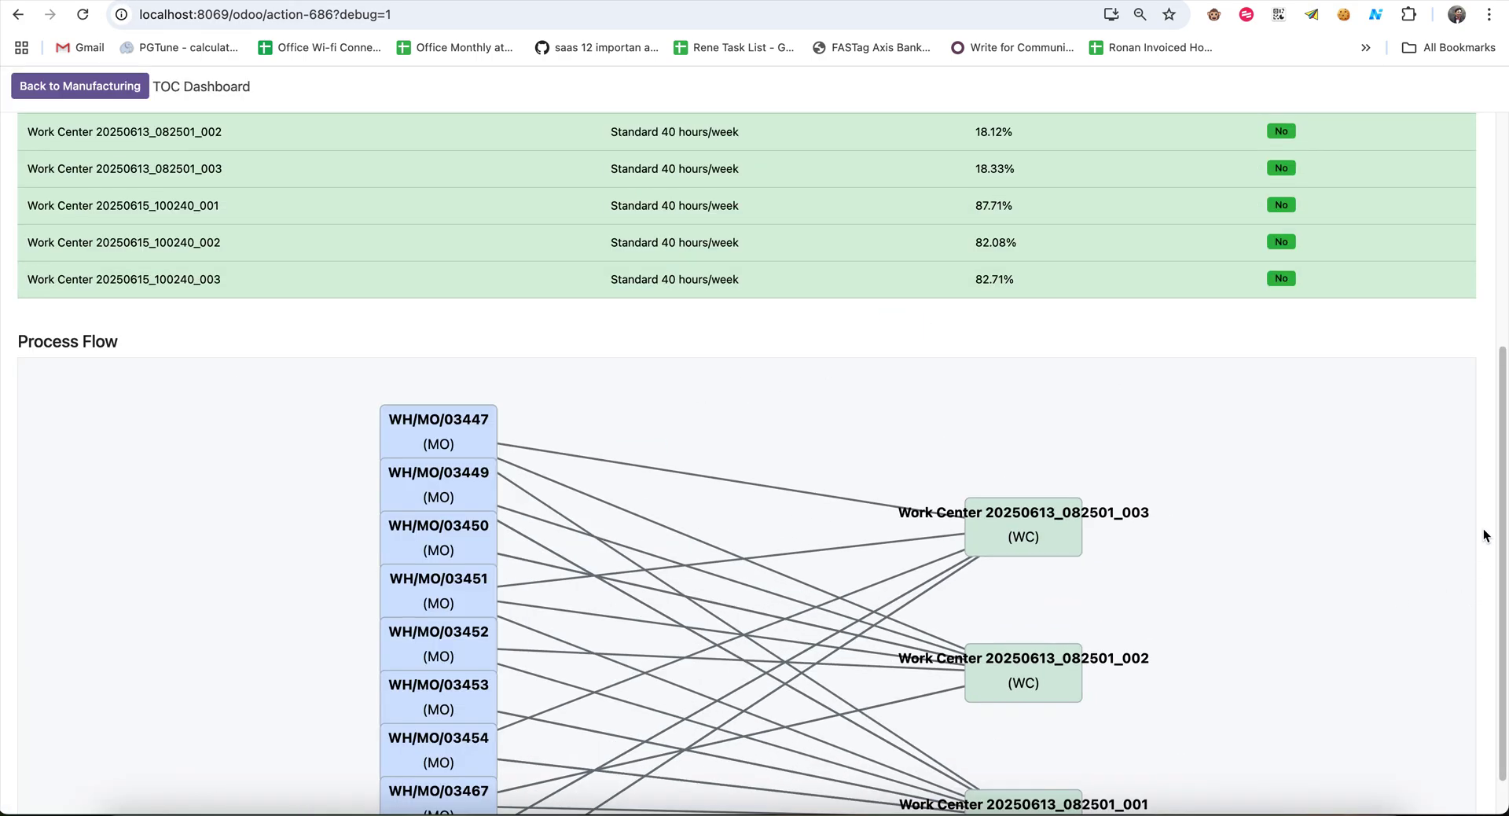
Return to the top of the TOC Dashboard and open a duplicate of it in another browser tab
drag(1501, 533, 1499, 302)
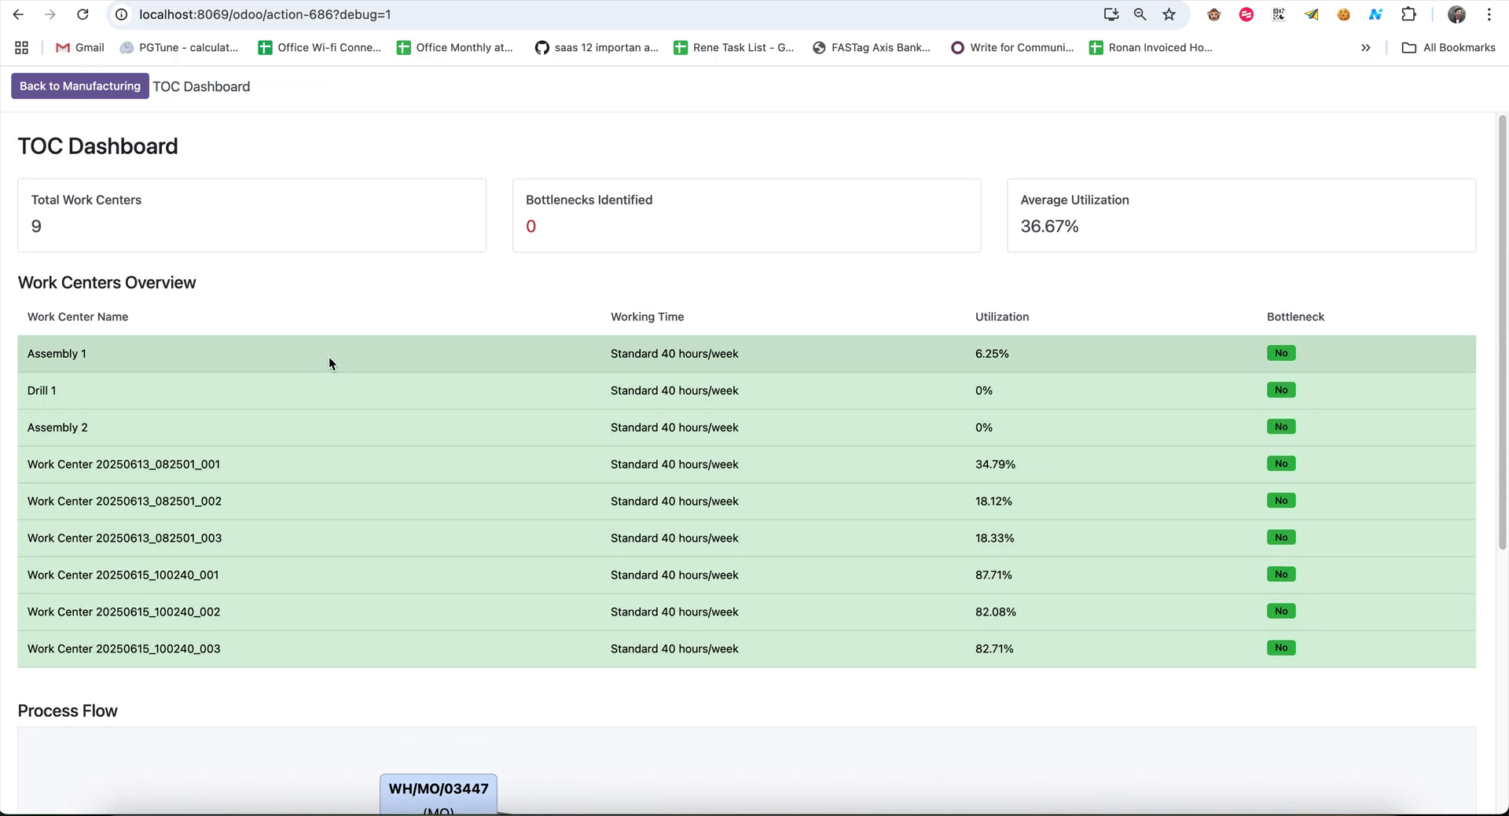
right_click(206, 13)
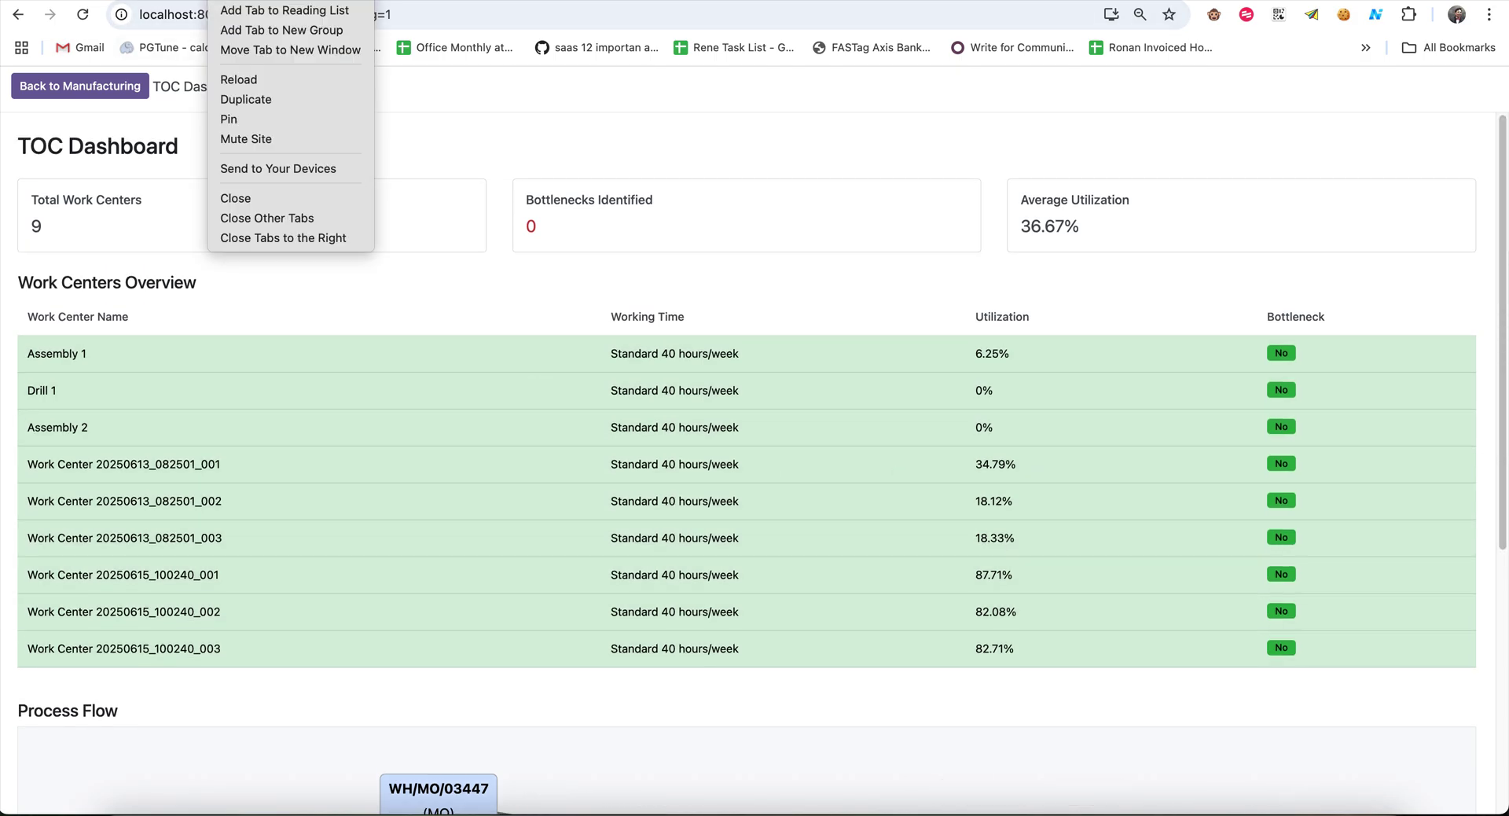
click(256, 99)
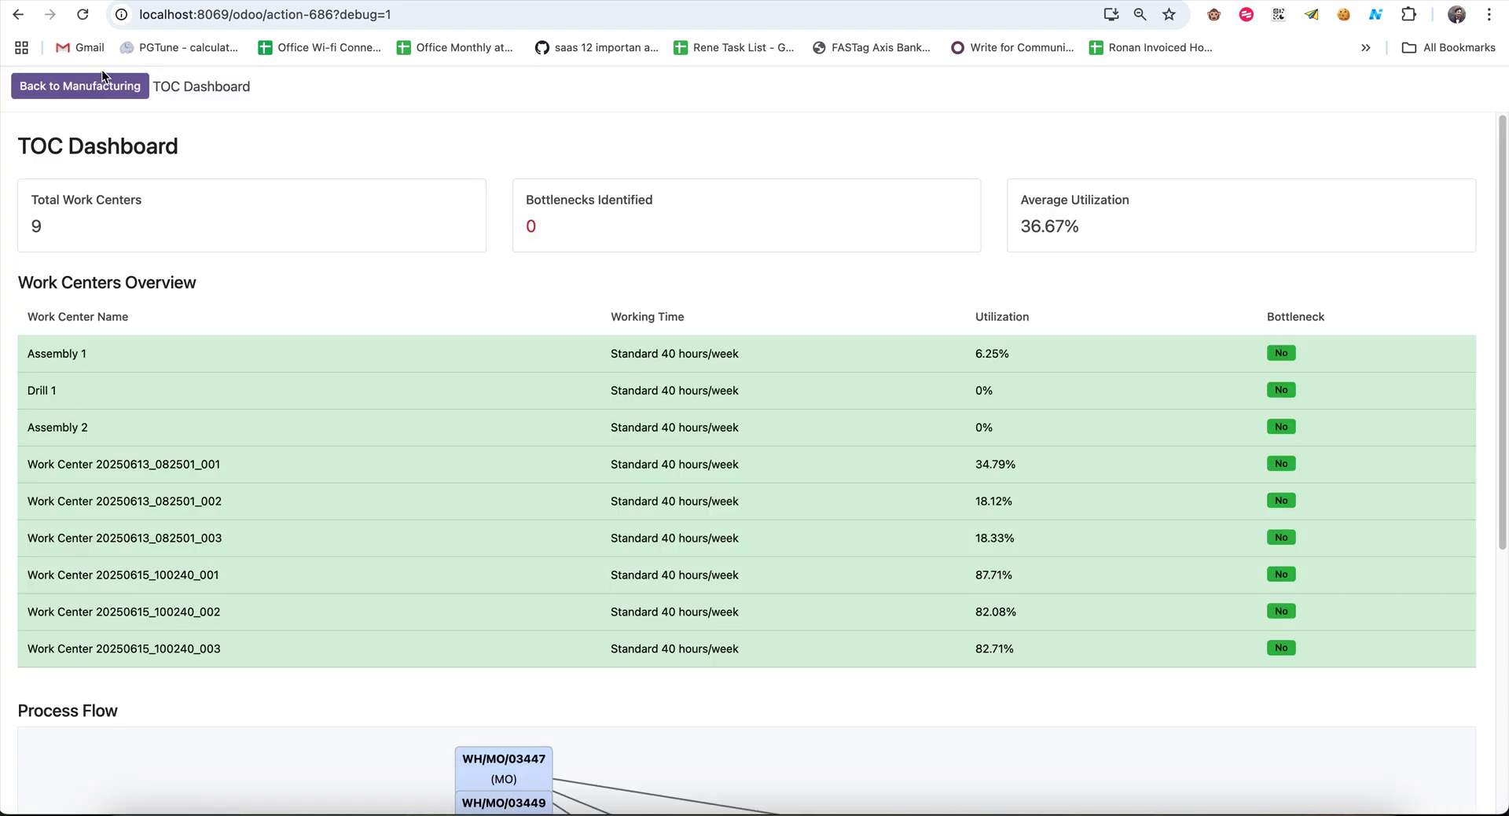
Go back to the Manufacturing Orders list and reopen the TOC Dashboard to check for bottleneck work centers
click(93, 85)
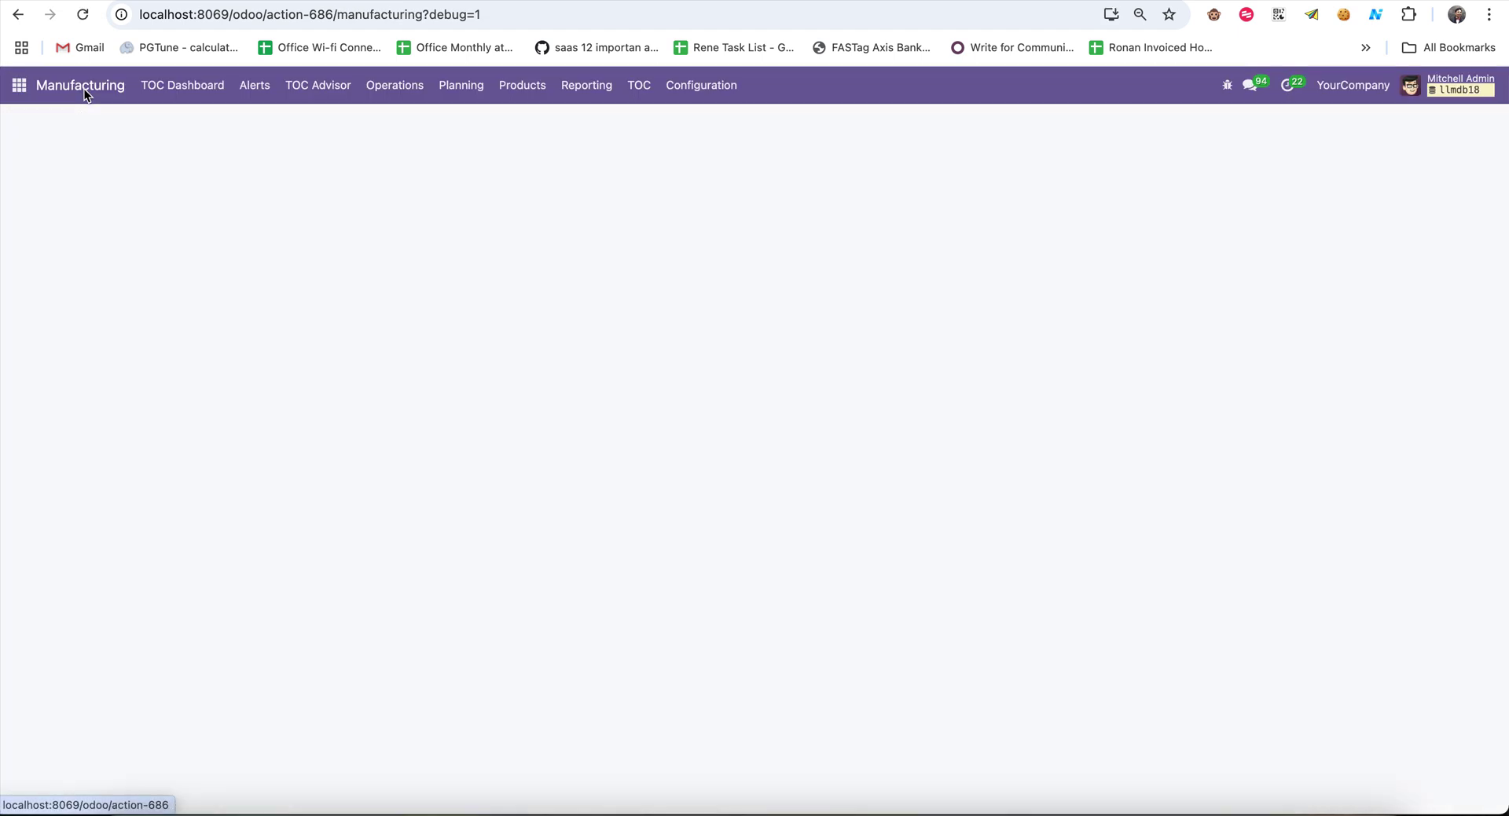
click(173, 84)
click(110, 91)
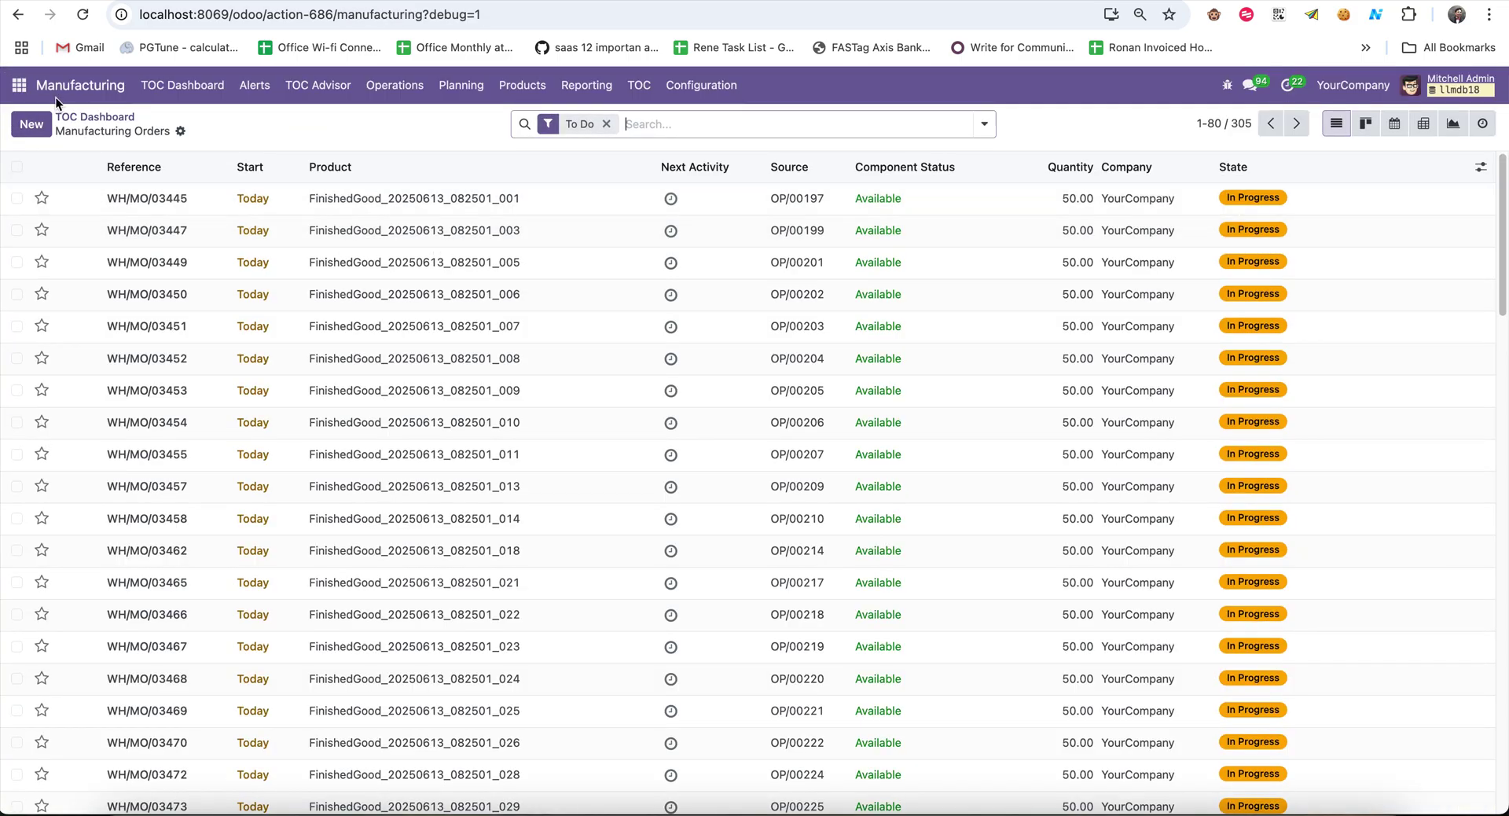
click(193, 83)
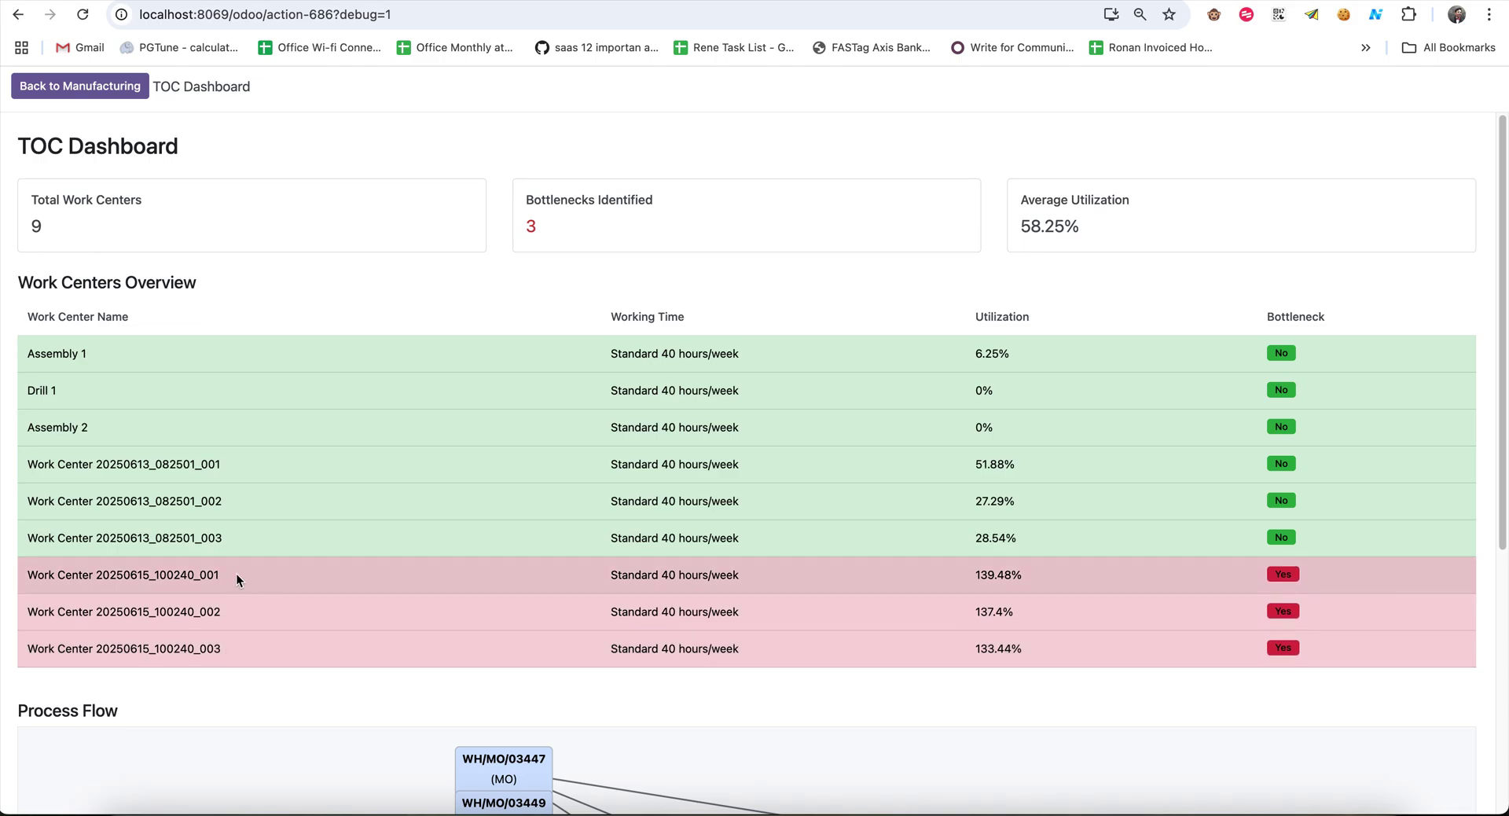
Highlight the utilization figures of the bottleneck work centers on the dashboard and open the TOC Advisor list
drag(974, 577, 1031, 574)
drag(960, 616, 985, 648)
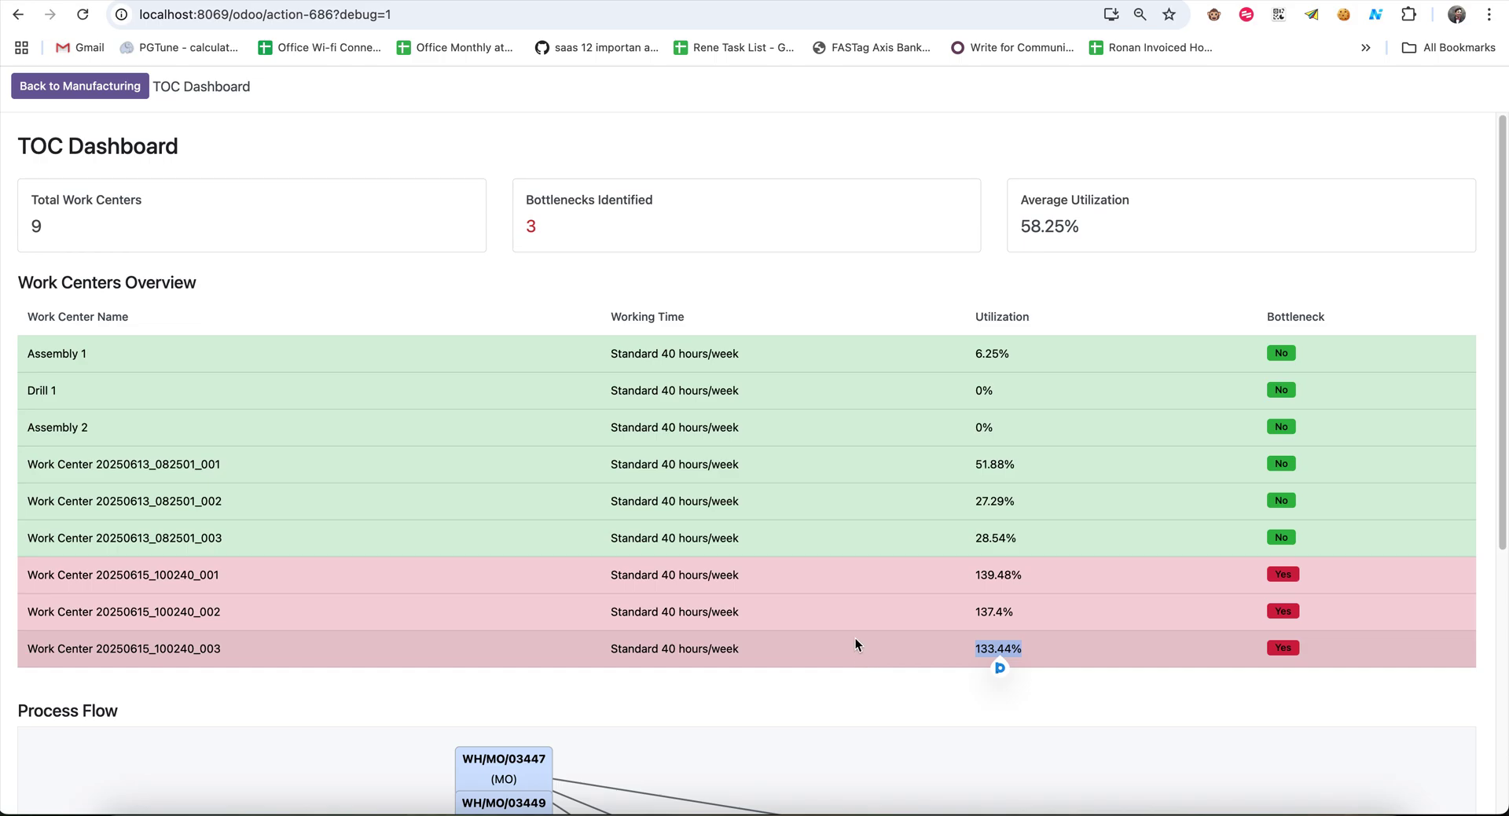
click(39, 92)
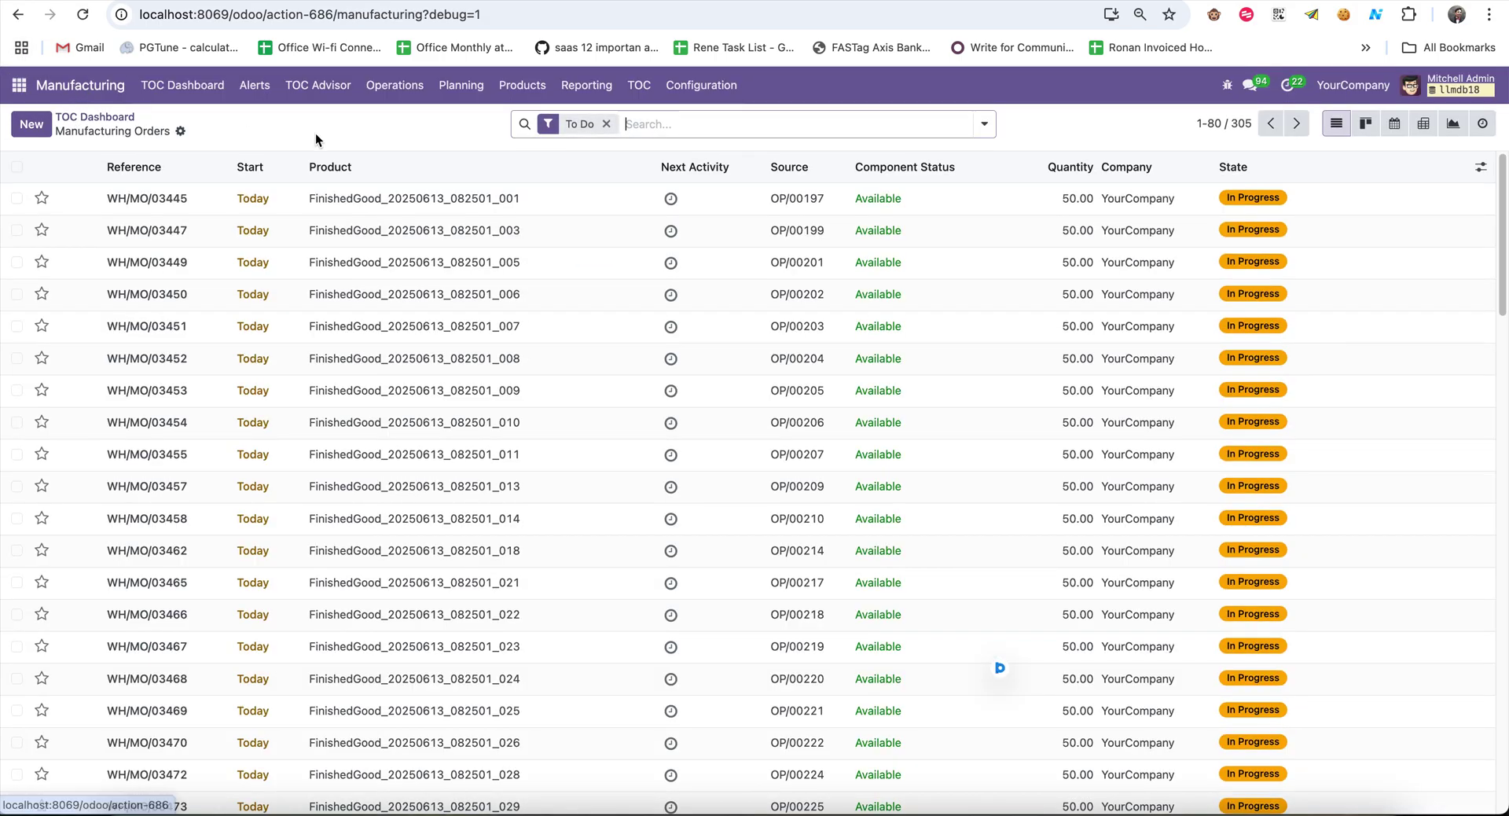
click(339, 90)
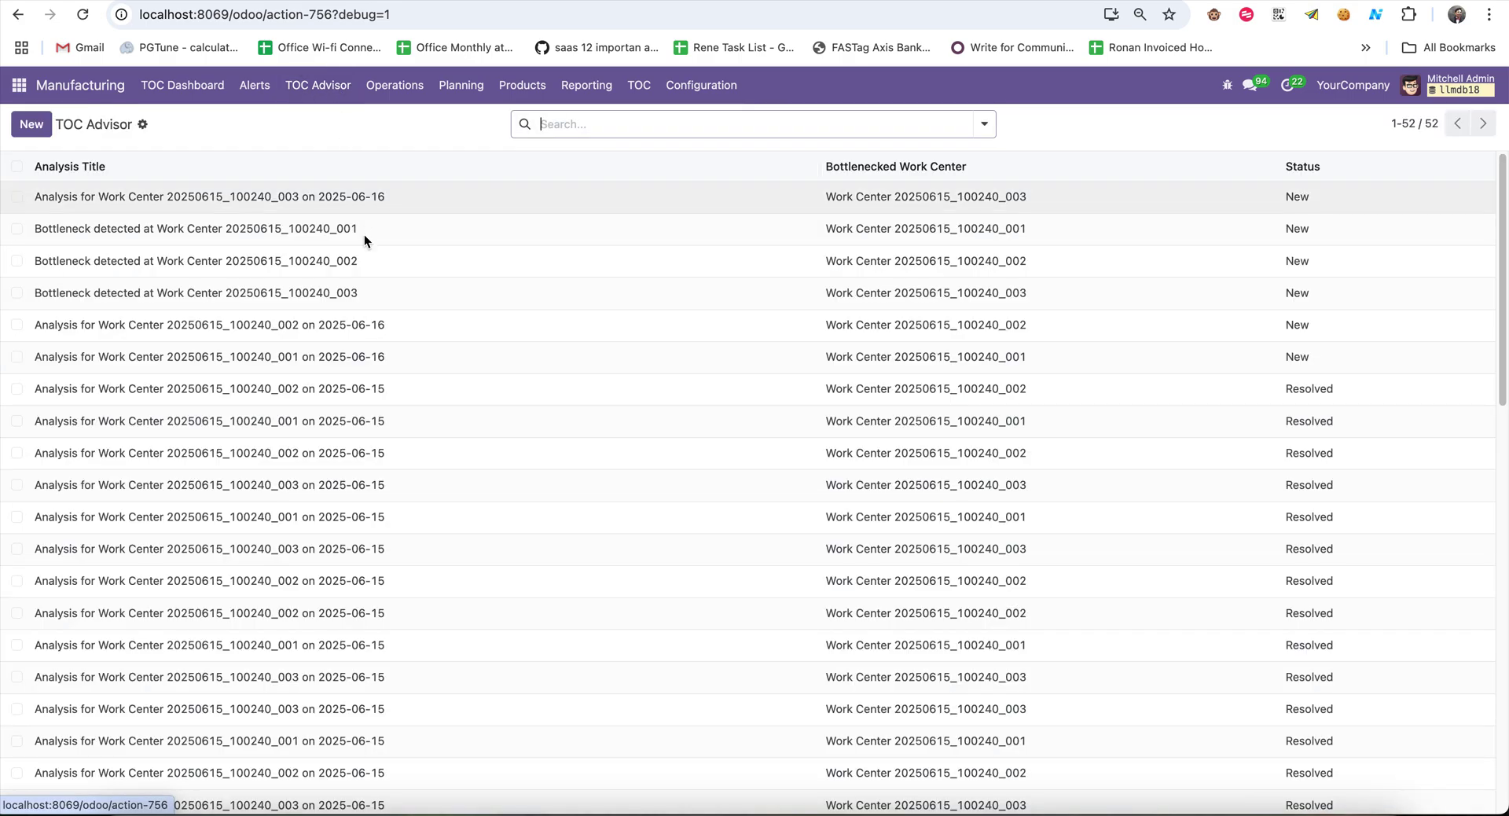
Open the first TOC Advisor analysis, read its Exploit, Subordinate and Elevate suggestions, and page through the following three records
click(489, 197)
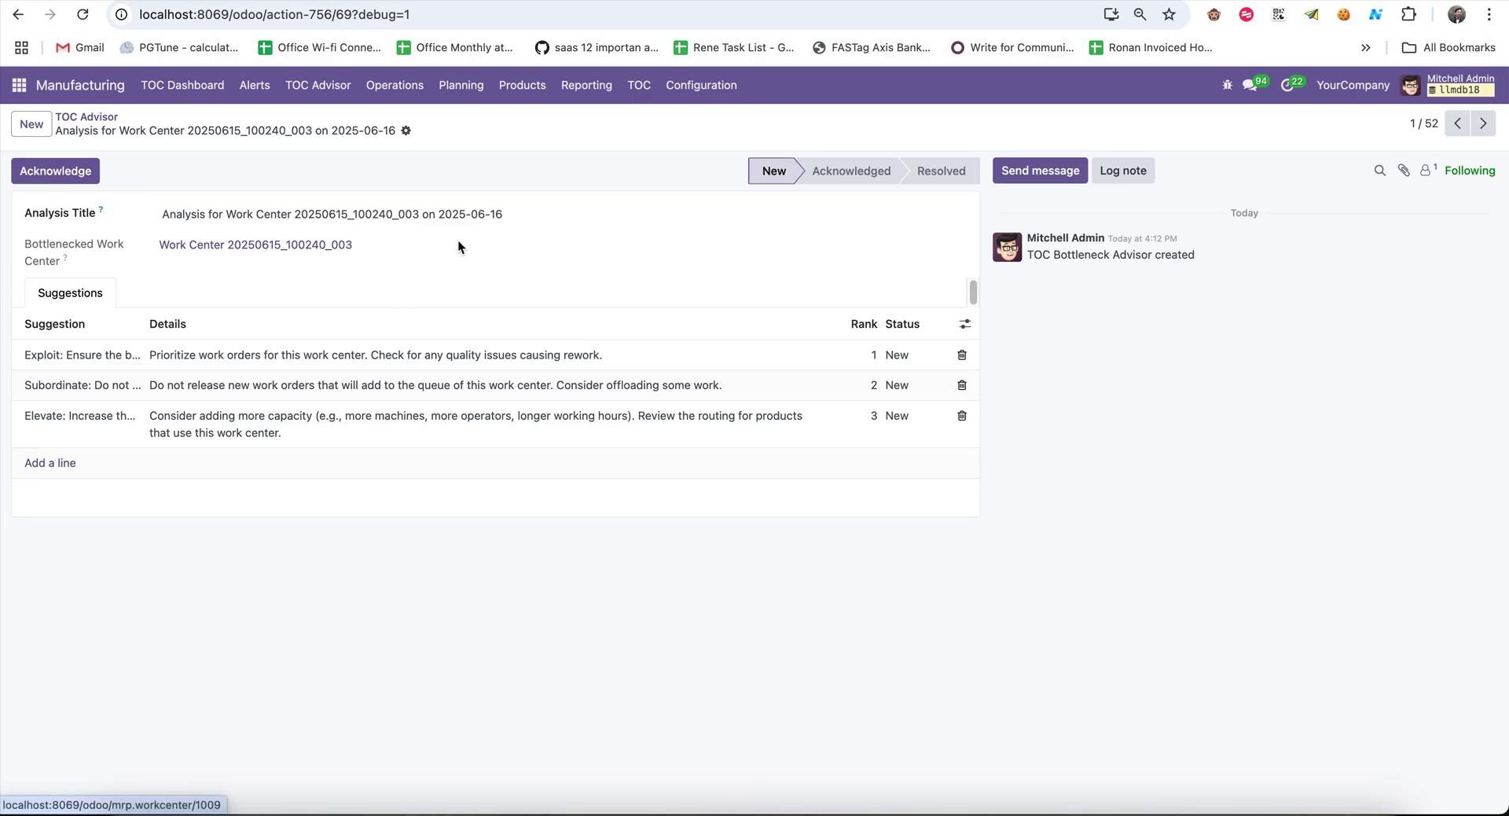
click(323, 376)
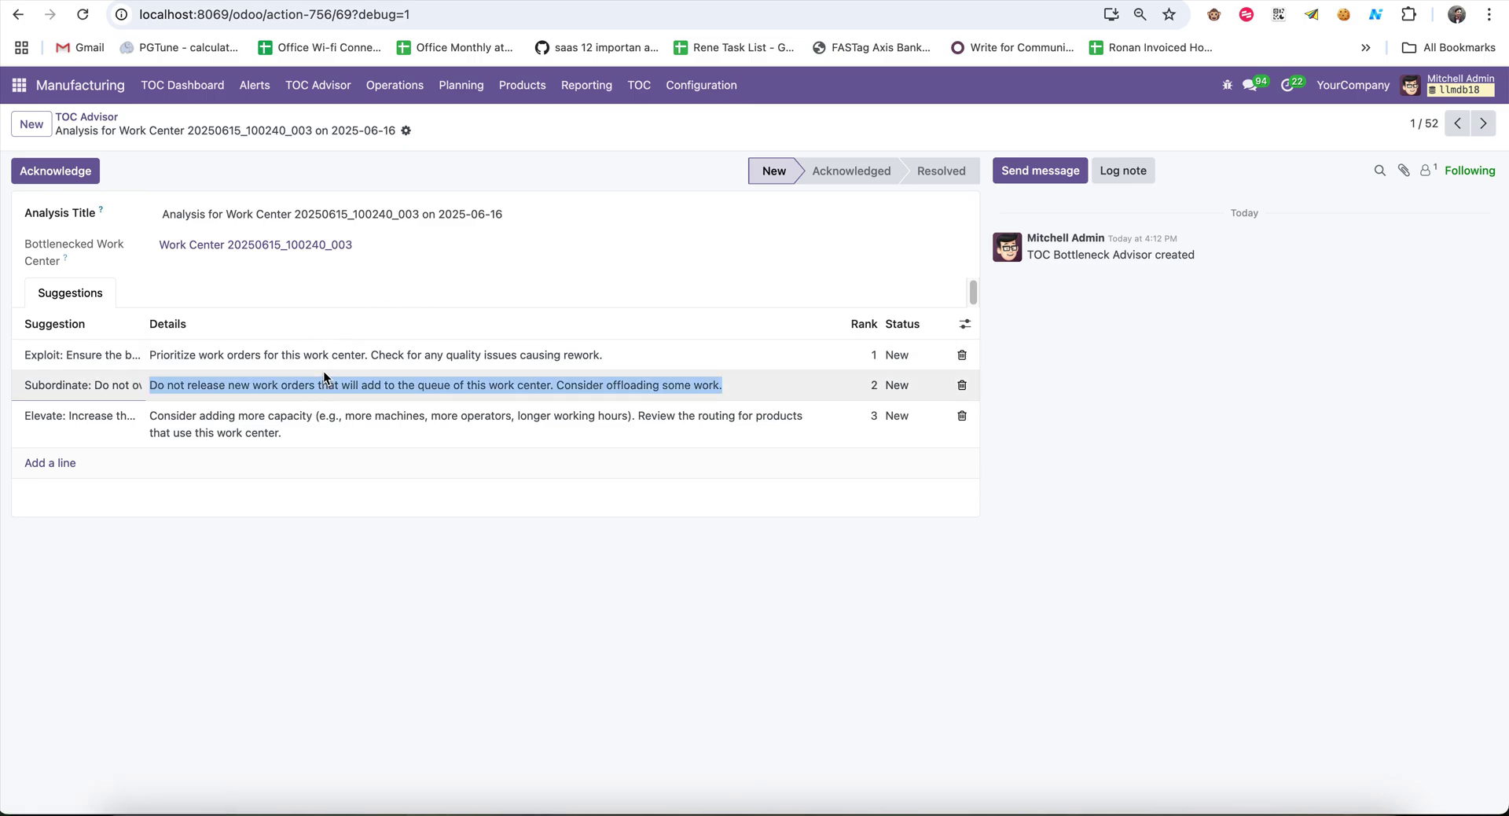
click(395, 355)
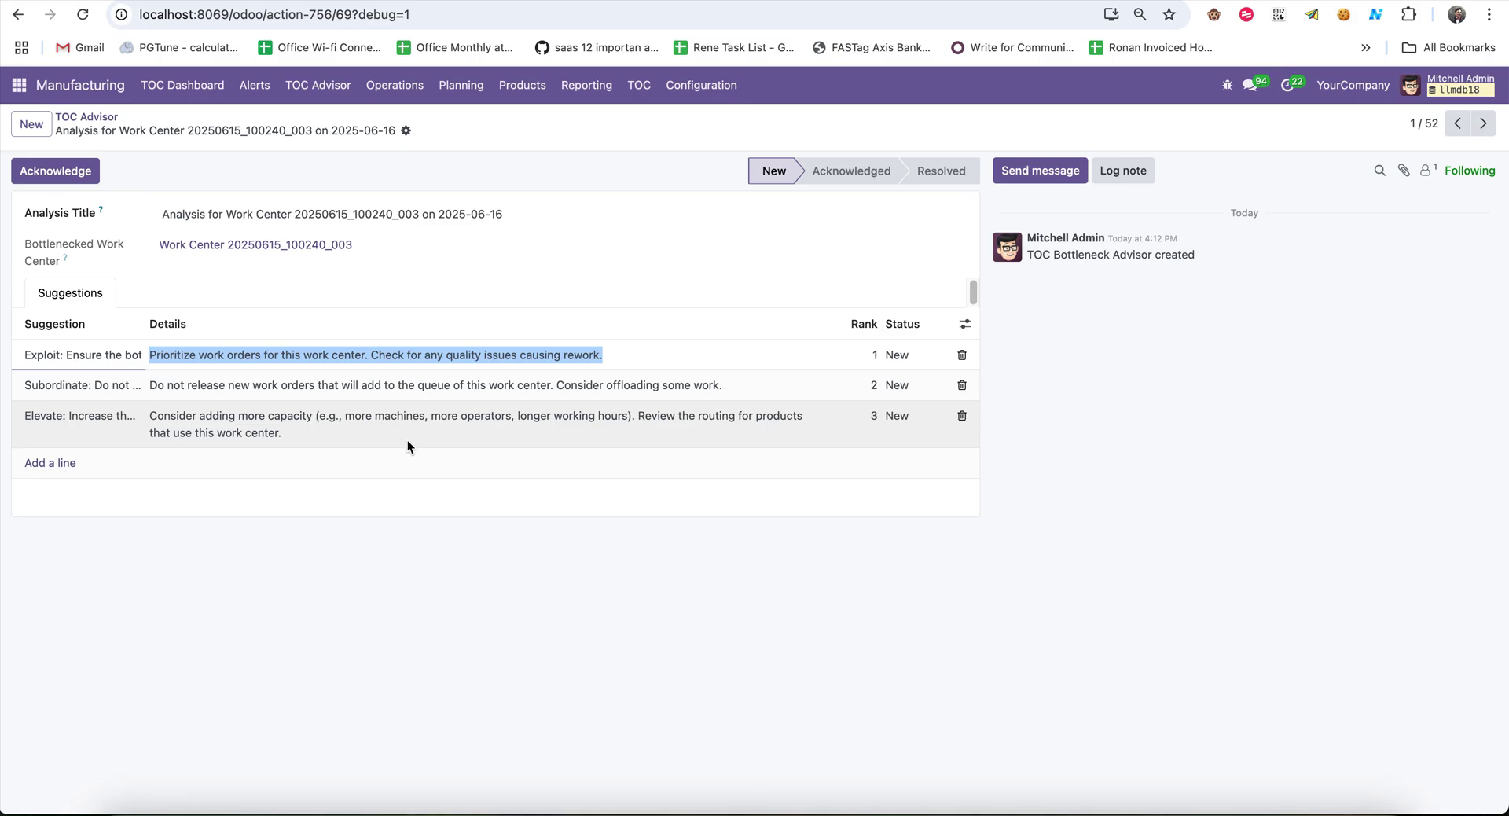
click(1484, 124)
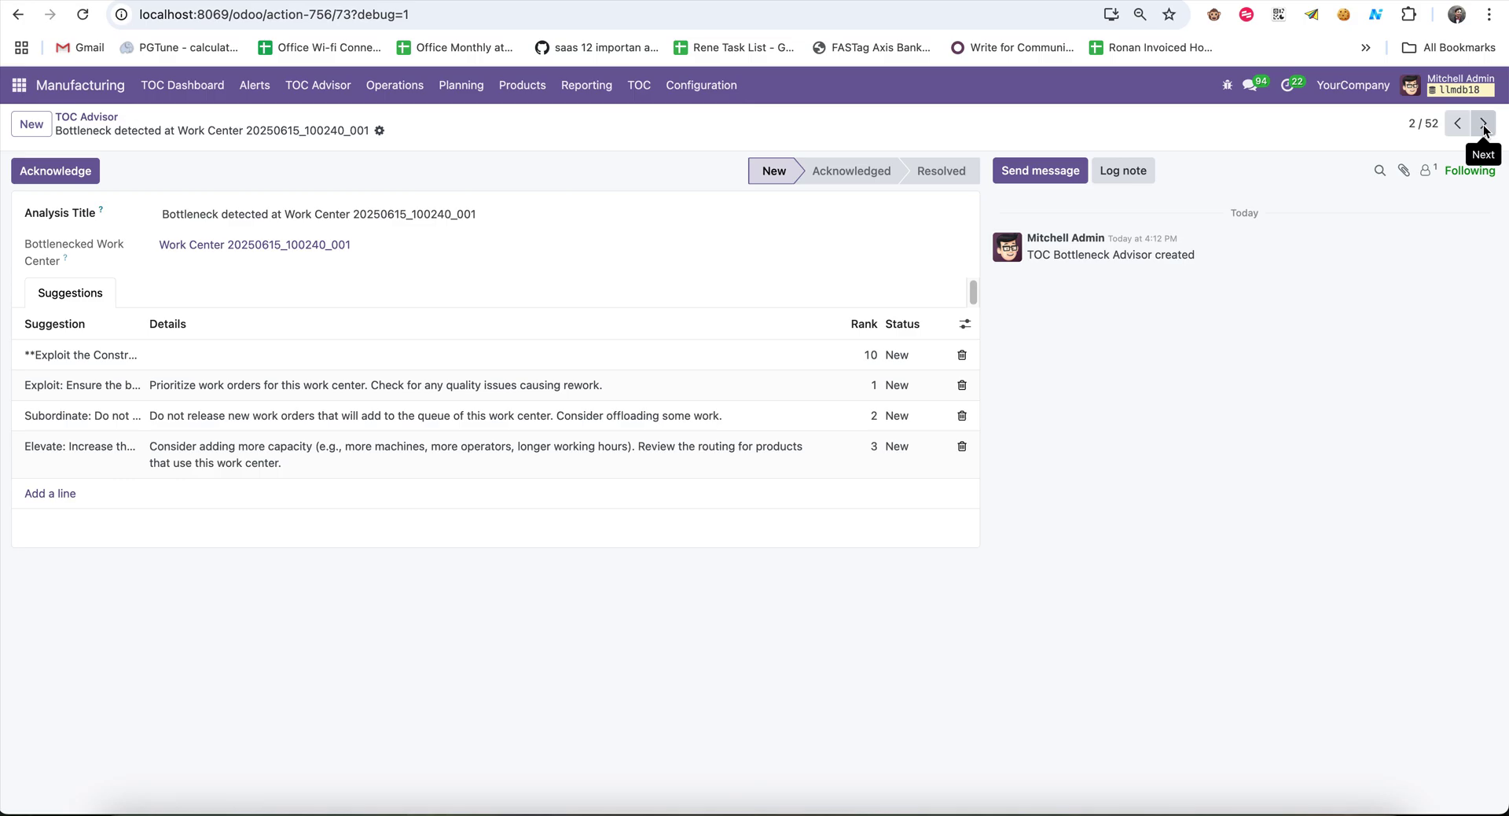
click(1484, 125)
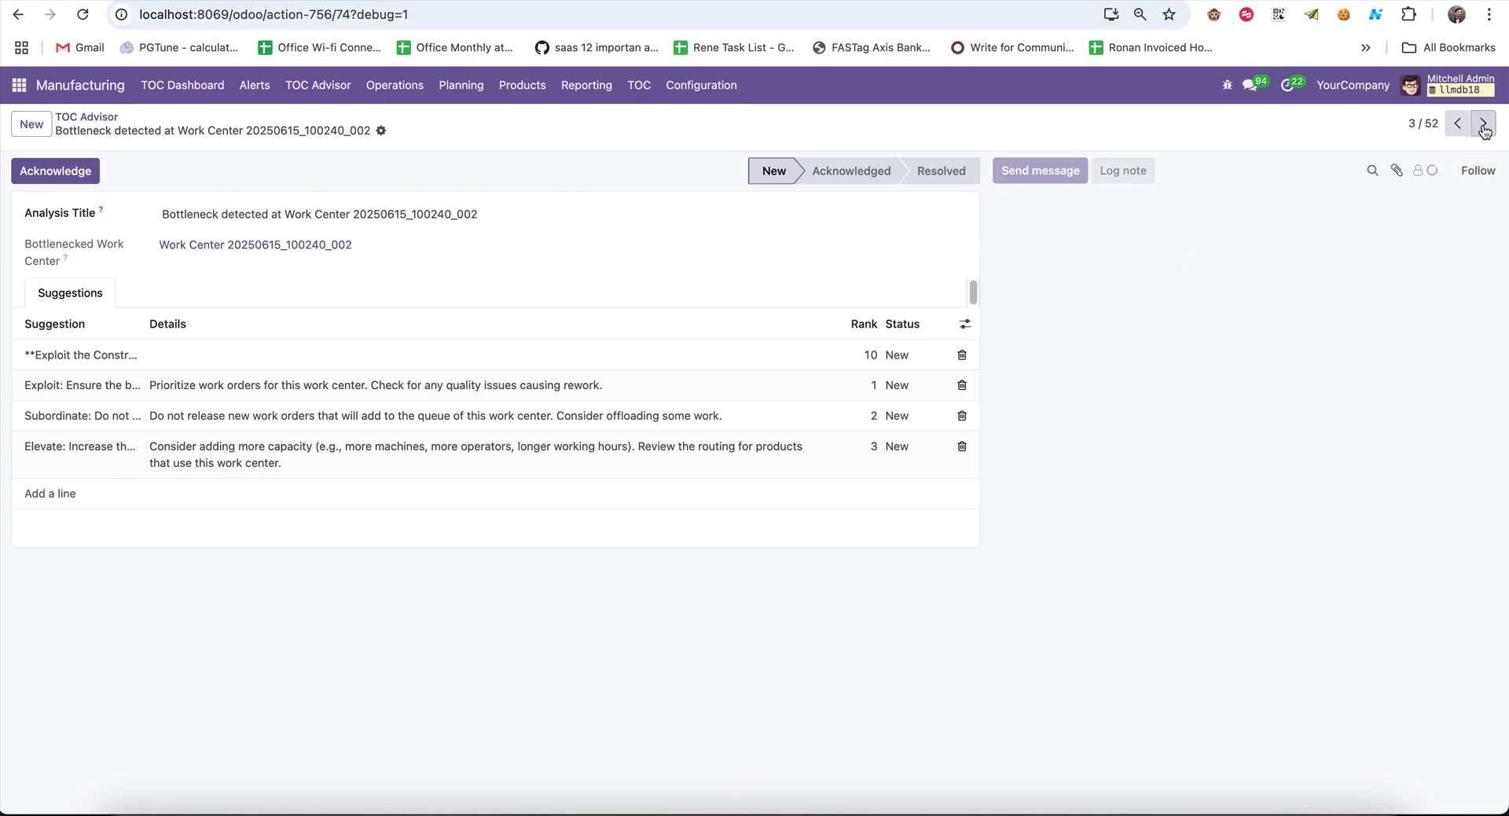
click(1483, 126)
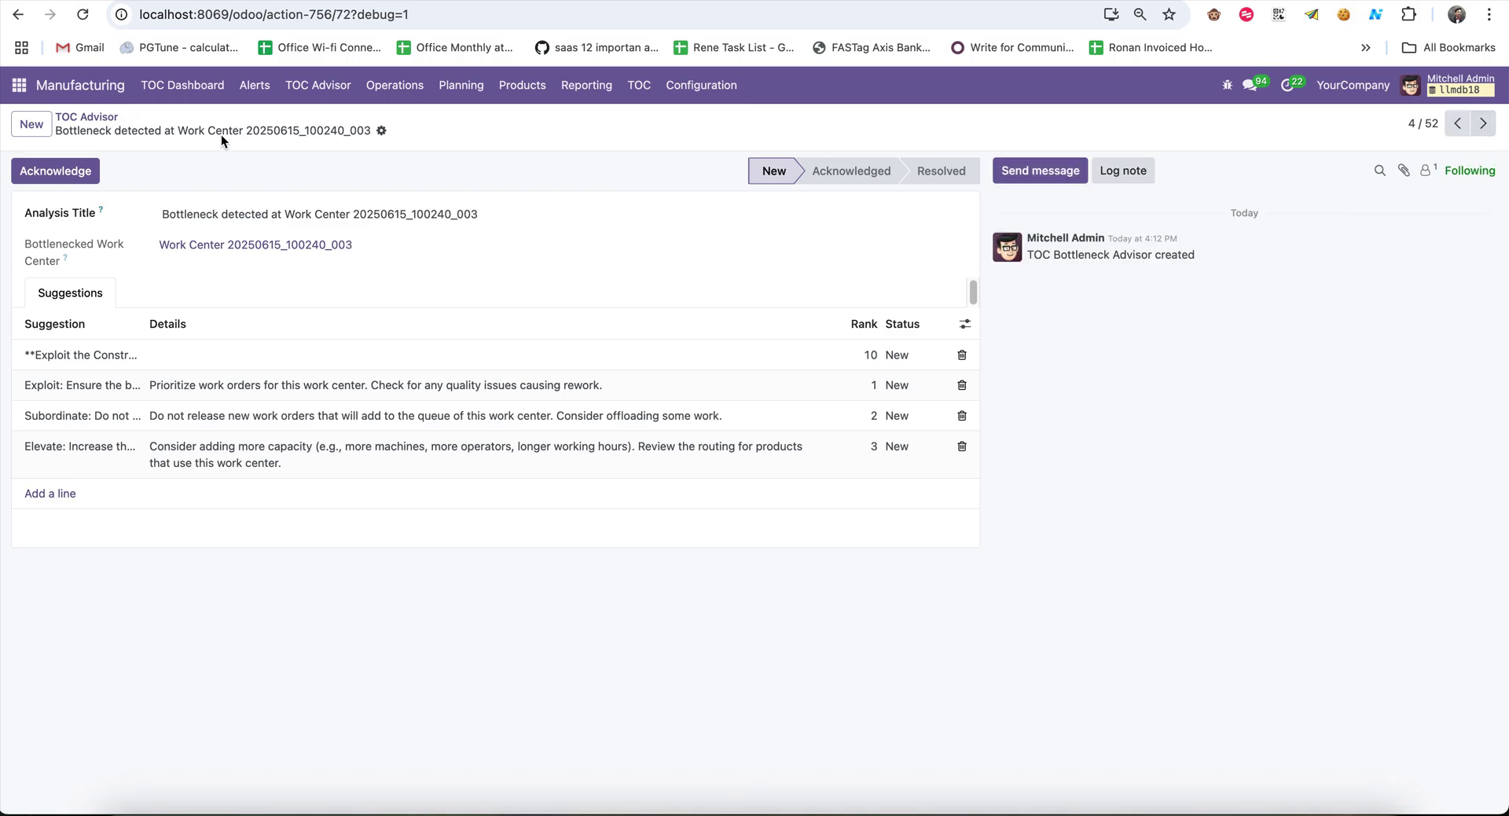
Acknowledge the first four TOC Advisor records, starting from the analysis for Work Center 20250615_100240_003 on 2025-06-16
click(91, 118)
click(192, 196)
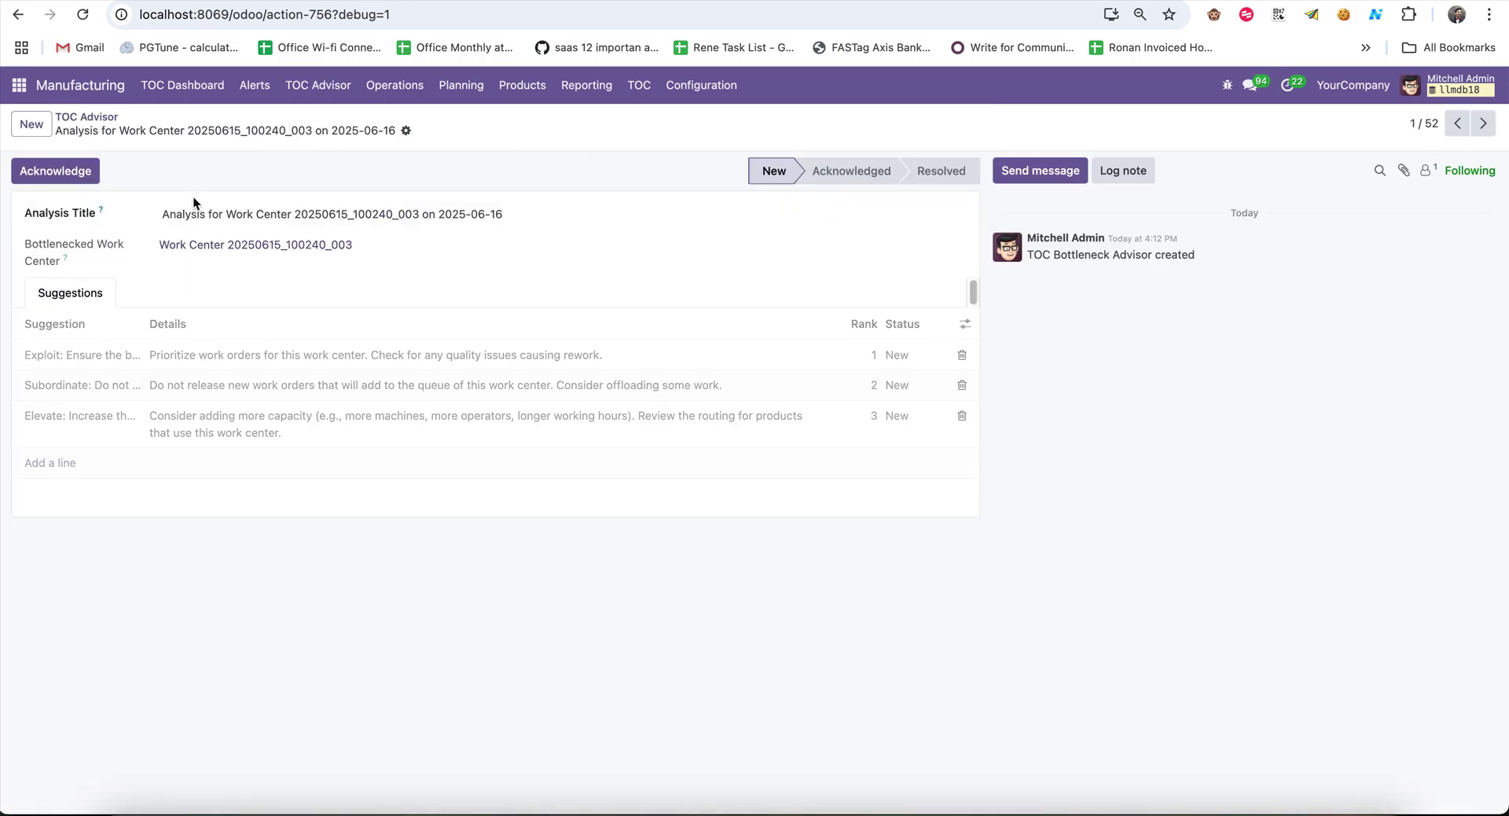
click(79, 174)
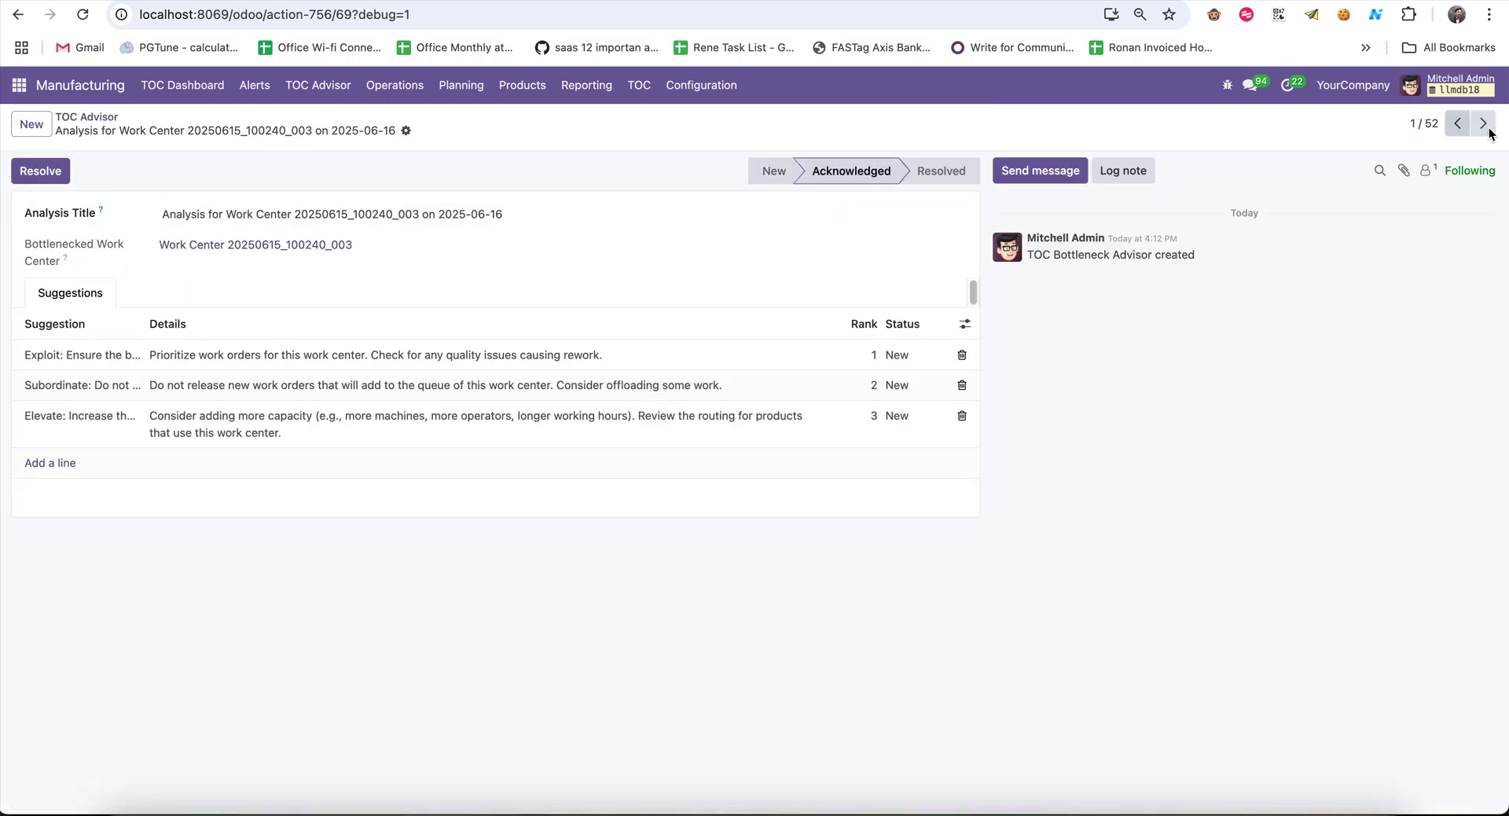
click(1489, 130)
click(79, 173)
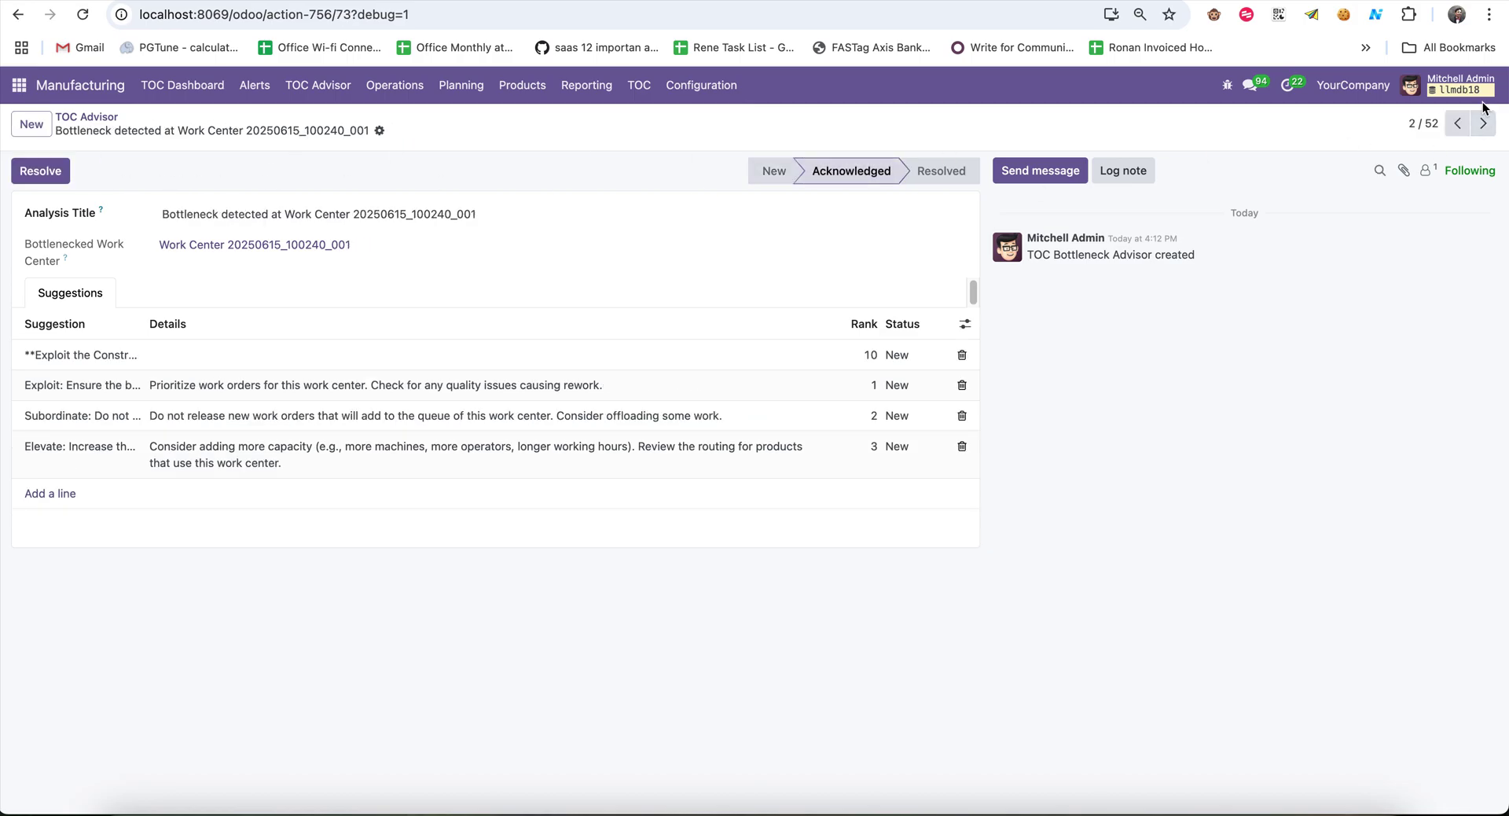
click(1485, 124)
click(79, 175)
click(1483, 126)
click(78, 172)
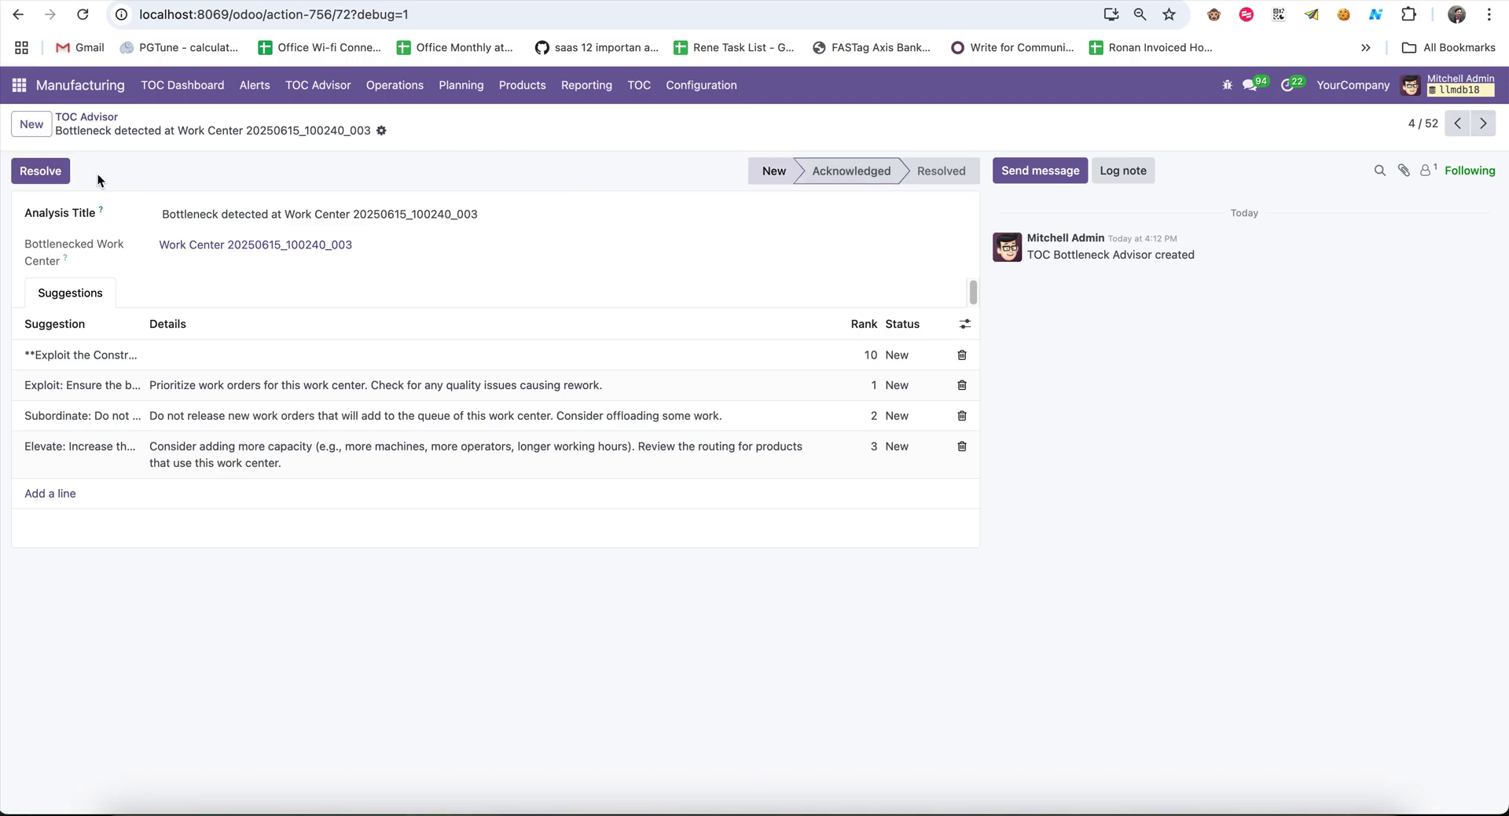
Open the Work Orders list from Manufacturing operations and remove its default status filter
click(304, 88)
click(406, 88)
click(407, 144)
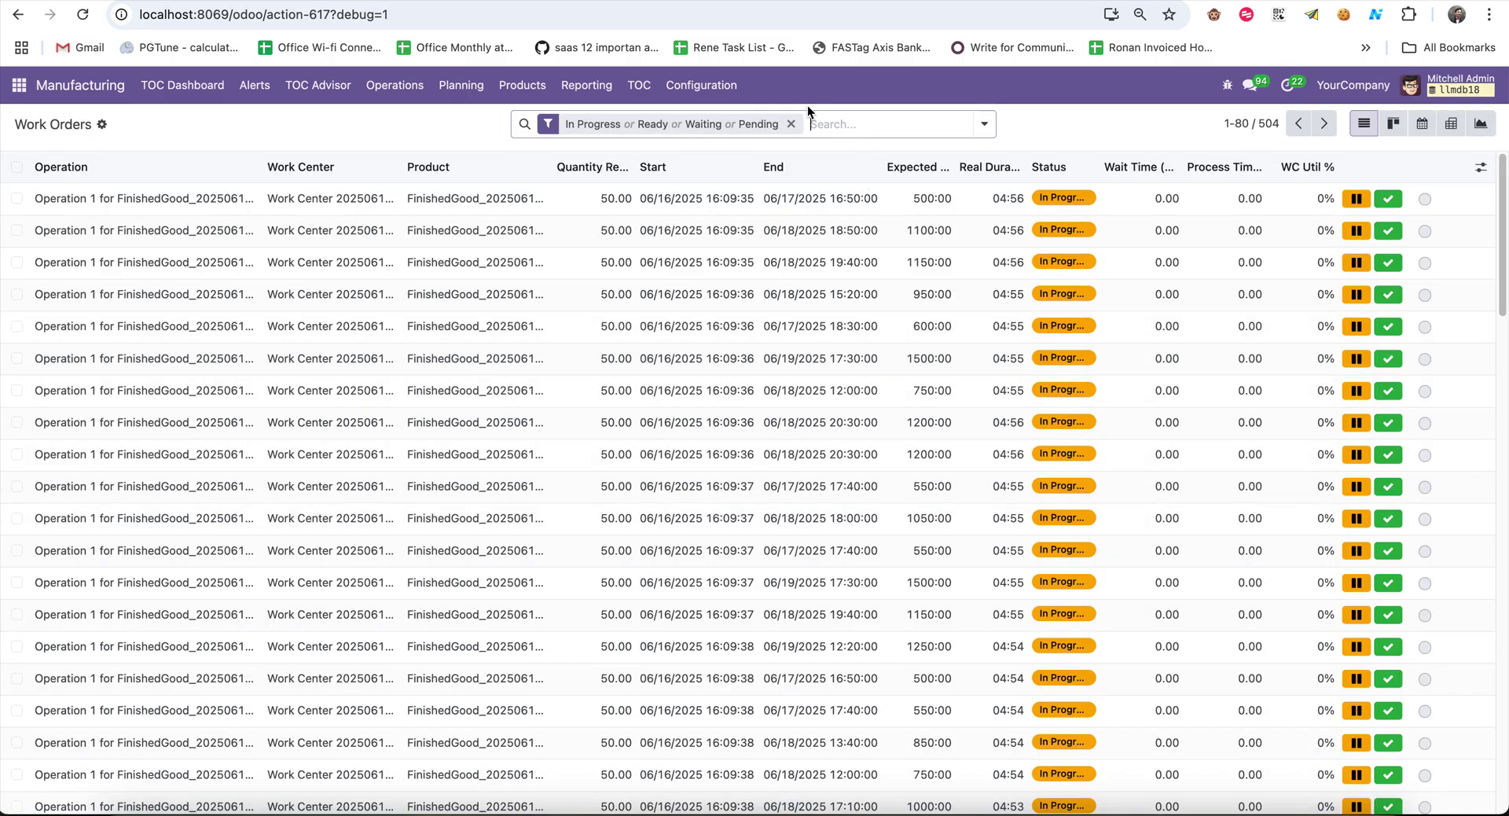
click(795, 125)
Try the Ready, Waiting and Pending filters on the Work Orders list, clearing each one again
click(984, 125)
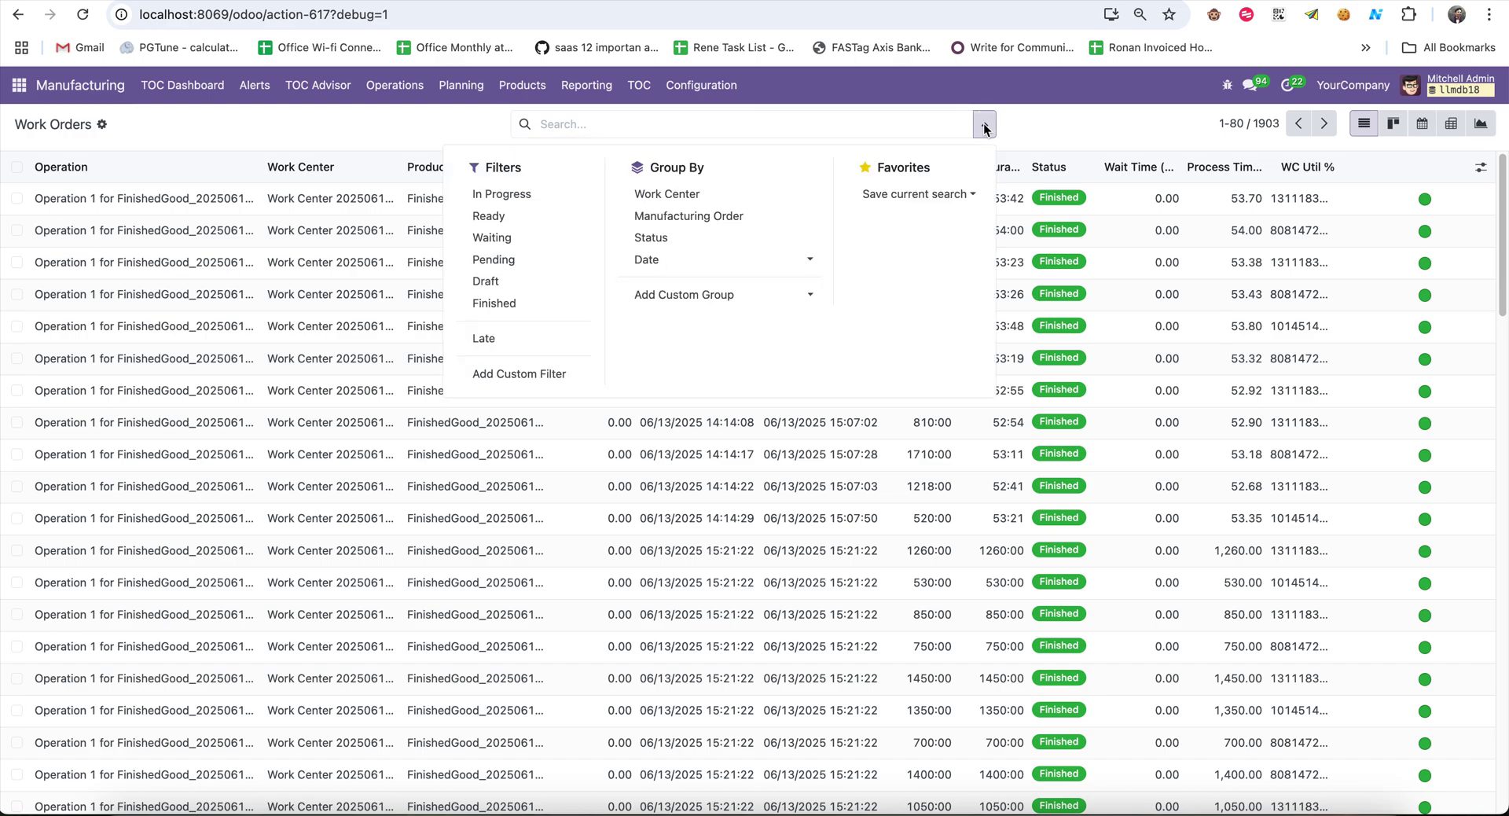
click(984, 127)
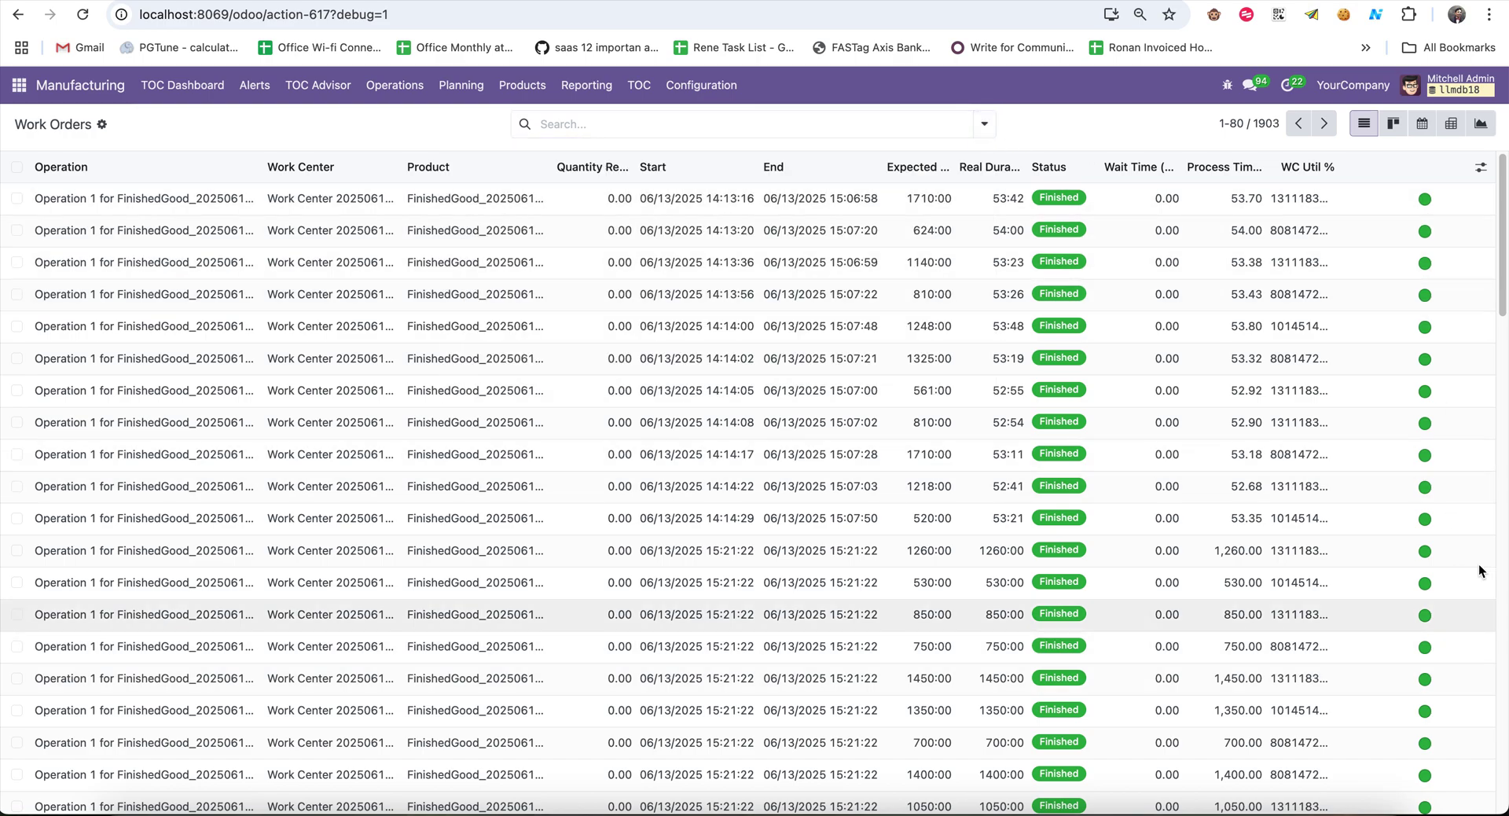
click(984, 124)
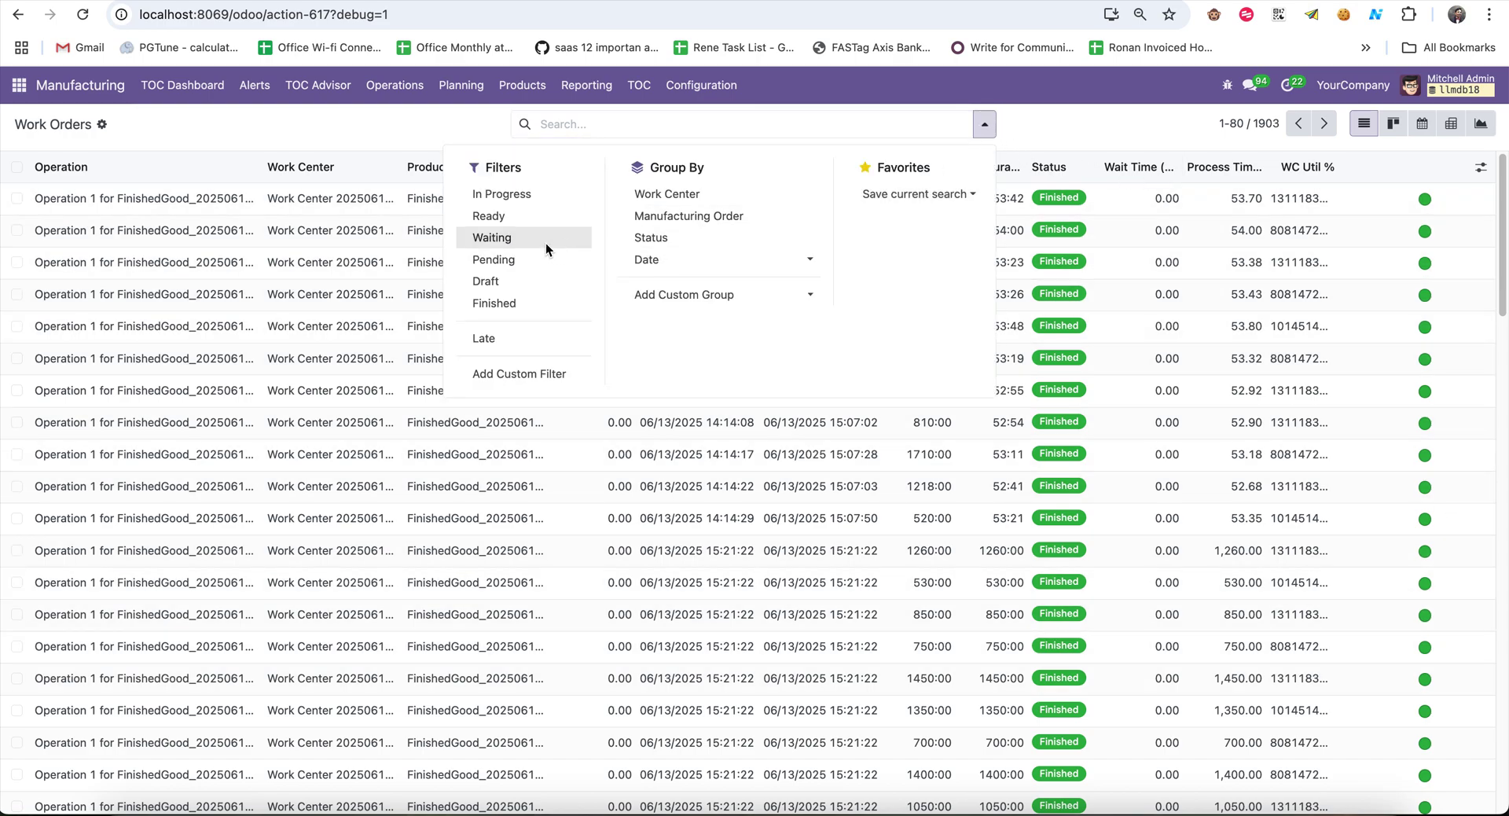
click(503, 216)
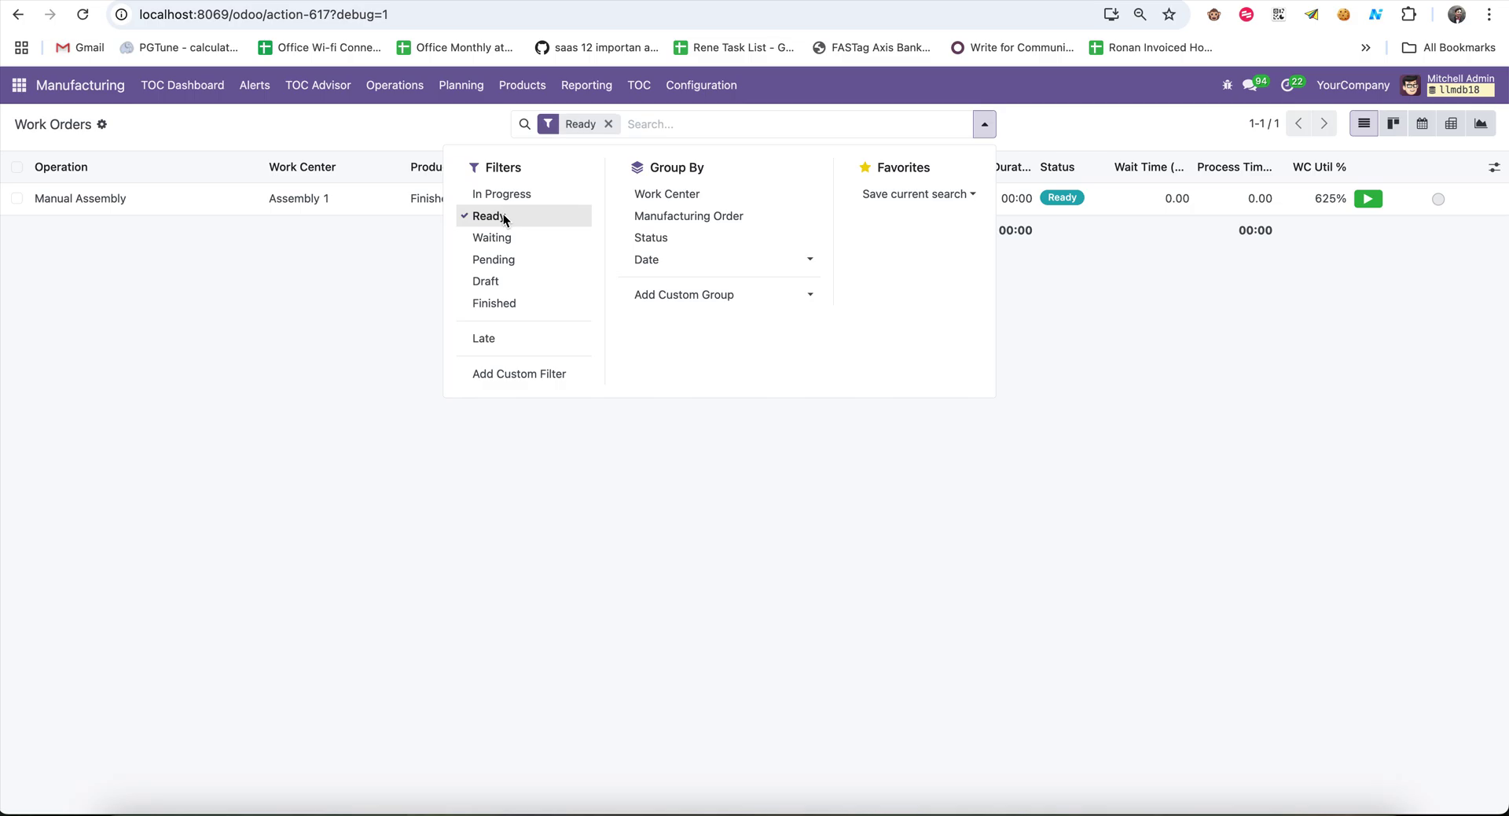
click(506, 239)
click(507, 242)
click(506, 240)
click(507, 220)
click(508, 242)
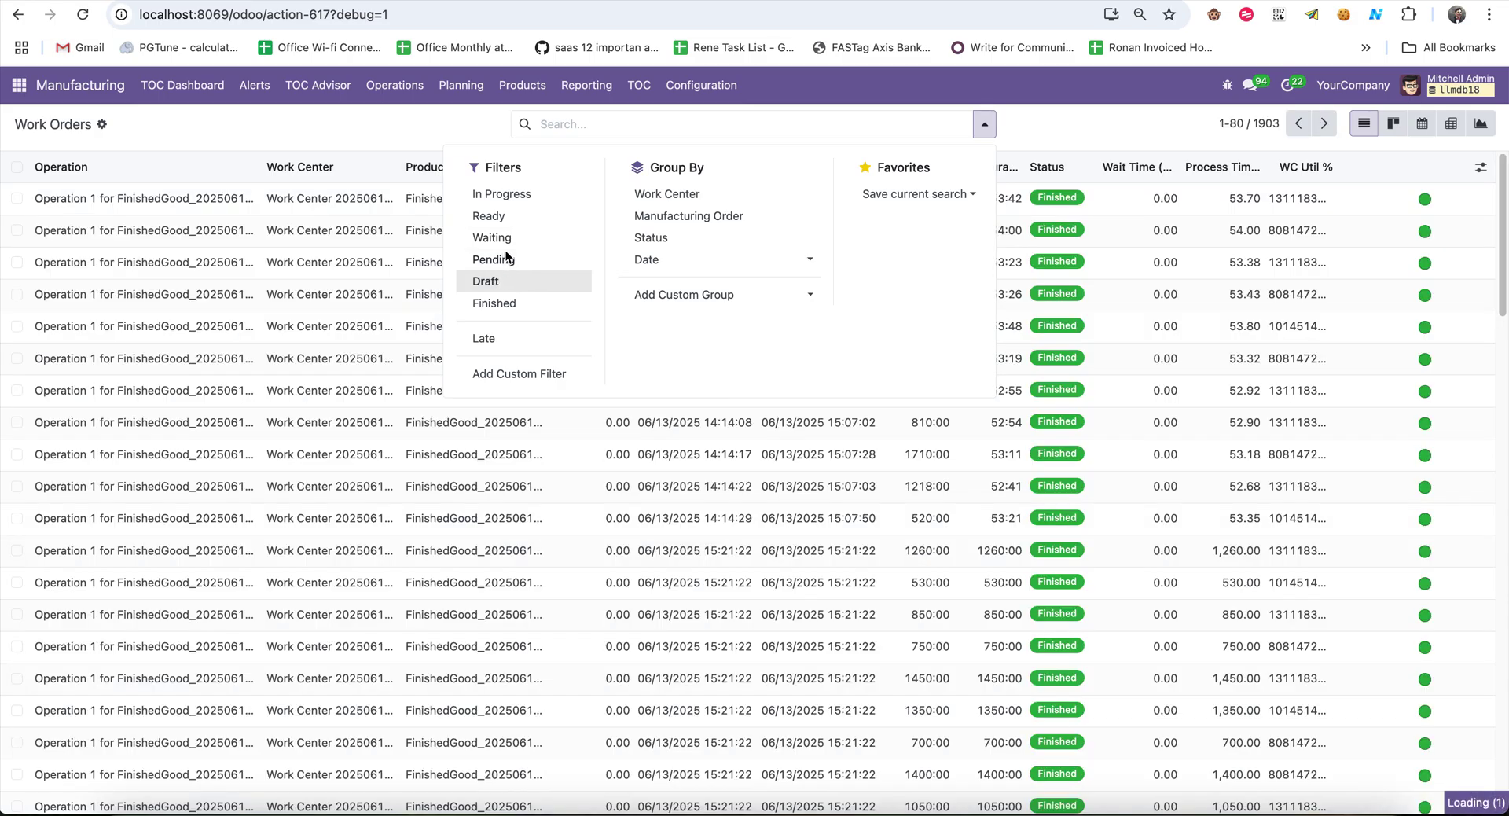
click(501, 259)
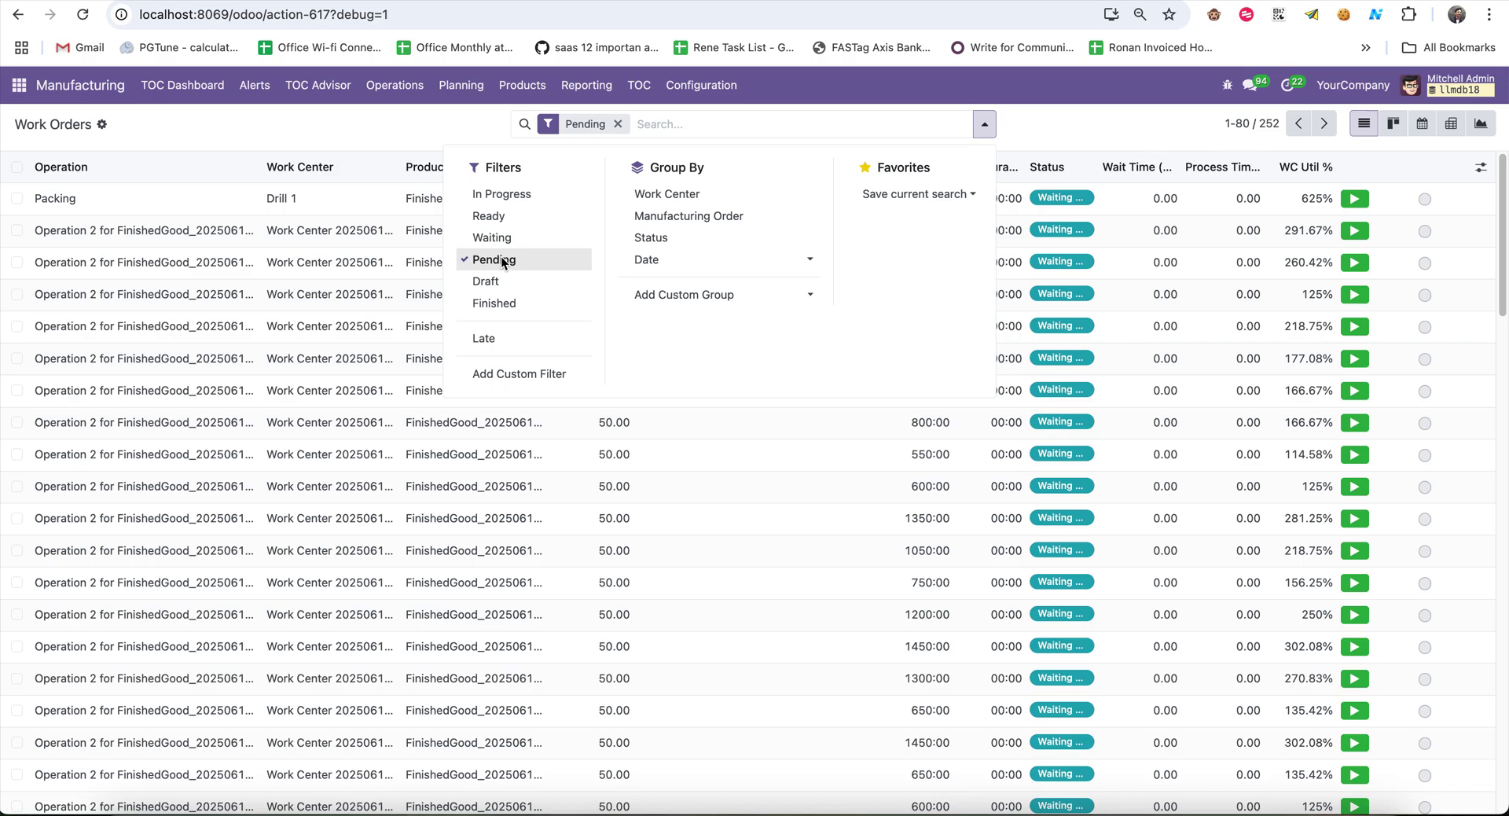
click(503, 262)
Filter the work orders to In Progress, select all 251 records and complete them in bulk
click(508, 195)
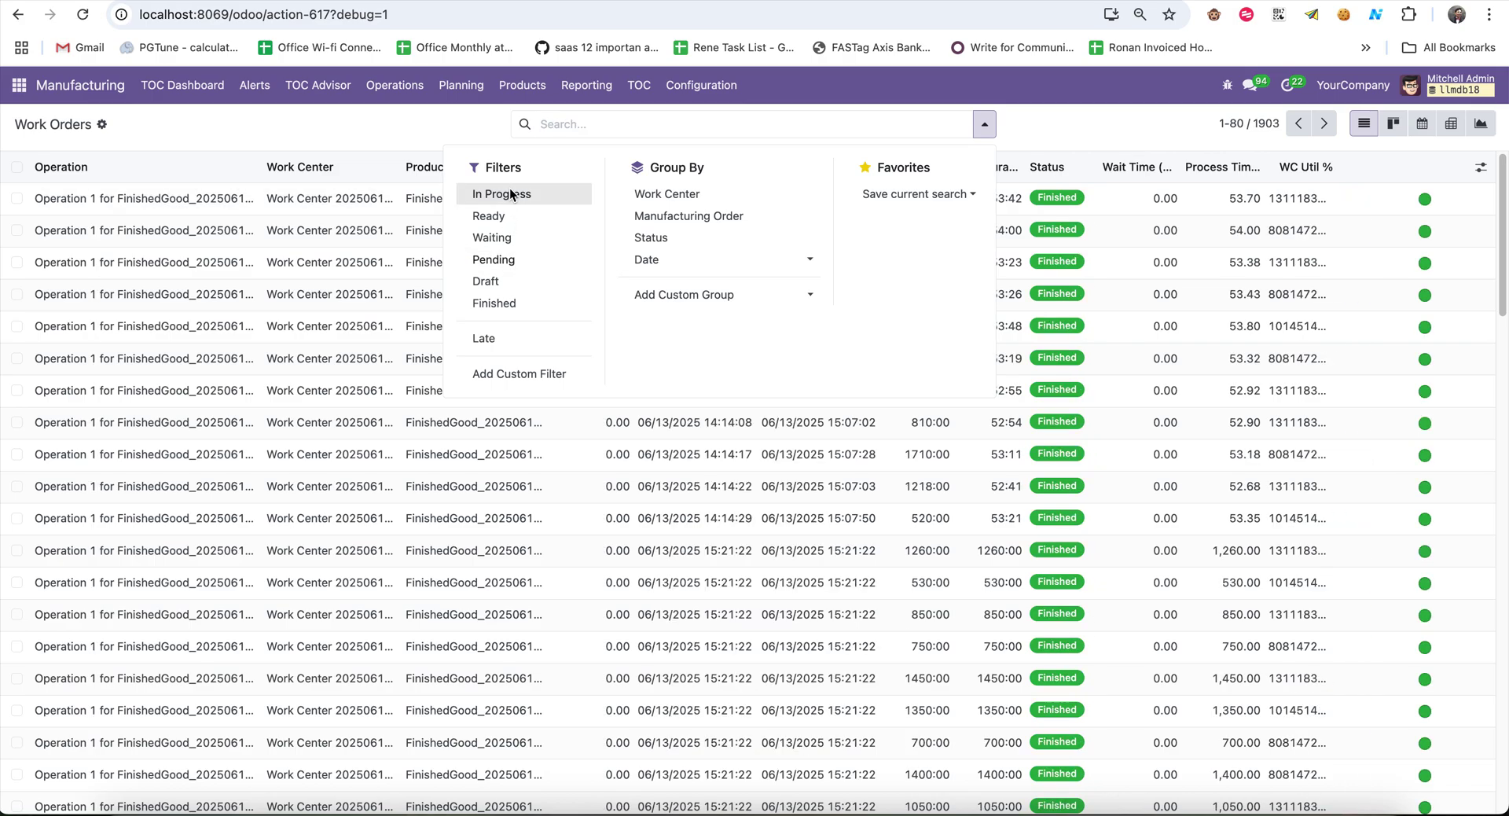
click(407, 129)
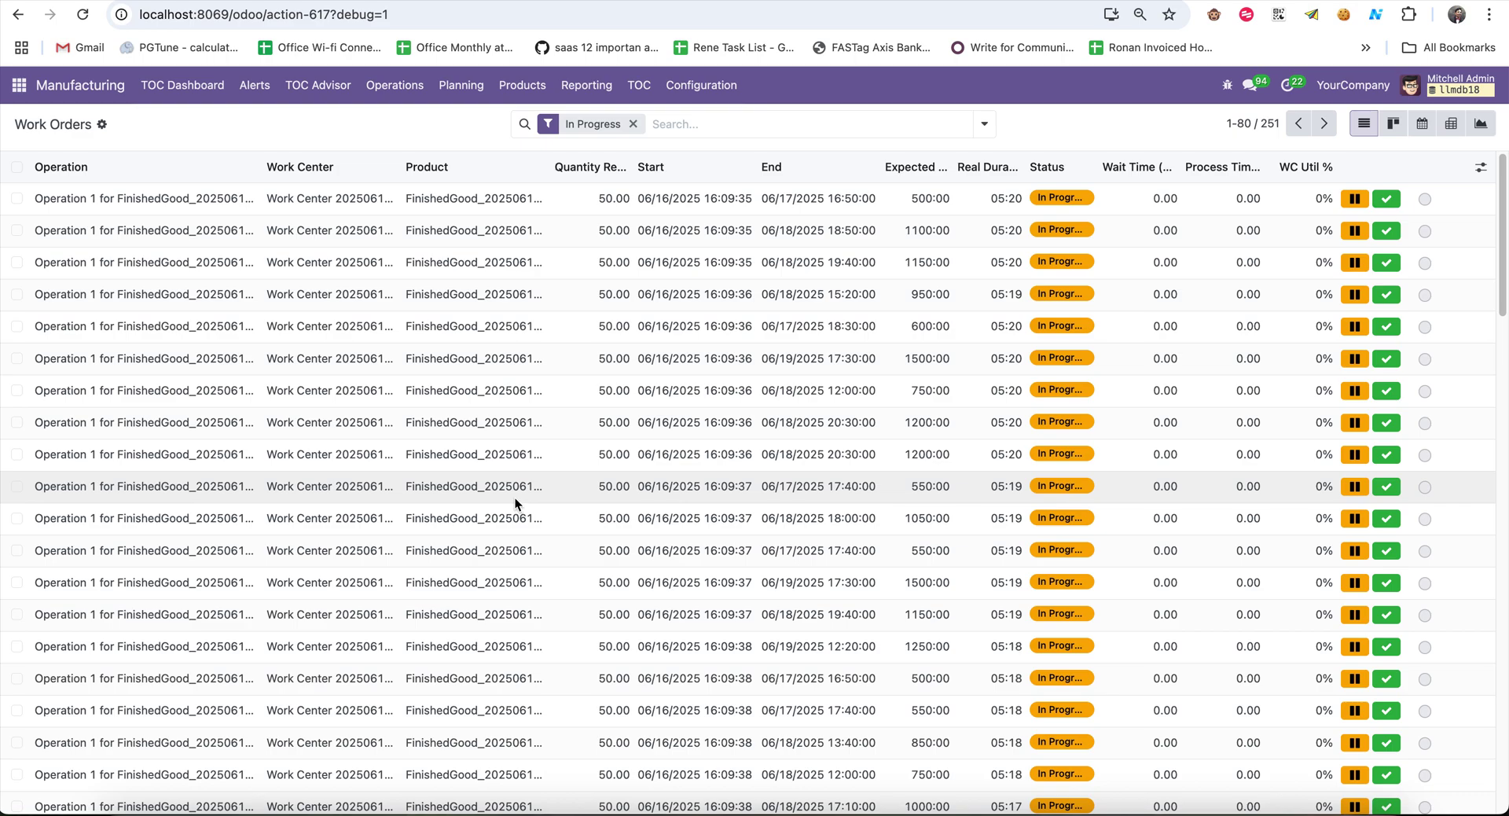
click(16, 167)
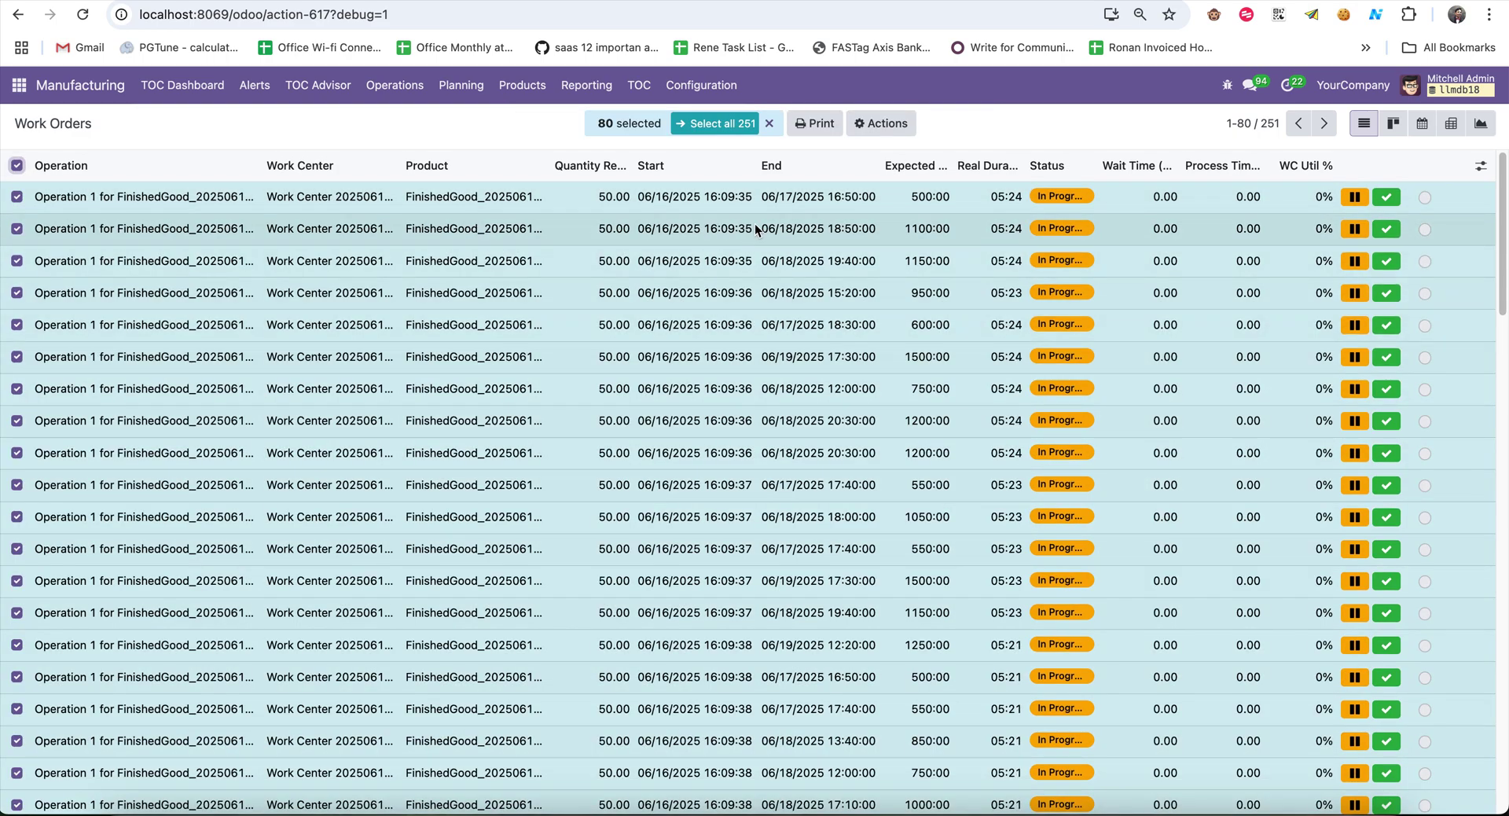
click(743, 129)
click(858, 127)
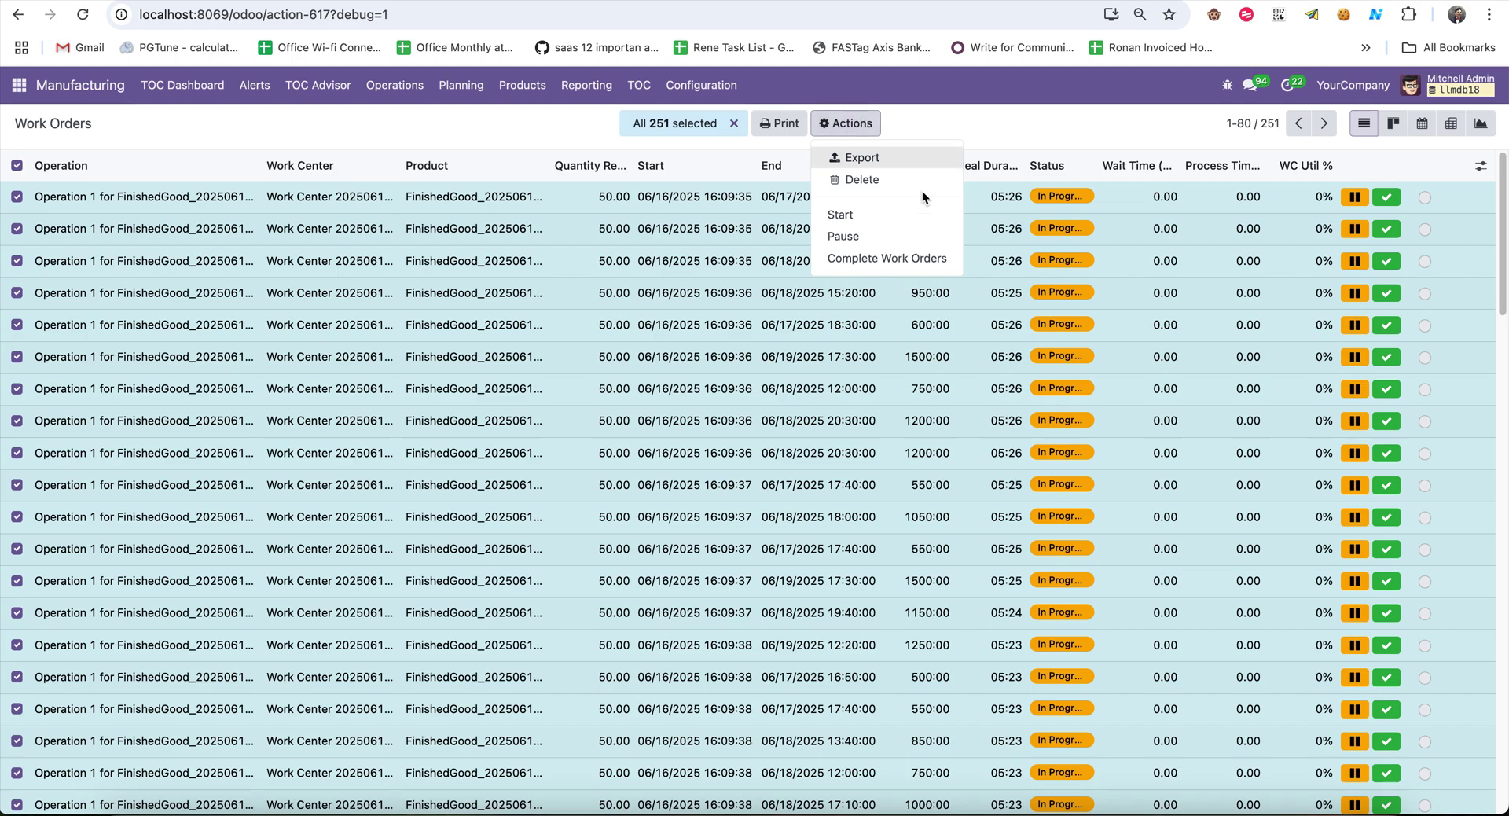
click(900, 258)
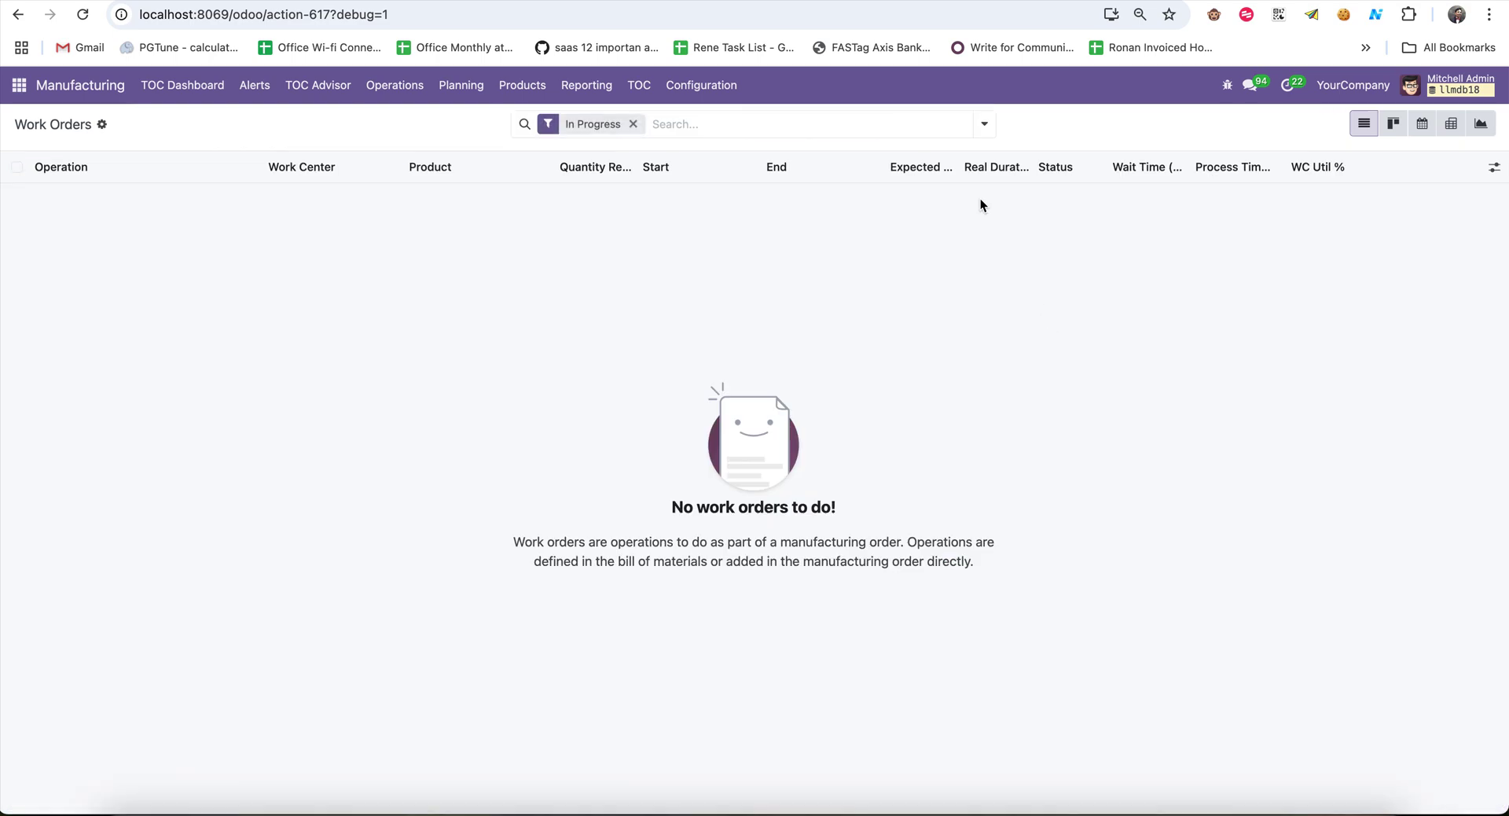
Clear the In Progress filter, then open and reload the TOC Dashboard to check utilization after completing Operation 1
click(632, 124)
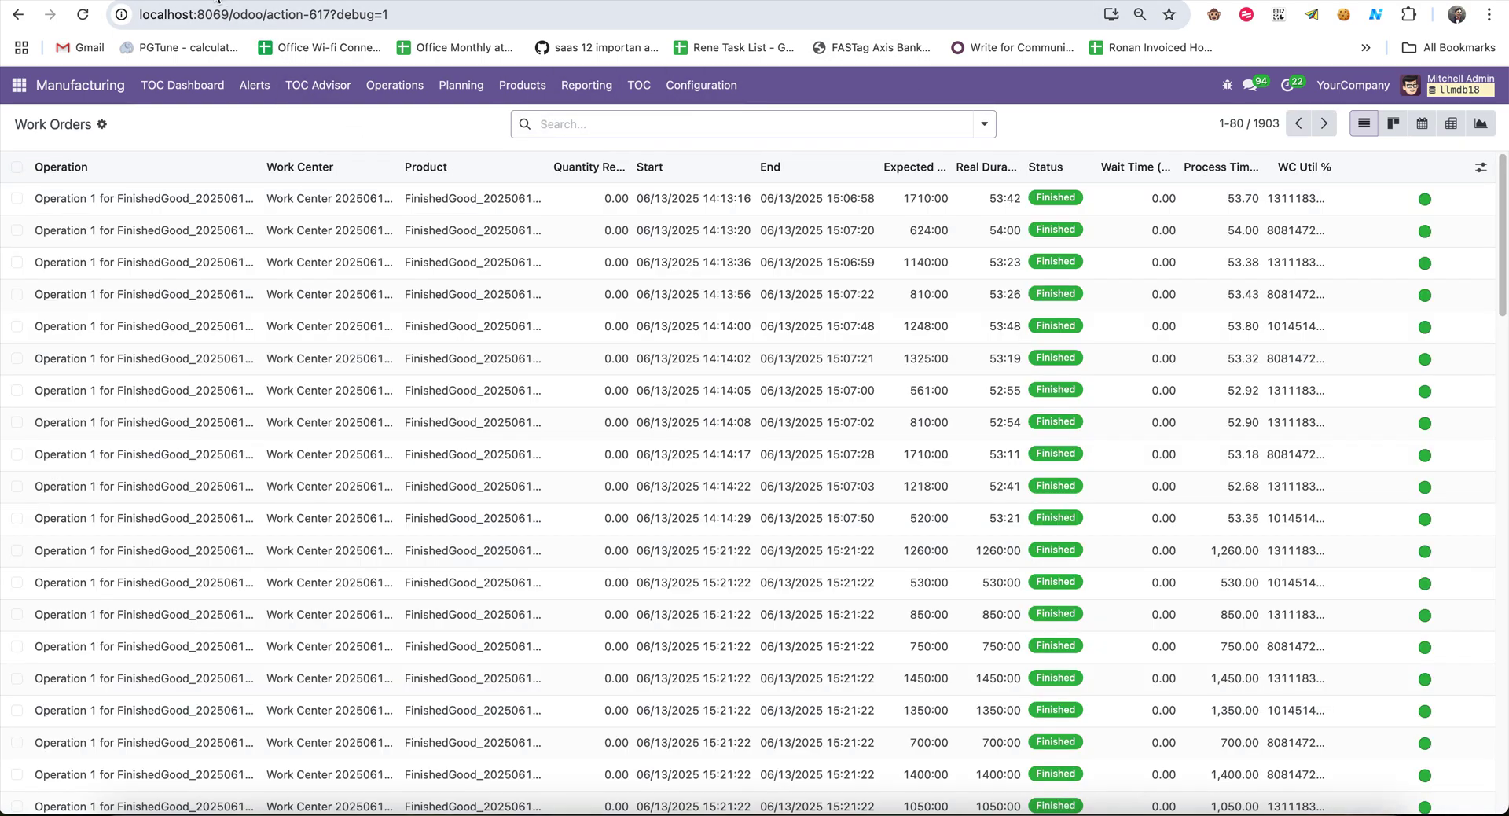
click(182, 85)
click(489, 12)
key(Return)
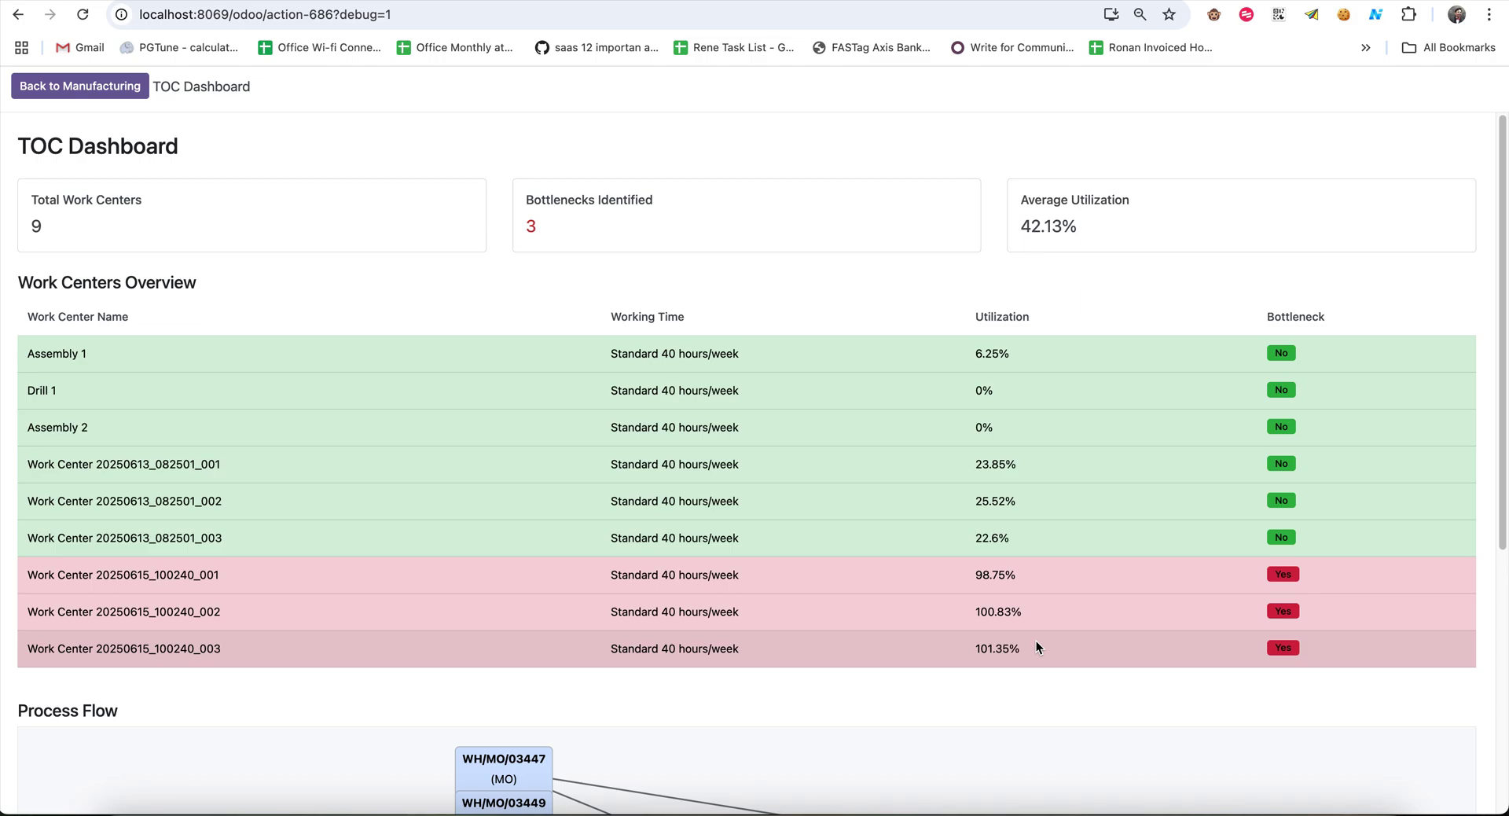
Return to the Work Orders list, filter it to Pending, select all 82 records and start them in bulk
click(17, 14)
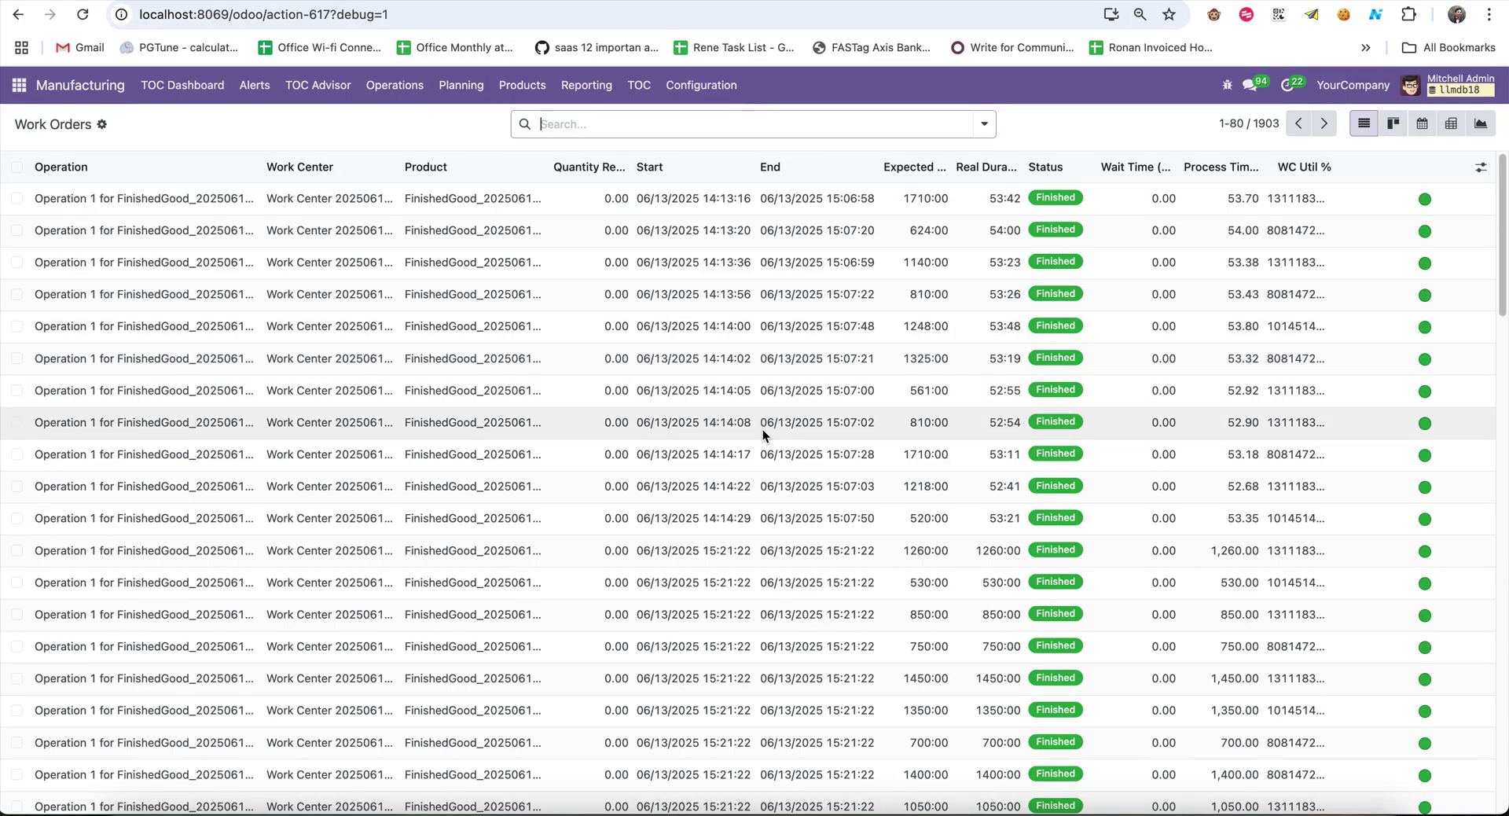
click(979, 131)
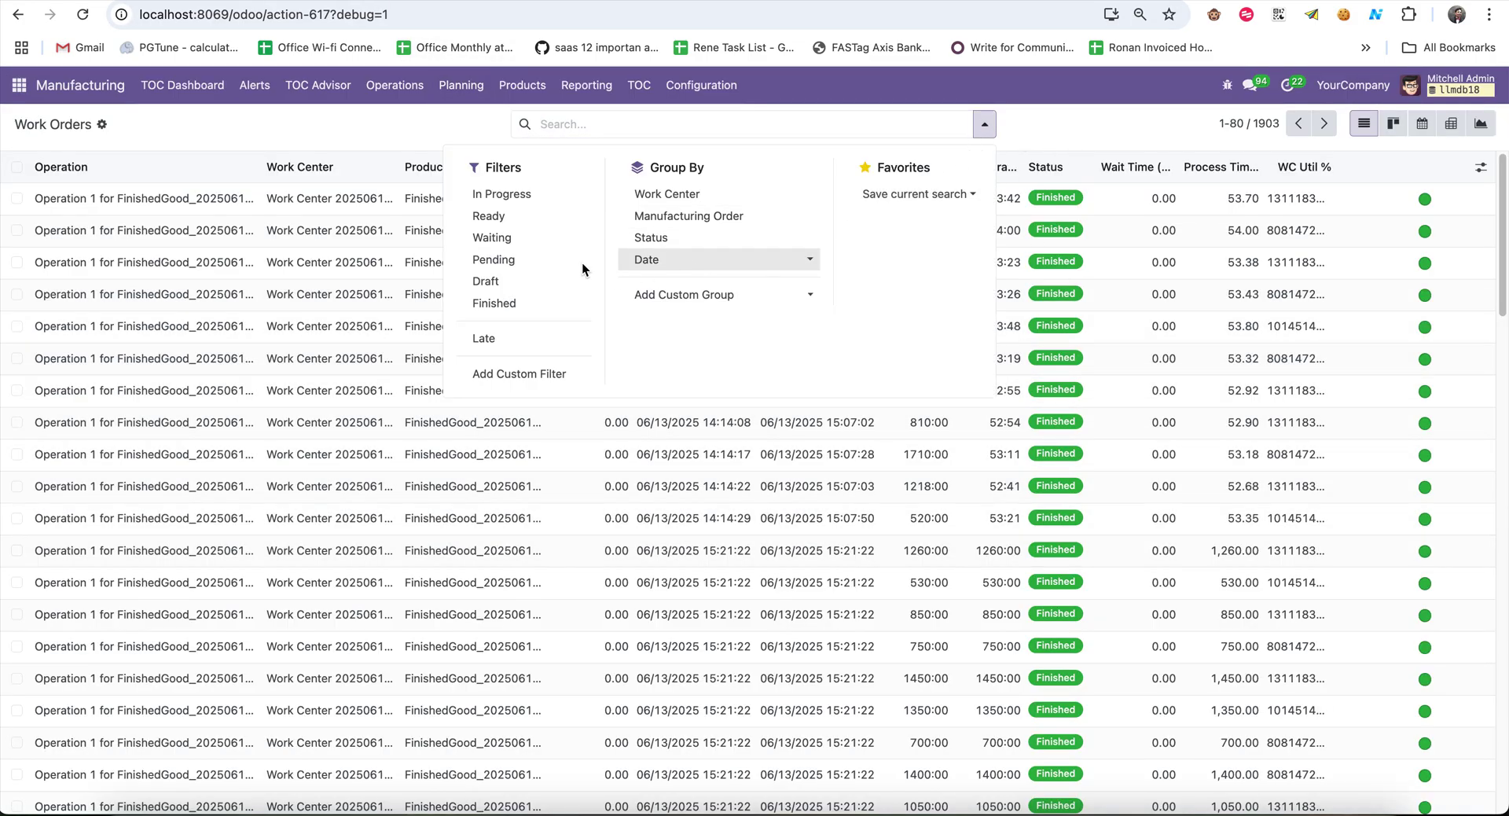
click(517, 258)
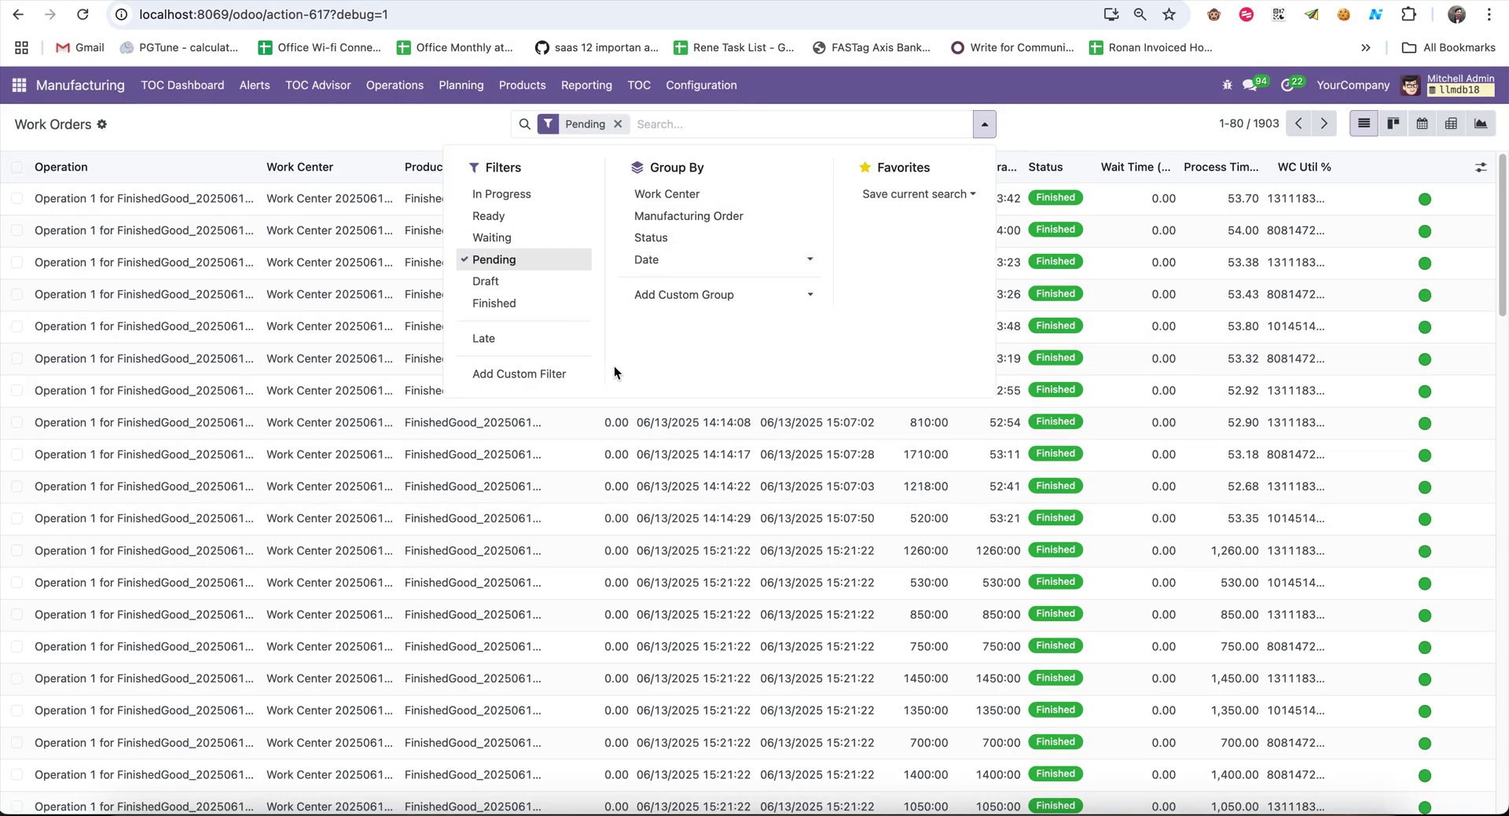
click(469, 130)
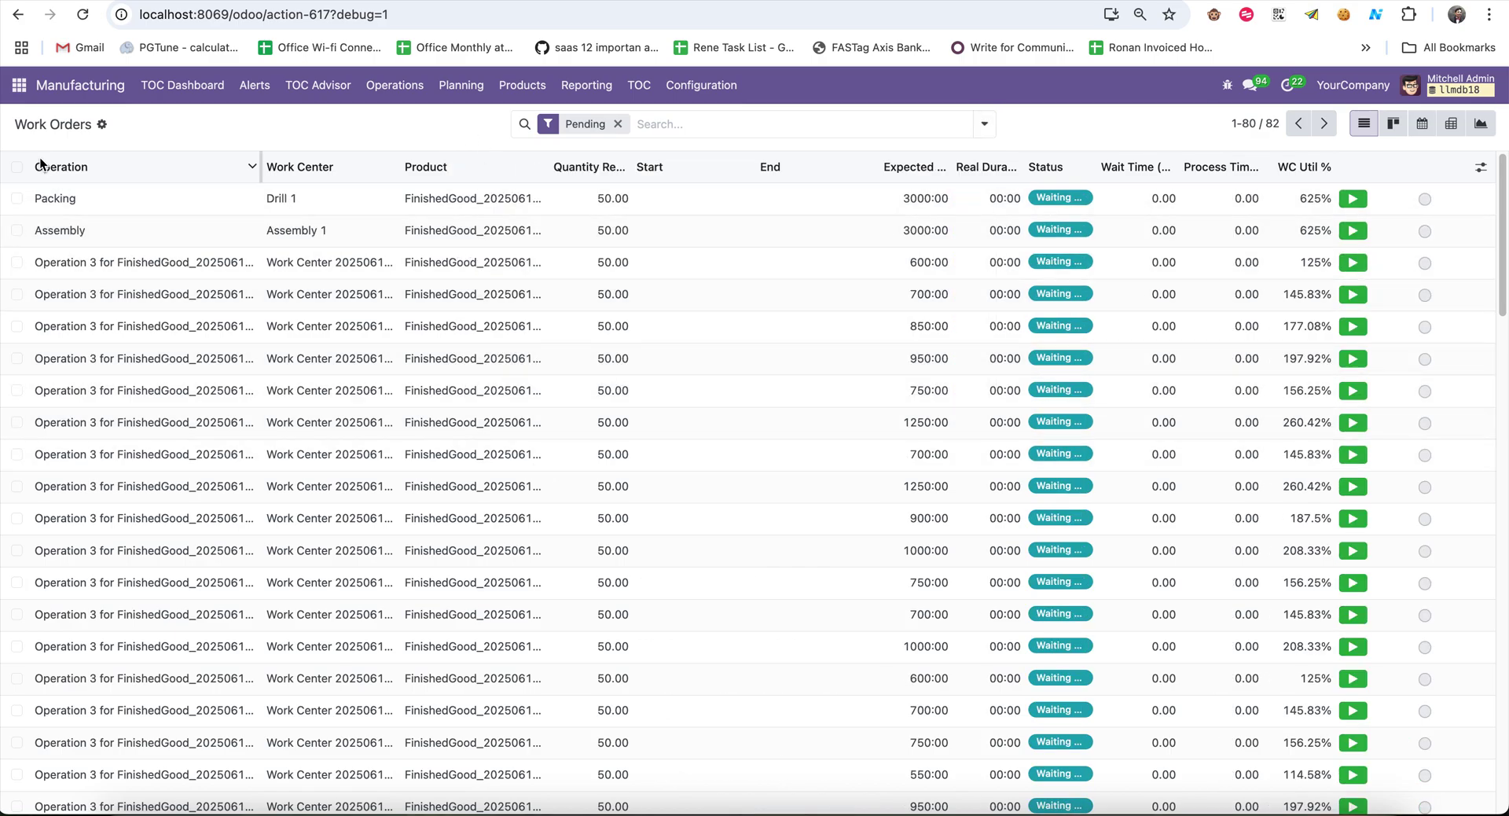
click(17, 166)
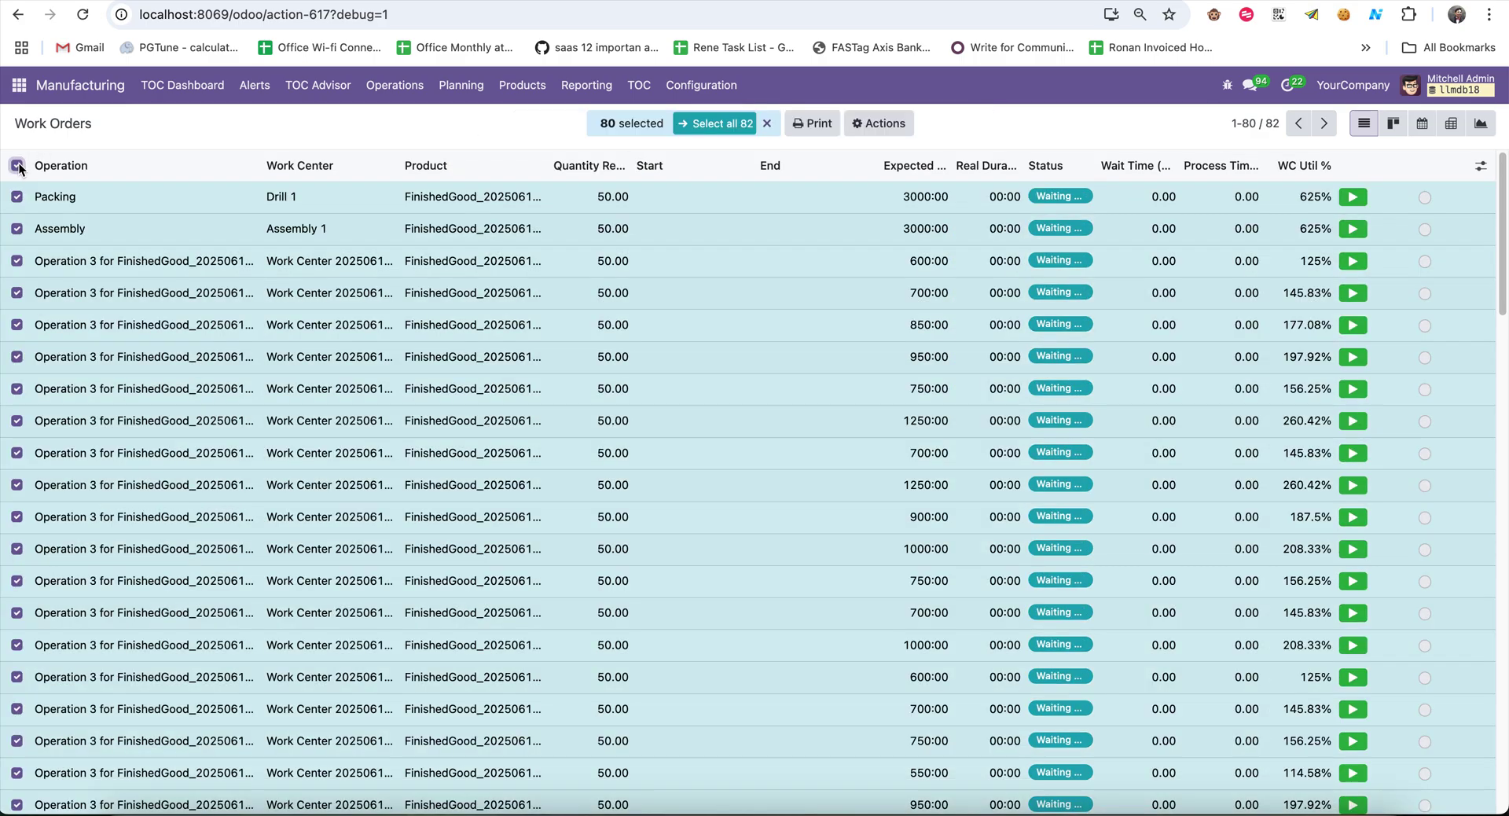
click(715, 124)
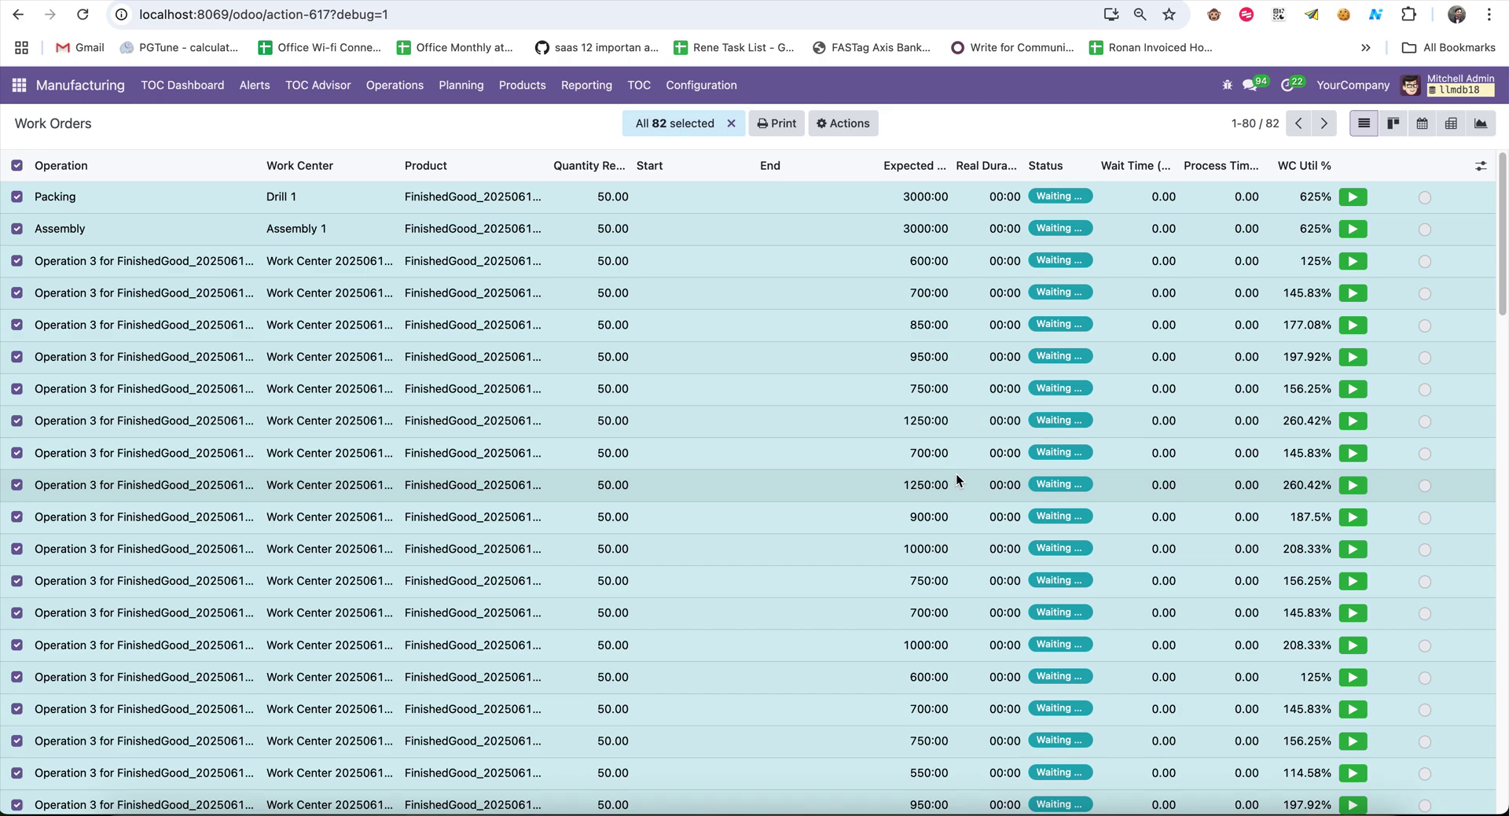
click(843, 123)
click(888, 213)
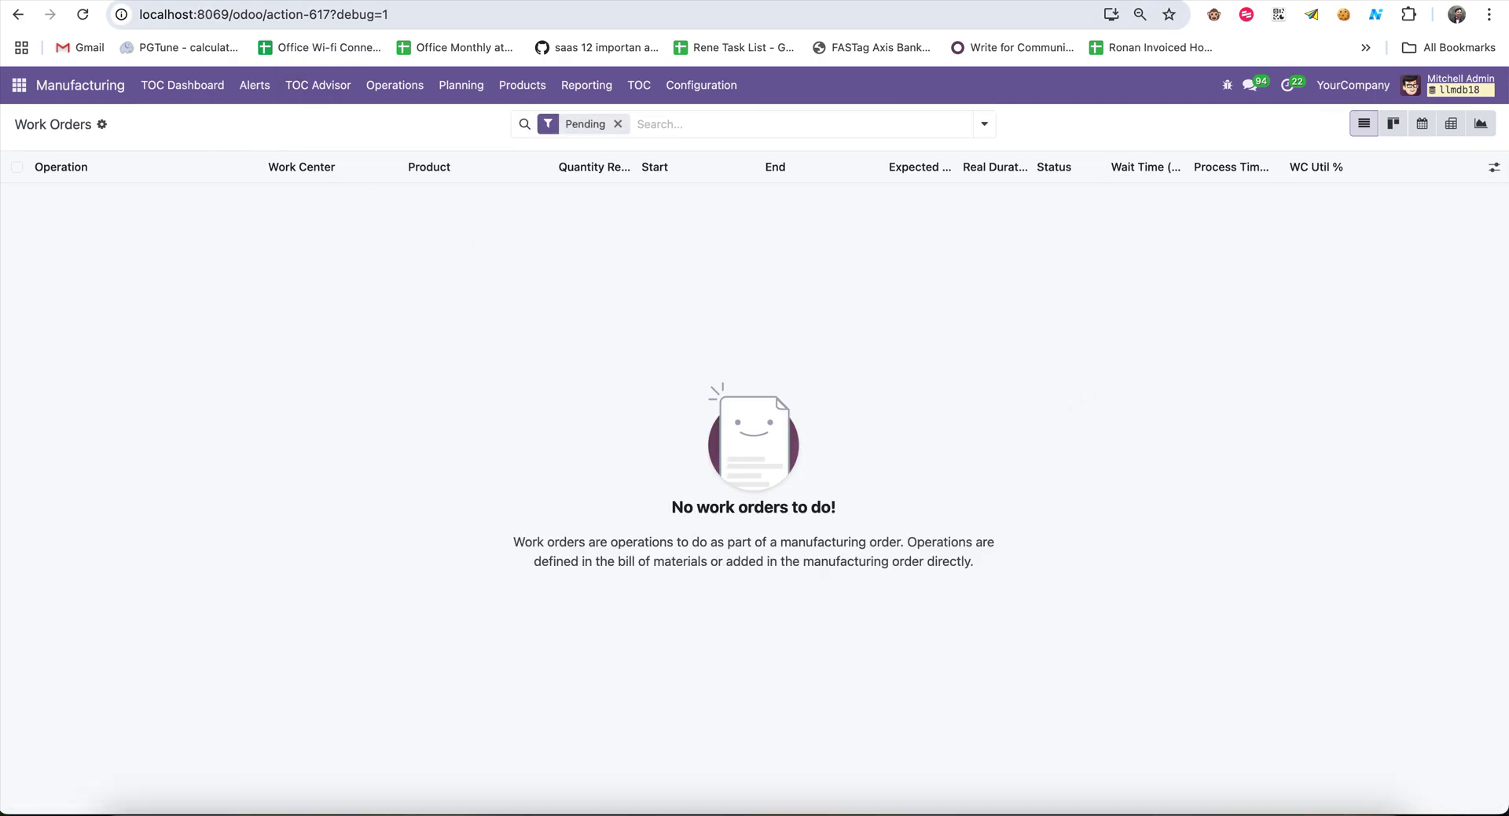
Reopen and reload the TOC Dashboard to compare work center utilization and bottlenecks after starting the pending work orders
click(183, 85)
click(463, 15)
key(Return)
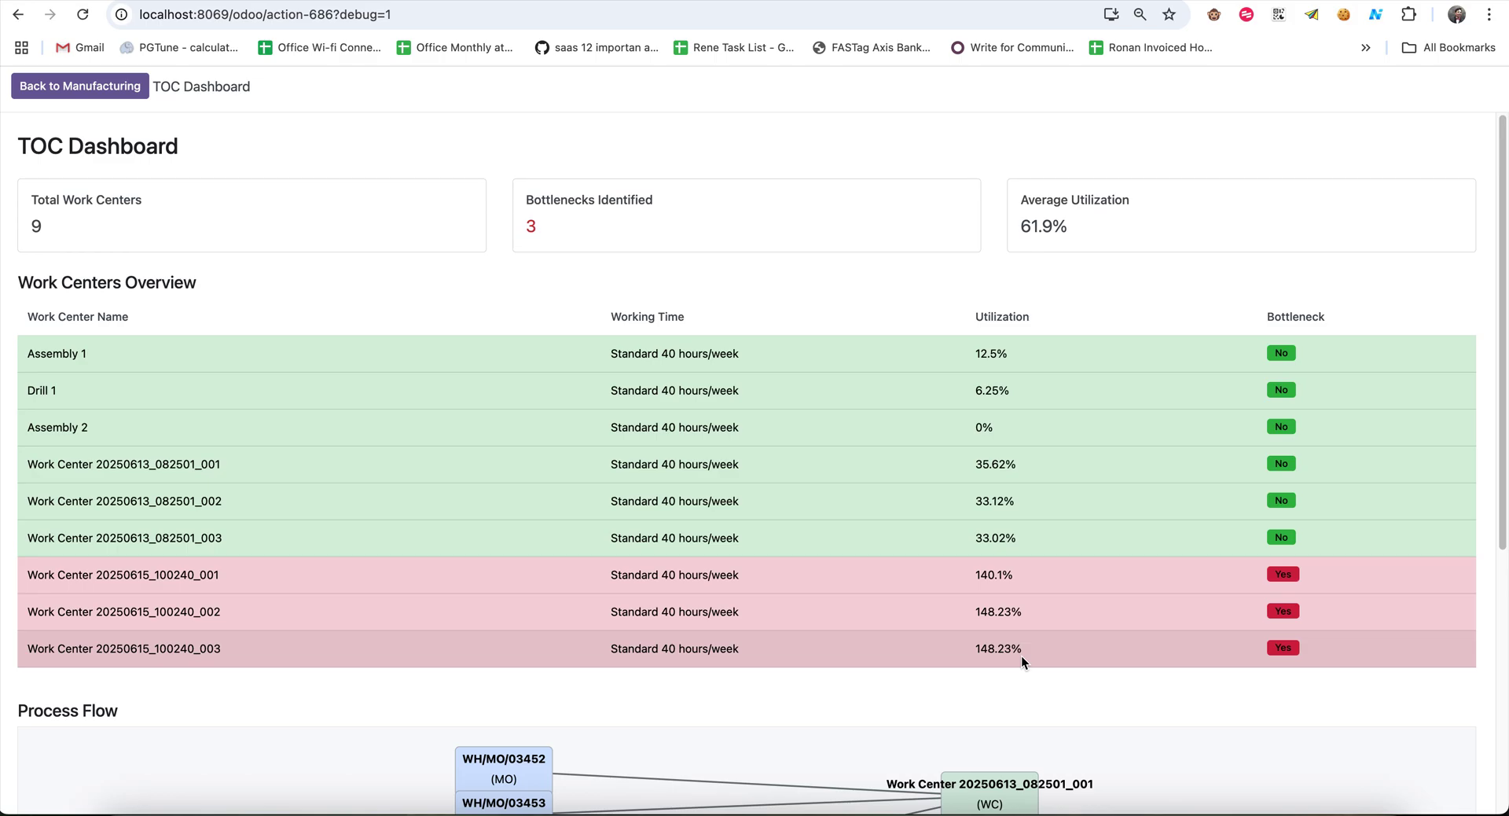
Return to the Work Orders list and change the Work Order filter condition to contain Operation 2
click(79, 85)
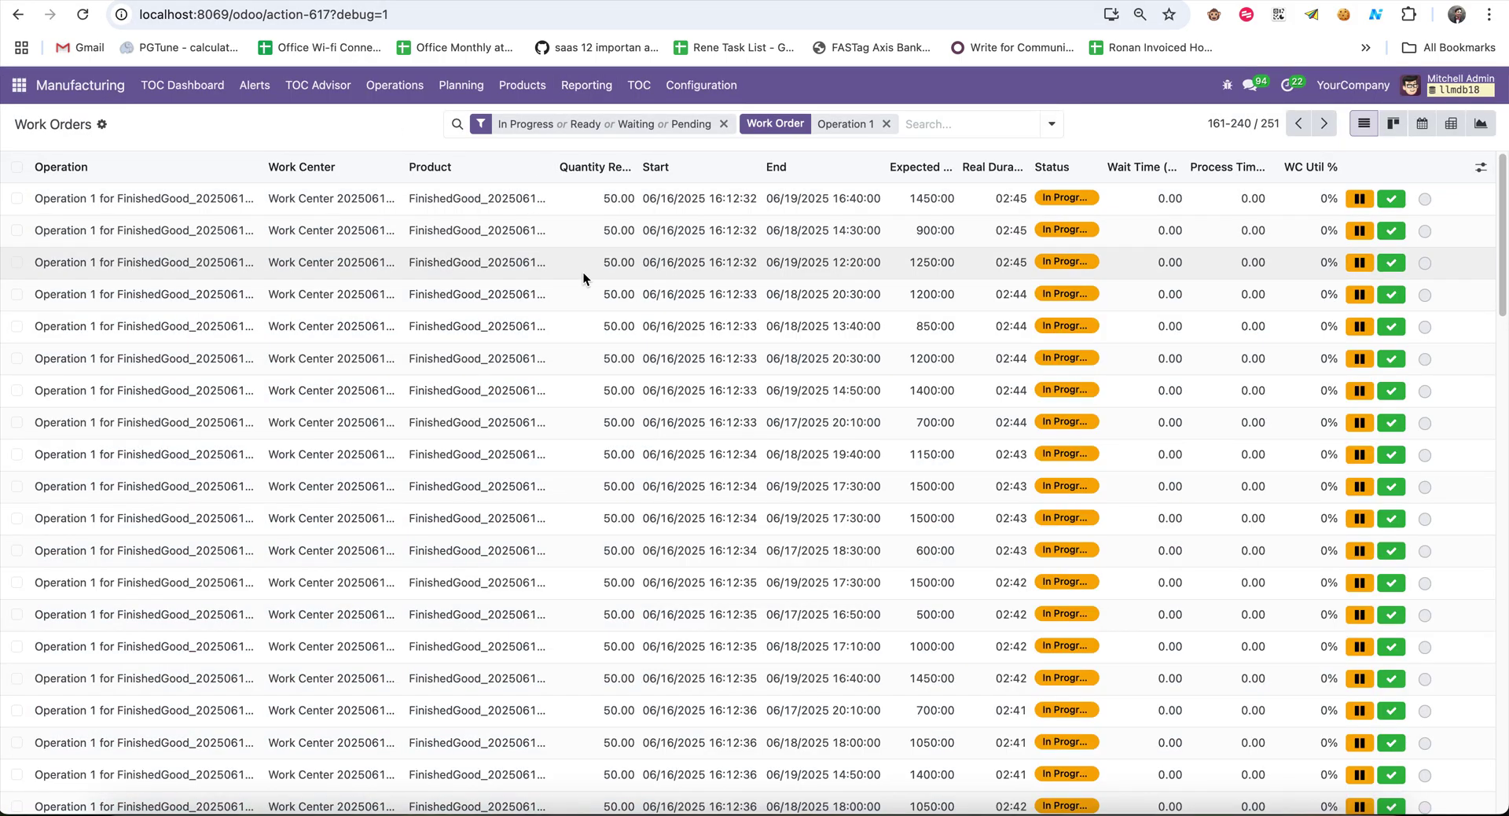
click(773, 124)
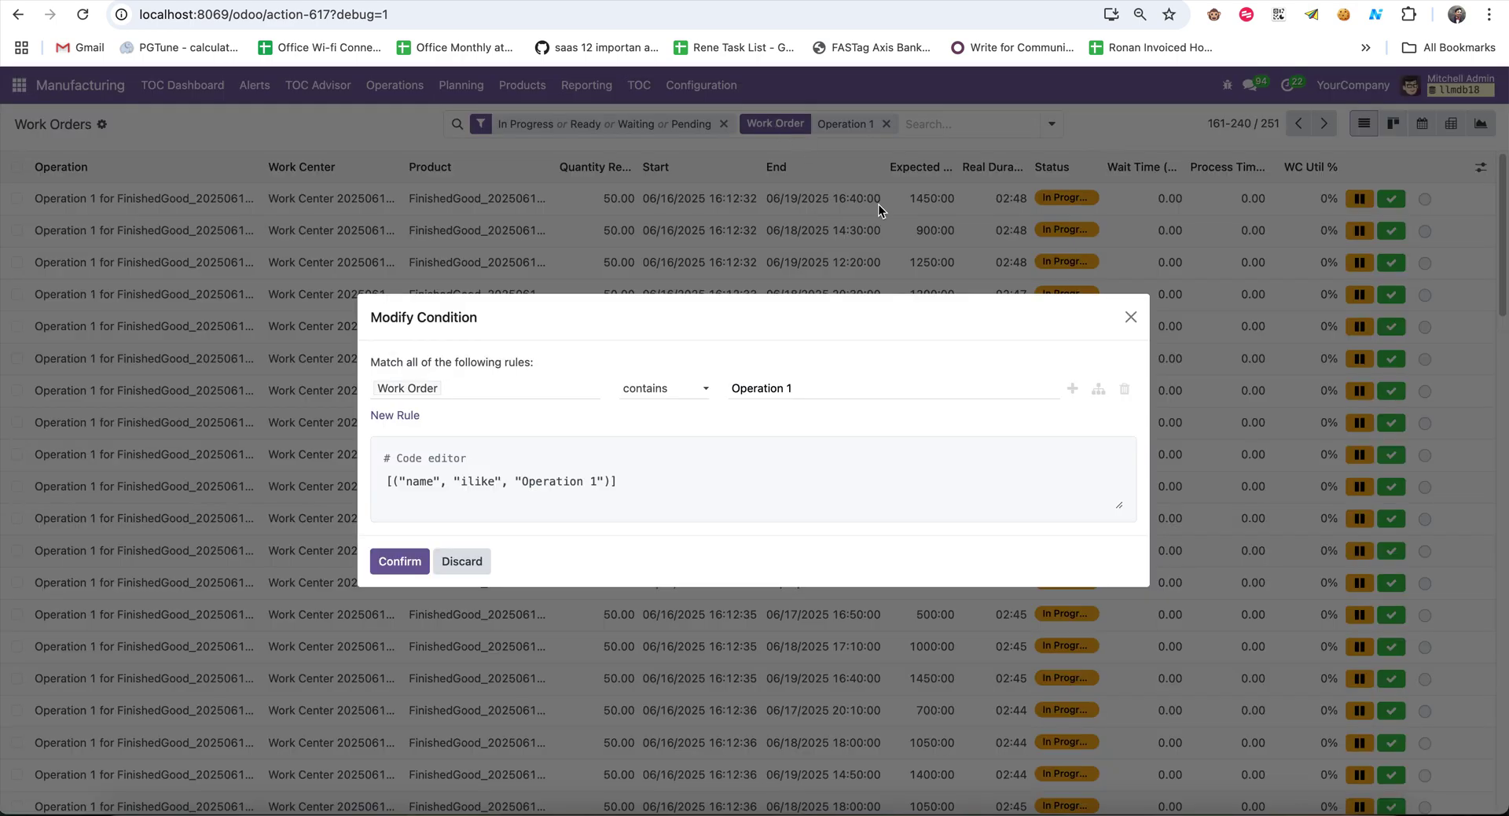
click(822, 389)
key(BackSpace)
text(2)
click(400, 561)
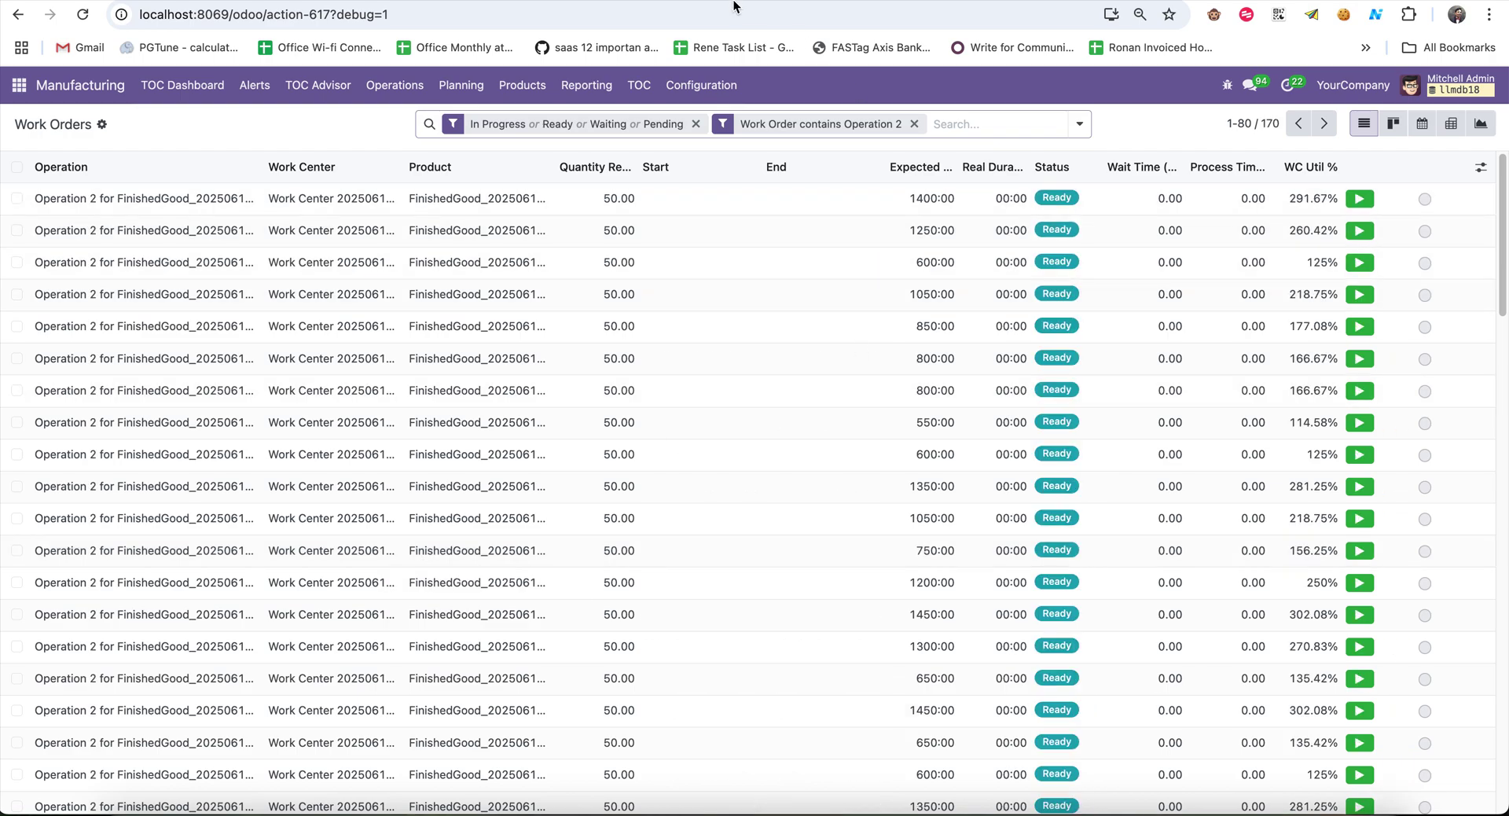
Clear the Pending filter from the Work Orders list and reload the page
click(677, 22)
key(Return)
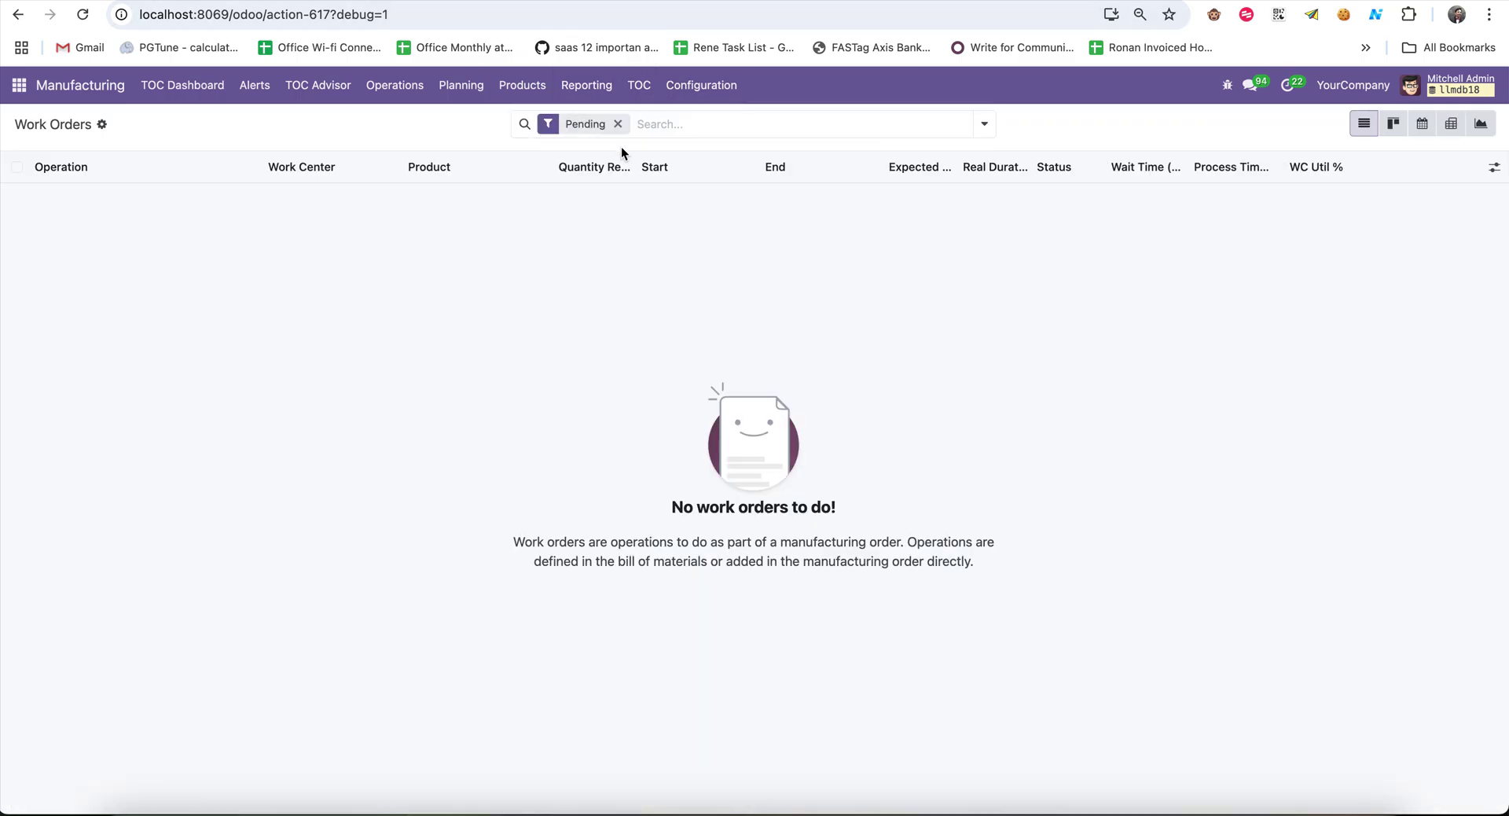
click(618, 124)
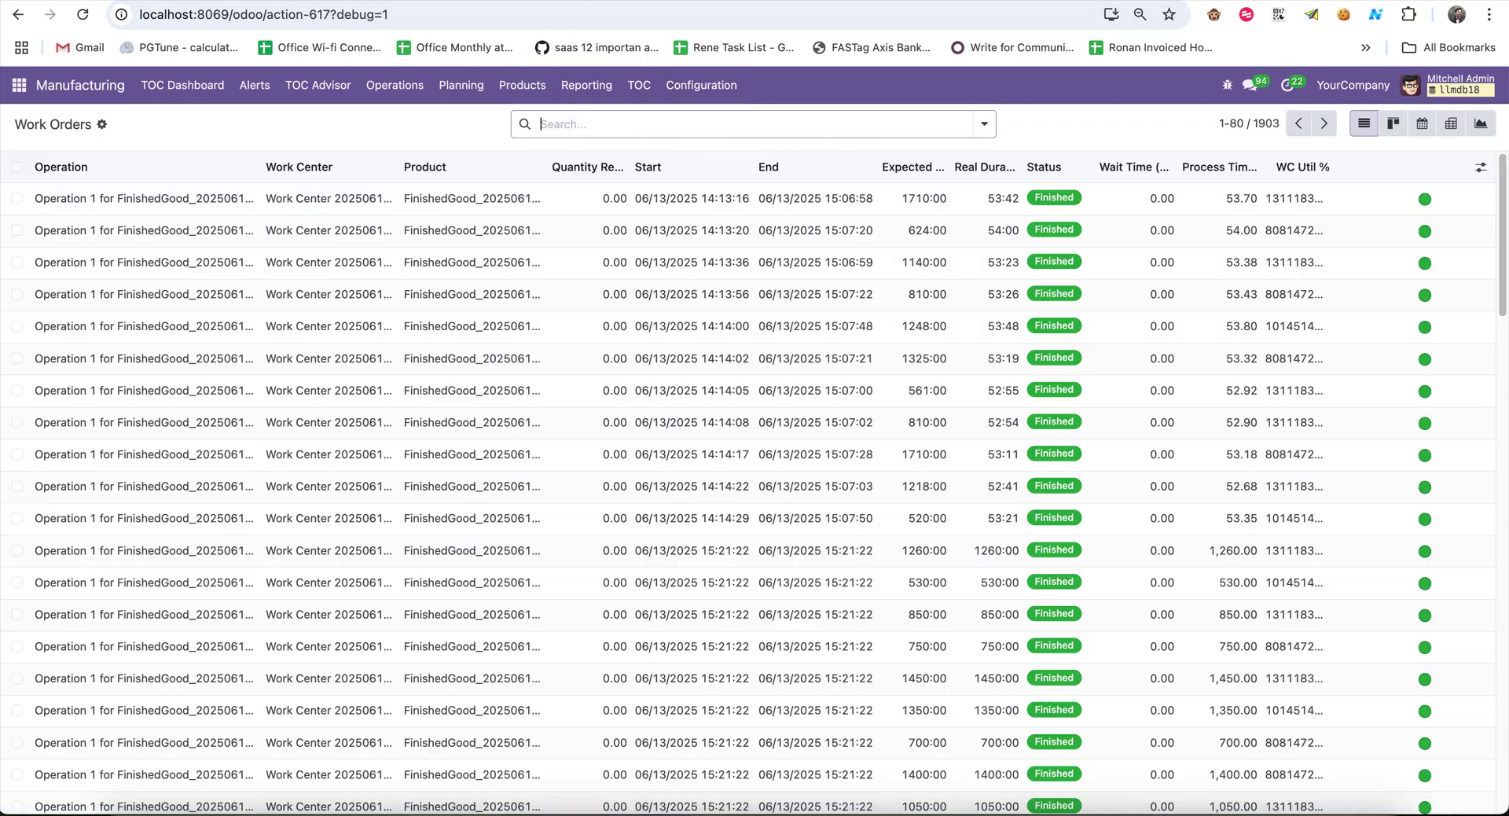
key(super+r)
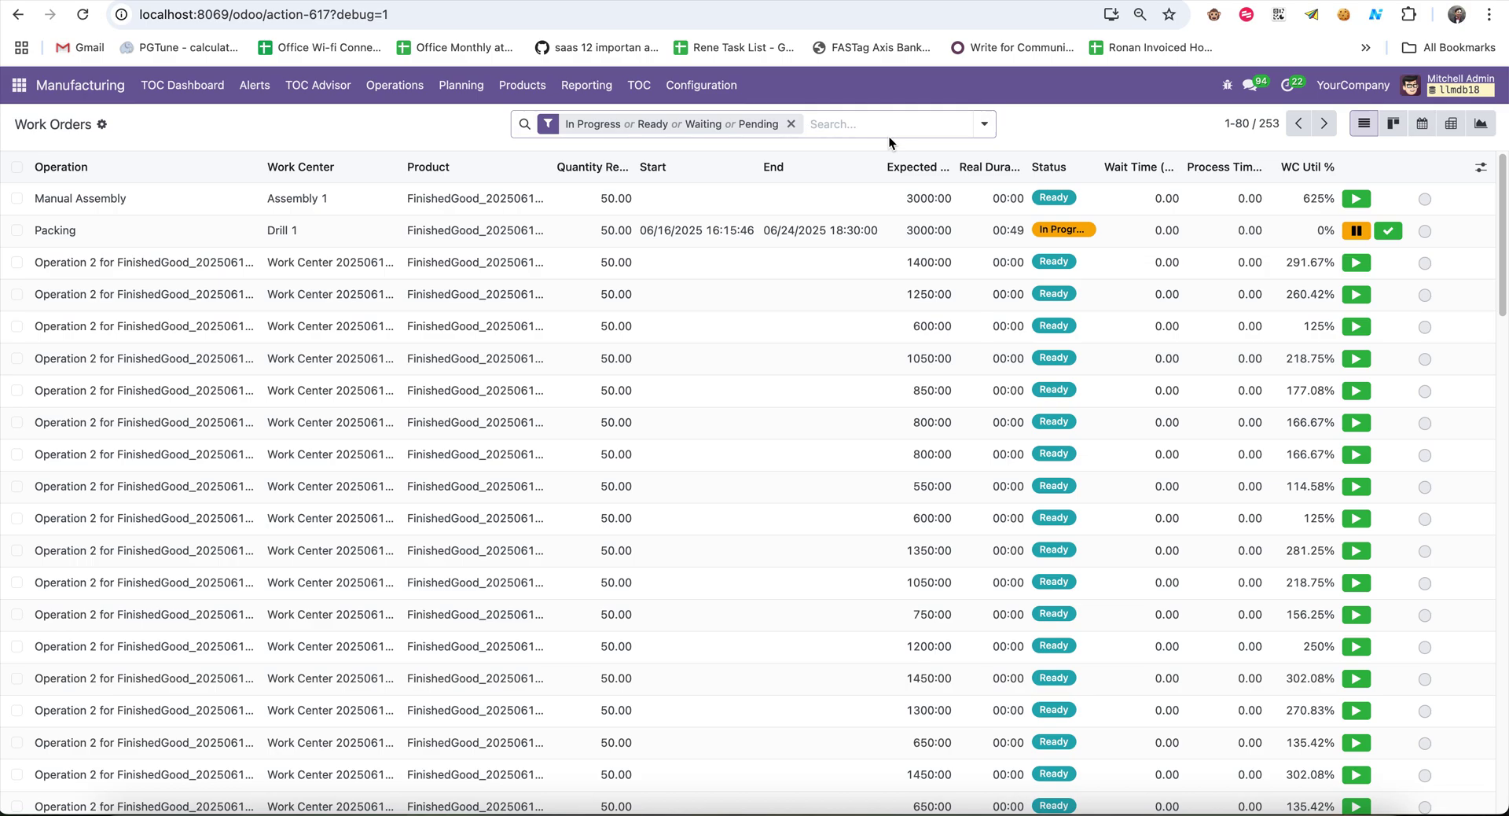
Filter the work orders to In Progress only, select all 82 records and complete them in bulk
click(984, 123)
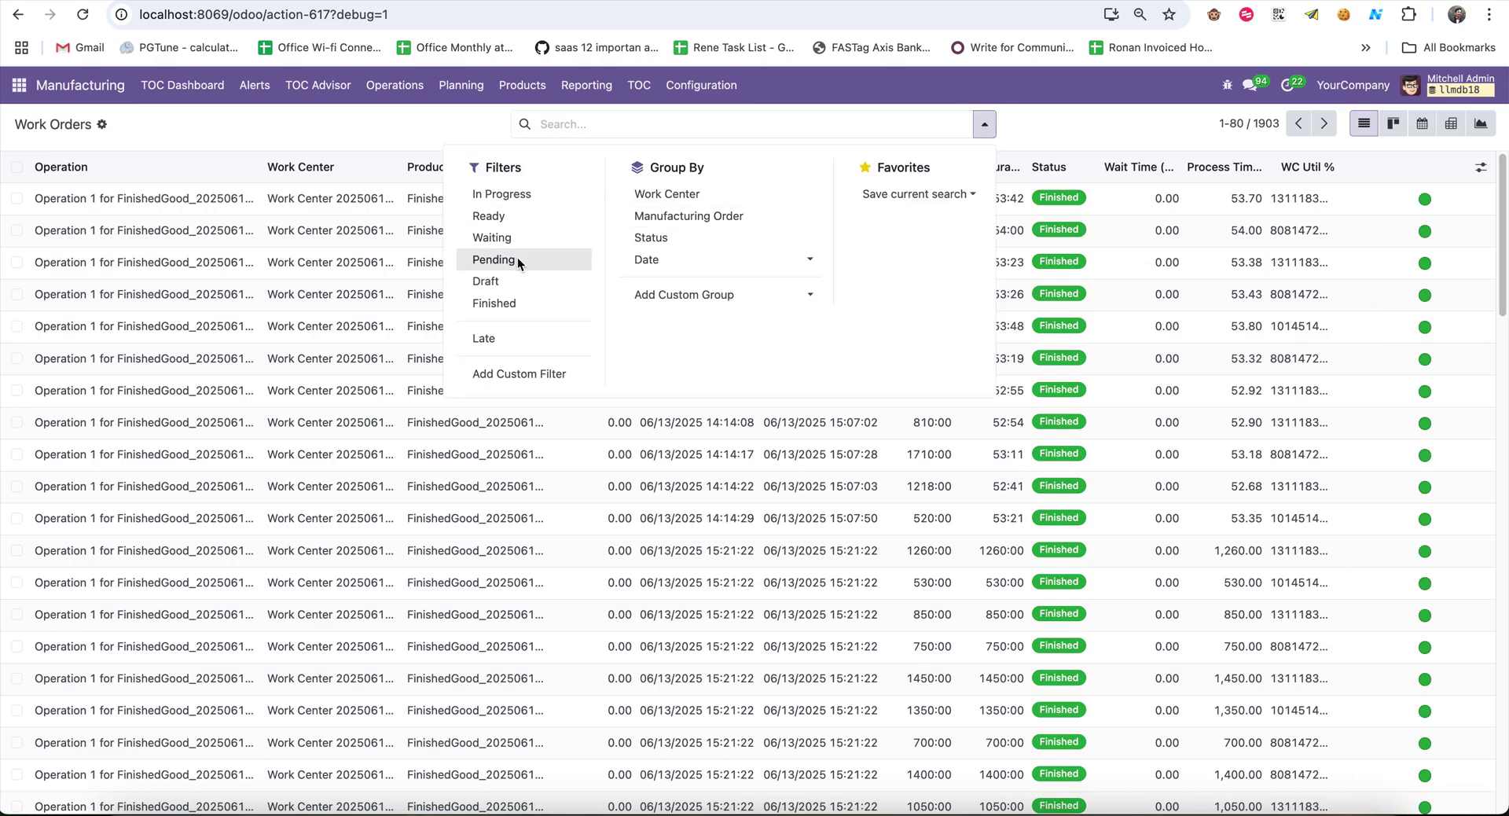
click(523, 214)
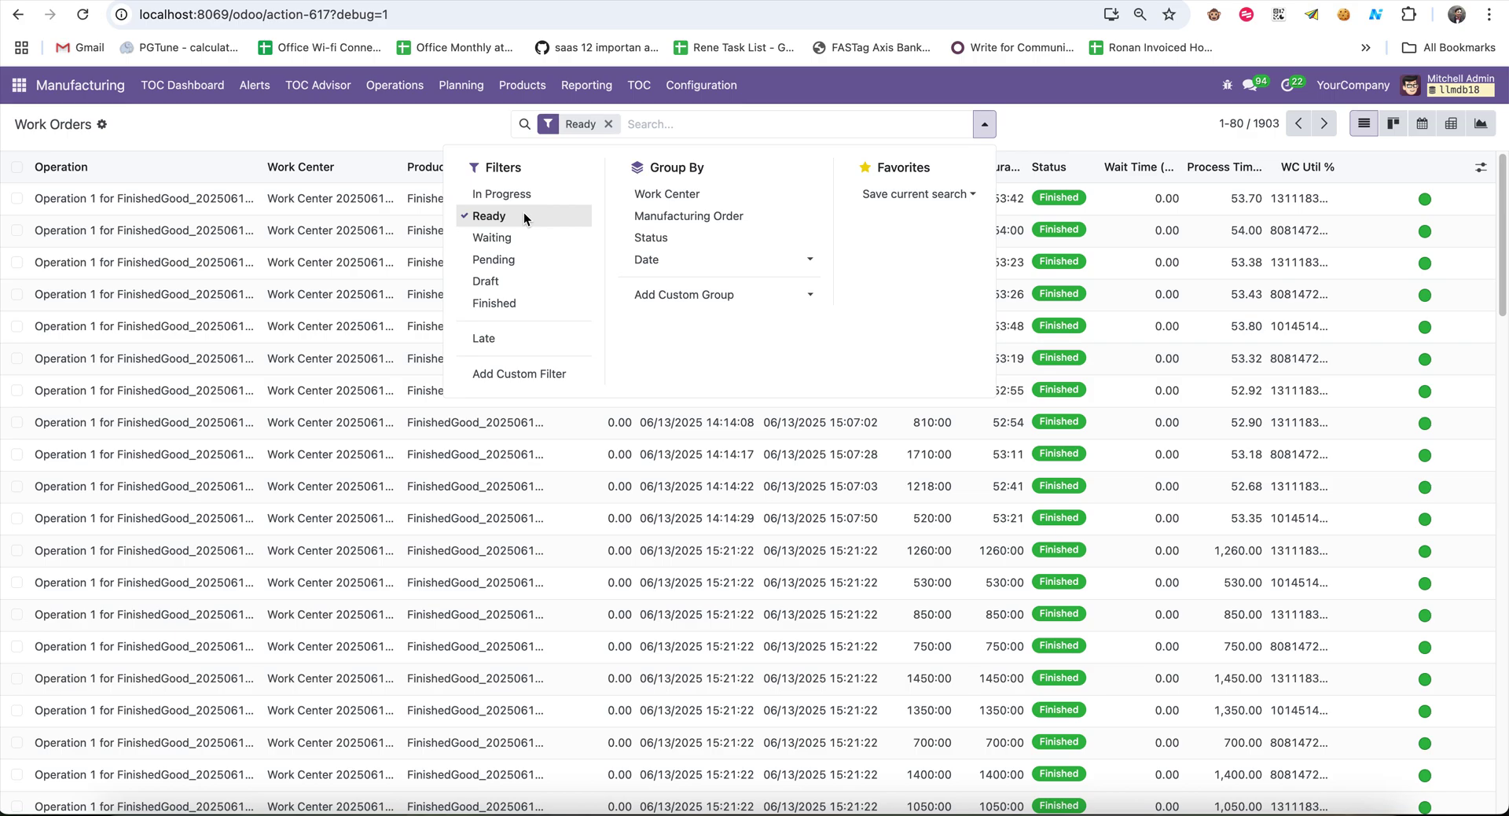
click(523, 215)
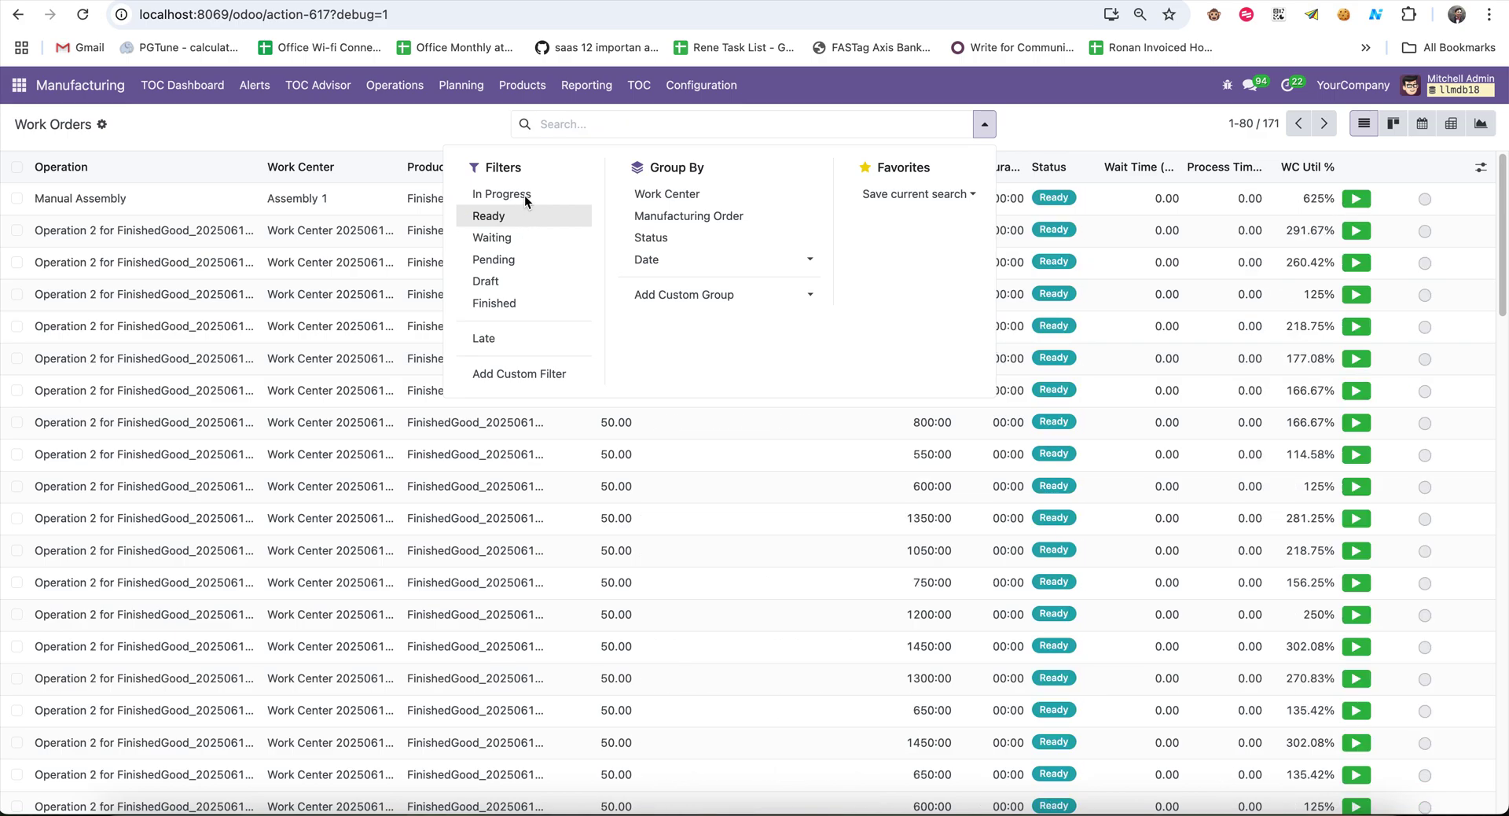
click(525, 194)
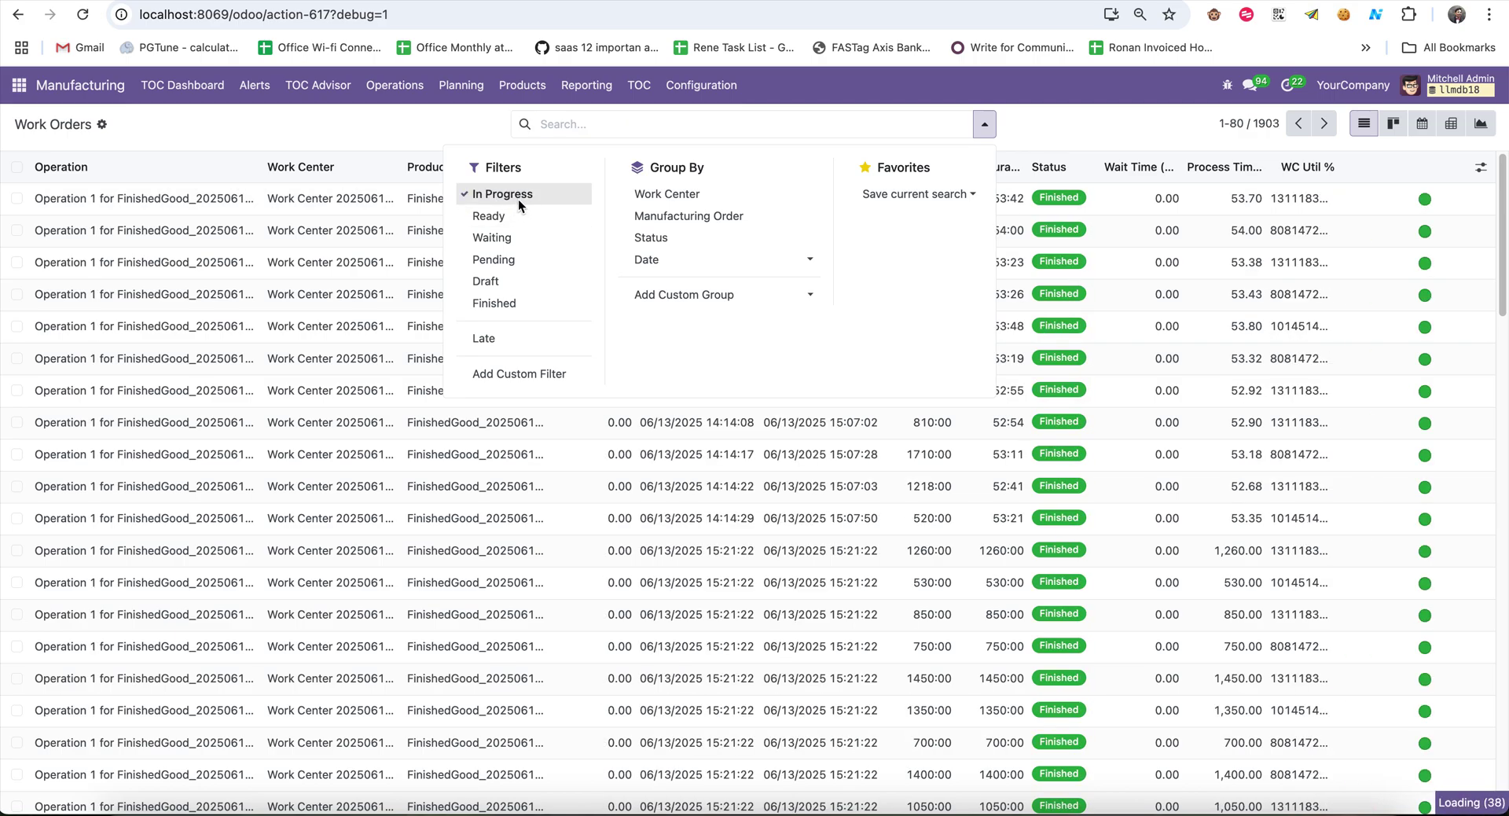
click(418, 115)
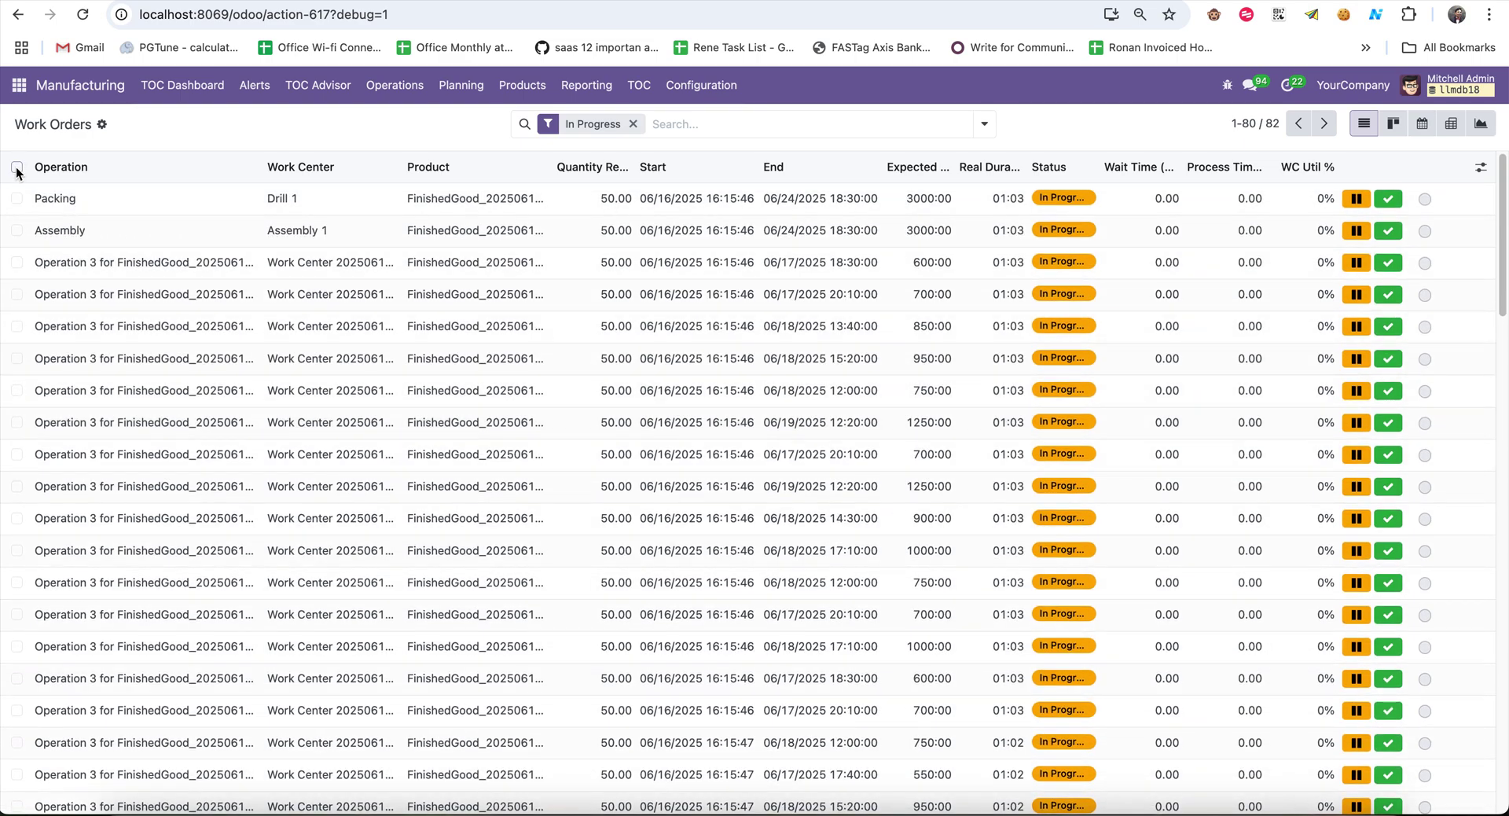
click(16, 166)
click(720, 130)
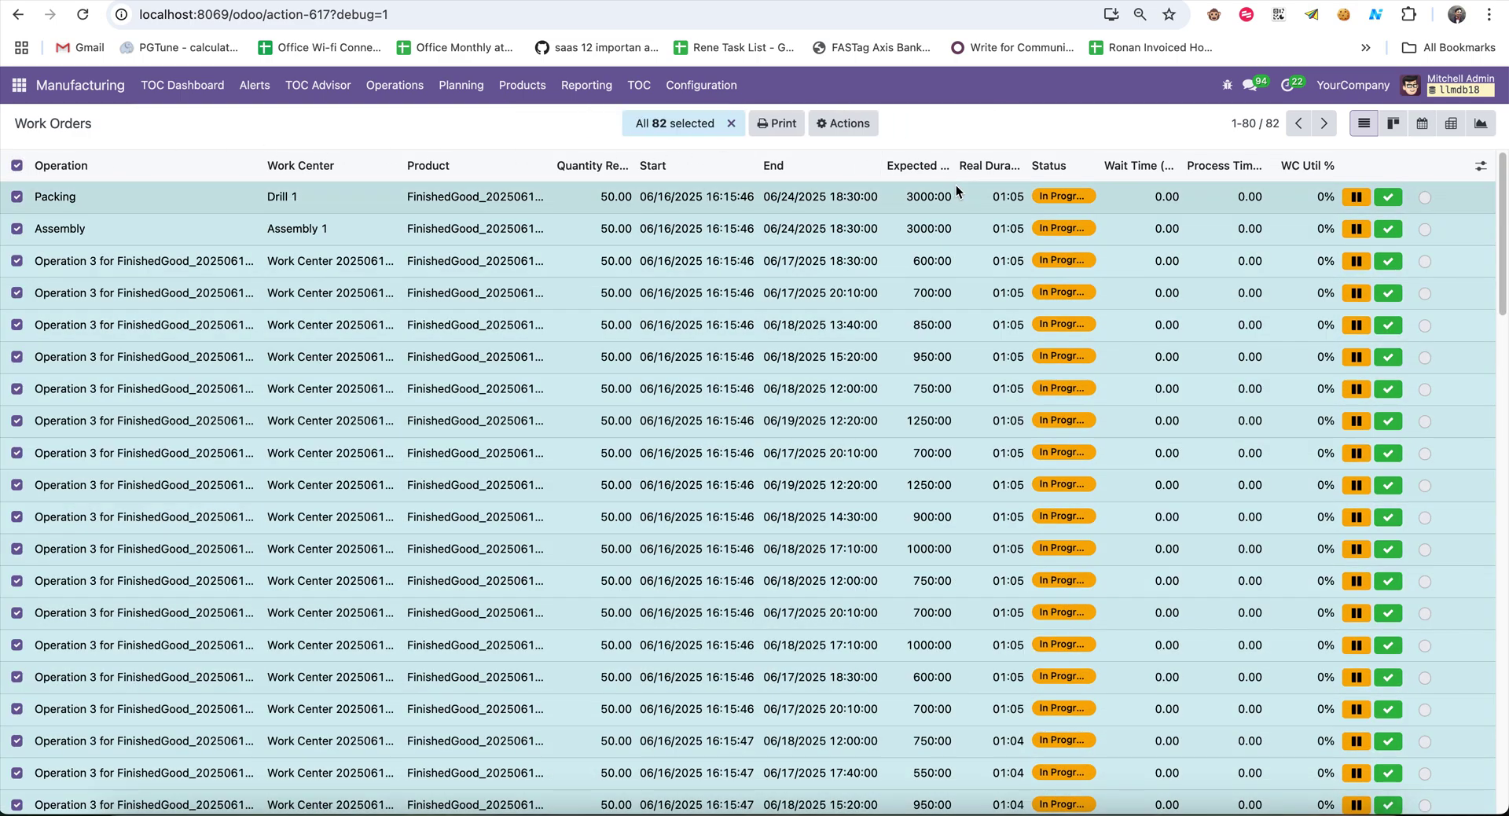
click(852, 128)
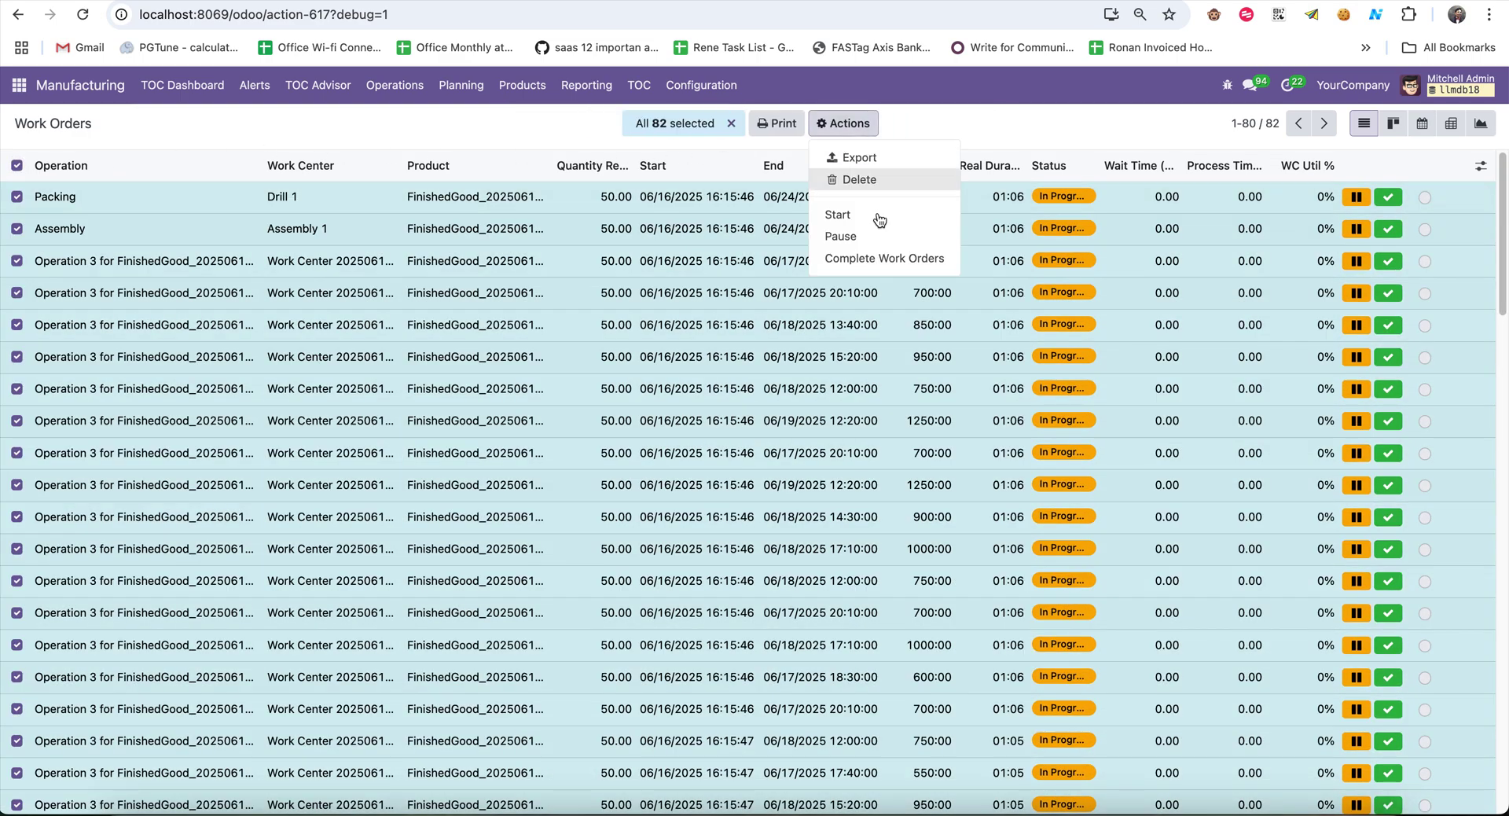
click(881, 260)
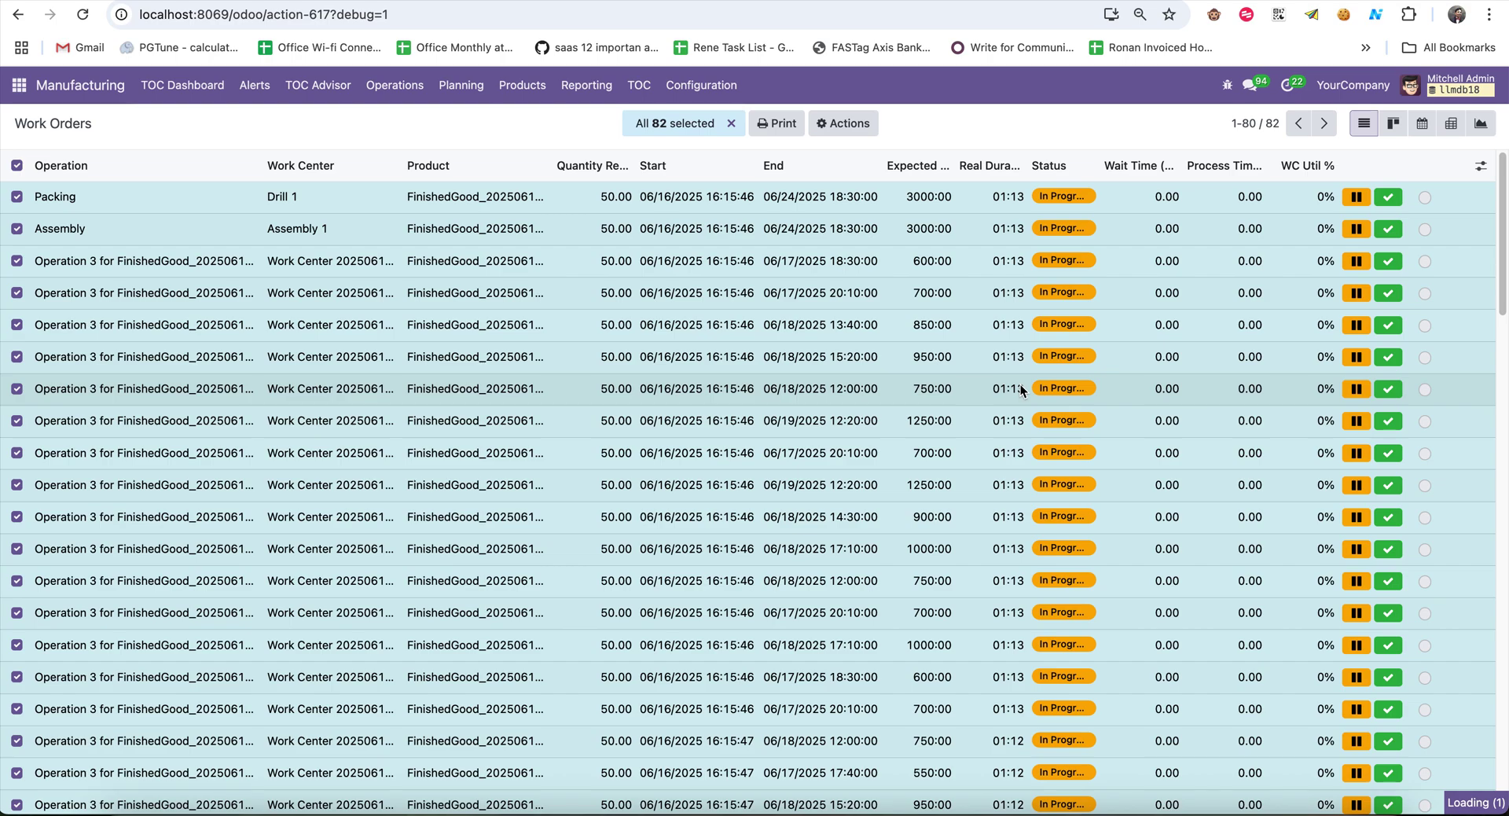
Reopen and reload the TOC Dashboard to check work center utilization after completing the 82 work orders
key(super+bracketleft)
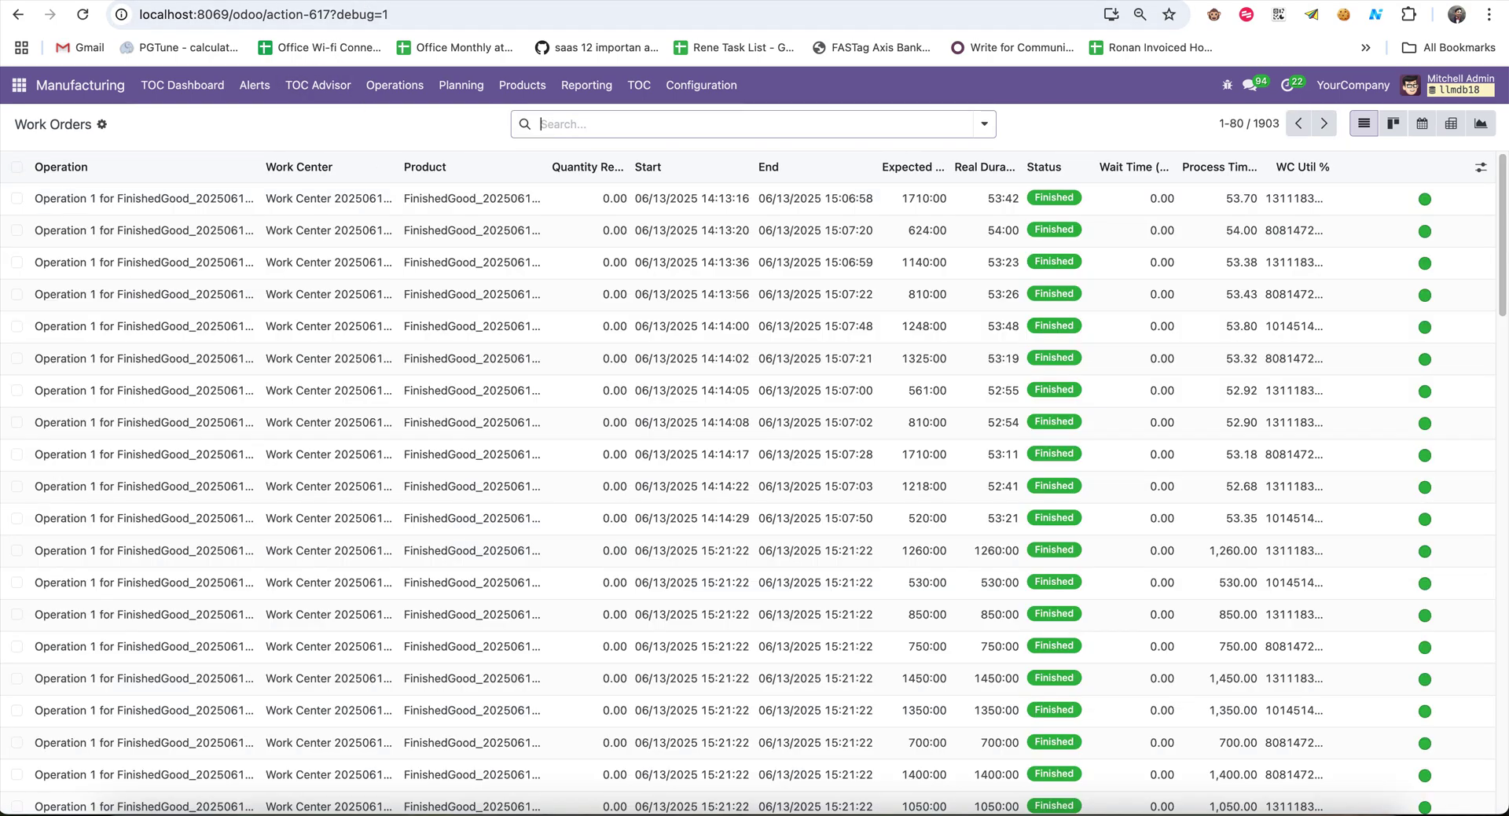
key(super+bracketleft)
click(527, 14)
key(Return)
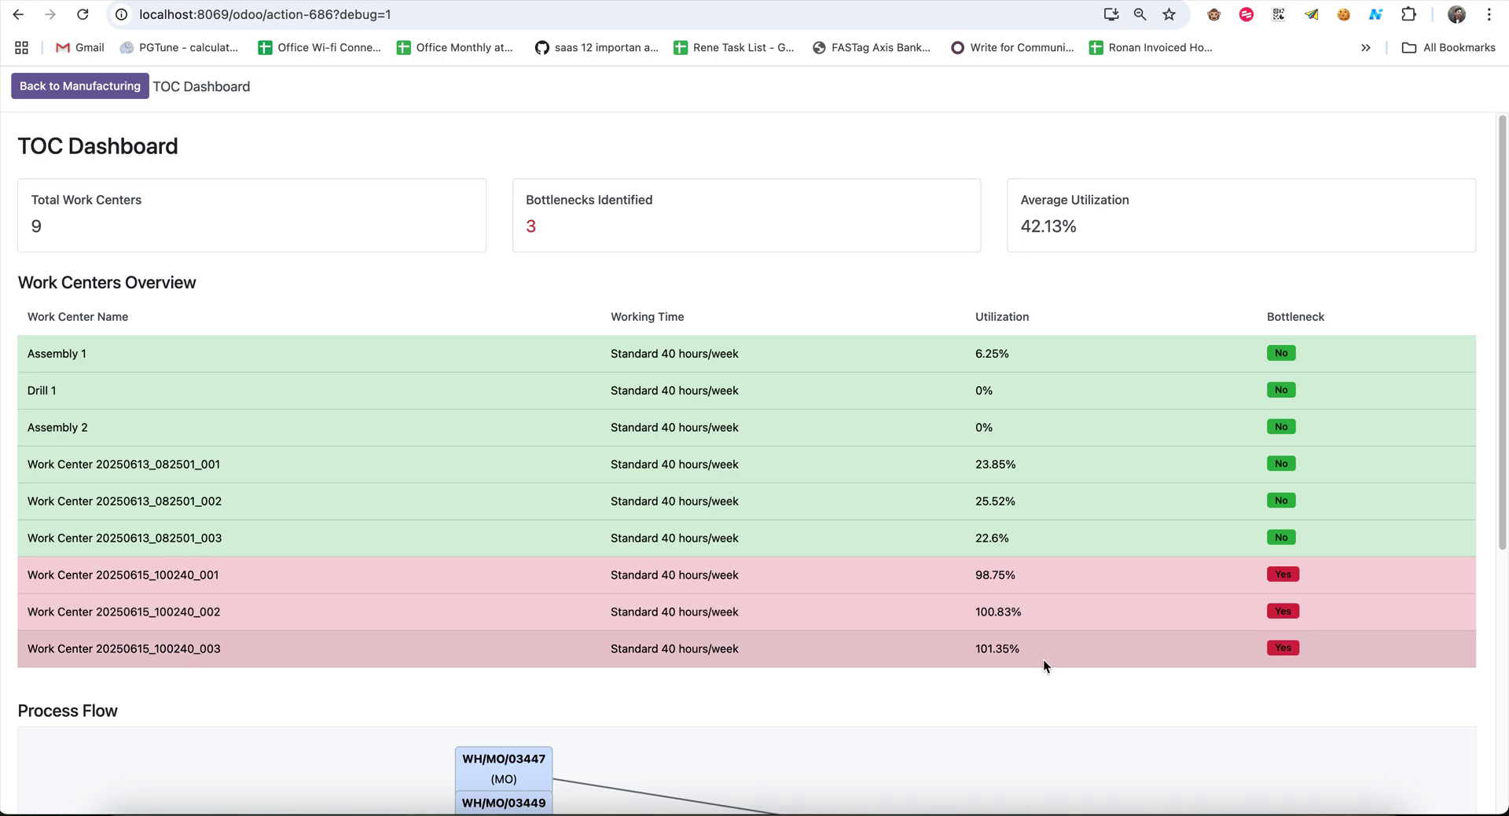
Return to the Work Orders list, clear the In Progress filter and check for remaining Waiting or Pending work orders
click(80, 86)
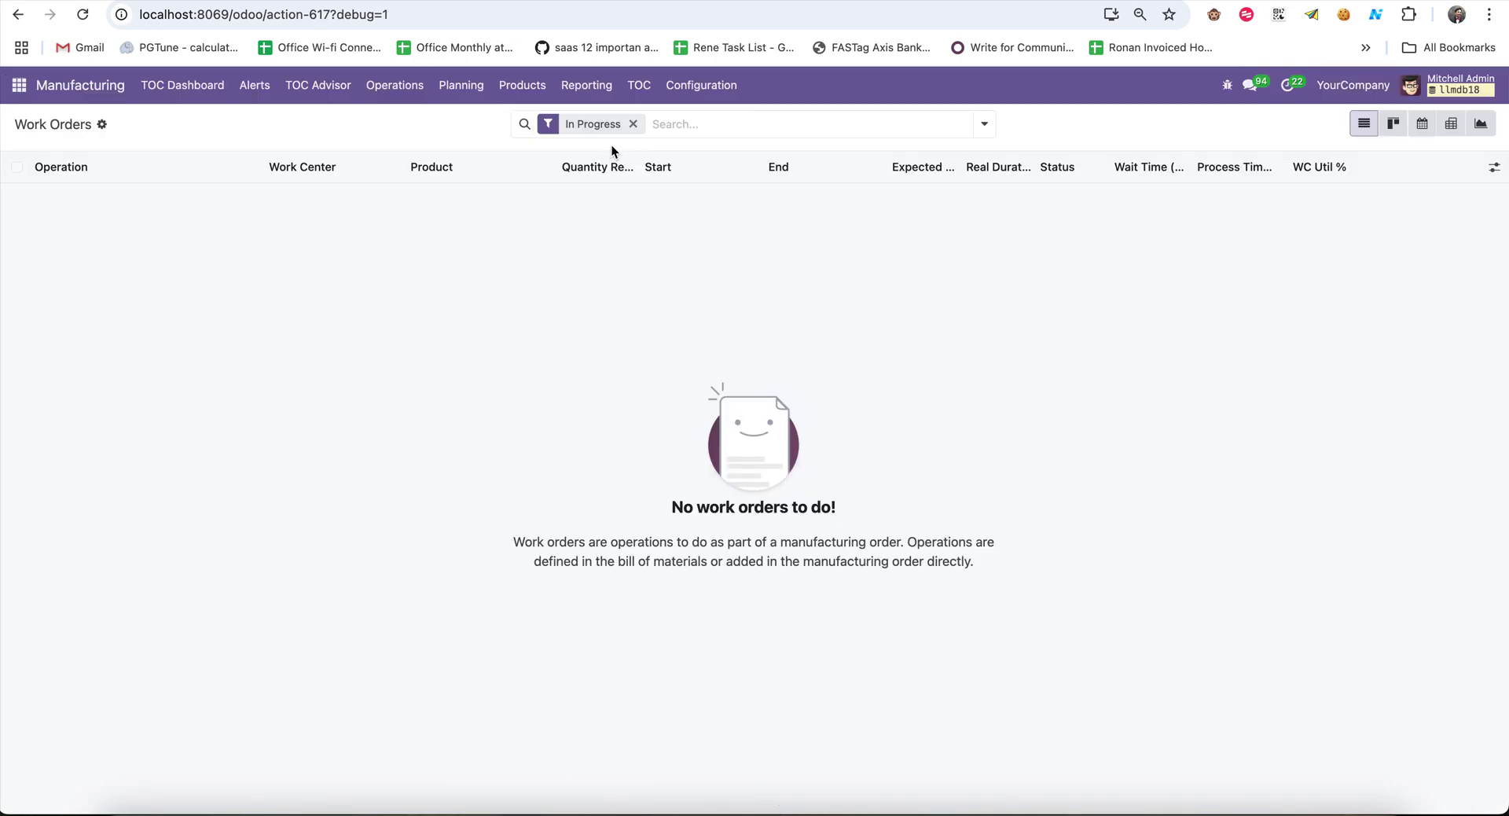
click(625, 124)
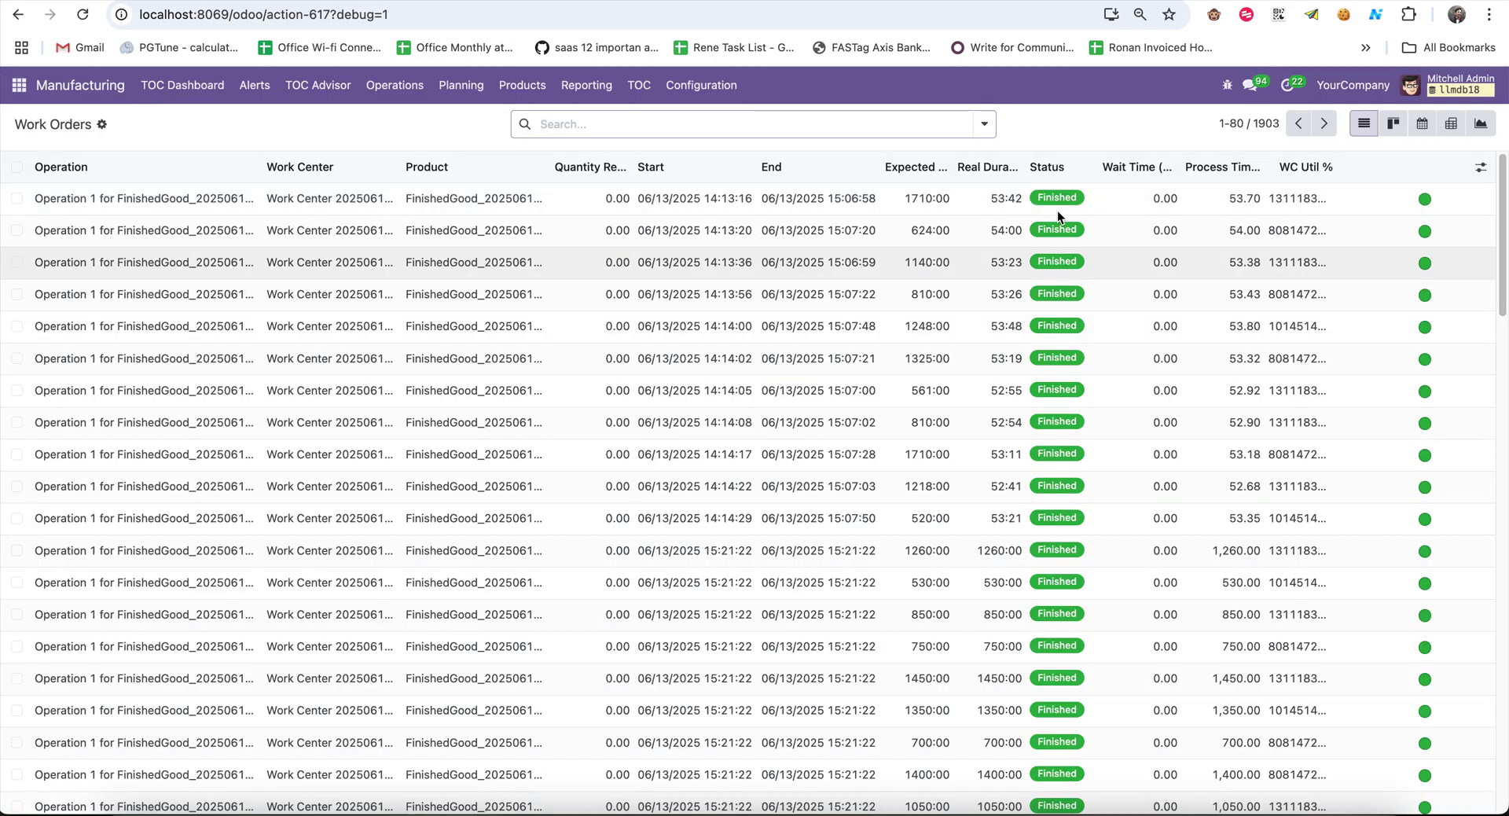
click(985, 124)
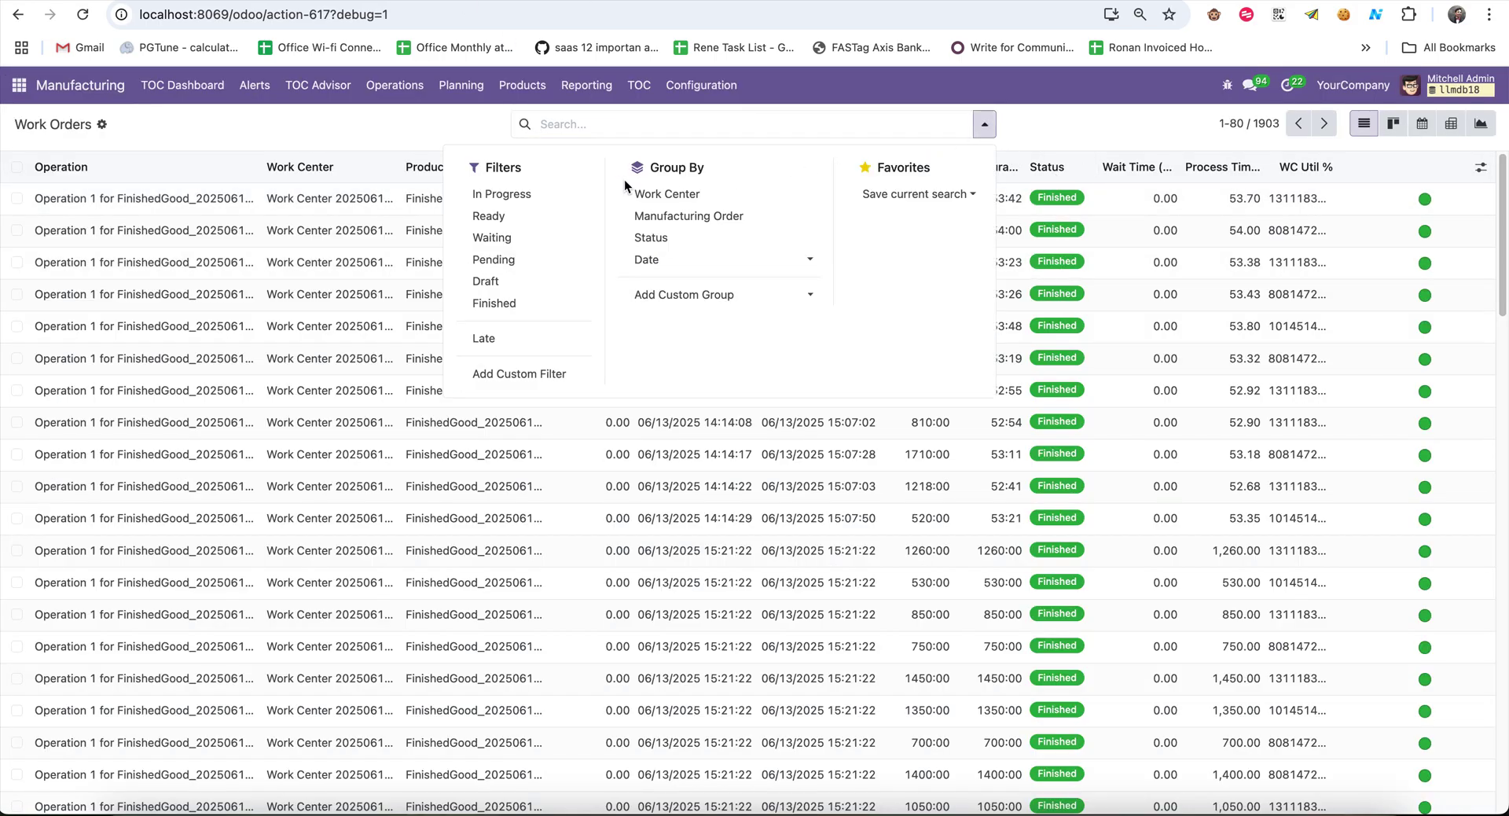
click(520, 236)
click(520, 259)
click(522, 238)
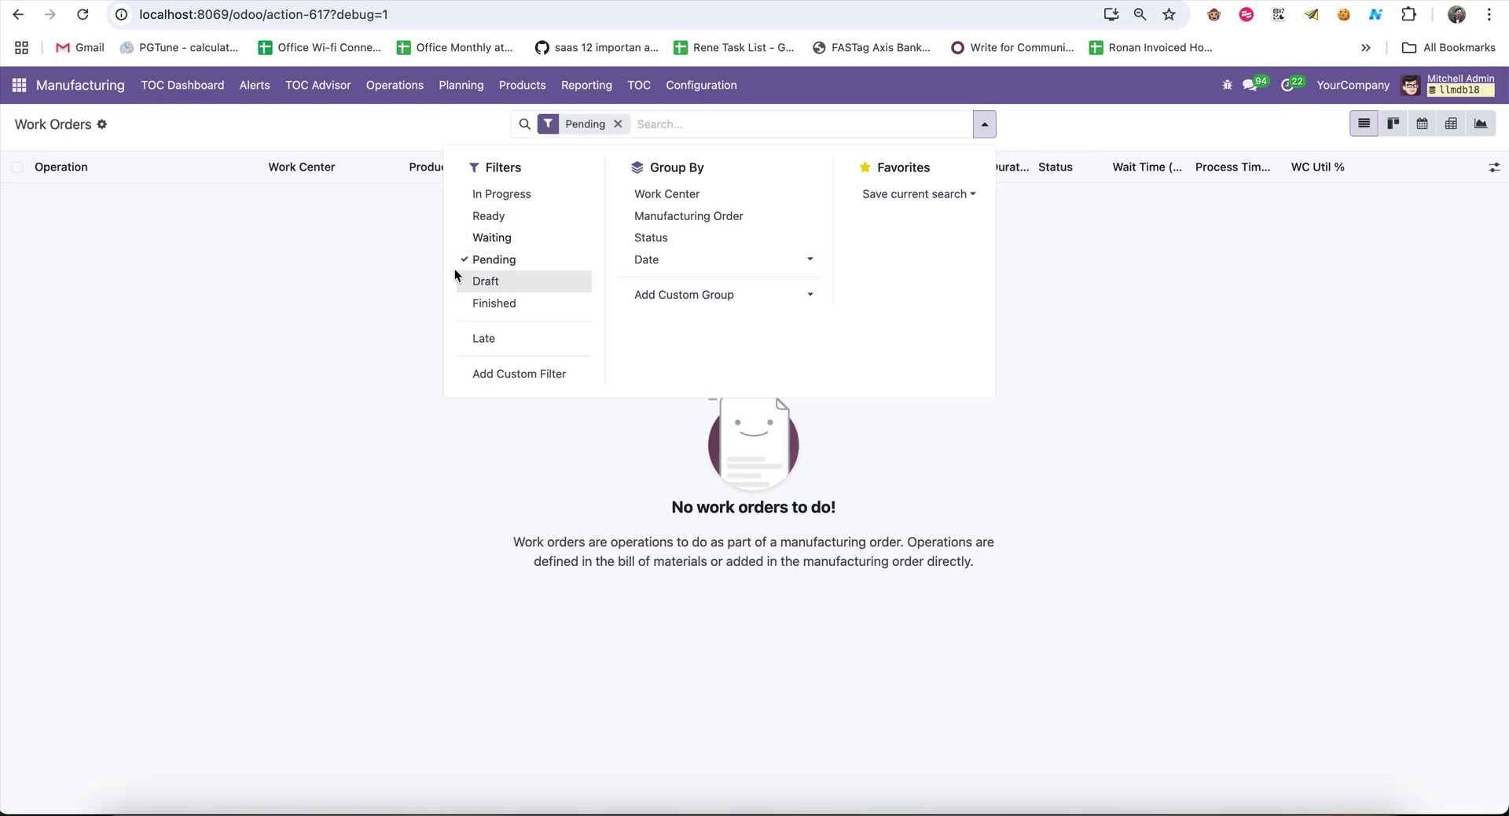
click(525, 261)
Filter the work orders to In Progress or Ready, select all 171 records and start them in bulk
click(525, 194)
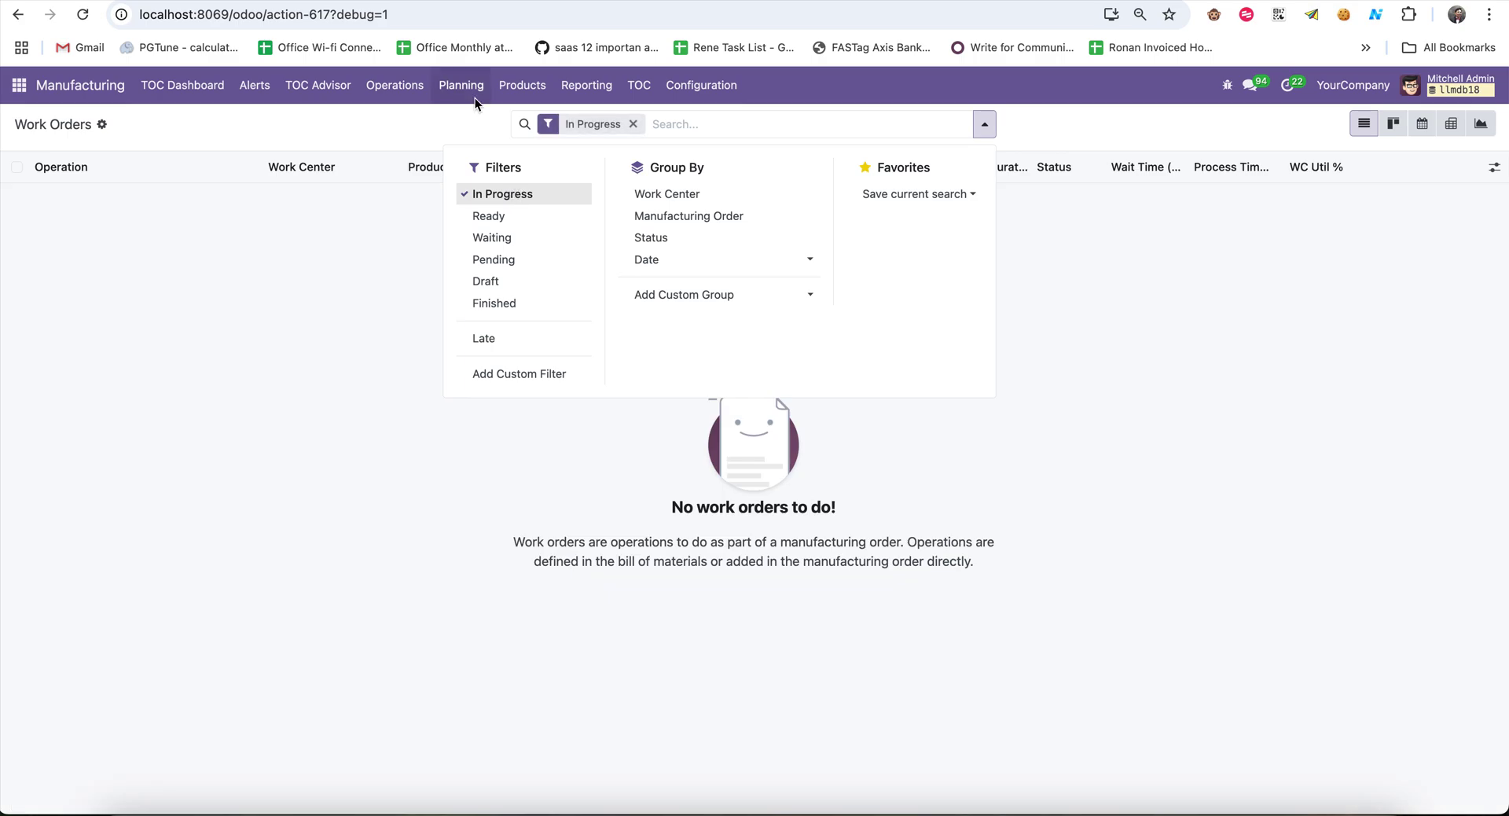
click(512, 213)
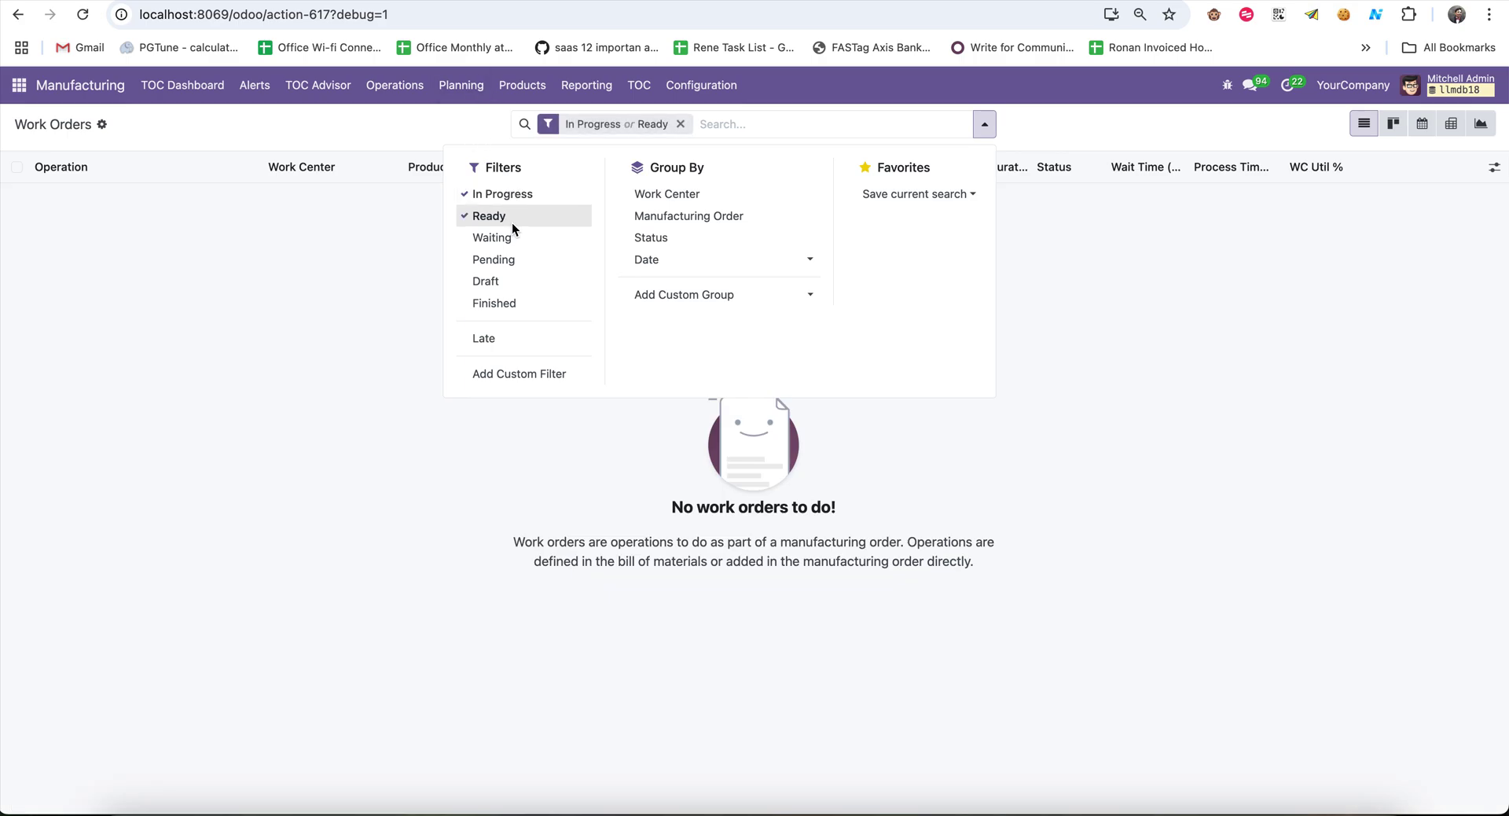
click(472, 126)
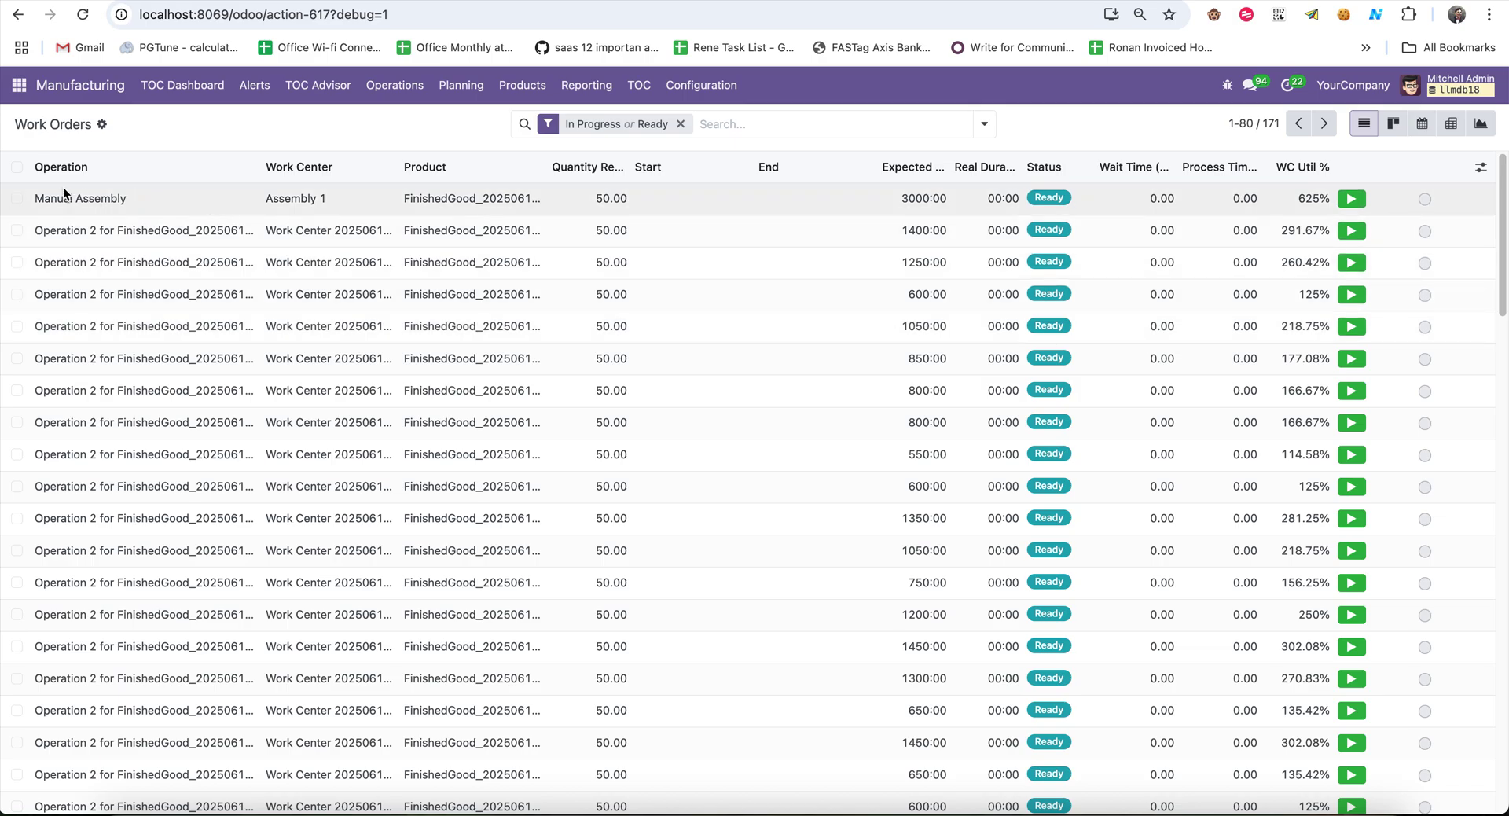
click(17, 167)
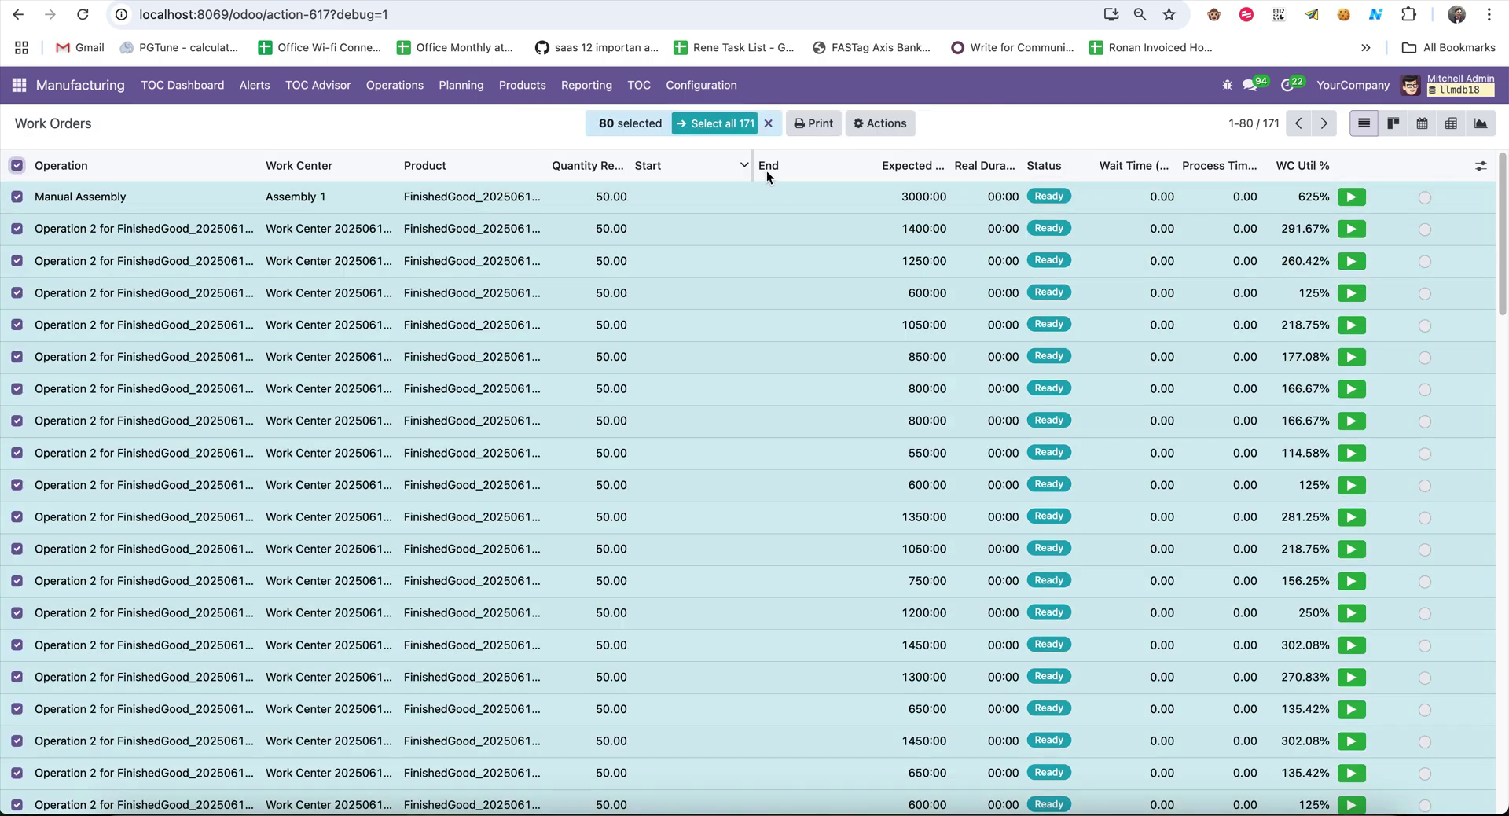
click(715, 126)
click(841, 125)
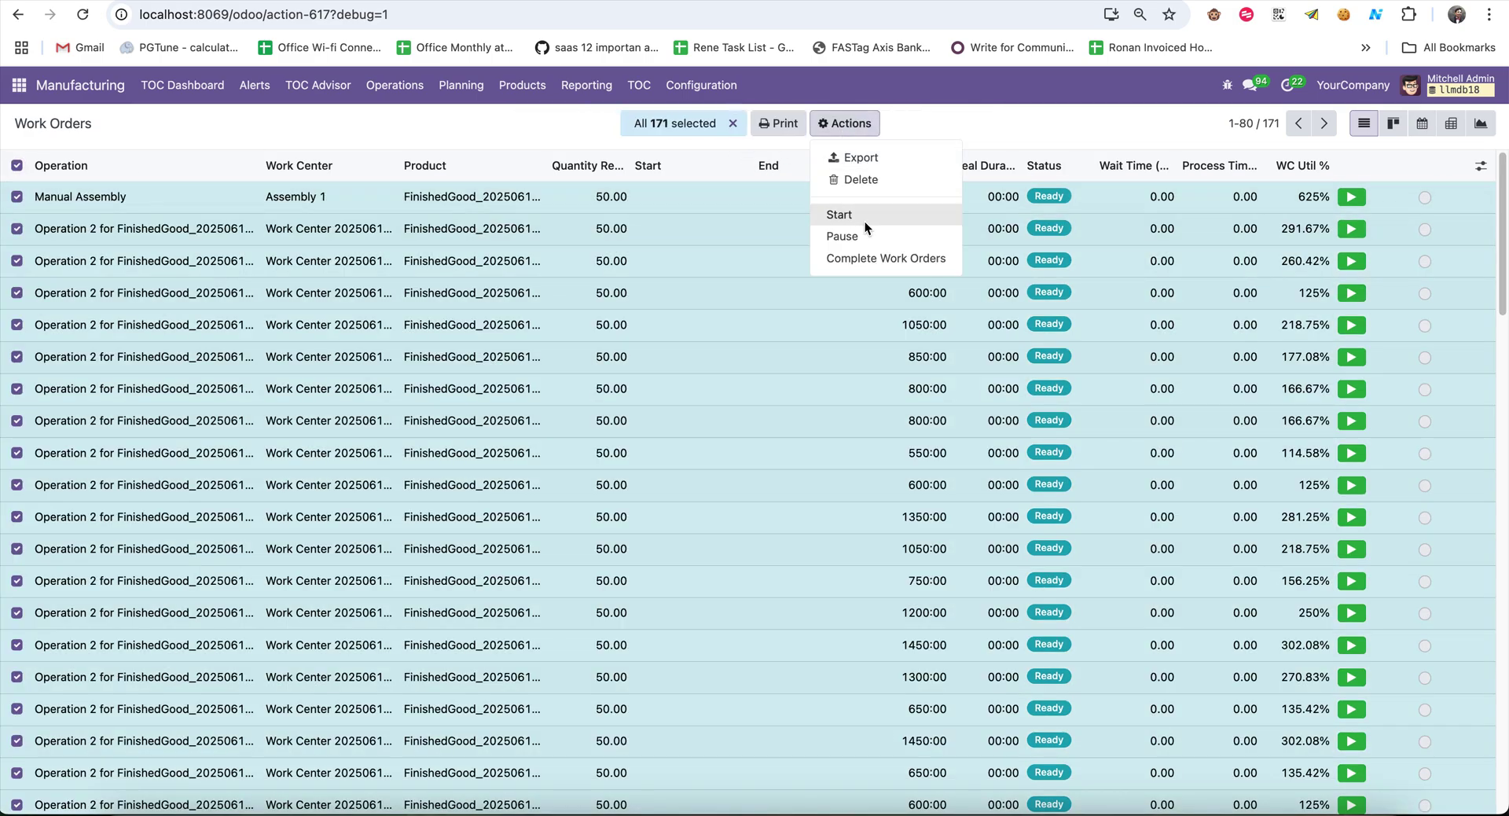
click(866, 218)
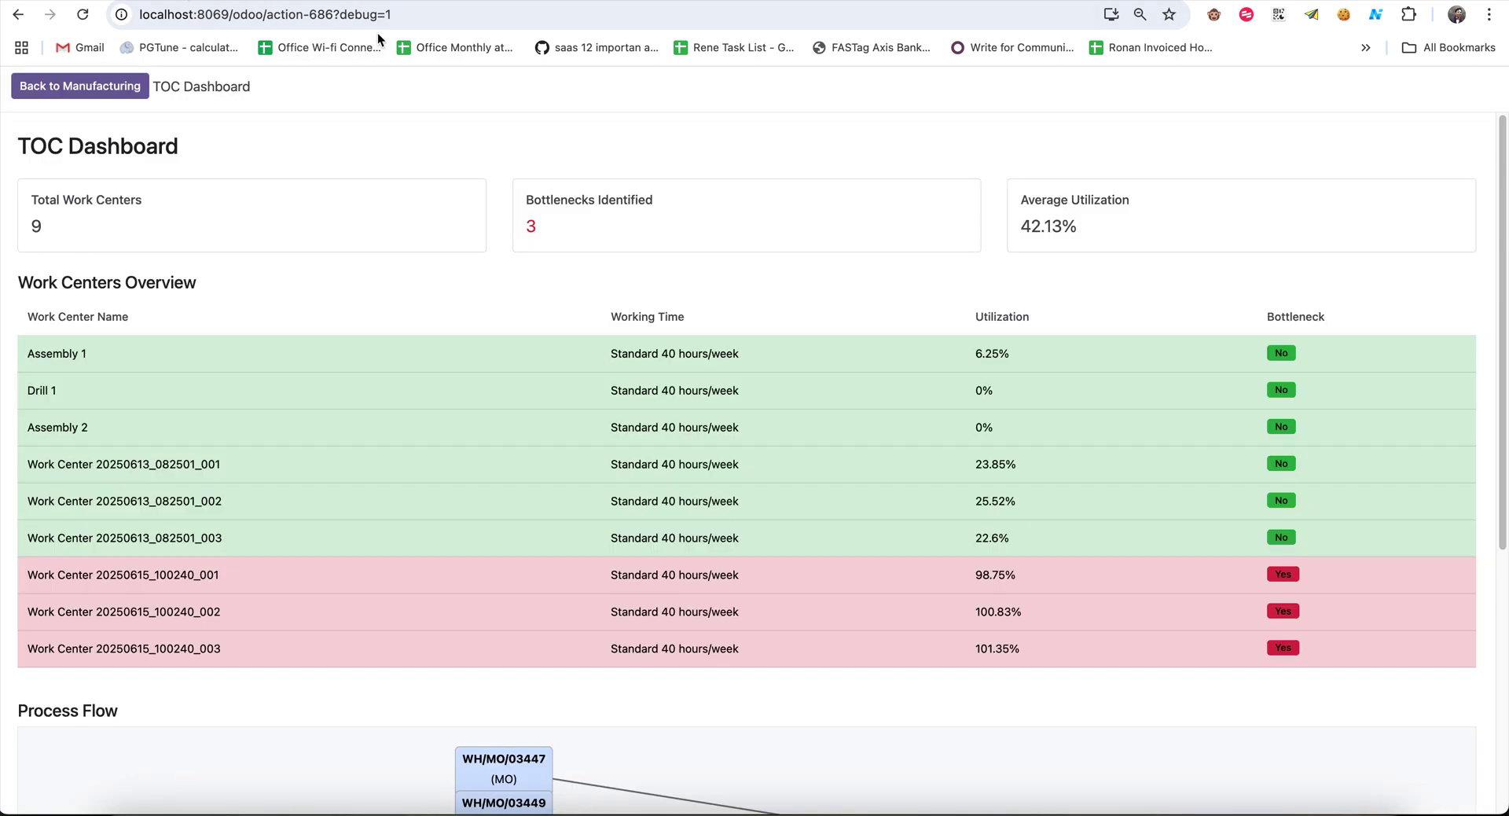
Reload the TOC Dashboard to check utilization and bottlenecks after starting the 171 work orders
click(402, 14)
key(Return)
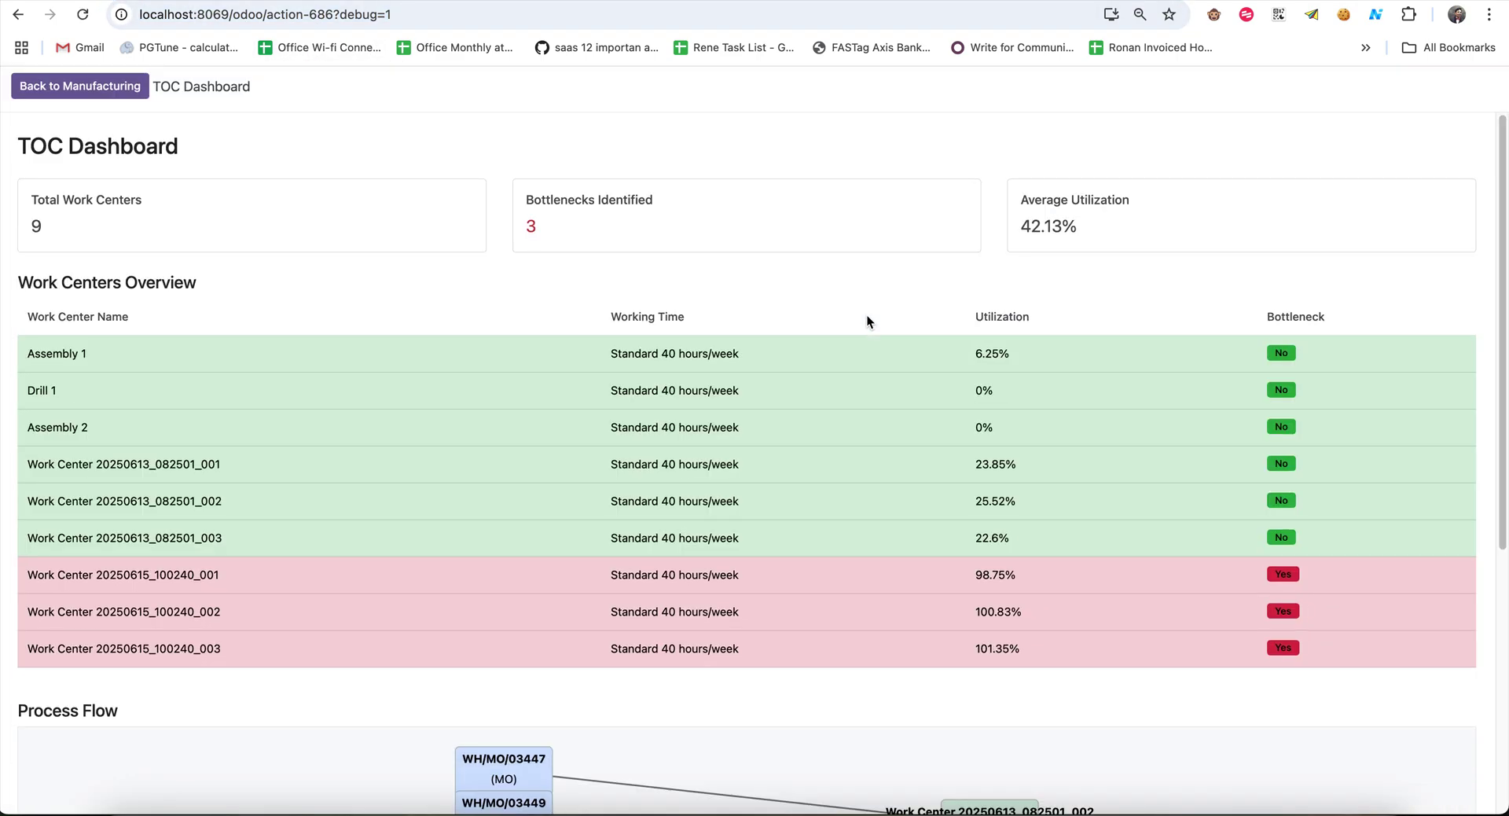
click(923, 460)
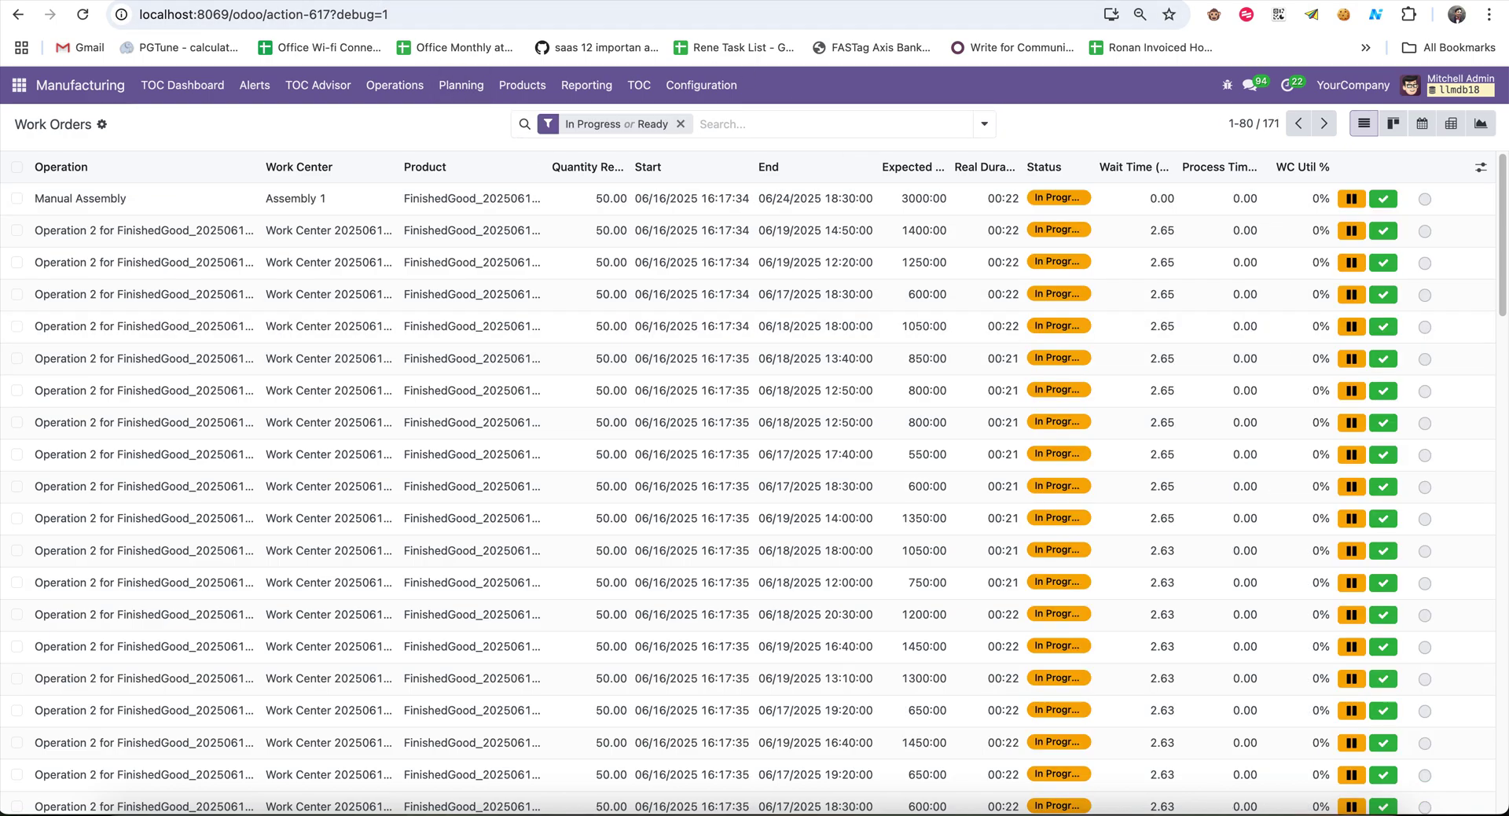
Open the Operation 2 work order of WH/MO/03445, examine its TOC metrics and return to the Work Orders list
click(757, 223)
click(264, 492)
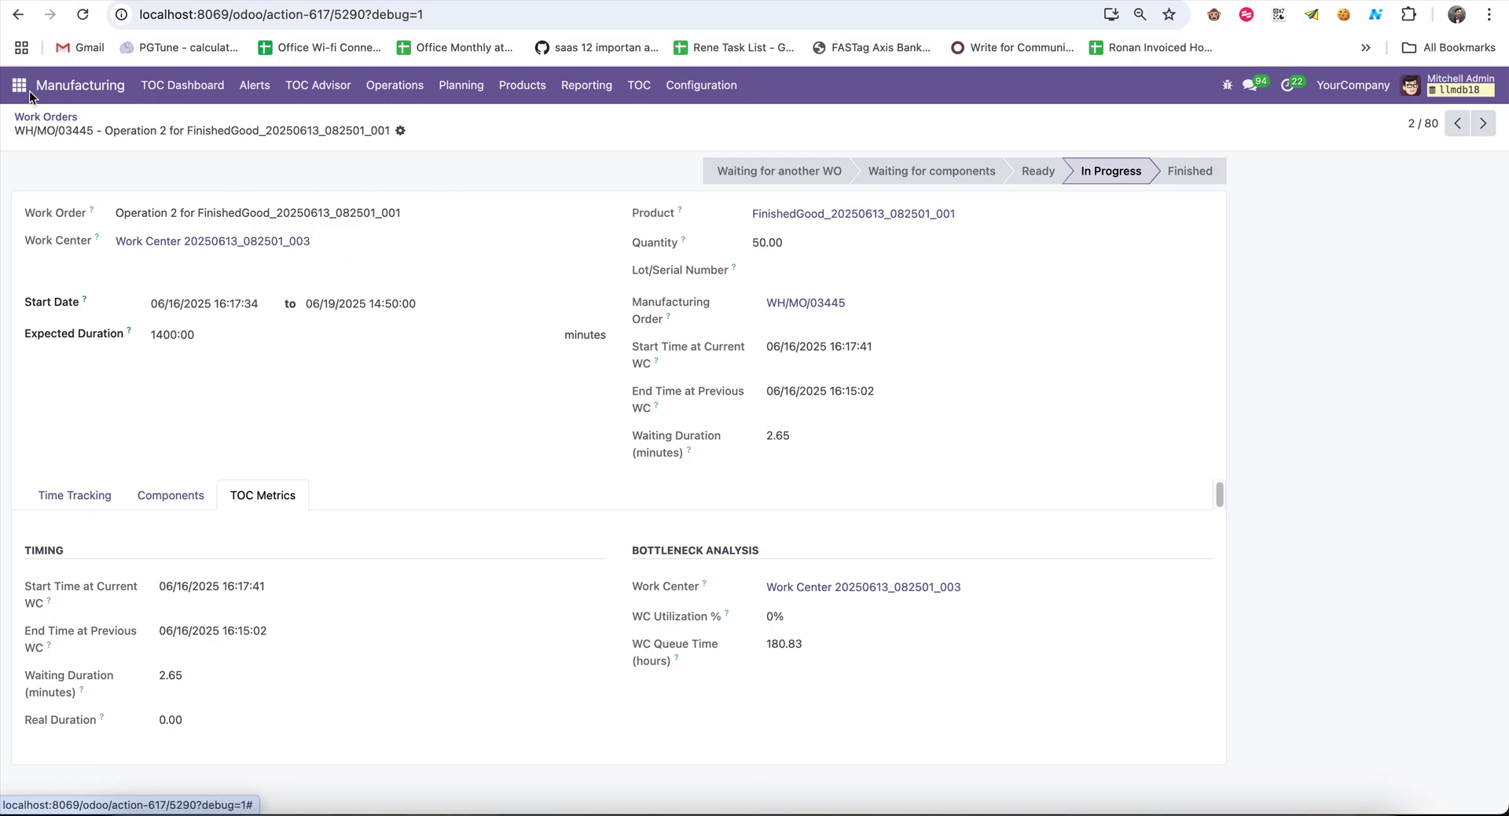
click(64, 115)
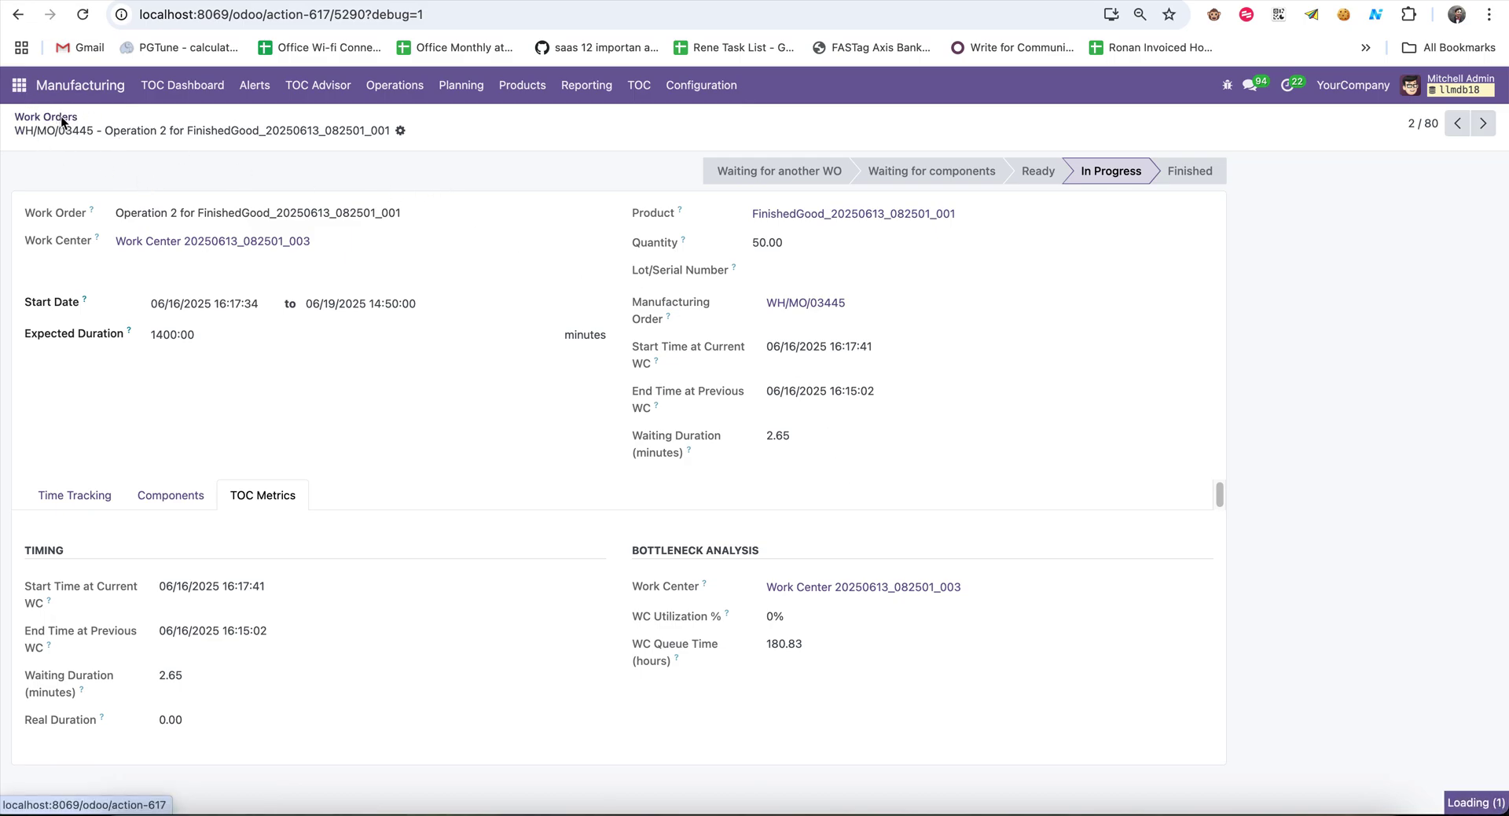
click(61, 117)
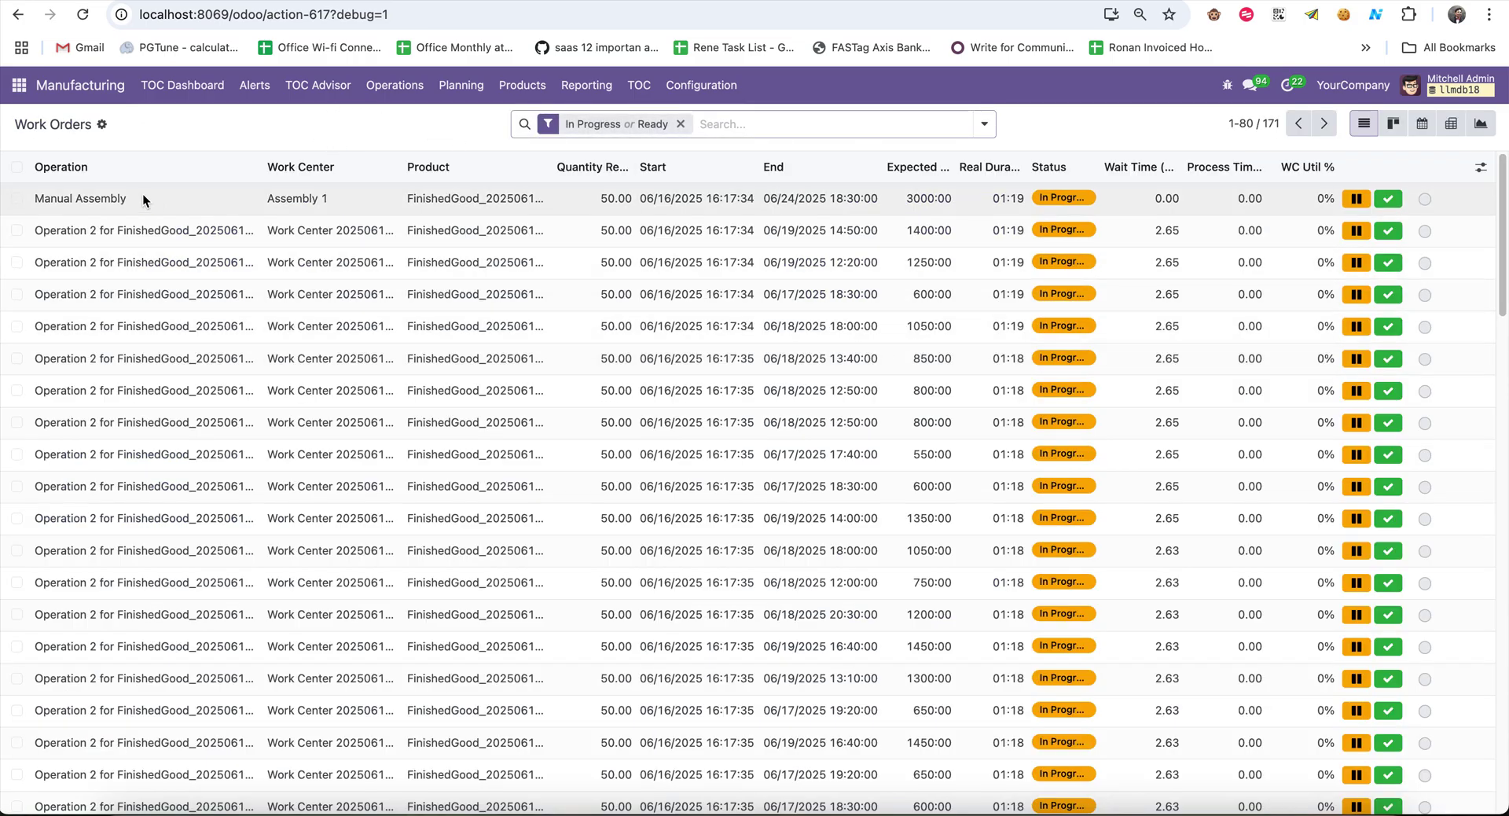
Select all 171 In Progress or Ready work orders and complete them in bulk
click(17, 167)
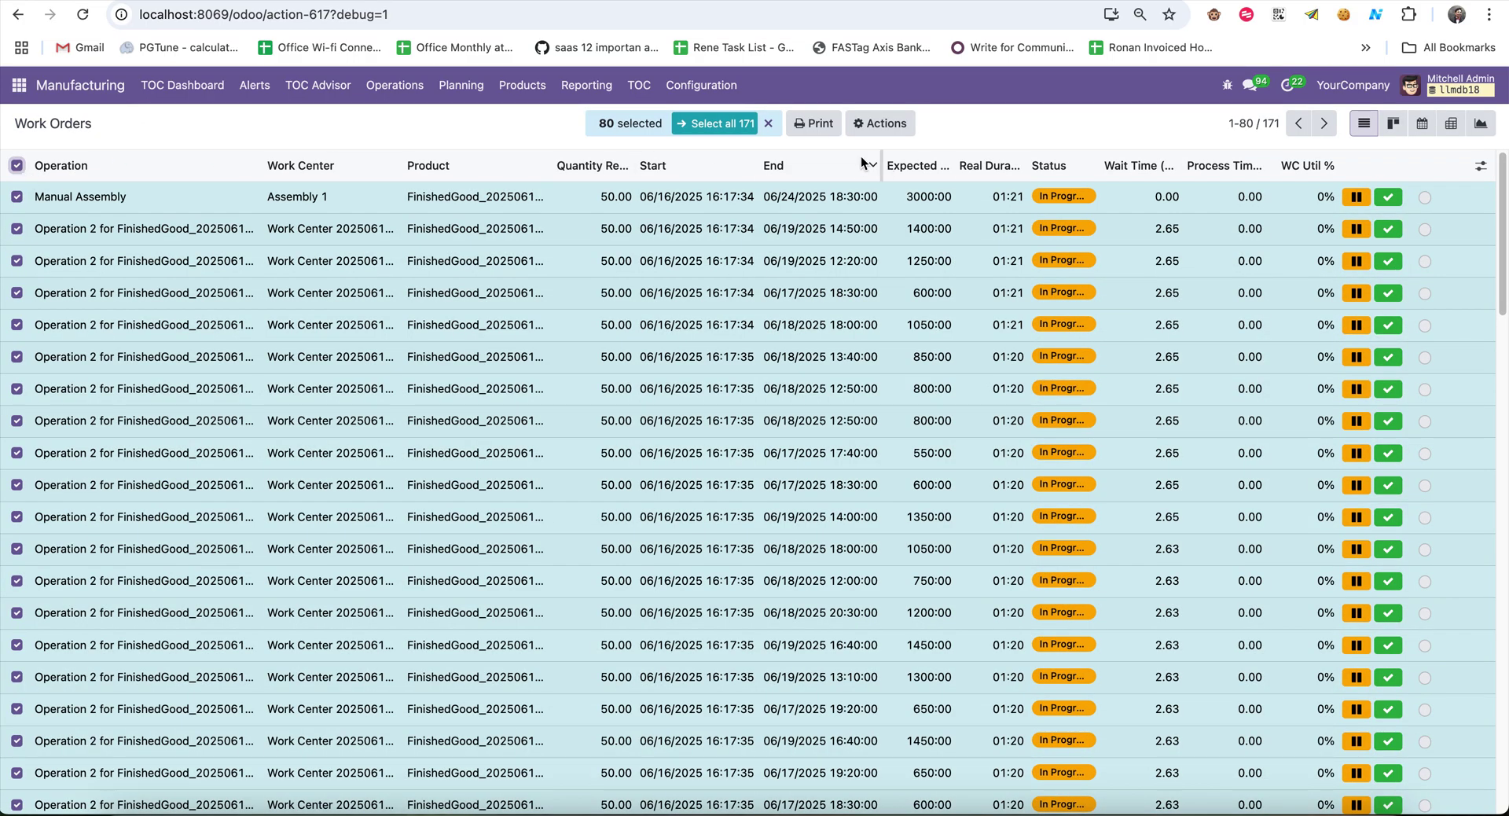
click(706, 122)
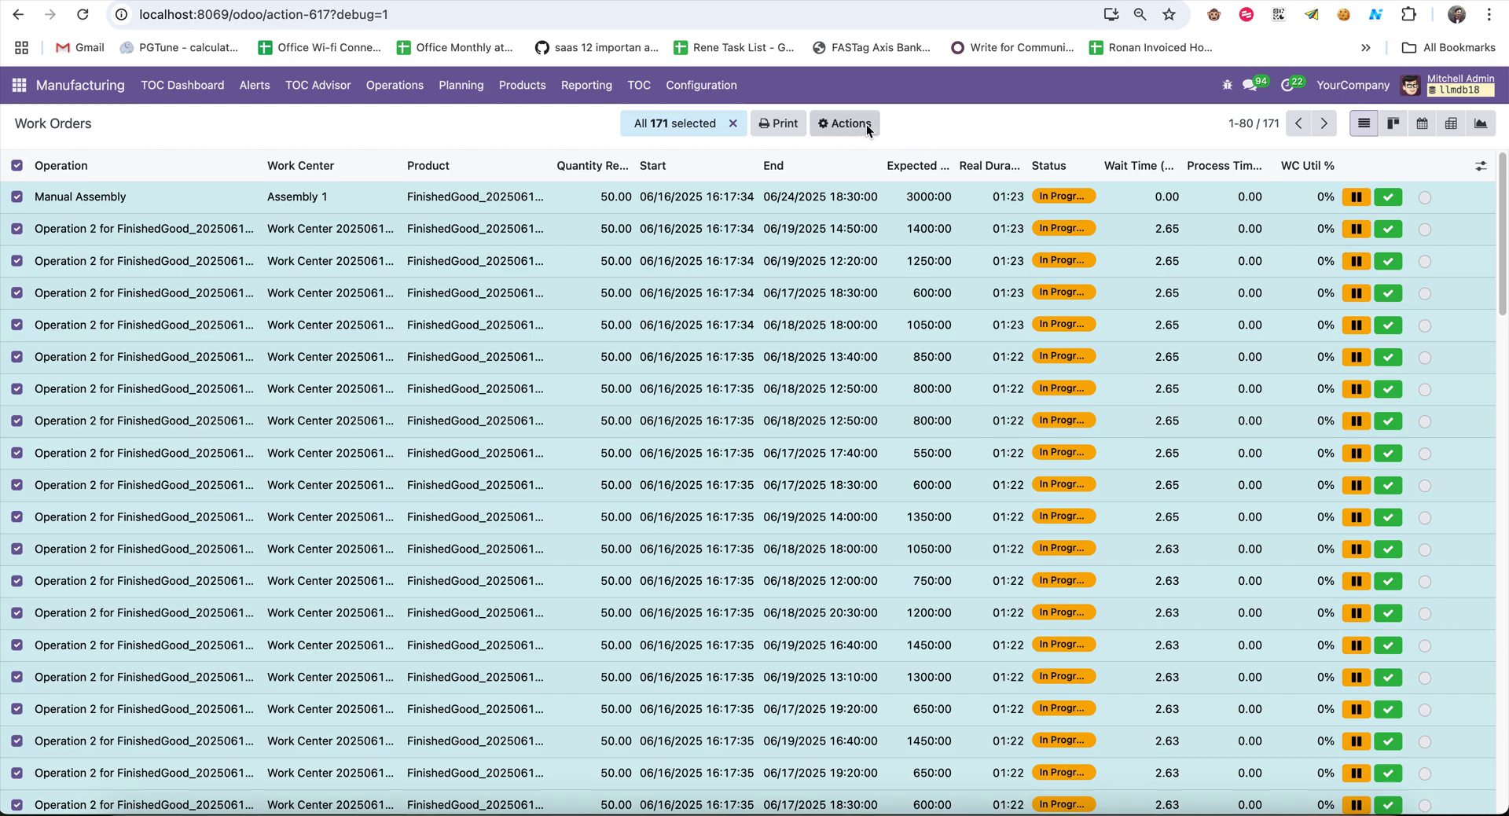
click(866, 125)
click(878, 256)
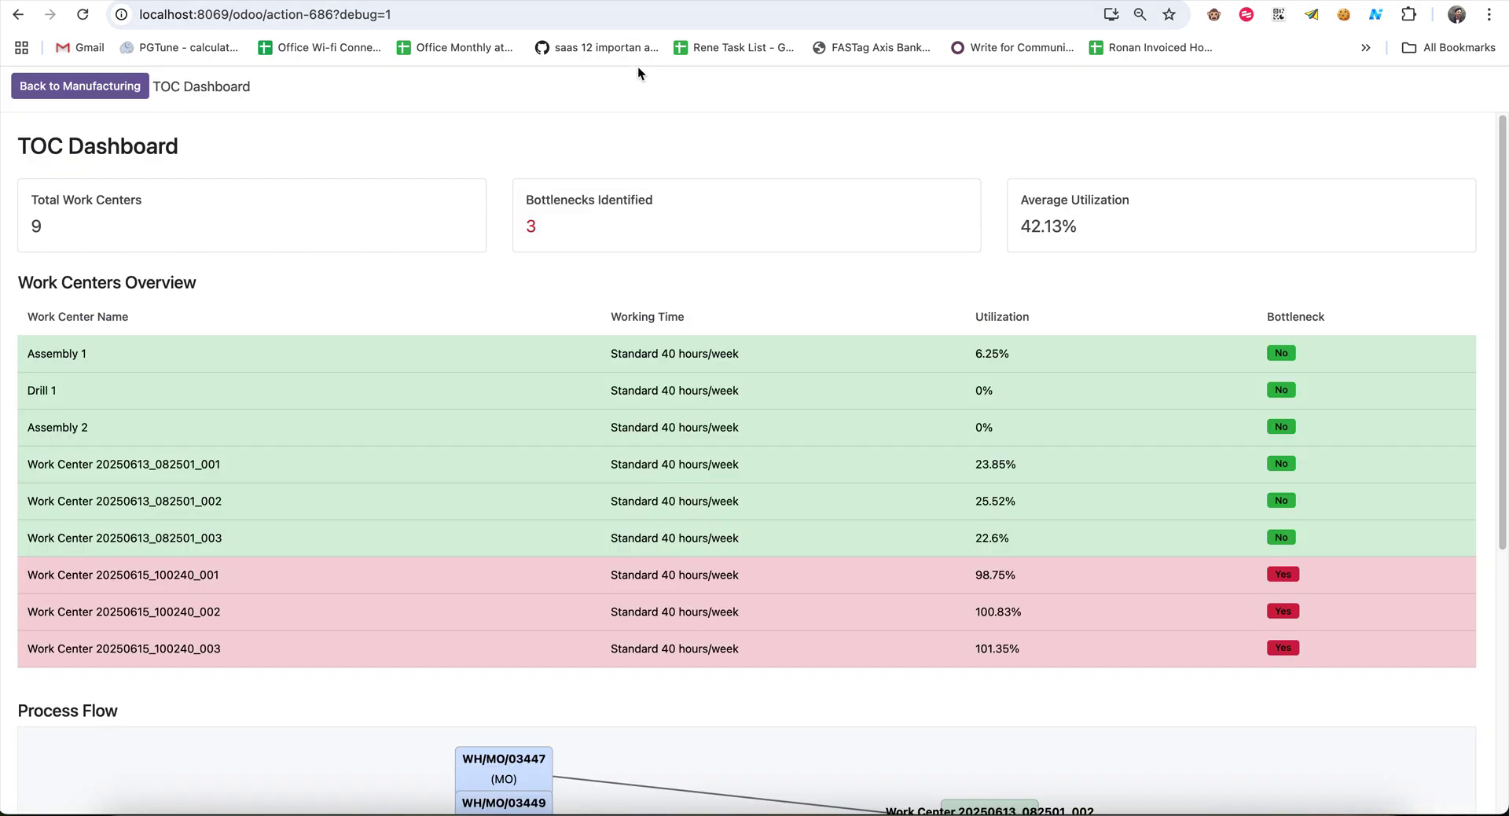
Reload the TOC Dashboard and review the work center utilization, bottlenecks and process flow after completing the work orders
click(554, 9)
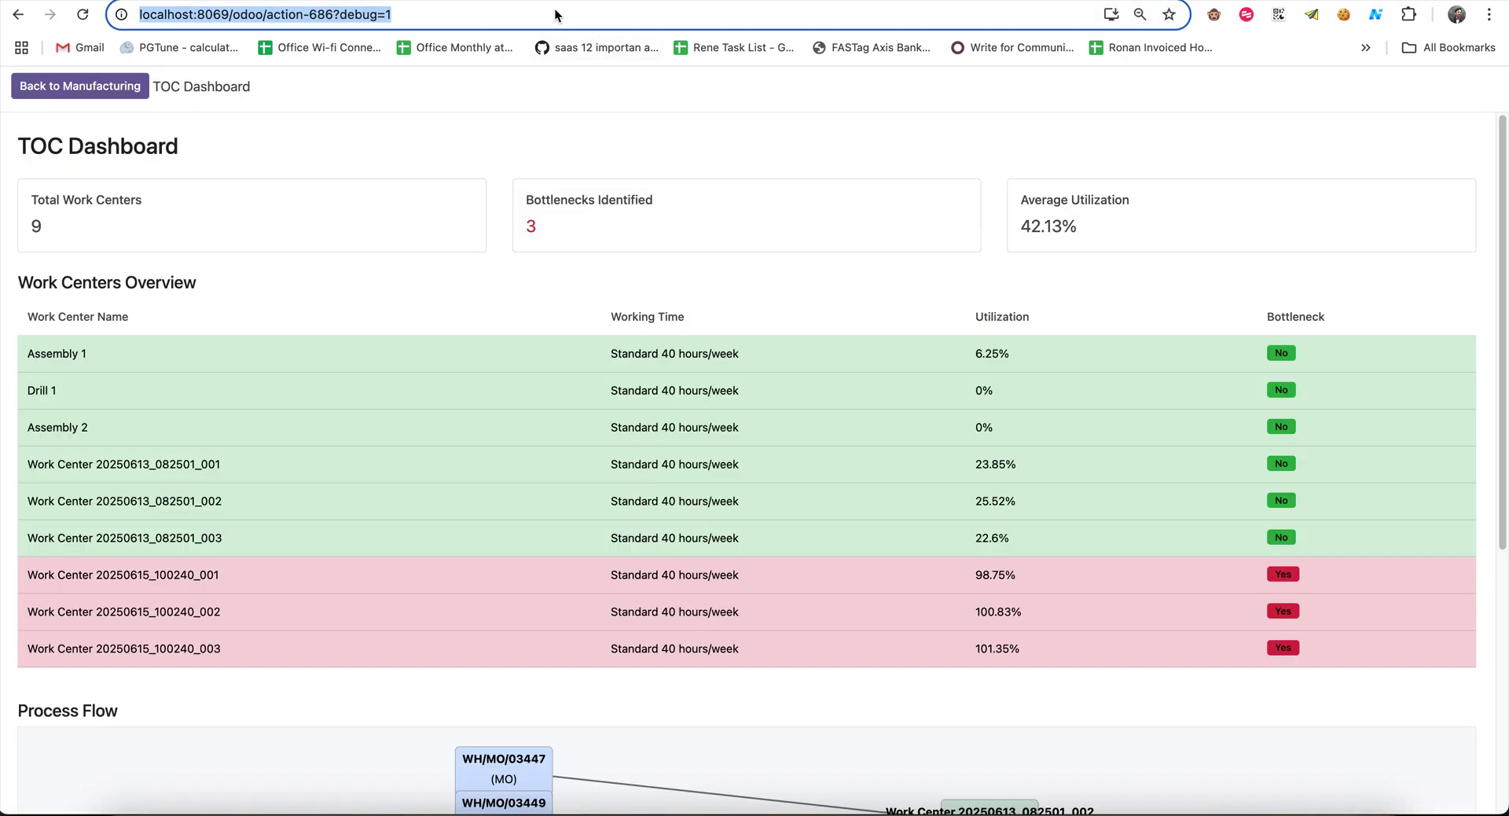
key(Return)
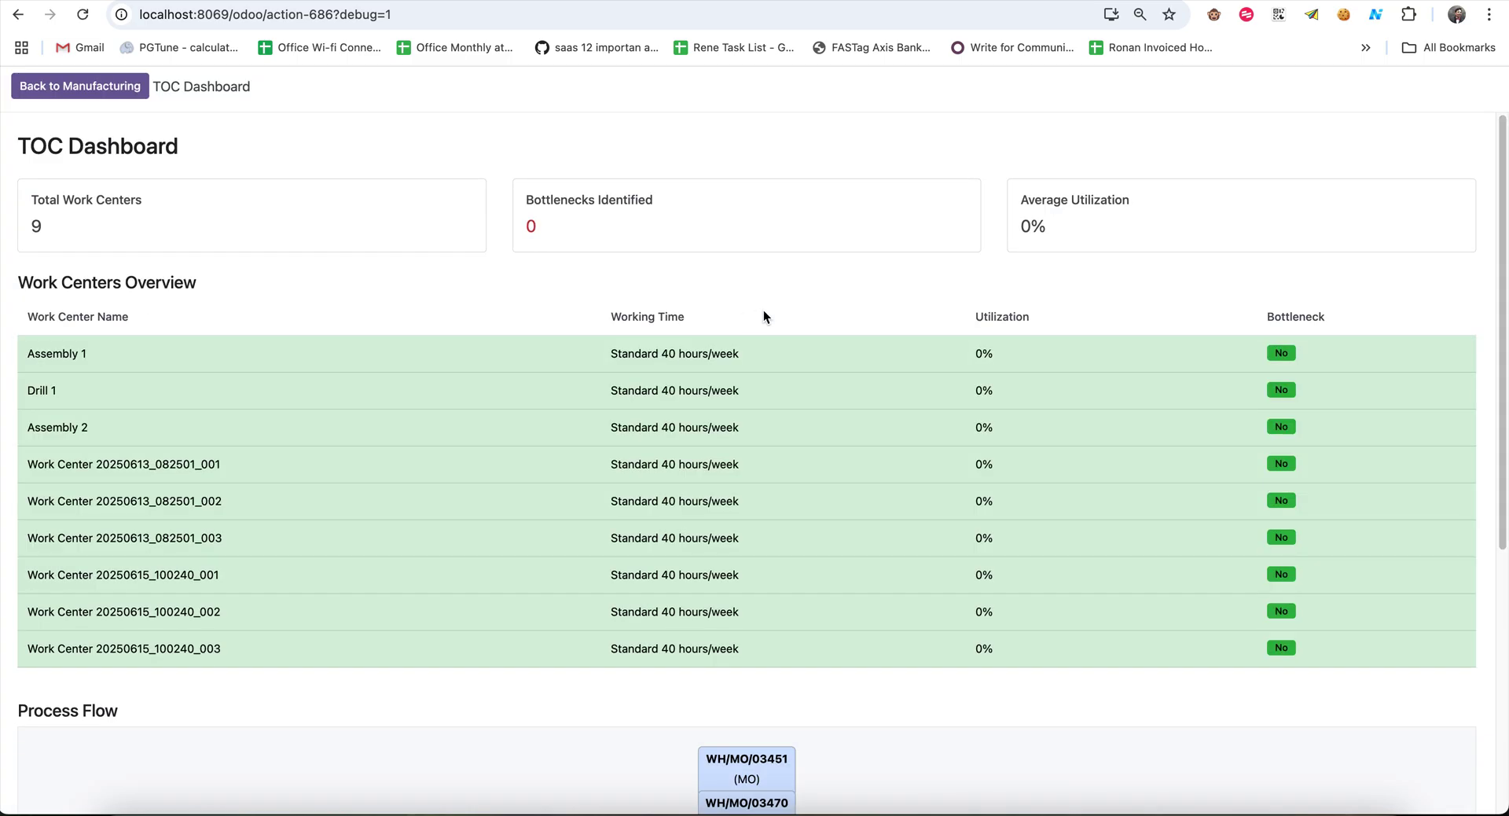
key(space)
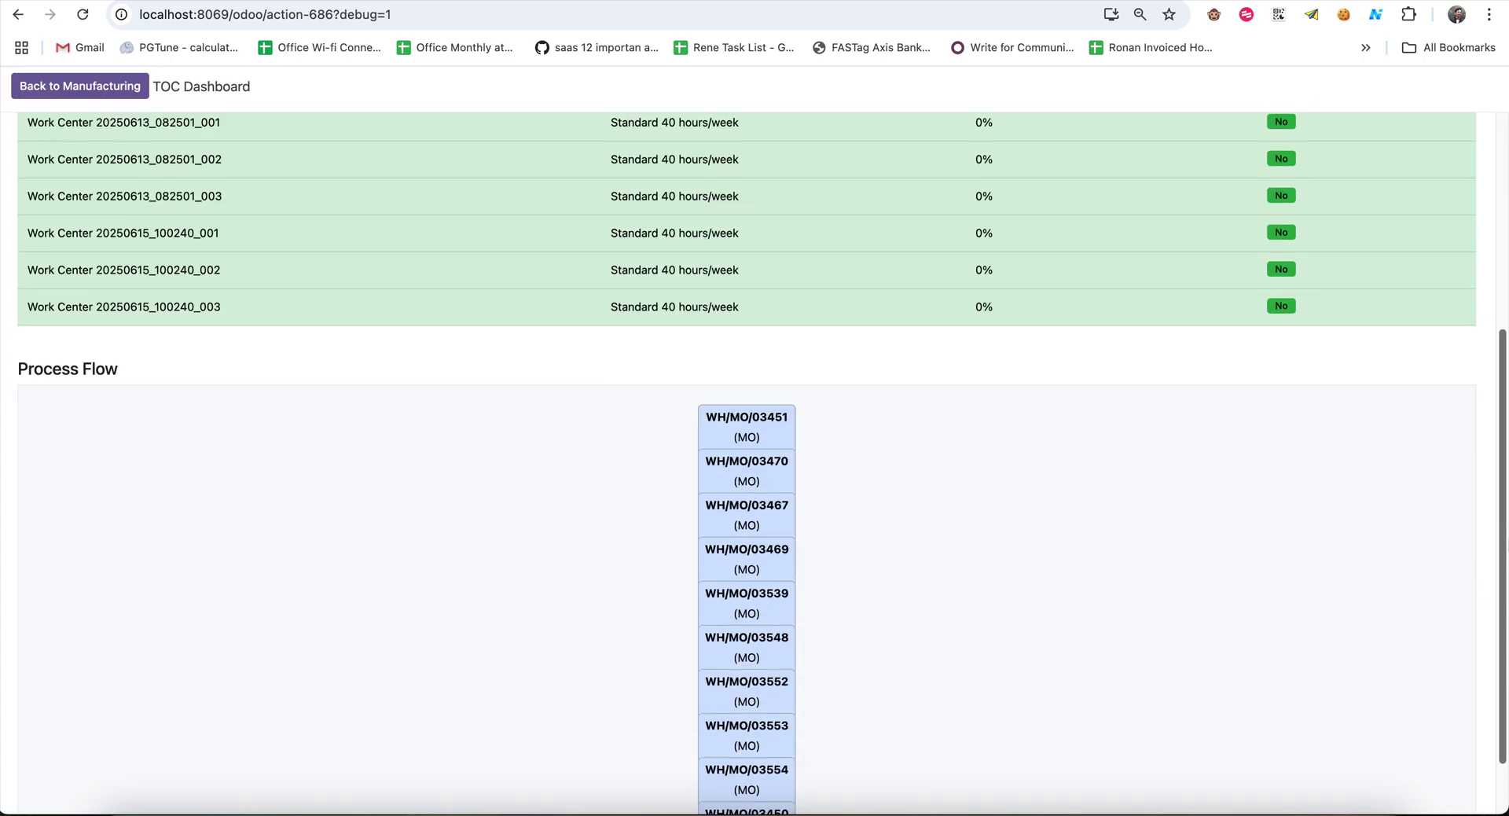
scroll(1486, 280, up, 5)
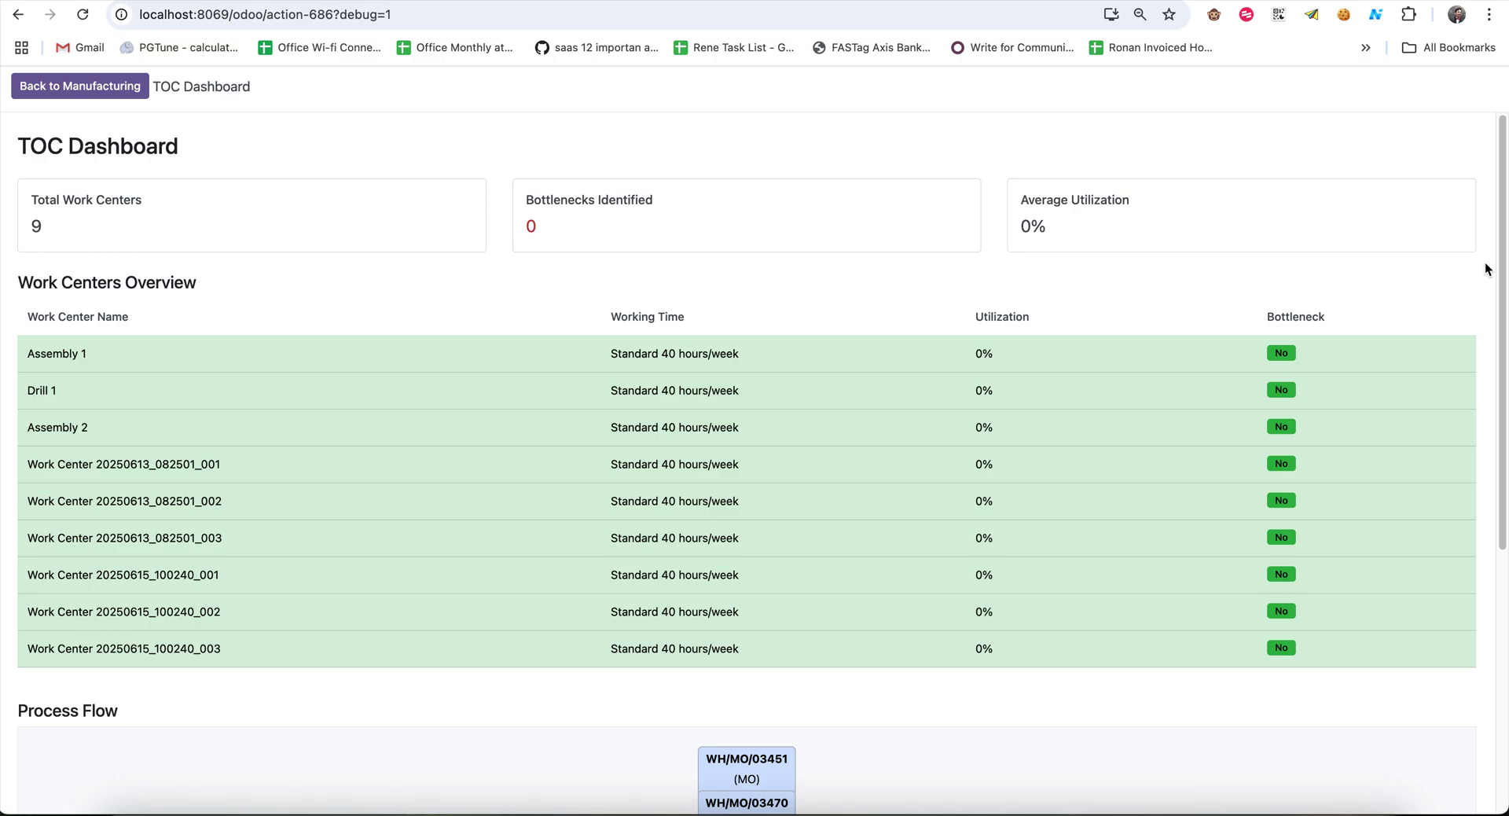
In Inventory, select all 54 confirmed manufacturing orders waiting to be manufactured and mark them as done
key(super+bracketleft)
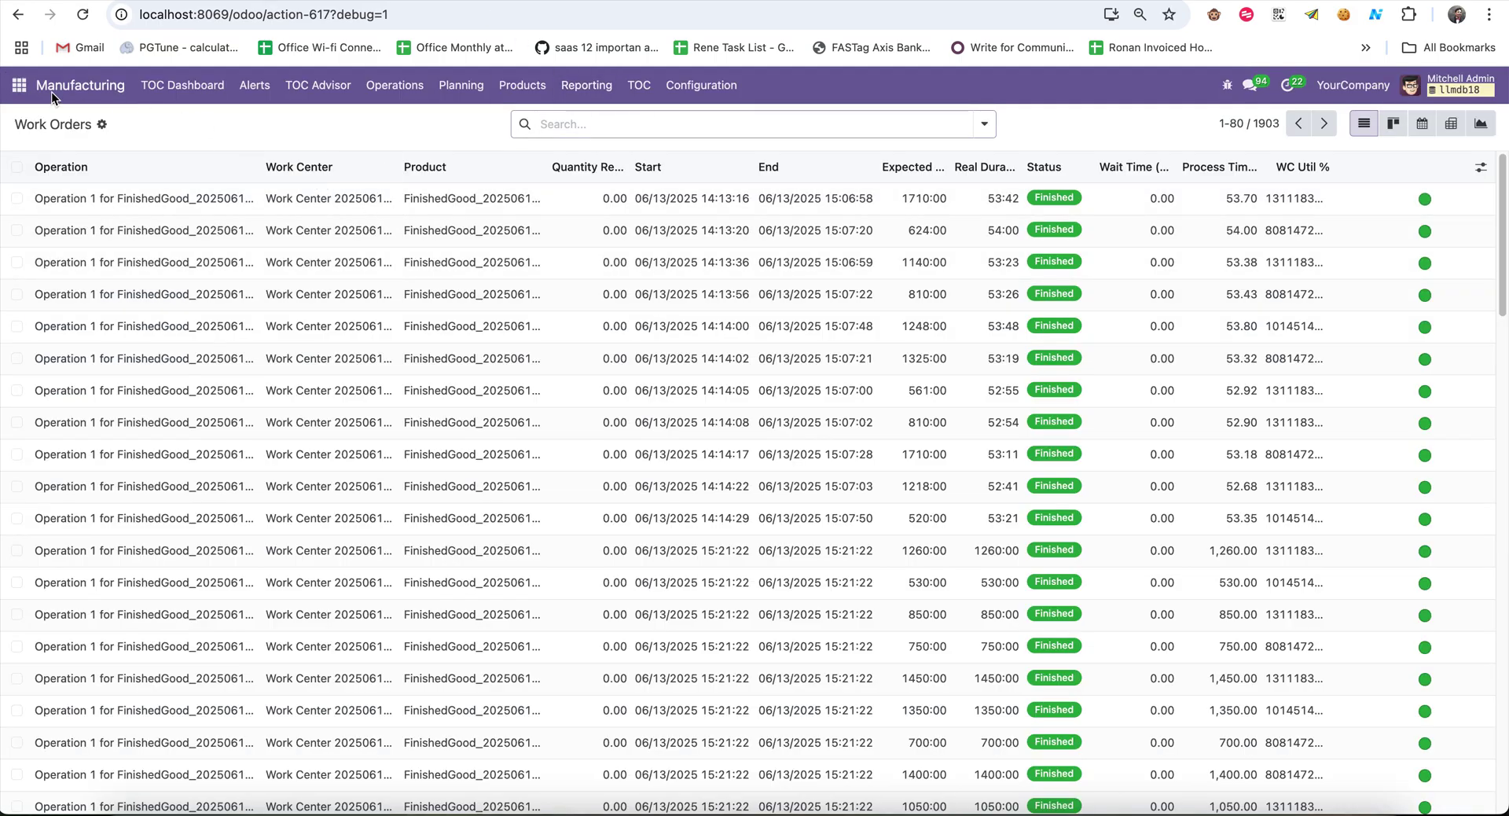
click(19, 85)
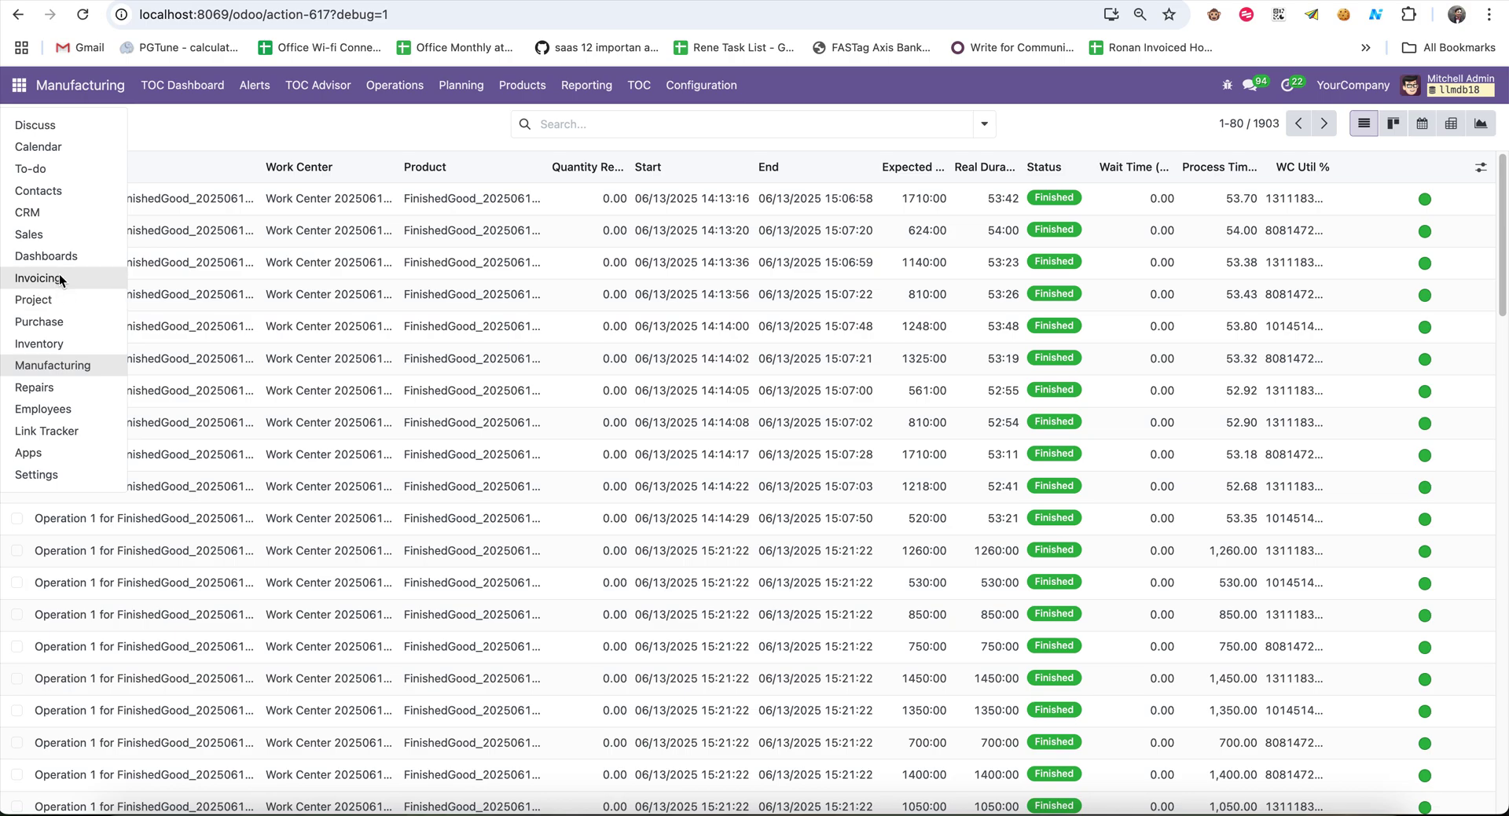
click(69, 343)
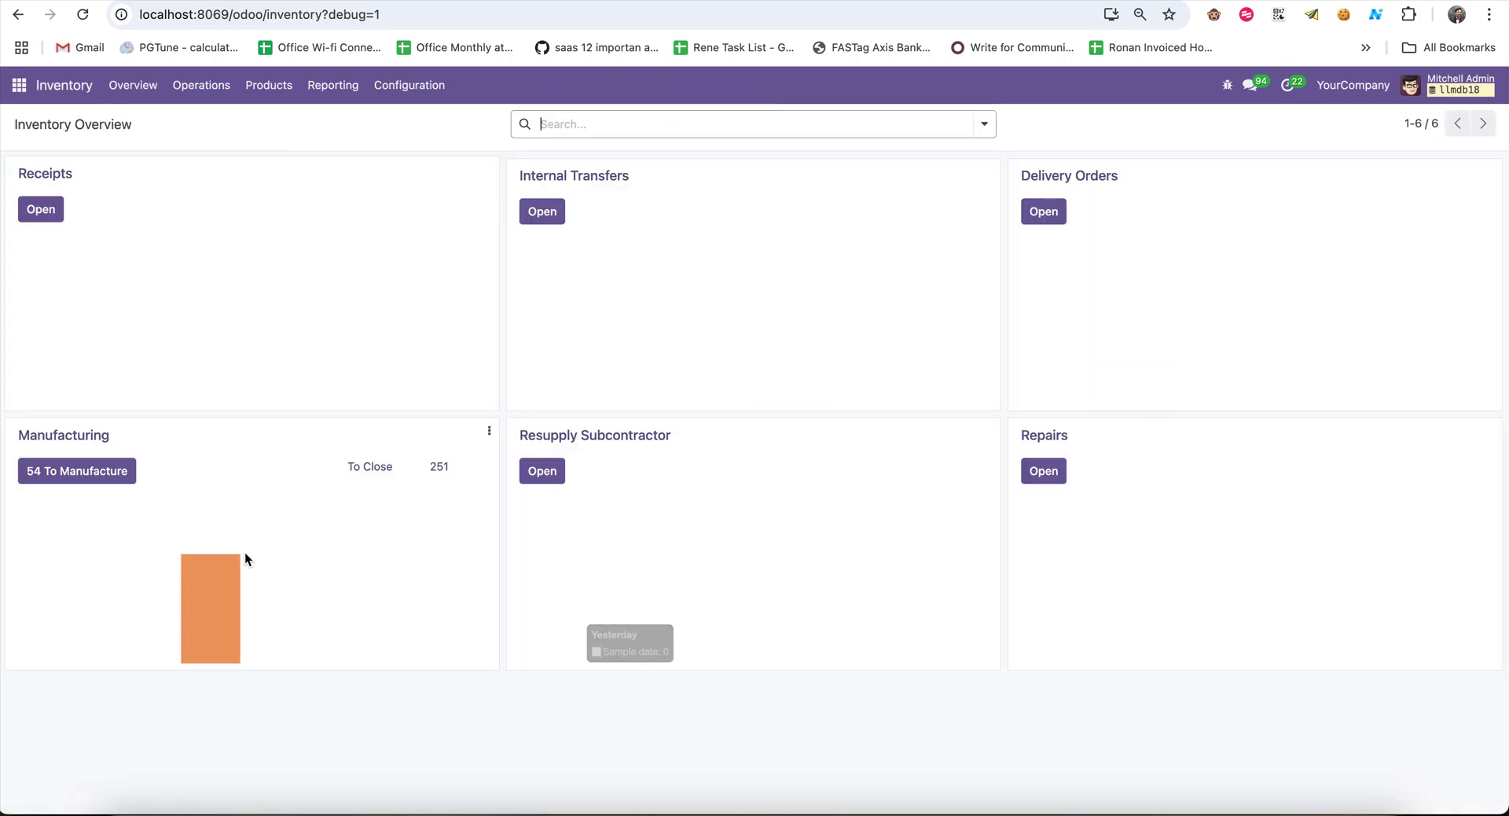
click(93, 476)
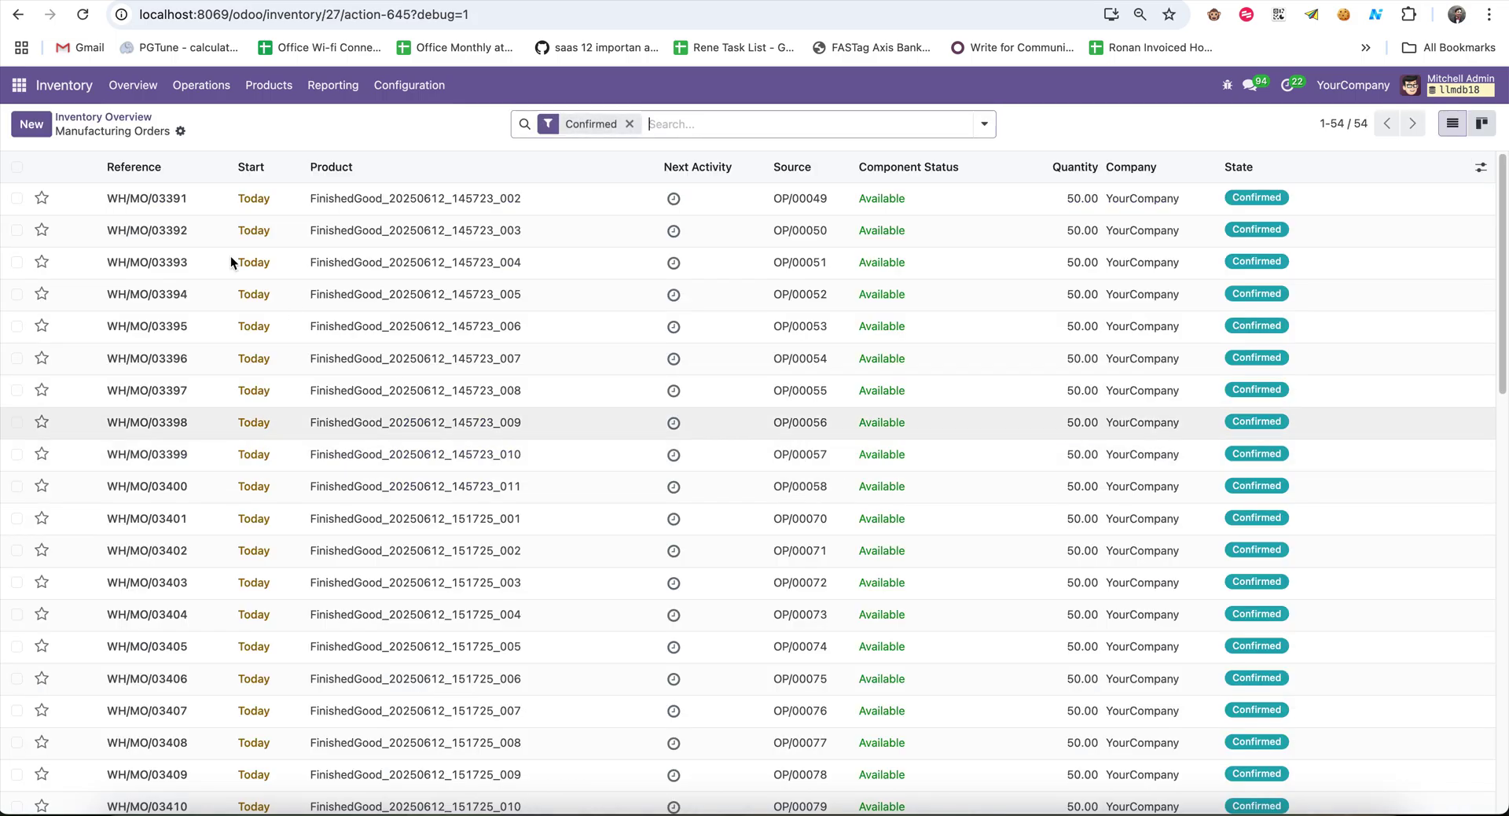
click(17, 167)
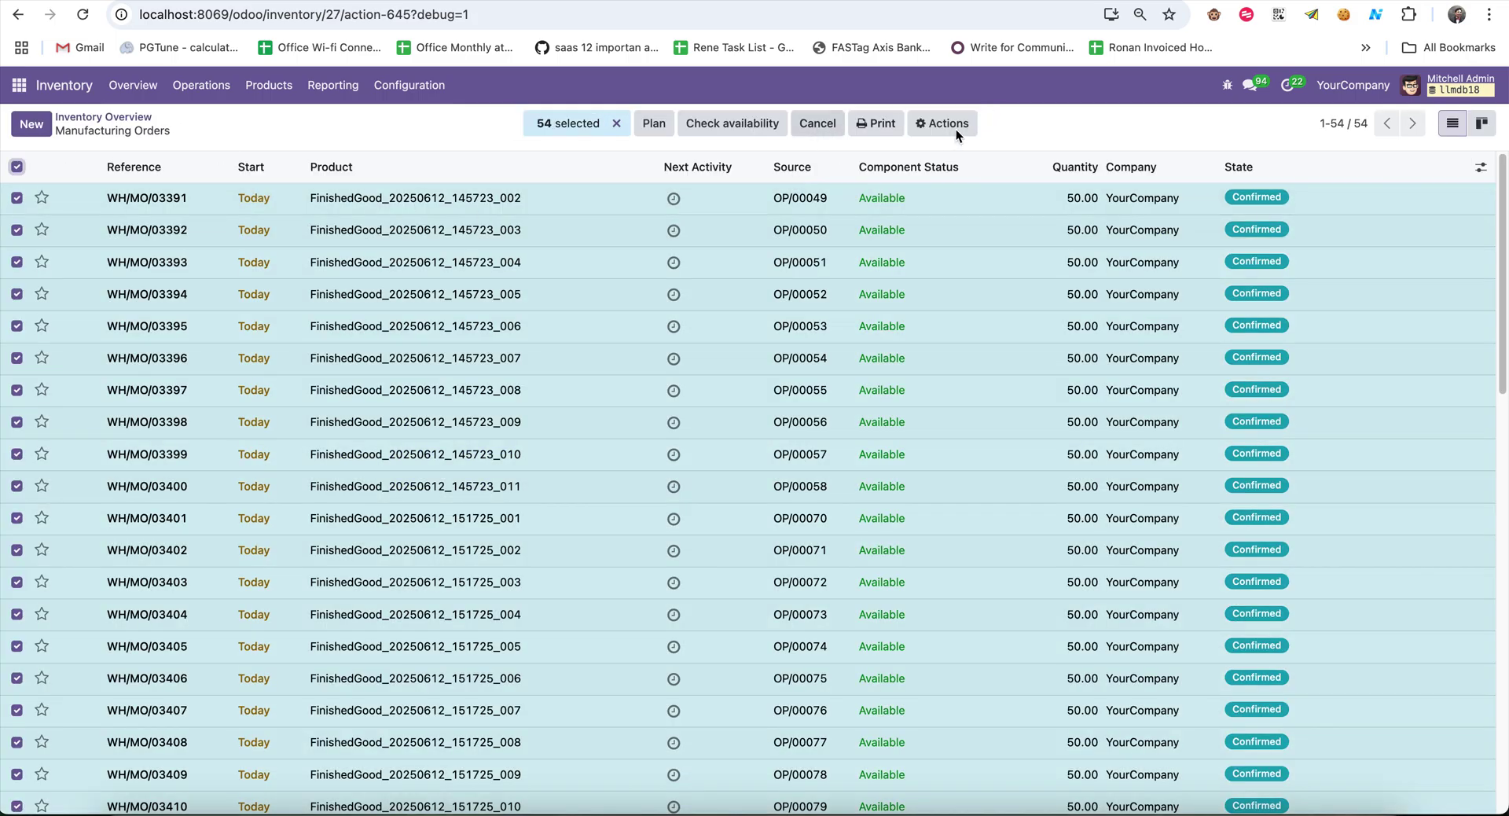
click(936, 123)
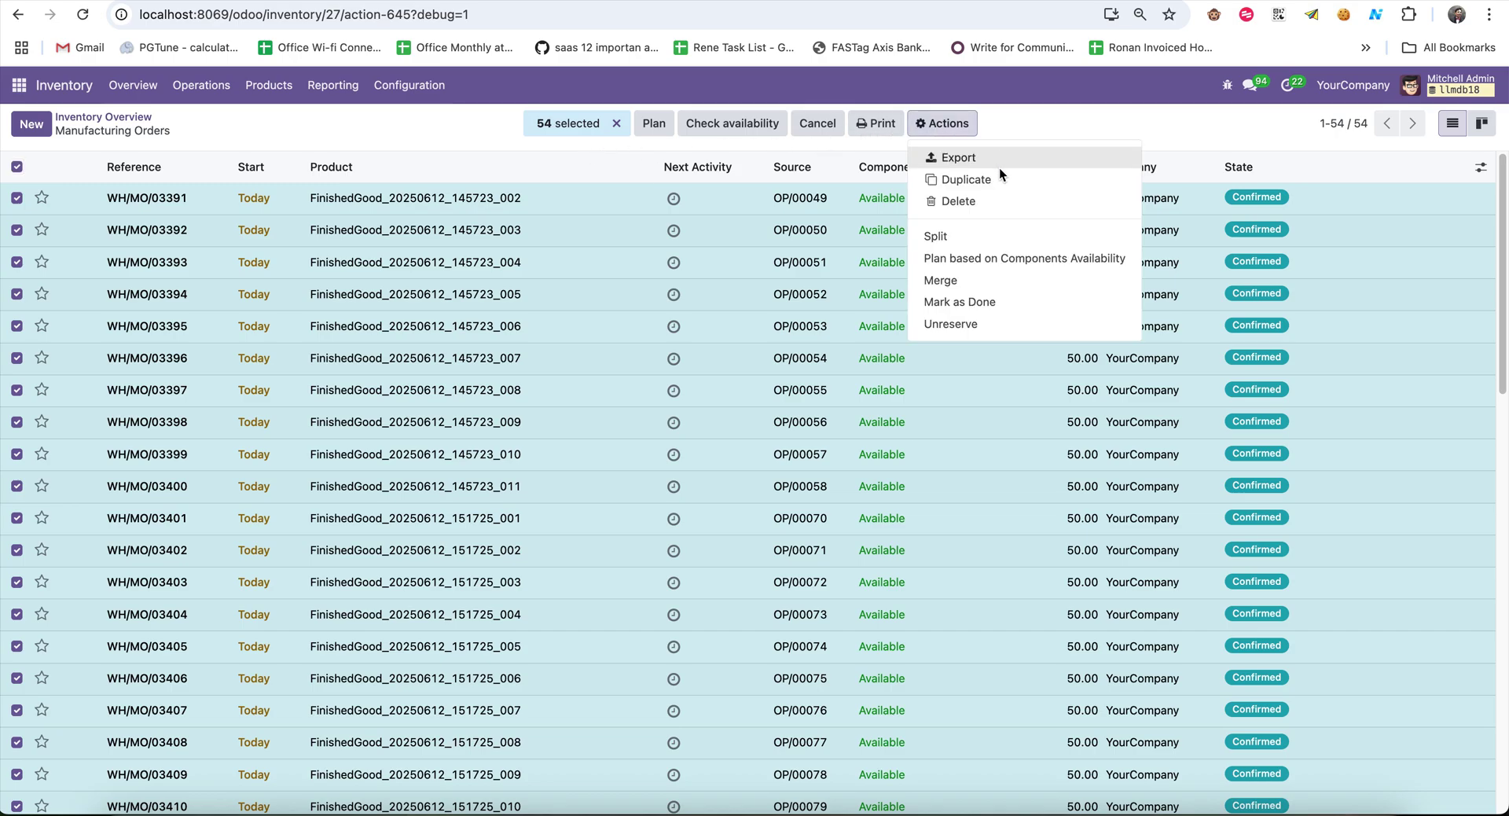
click(998, 305)
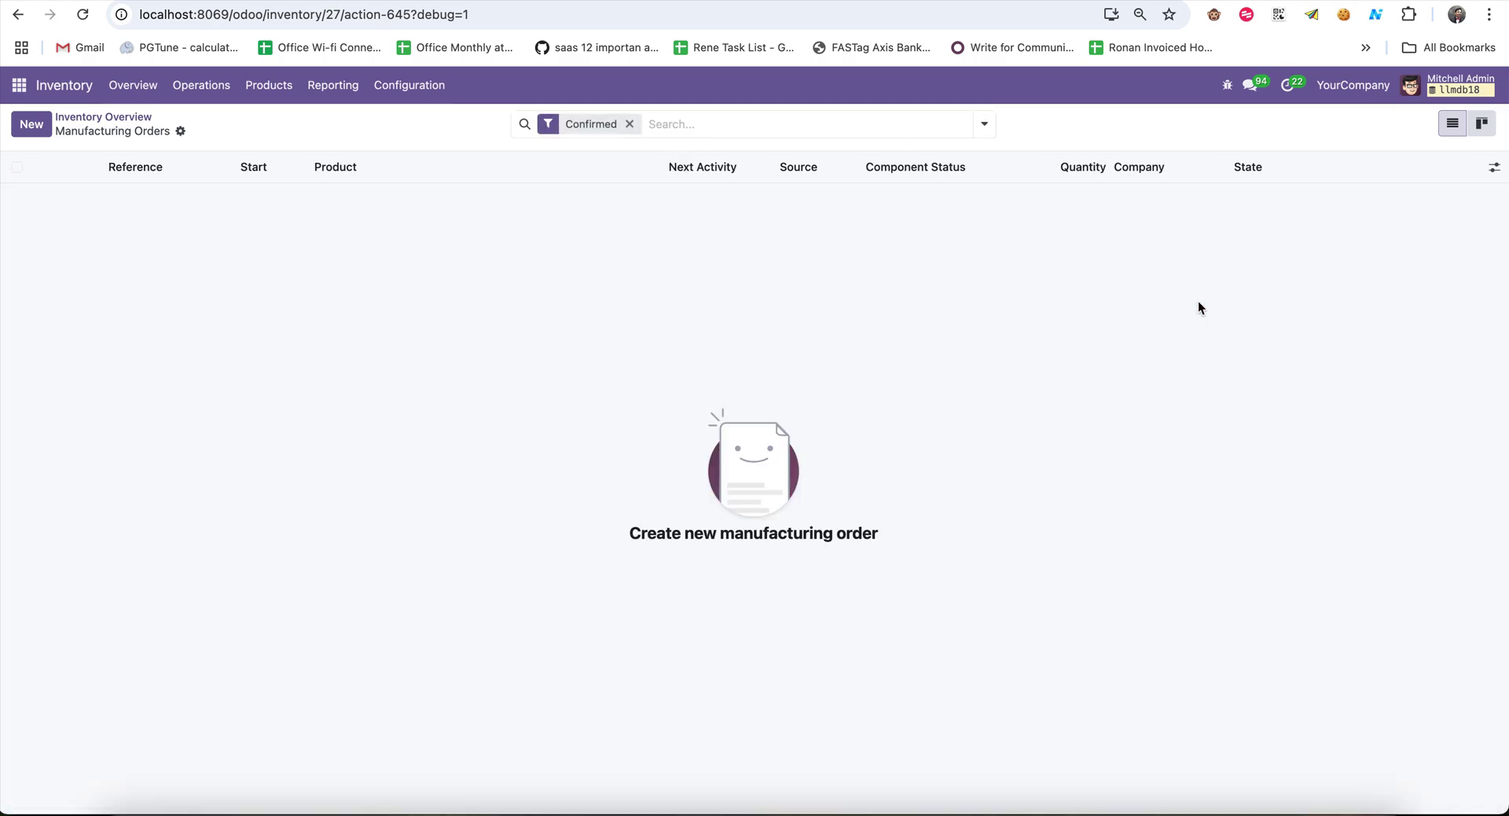
Check the TOC Dashboard after closing the manufacturing orders and return to the Manufacturing Orders list
click(22, 90)
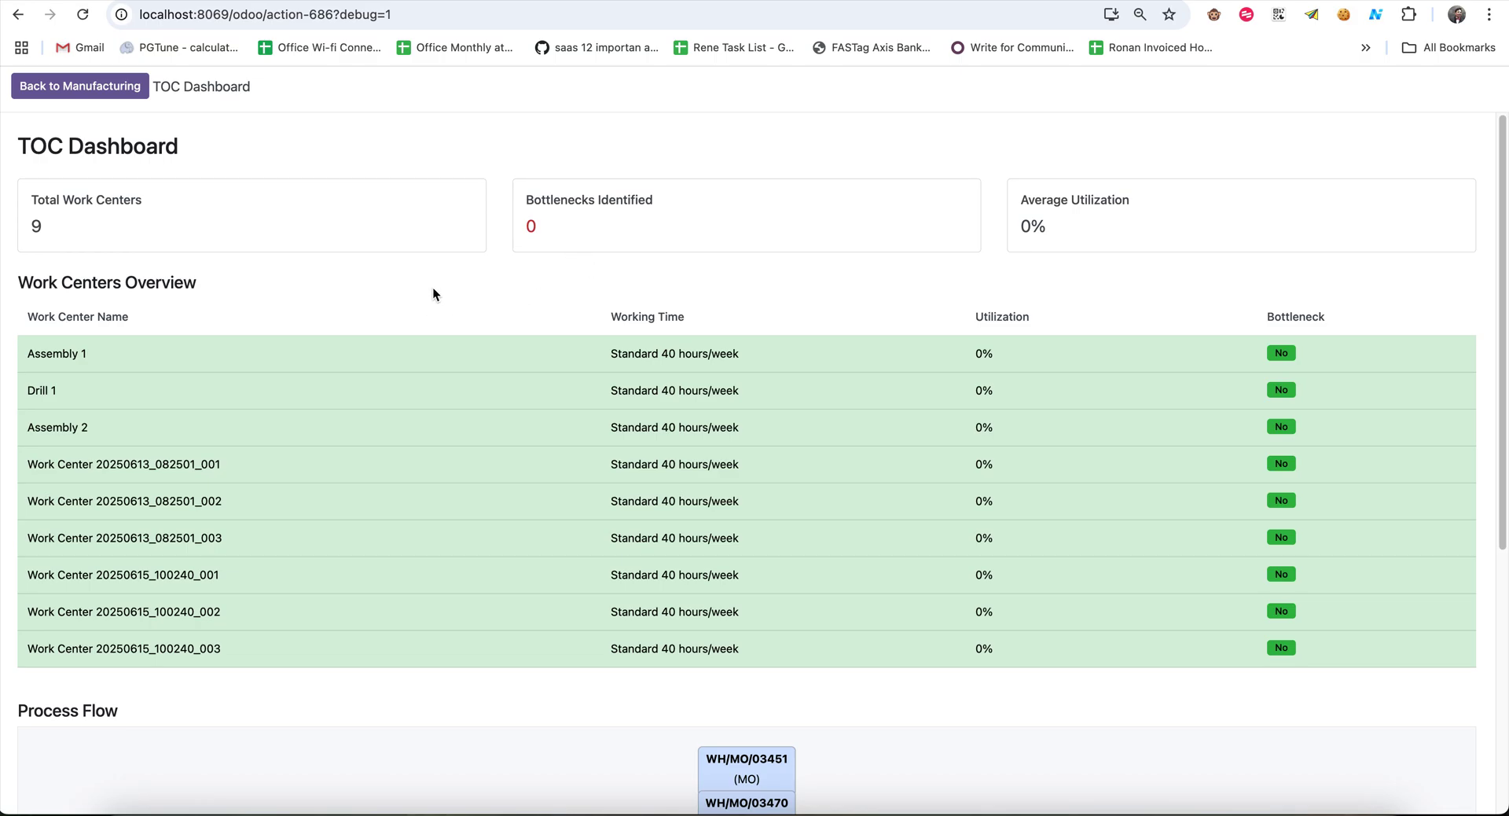
click(80, 85)
key(alt+Left)
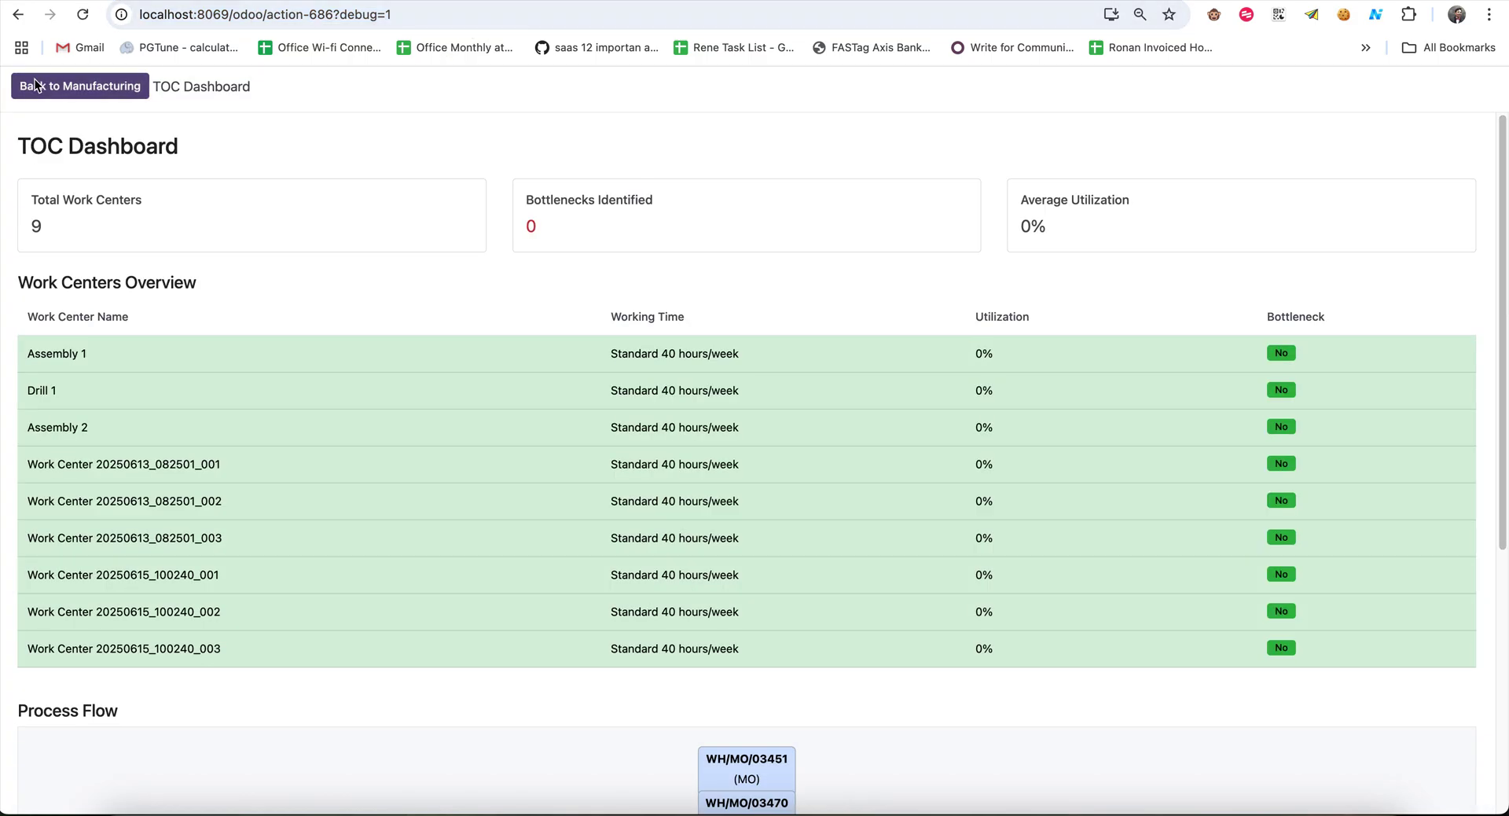
click(54, 88)
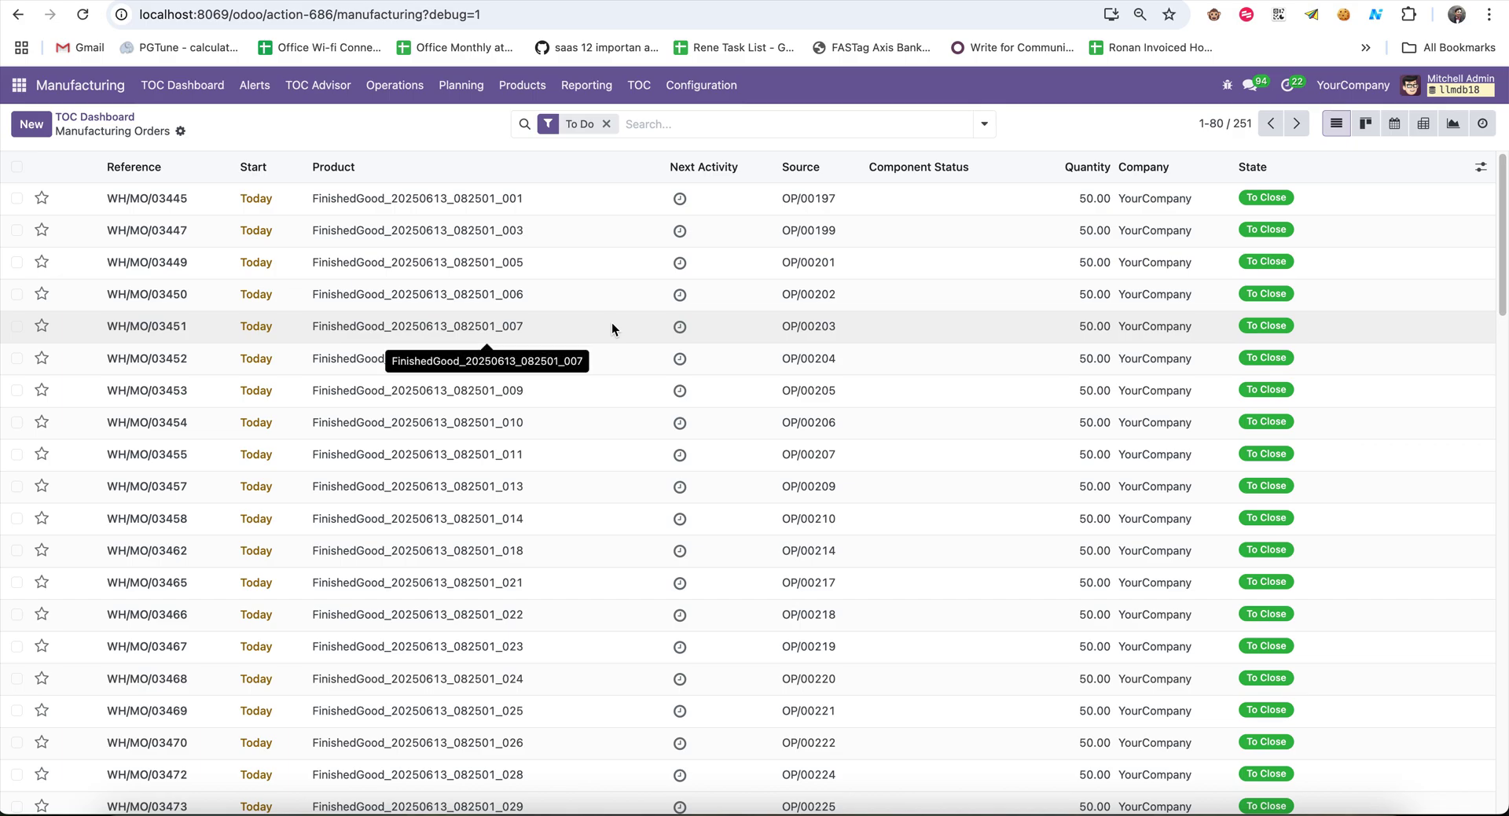
Go to the TOC simulation scenarios and run the simulation for SIM/2025/0020, covering 06/01/2025 to 06/16/2025 with 30 orders
click(639, 87)
click(676, 127)
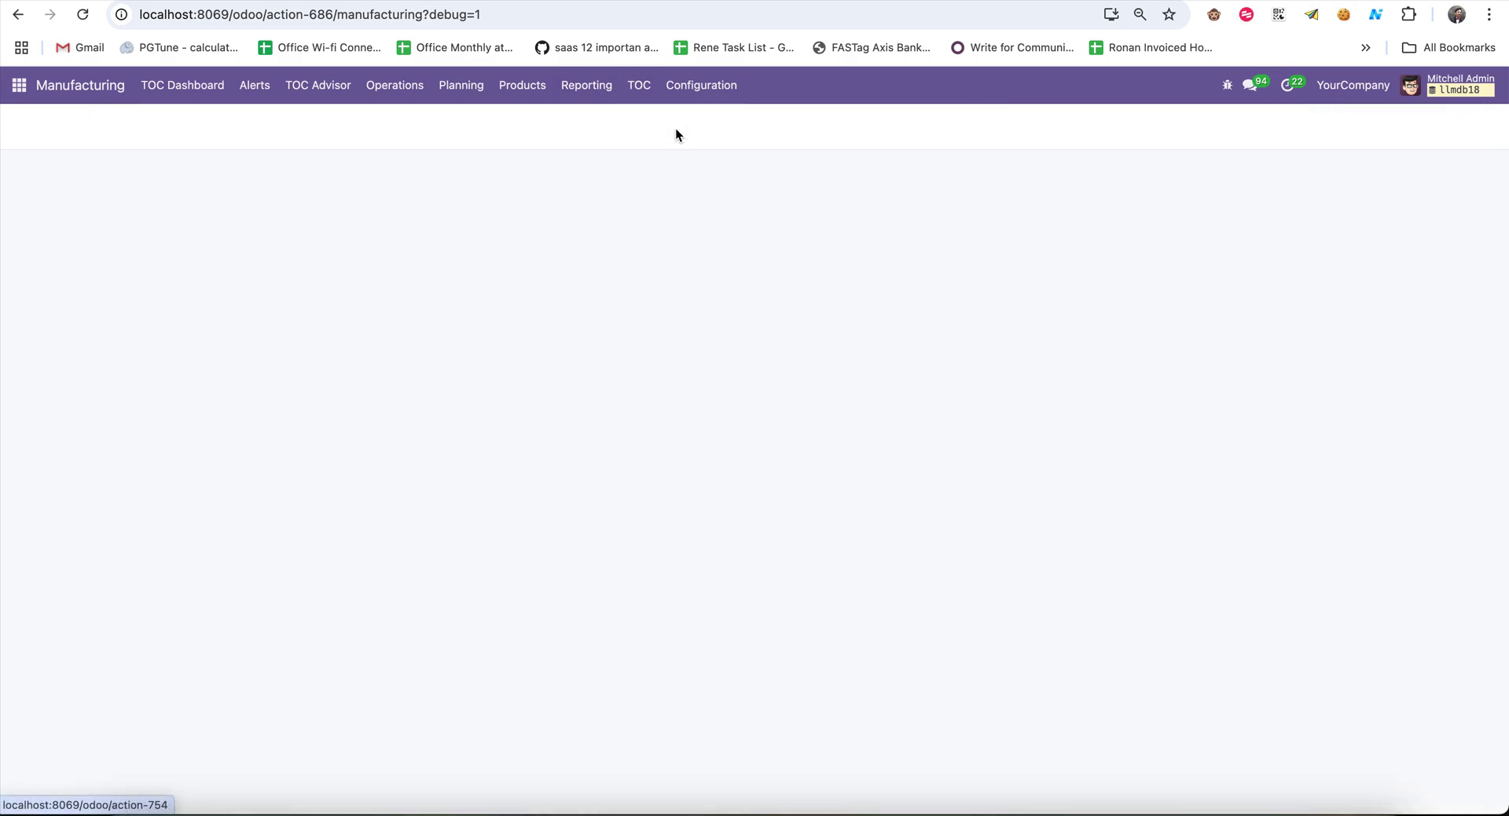
scroll(487, 615, down, 2)
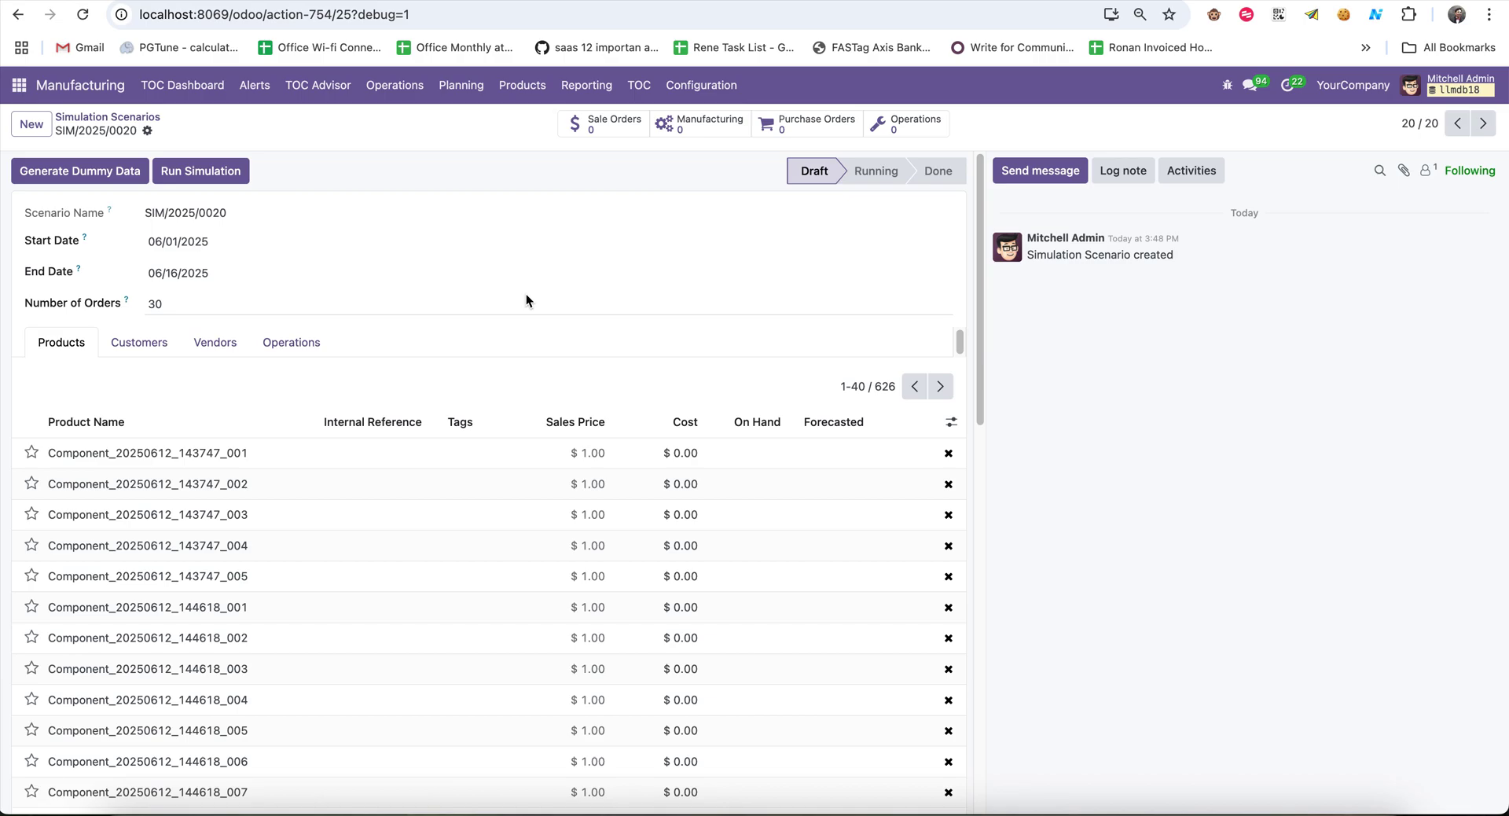
click(214, 181)
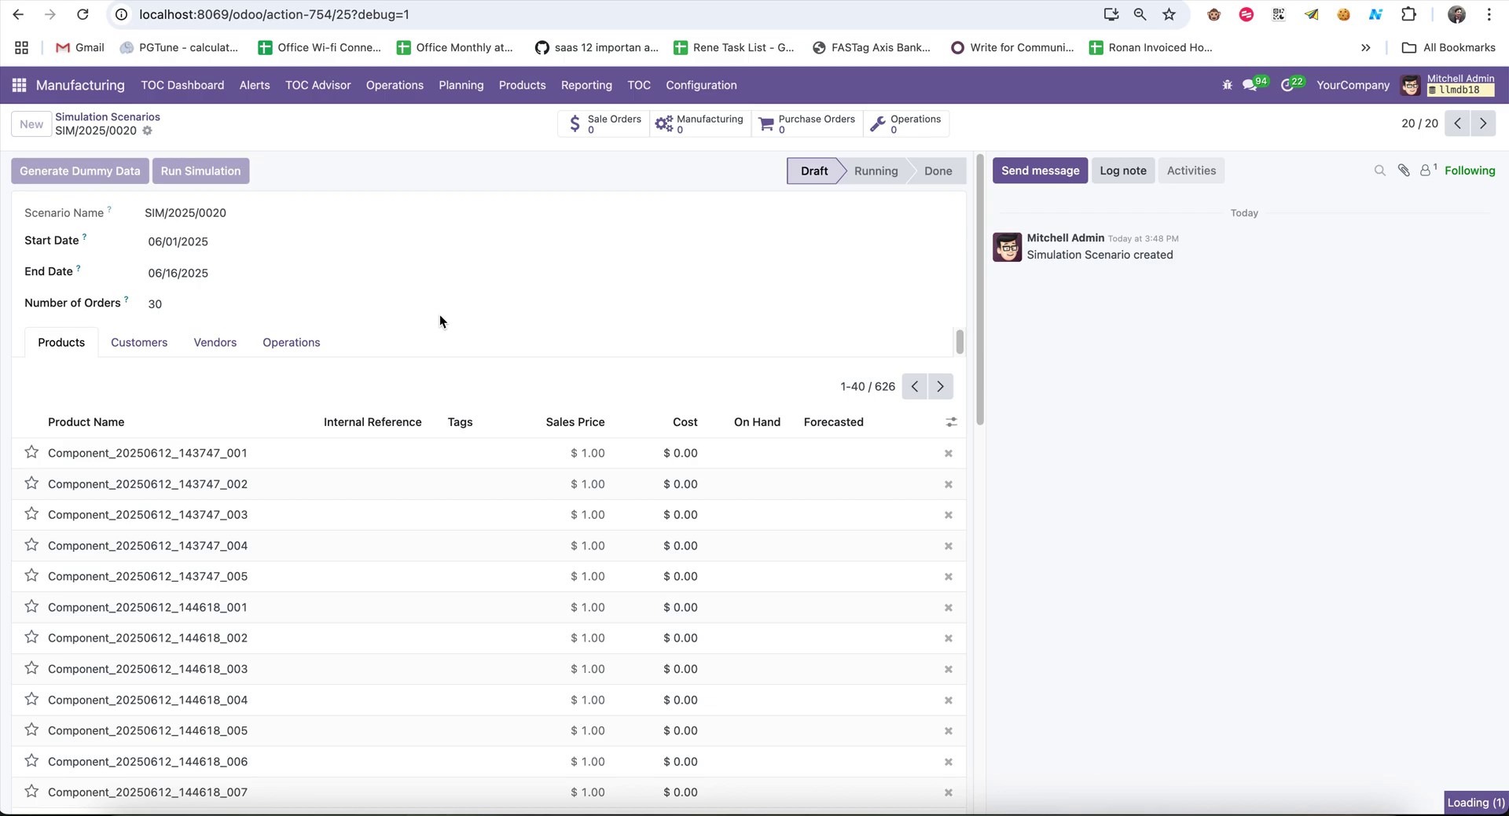
Page through the scenario's product list to examine the components and finished goods with their stock quantities
scroll(319, 489, down, 10)
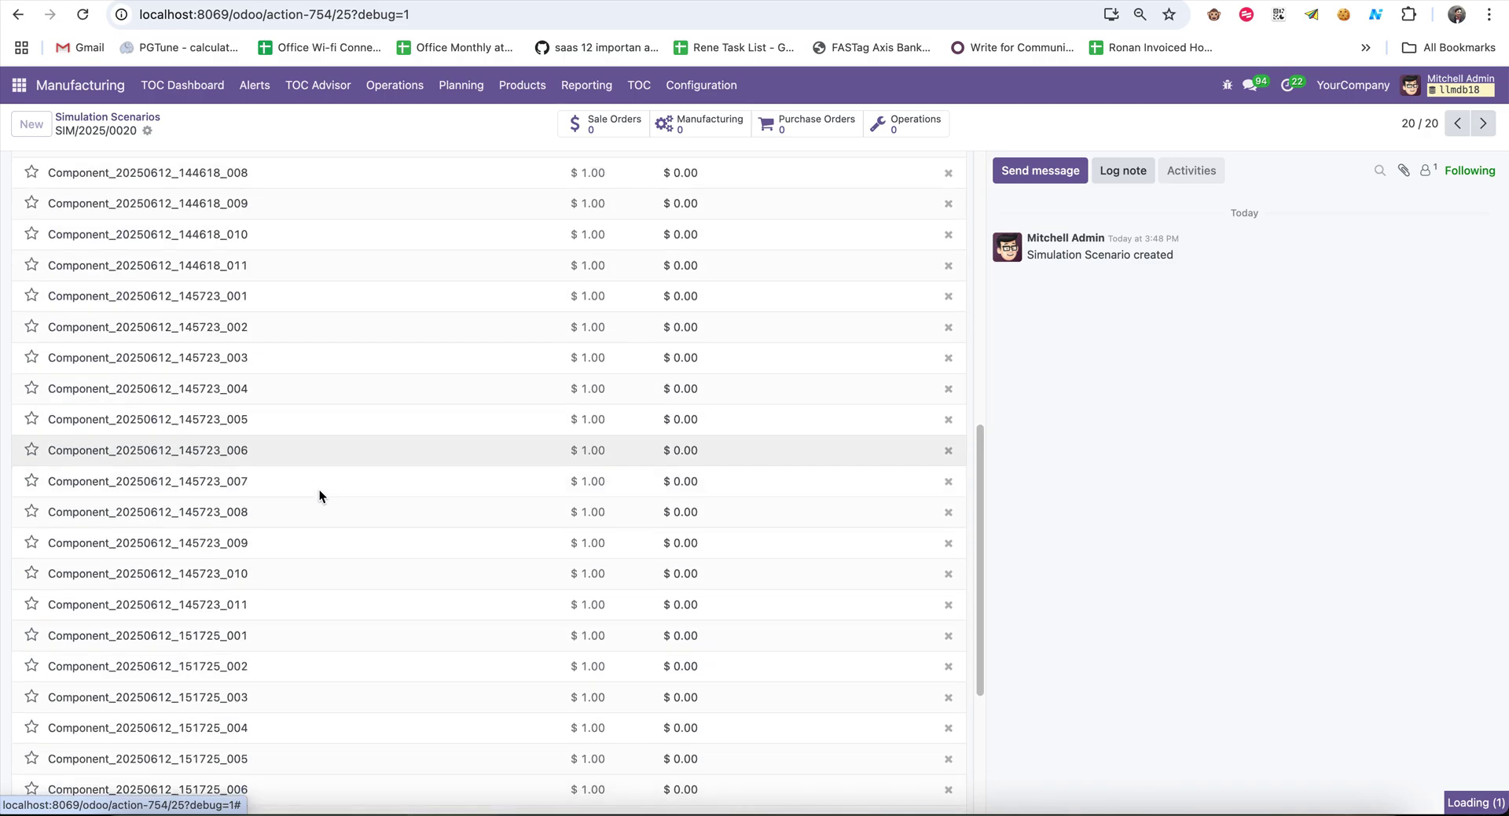
scroll(319, 479, up, 3)
scroll(613, 463, up, 7)
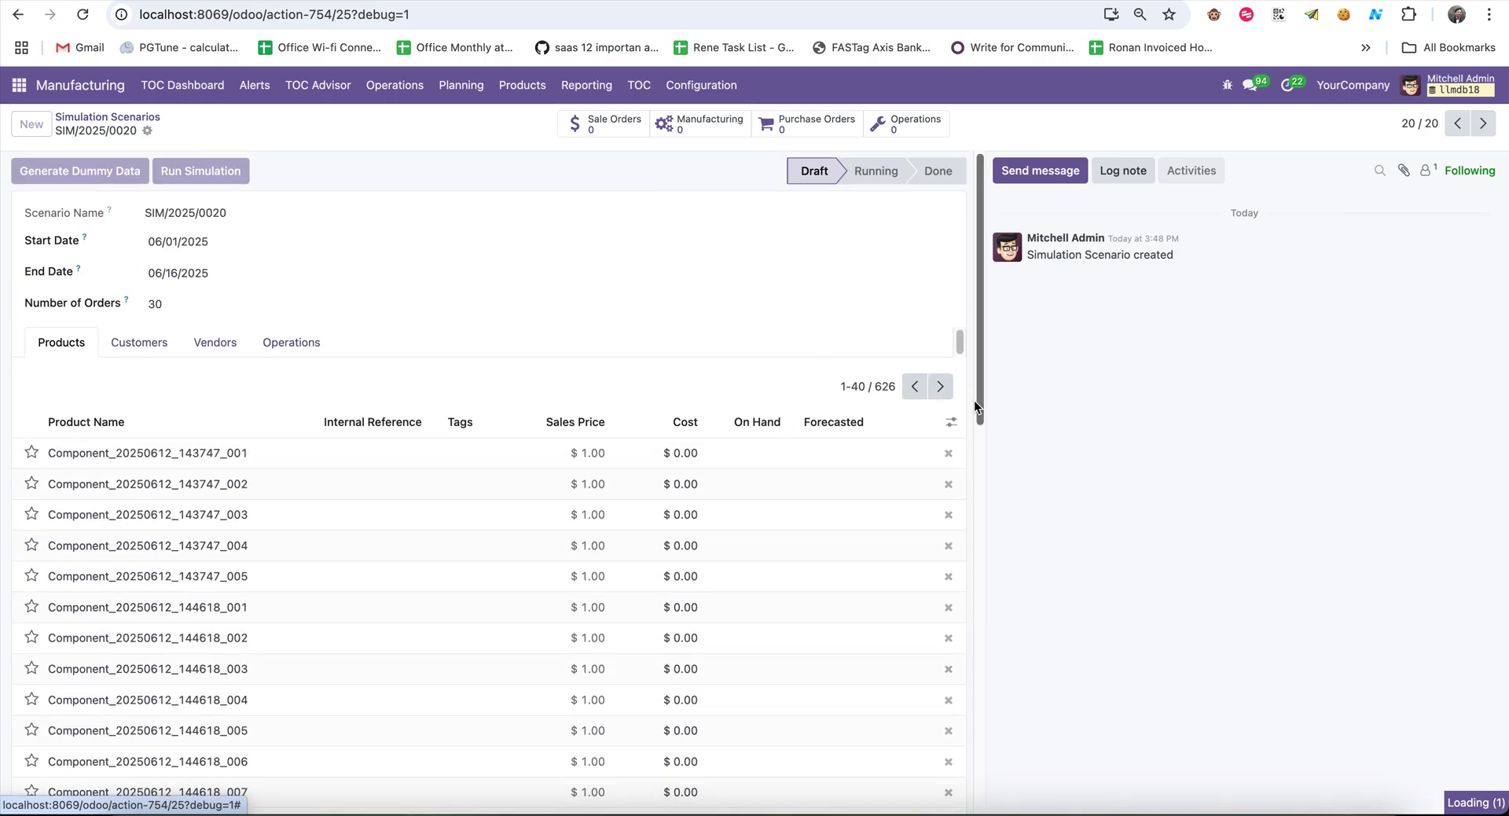
click(940, 386)
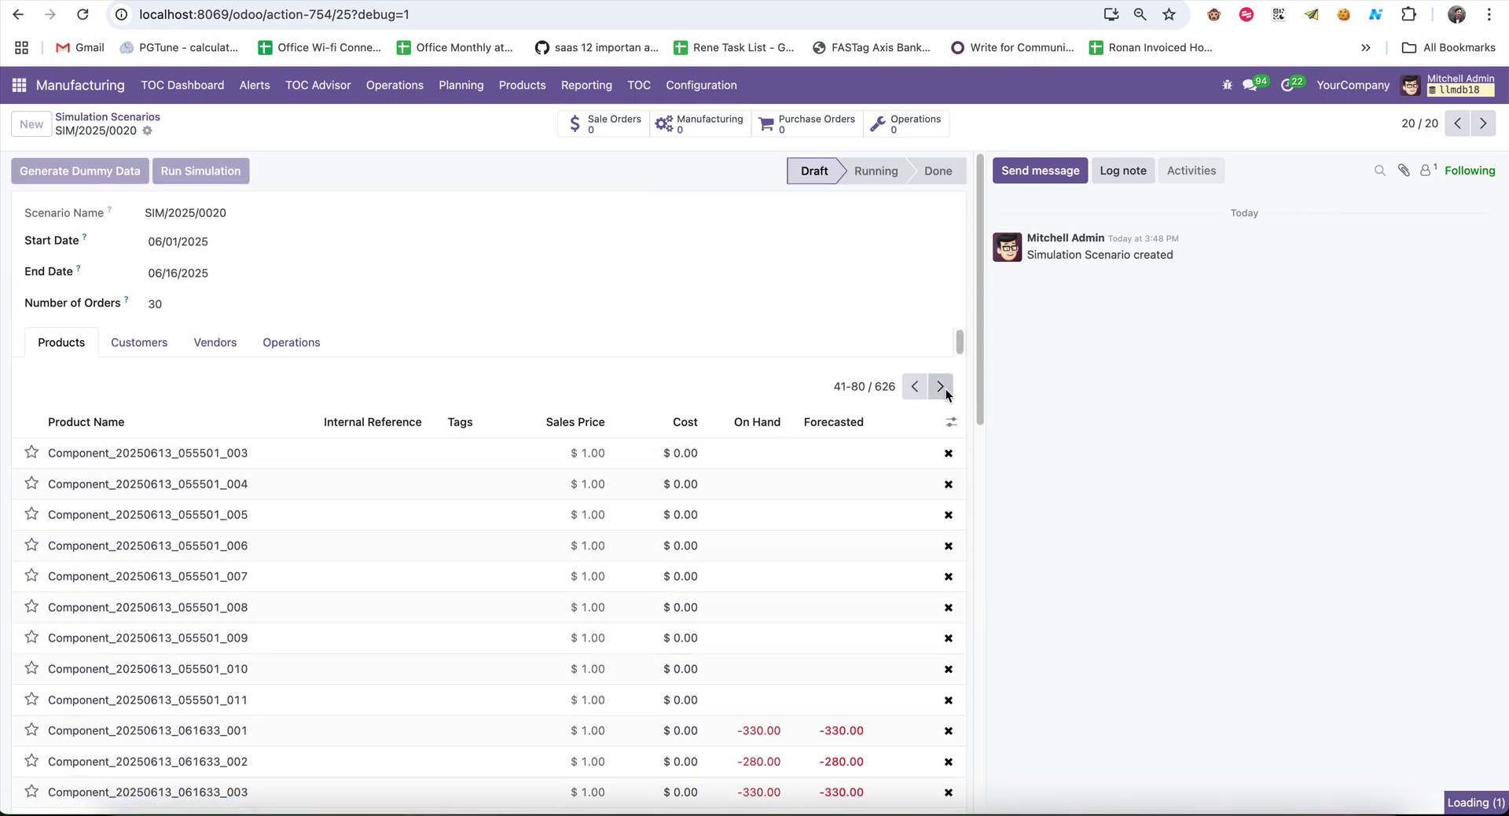
click(940, 386)
click(943, 387)
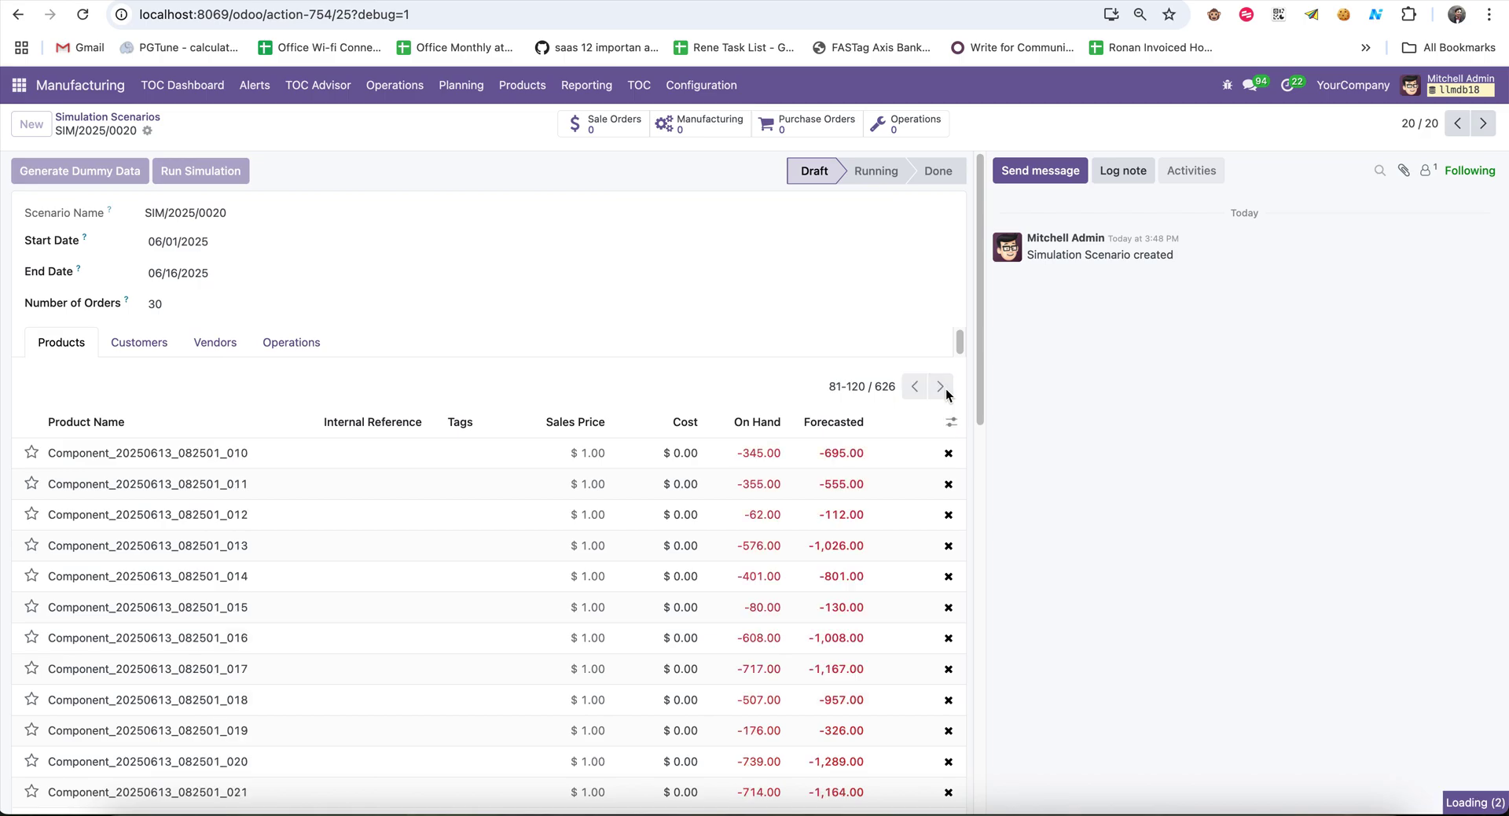
click(940, 385)
click(940, 386)
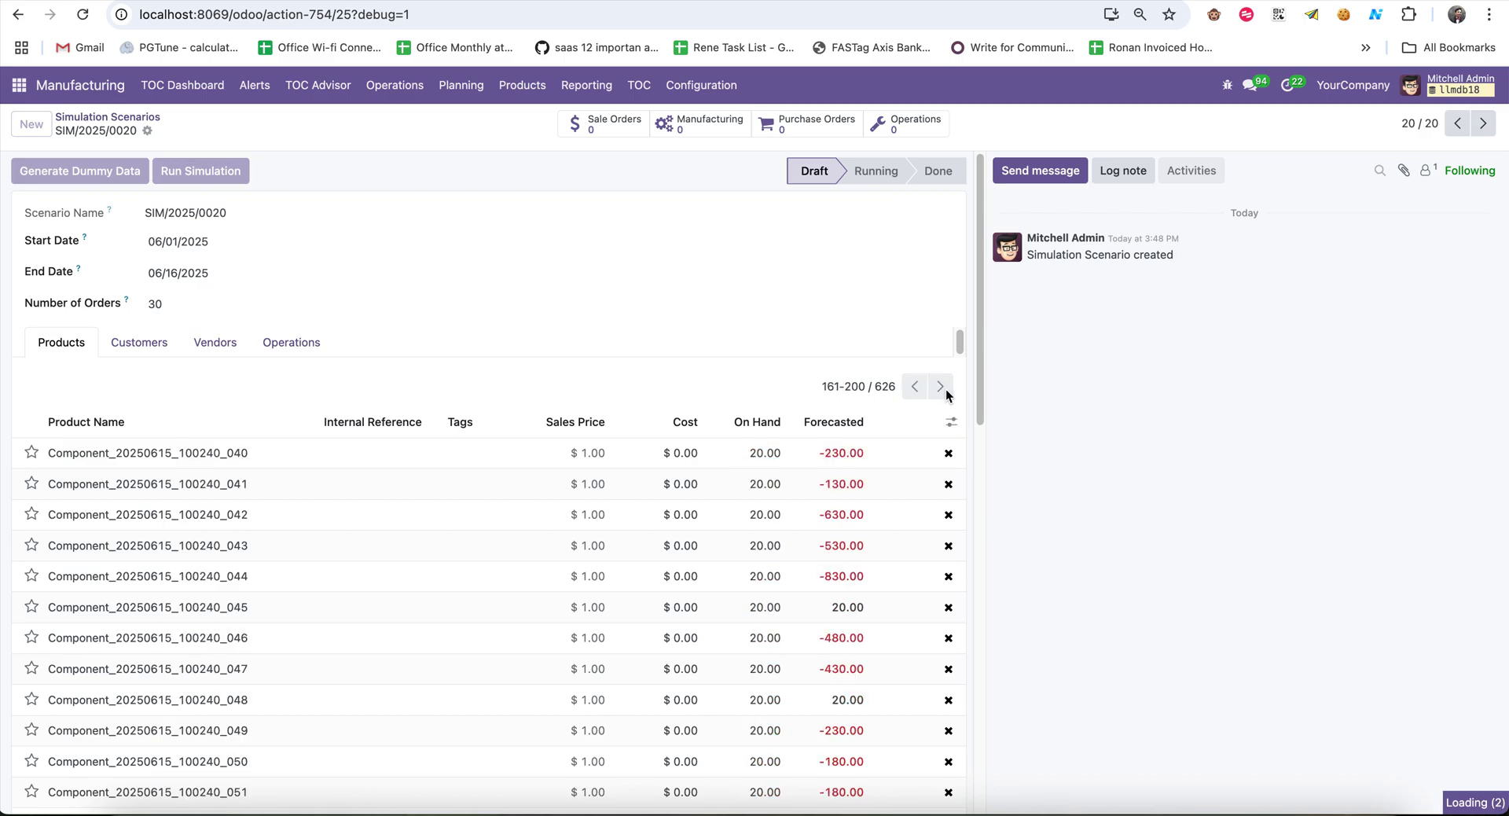
click(941, 387)
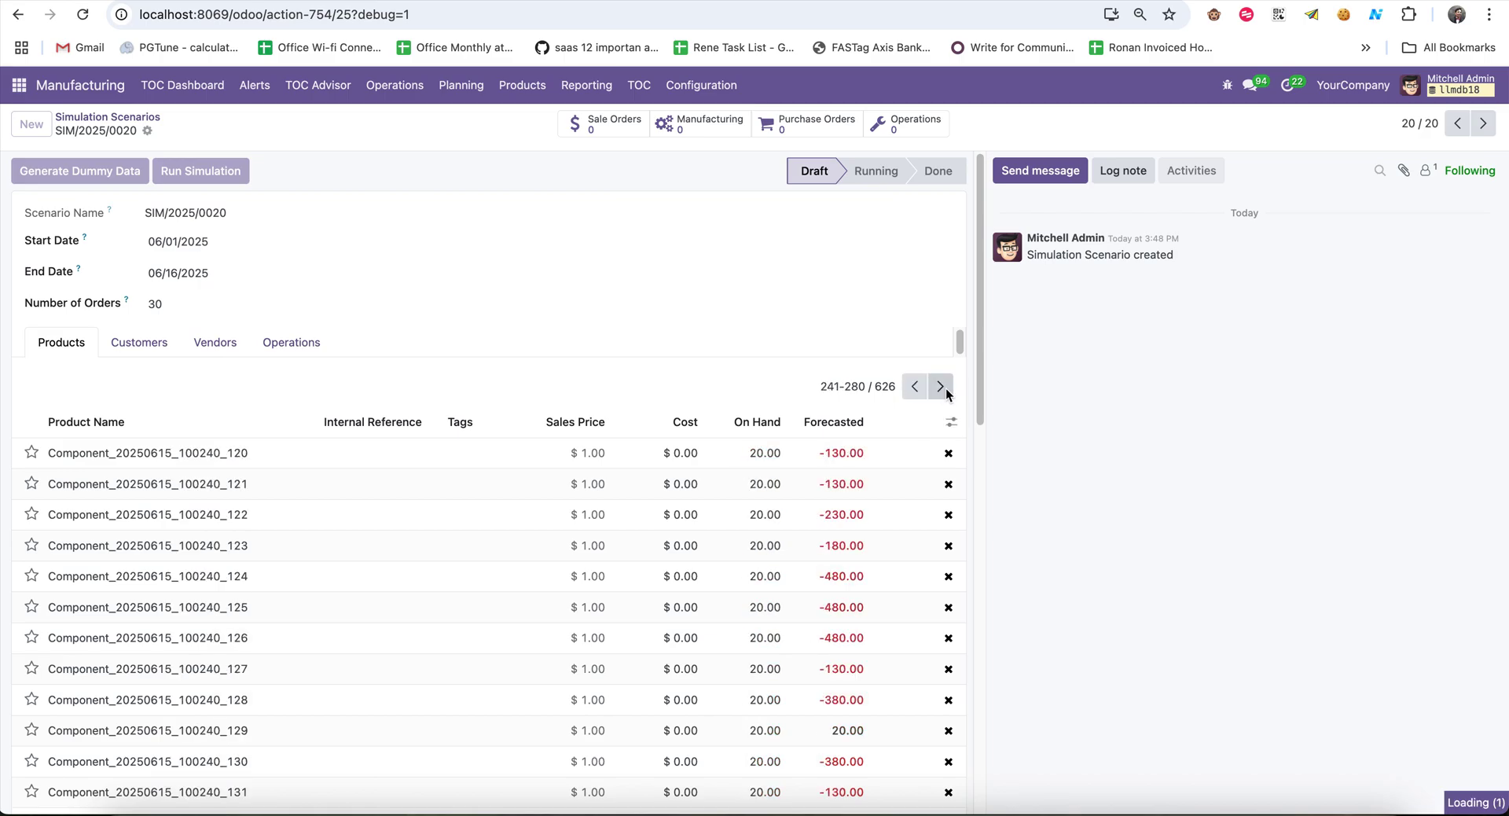
click(946, 388)
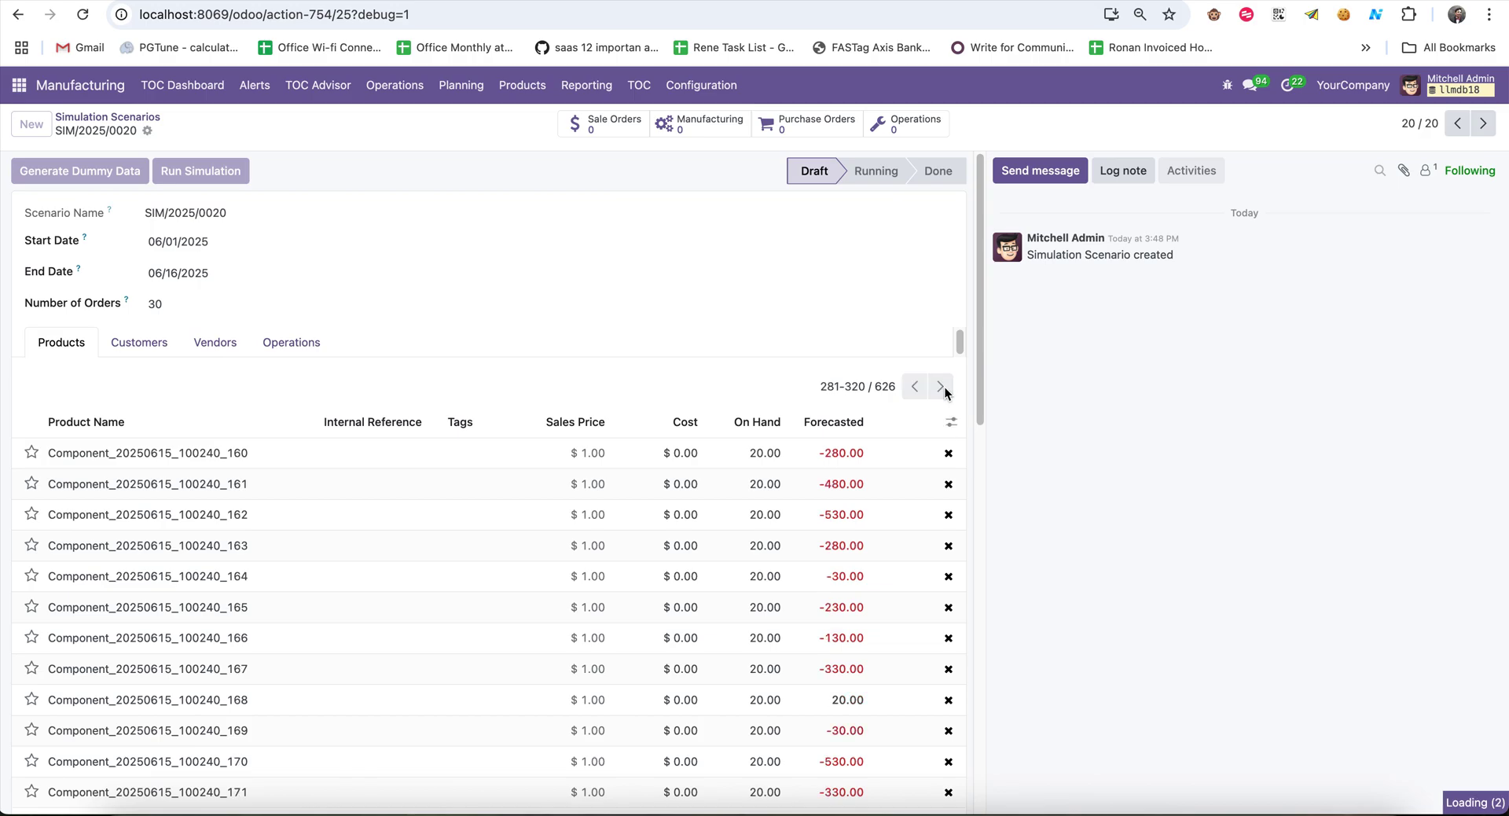
click(945, 386)
click(945, 388)
click(944, 387)
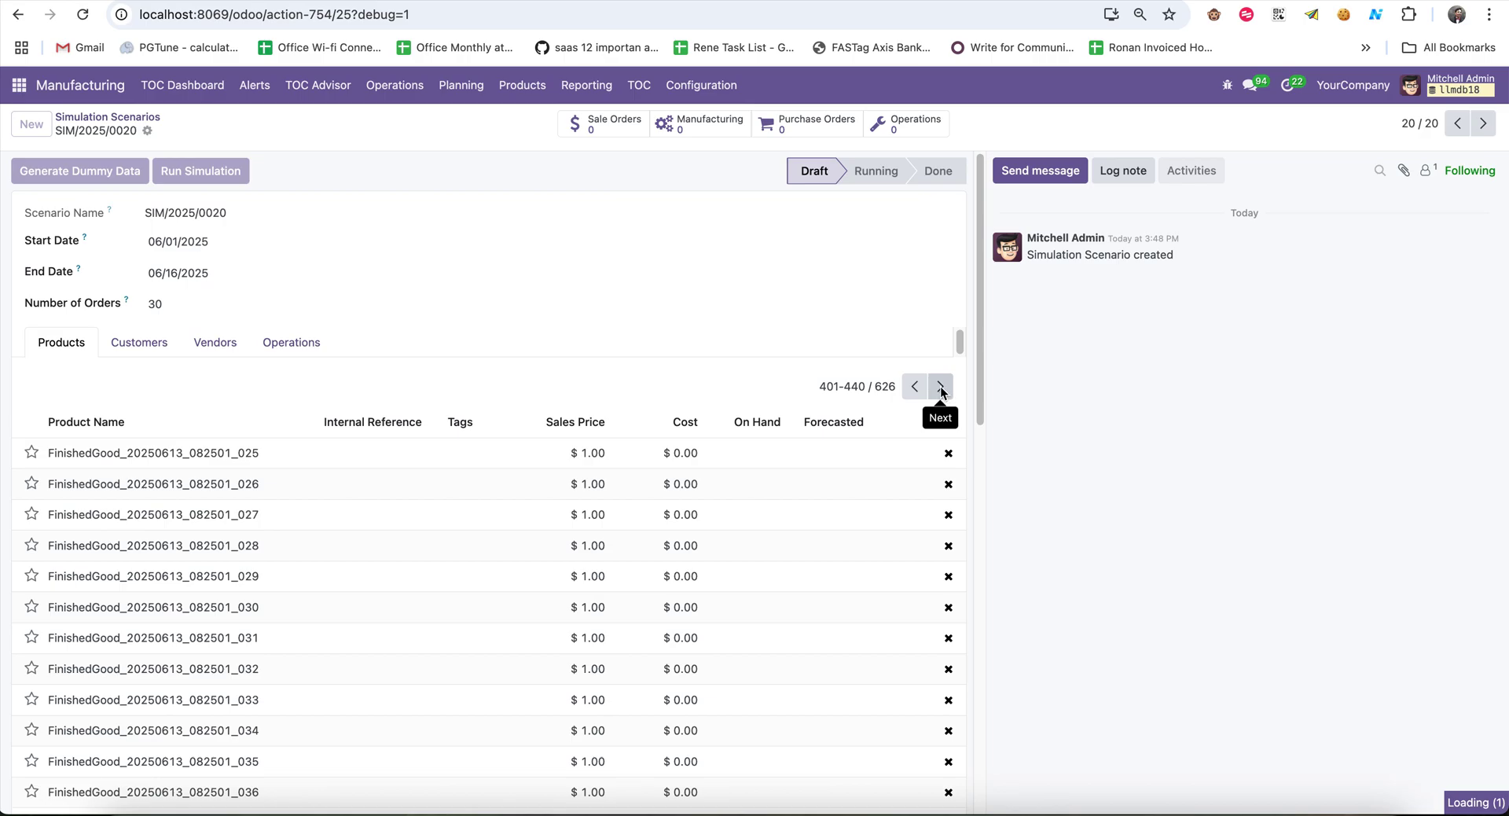
click(941, 388)
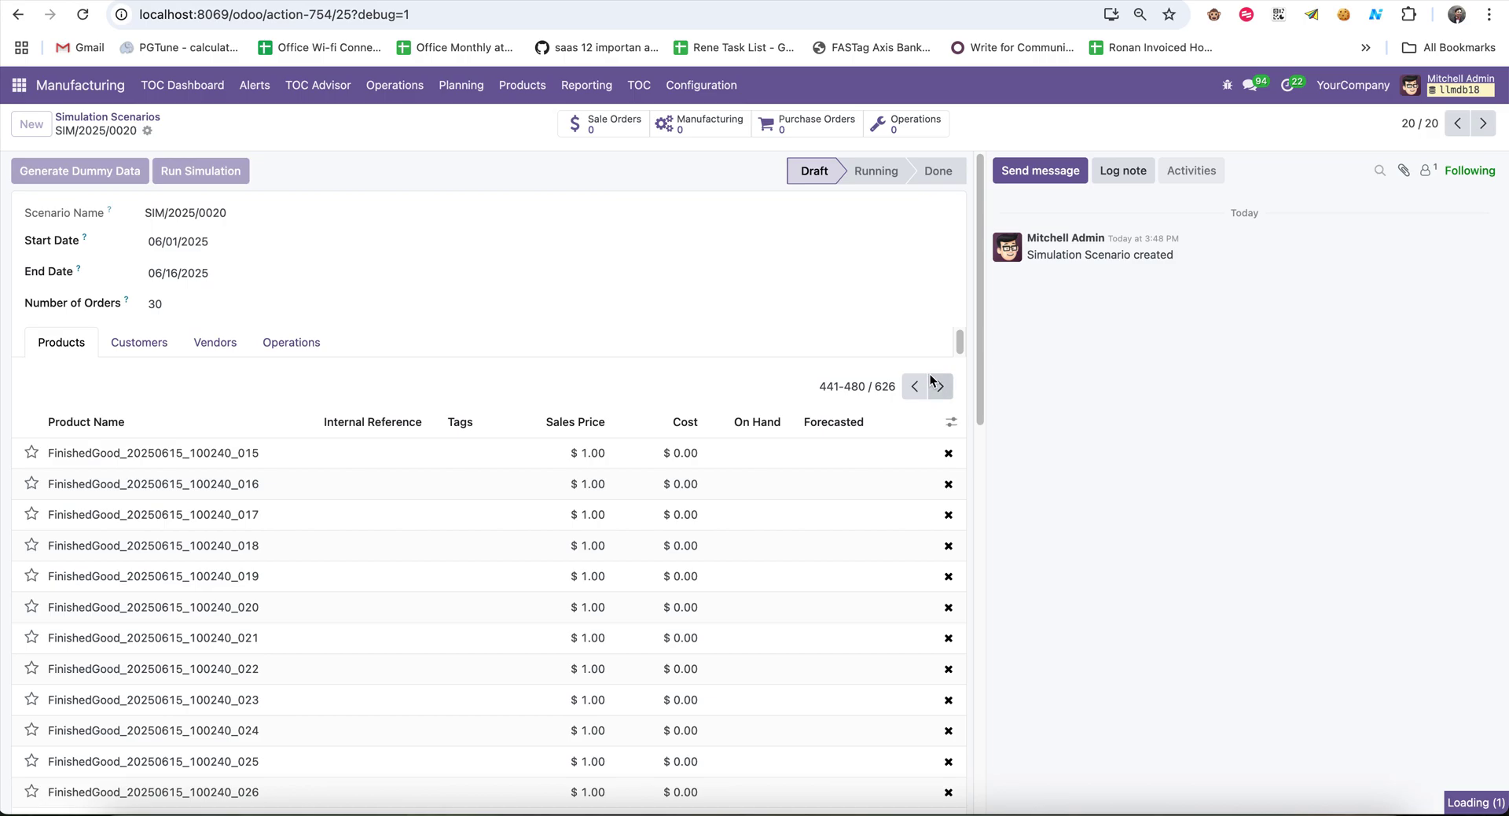
click(945, 388)
click(941, 393)
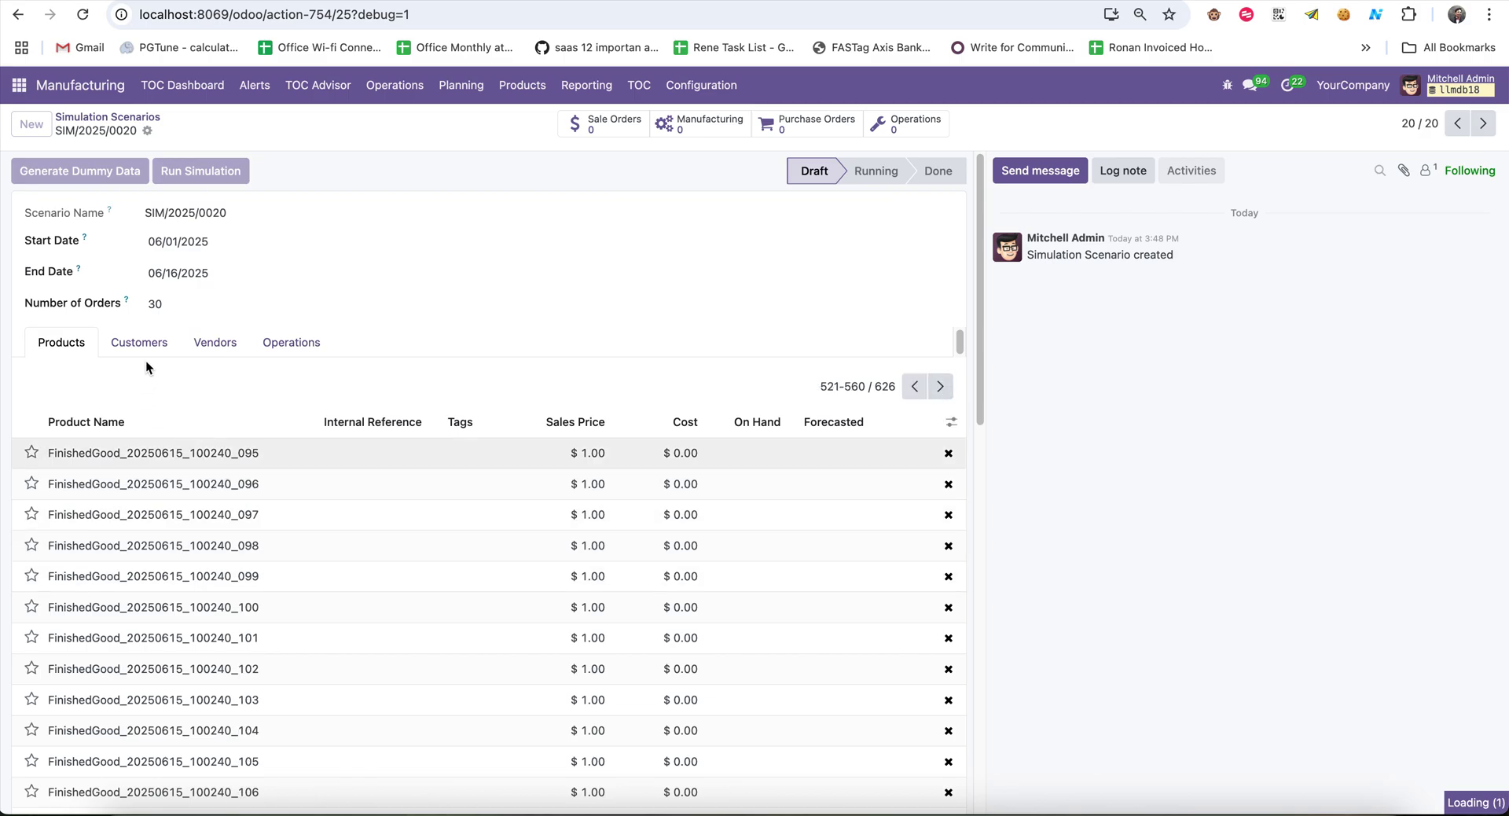
Review the scenario's vendors and both pages of its operations, work centers and durations, and return to its products
click(214, 342)
click(302, 342)
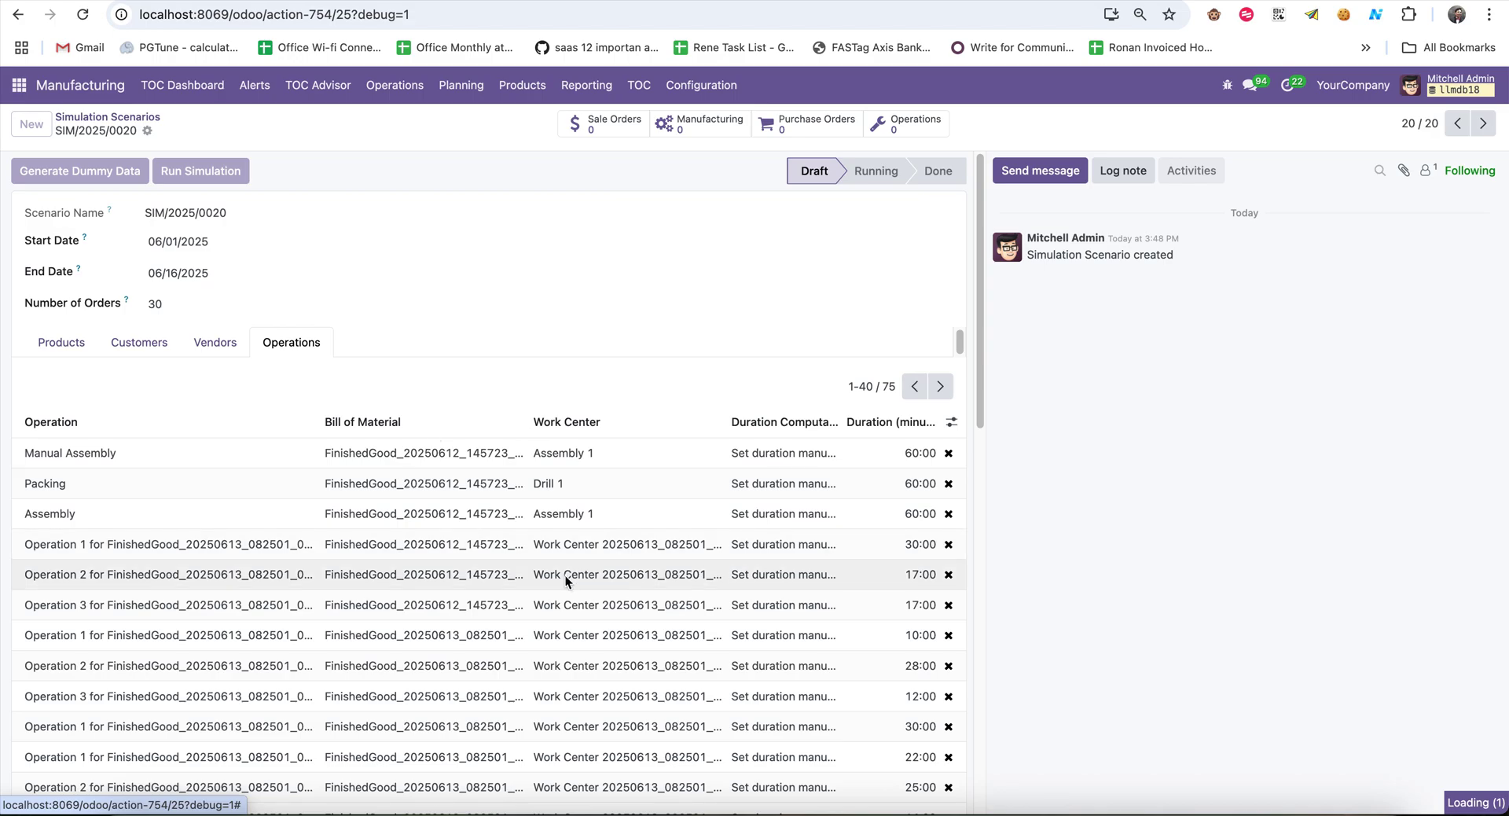
scroll(531, 554, down, 5)
scroll(531, 548, down, 5)
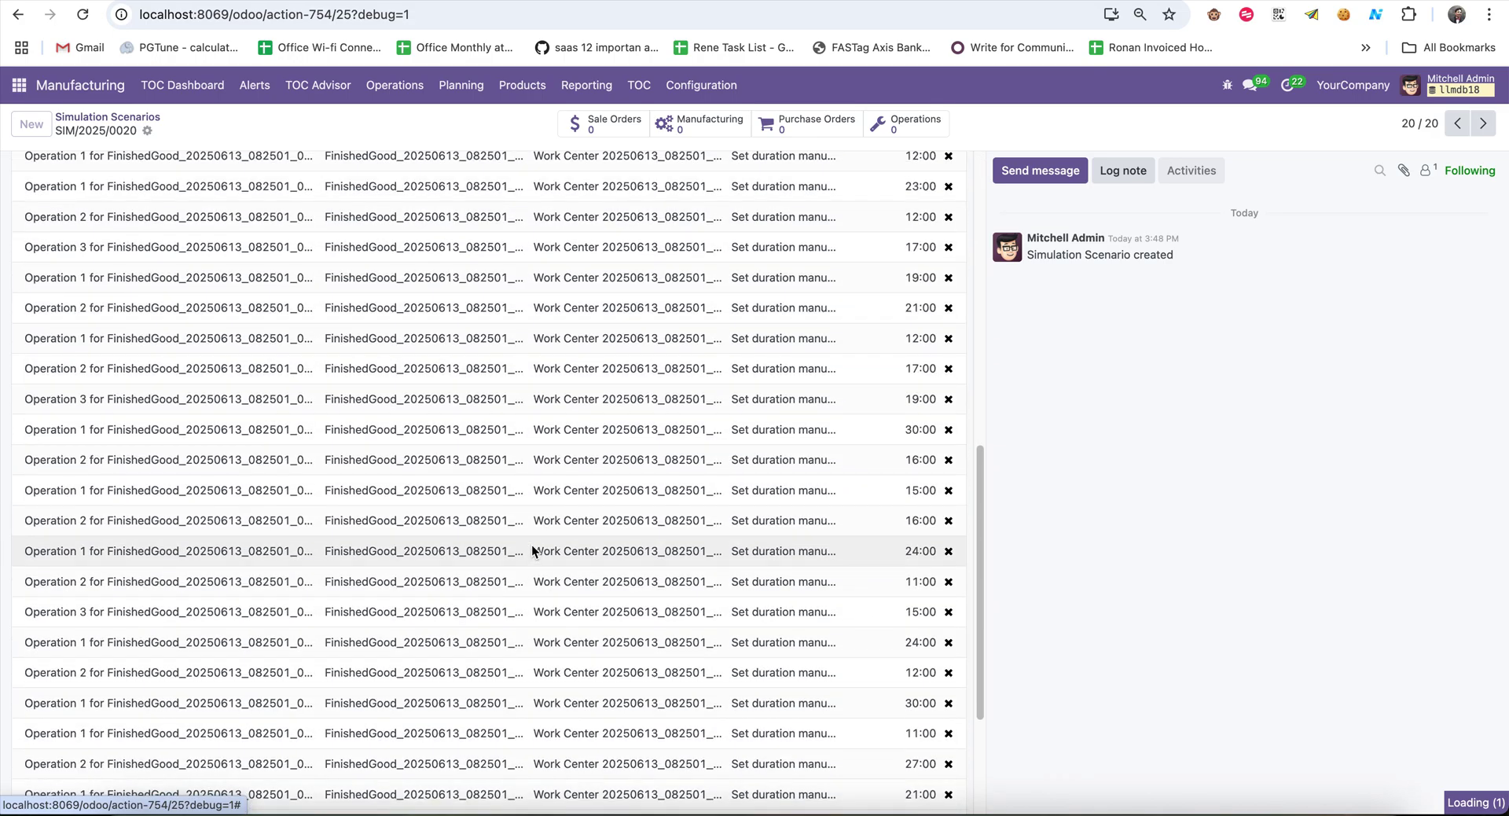
scroll(531, 541, up, 10)
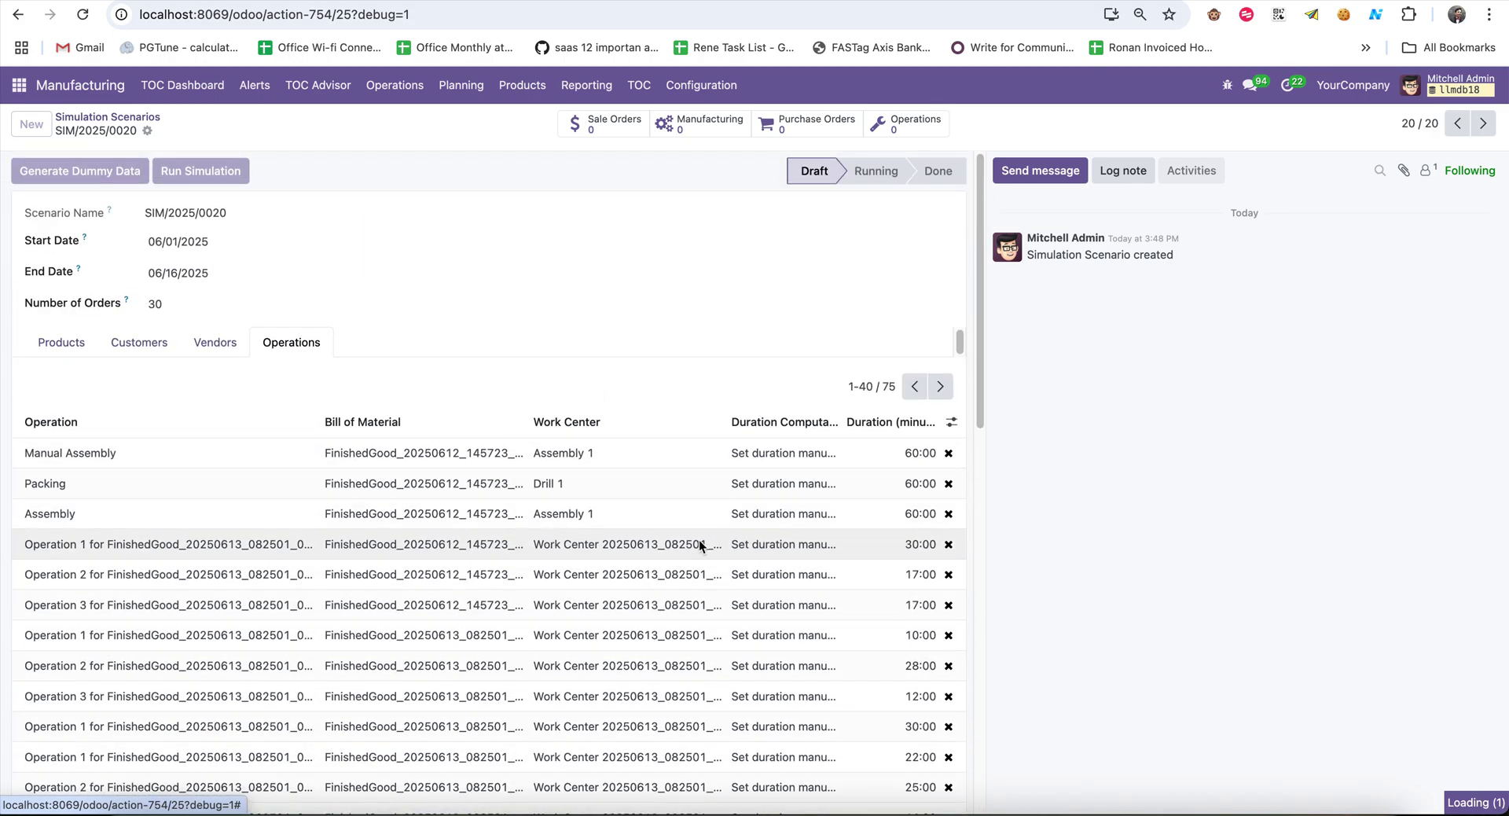
click(940, 386)
scroll(481, 611, down, 2)
scroll(481, 611, up, 2)
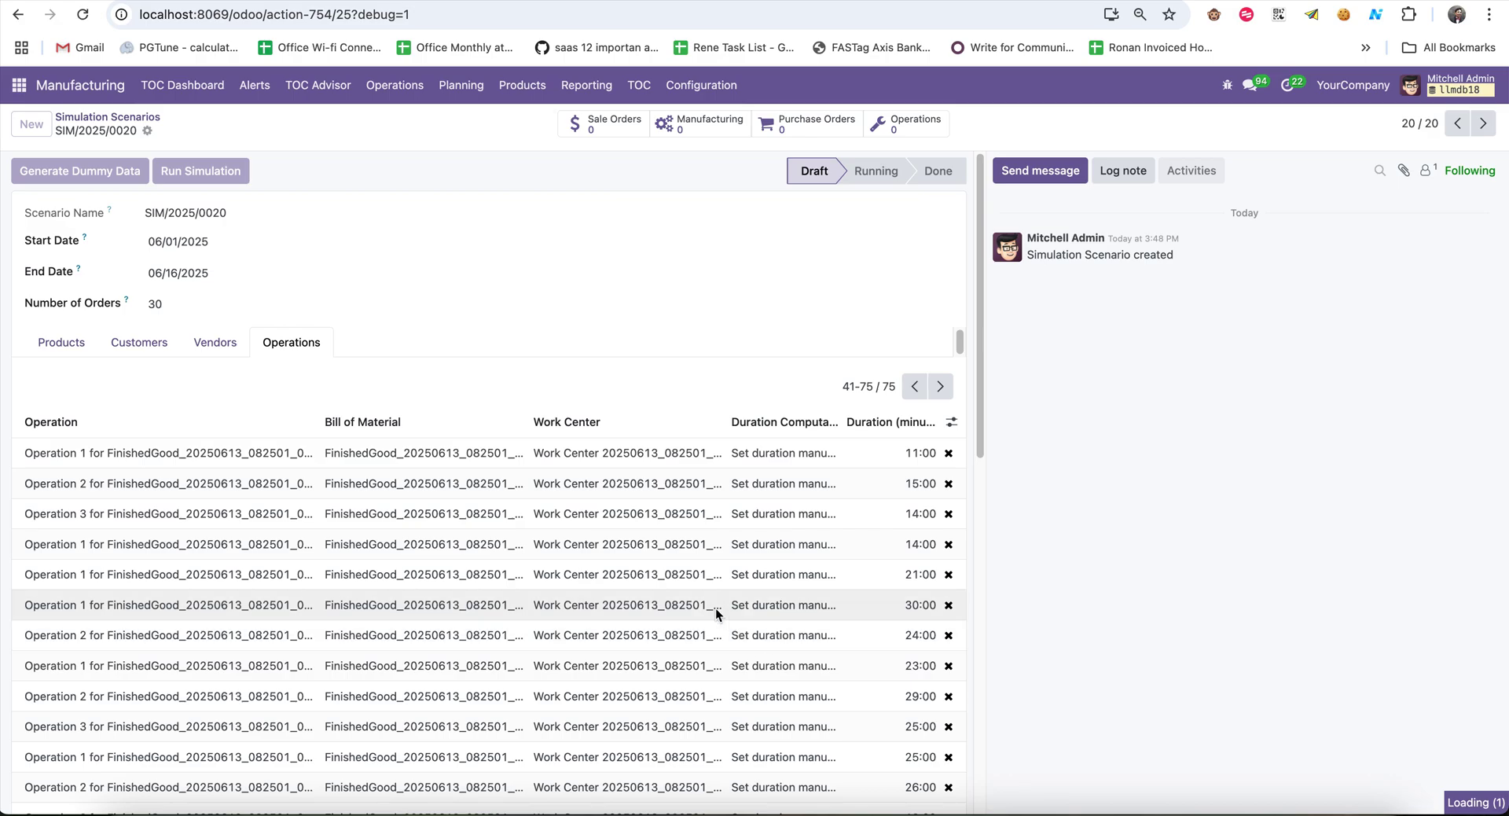
click(41, 343)
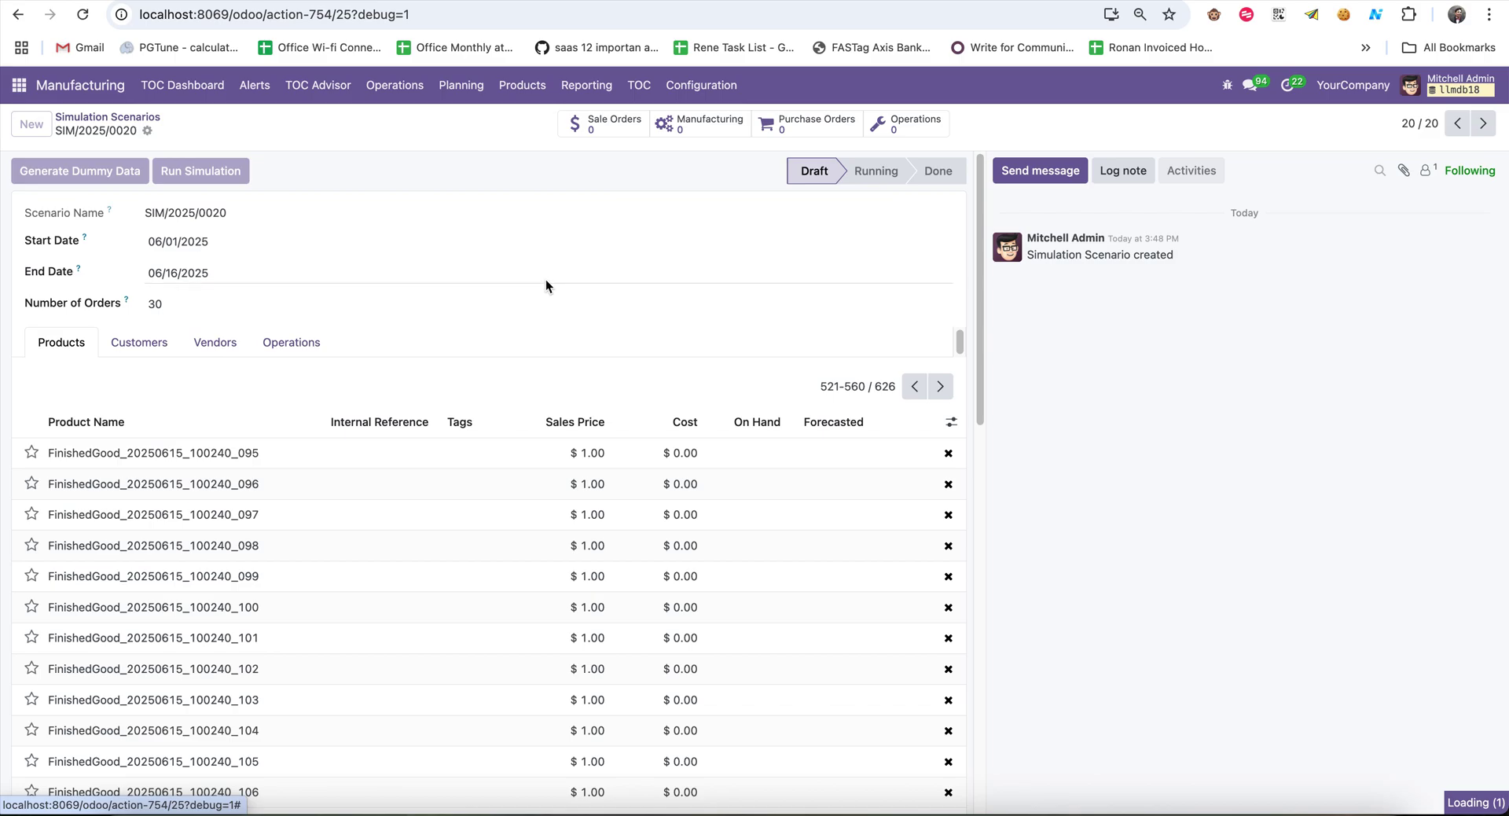
Check the TOC Dashboard for updated utilization and bottlenecks and return to the SIM/2025/0020 scenario
click(117, 0)
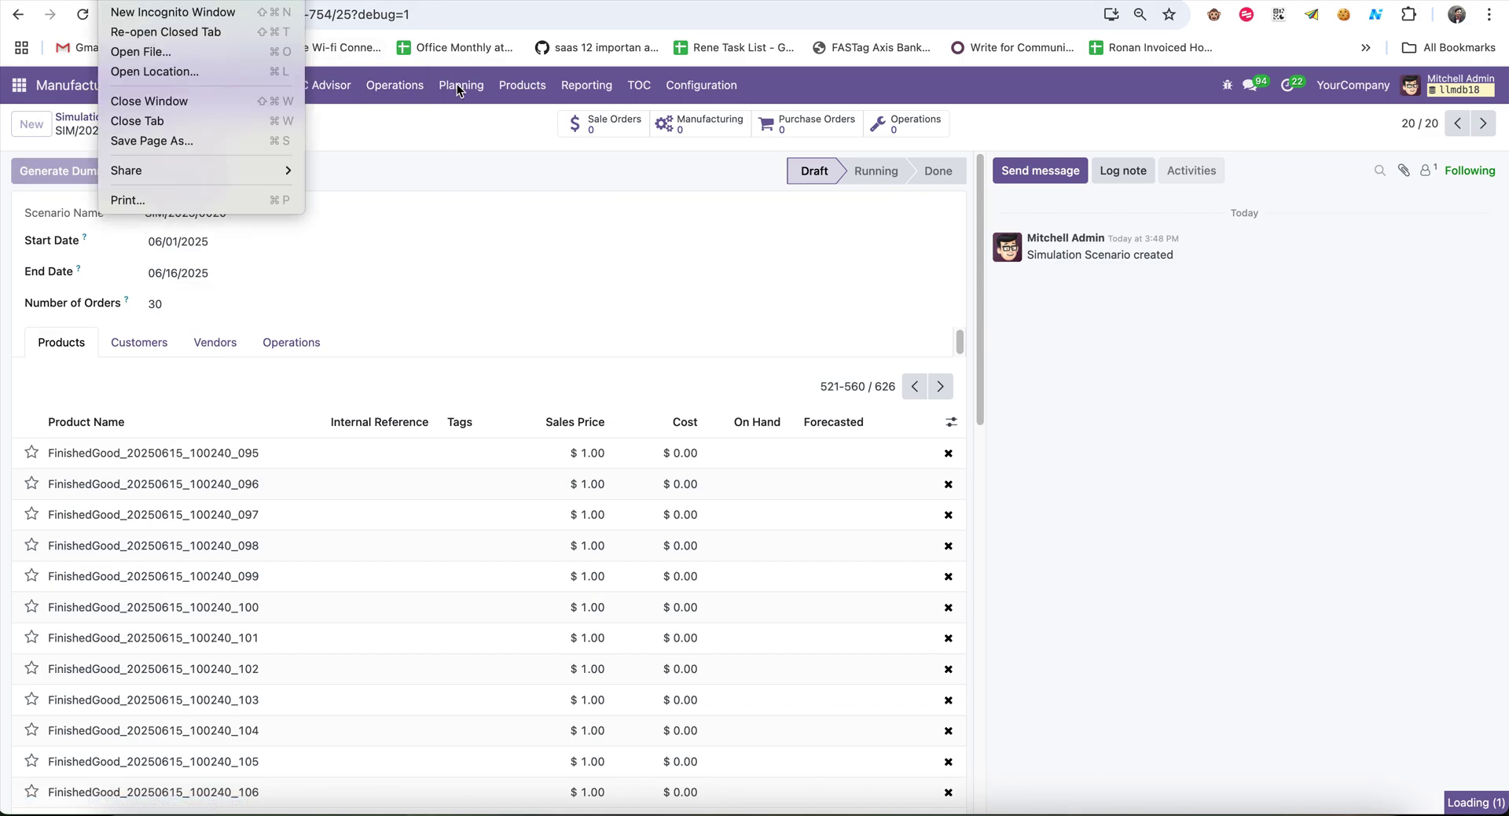
click(464, 343)
click(228, 85)
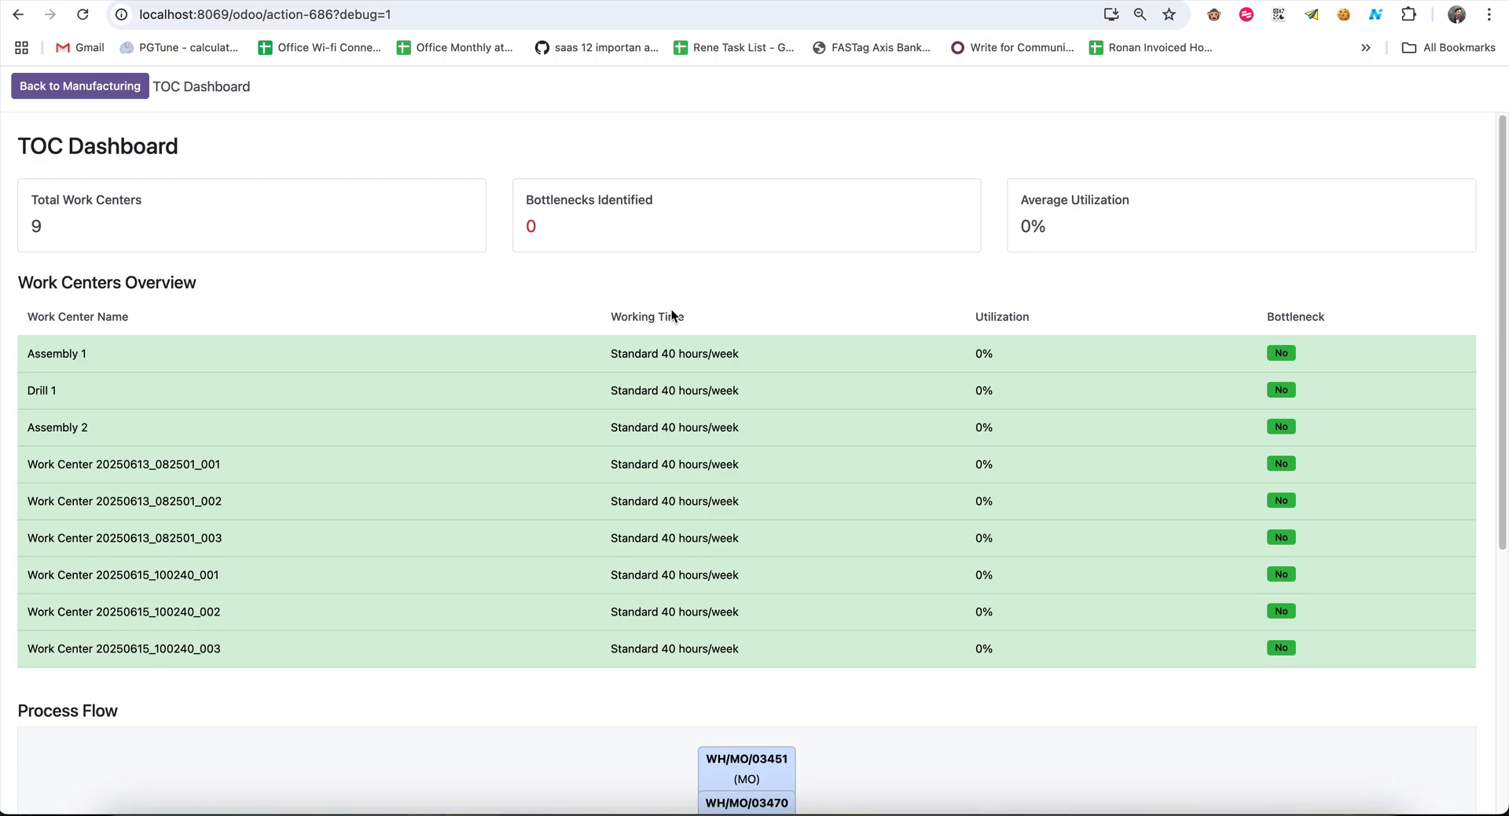
click(129, 90)
click(387, 76)
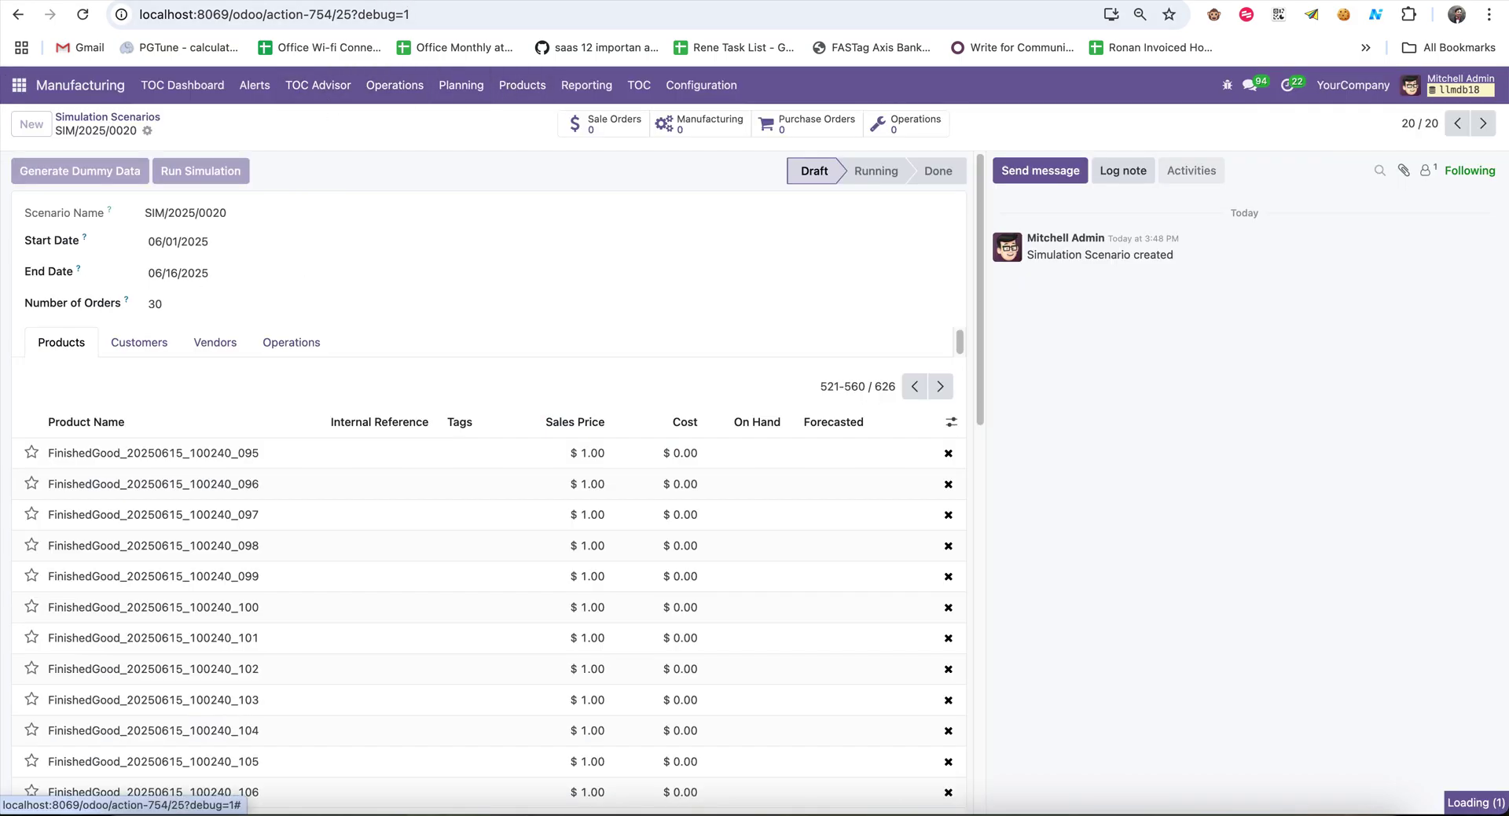
Search the manufacturing products for "Finish" and open FinishedGood_20250613_061633_005
click(401, 141)
click(519, 84)
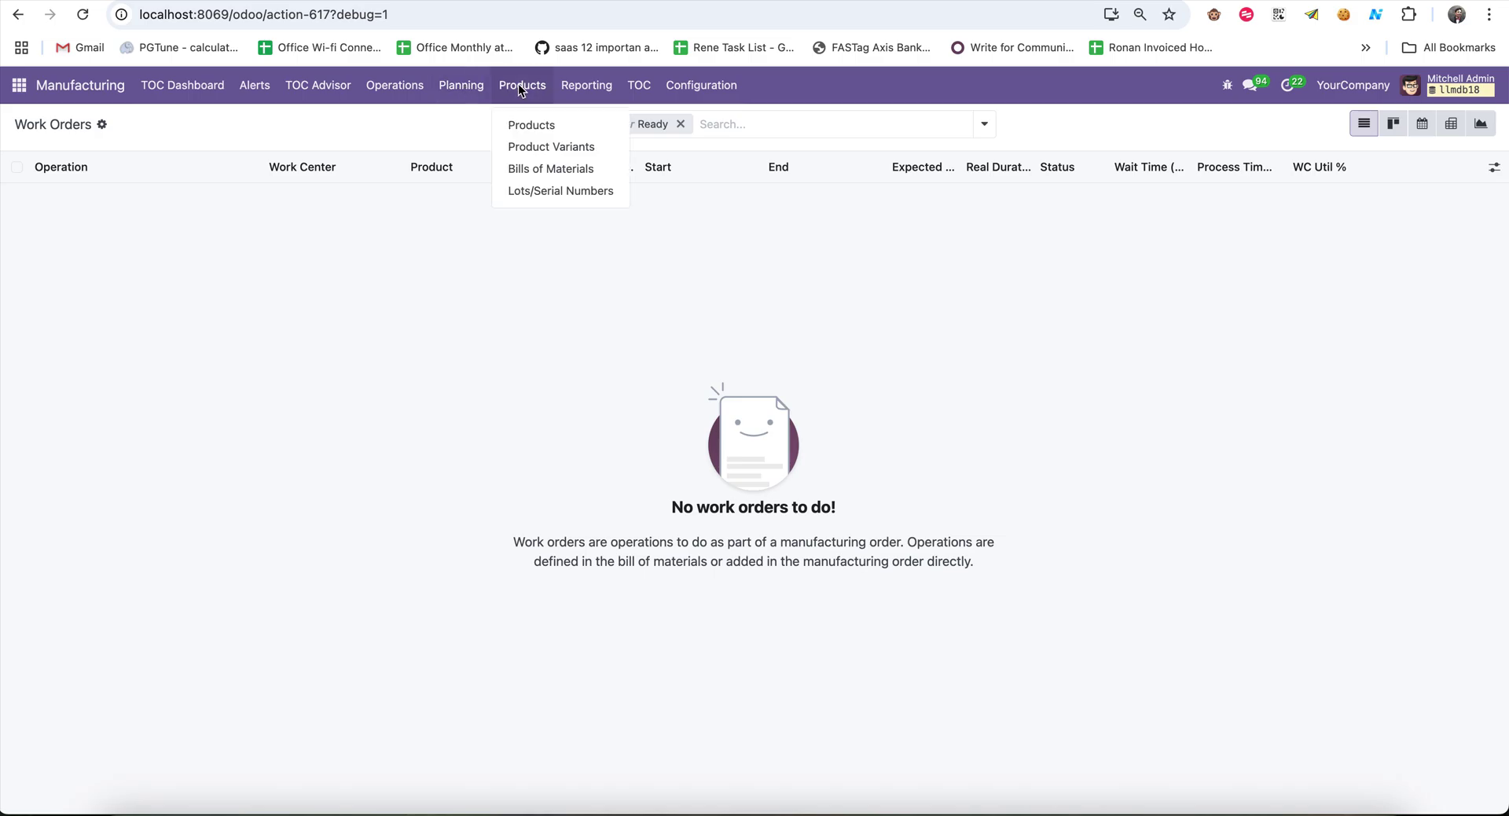
click(549, 121)
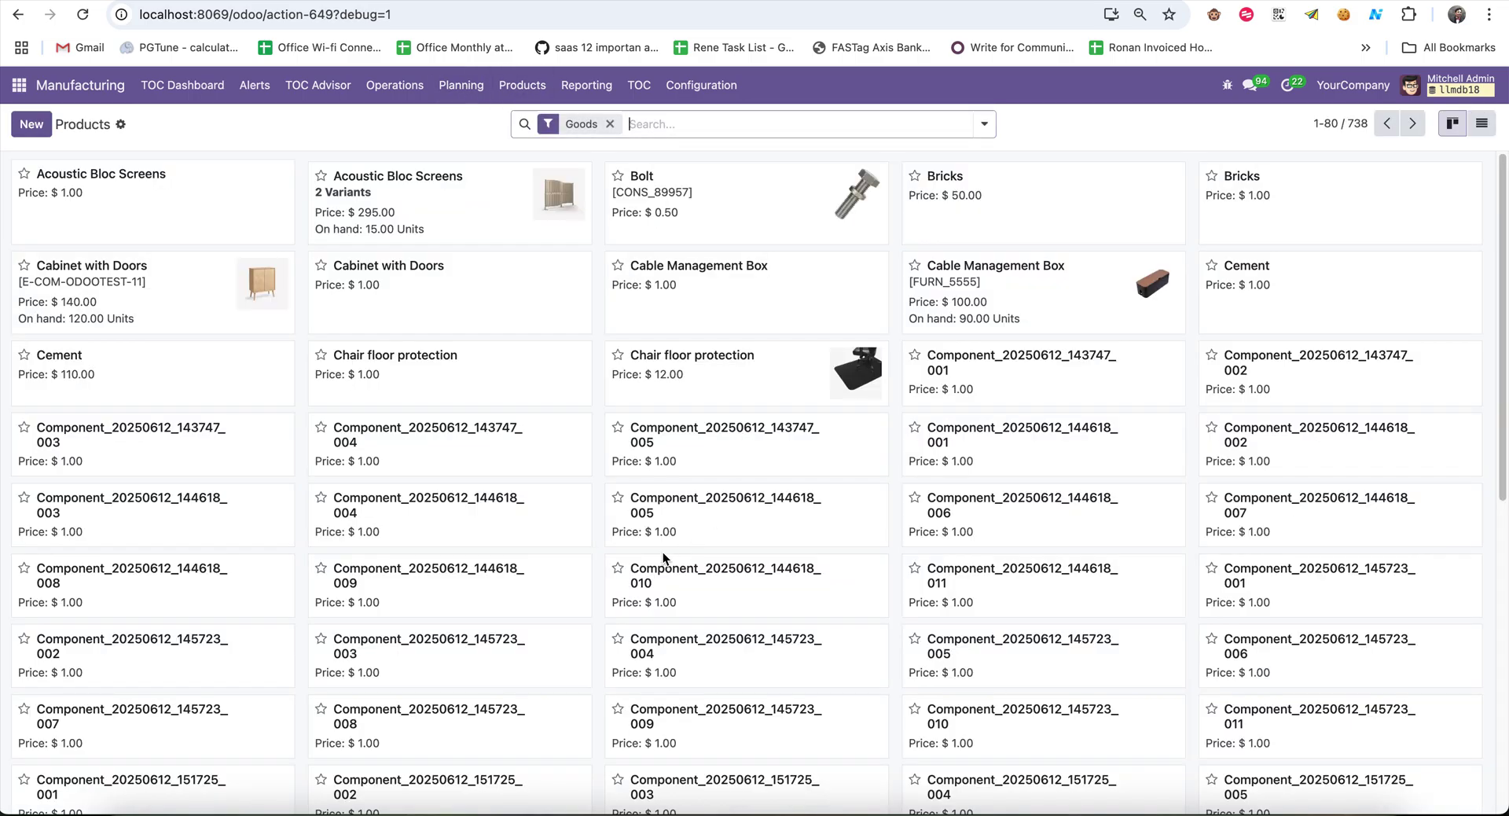
scroll(590, 554, down, 8)
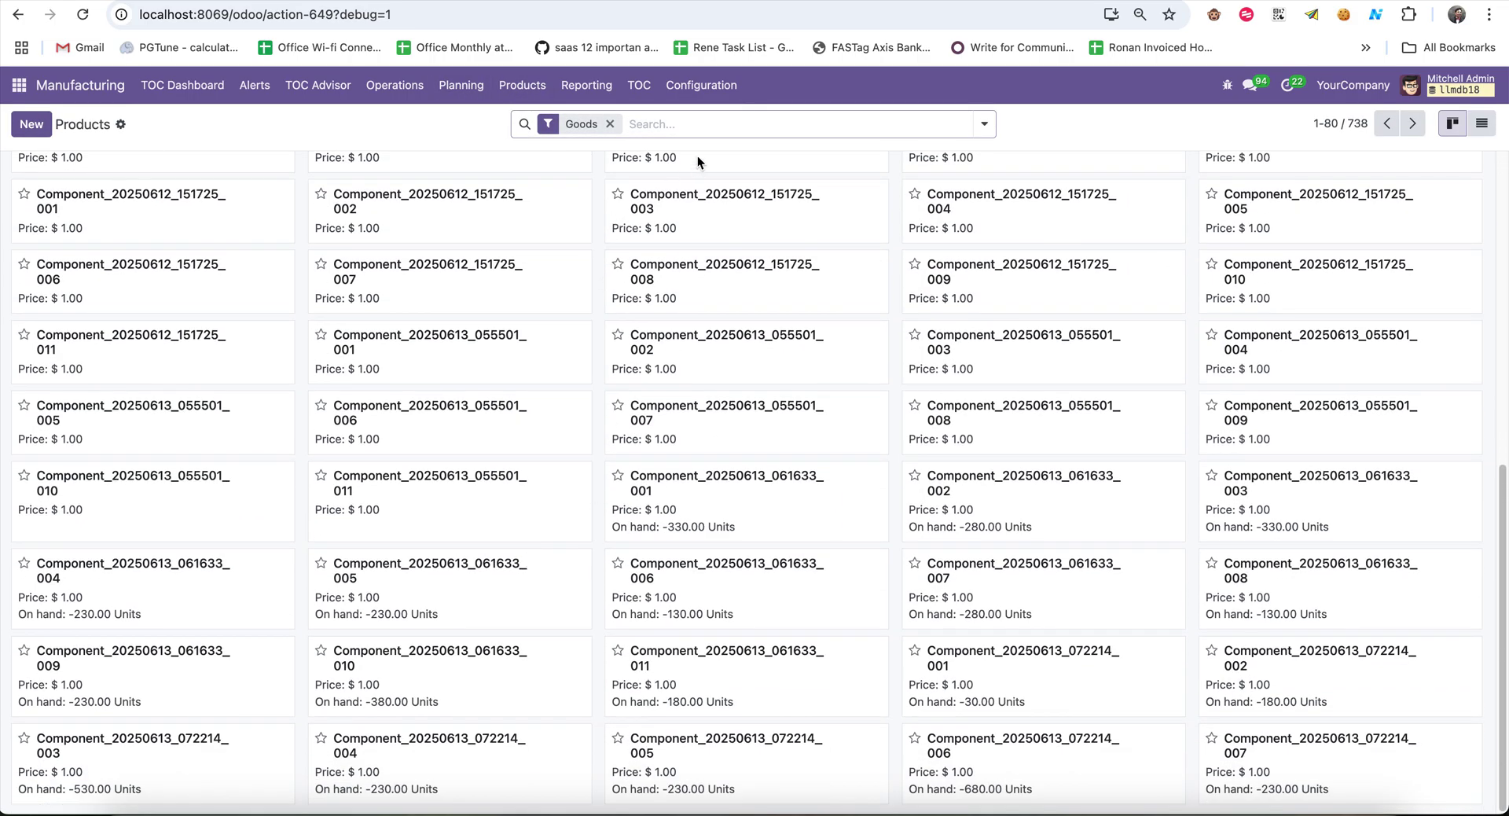
text(Finish)
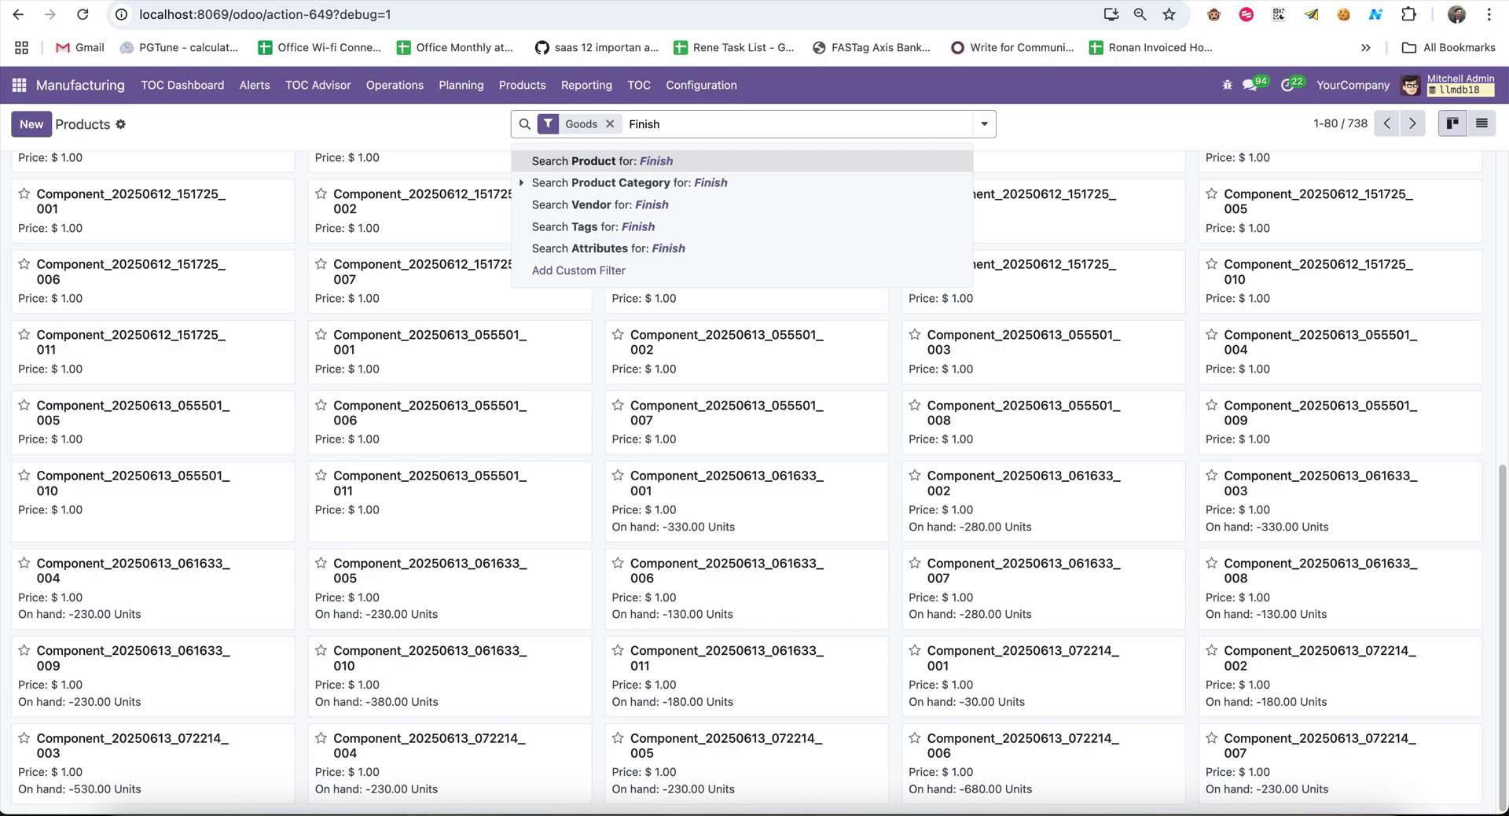
key(Return)
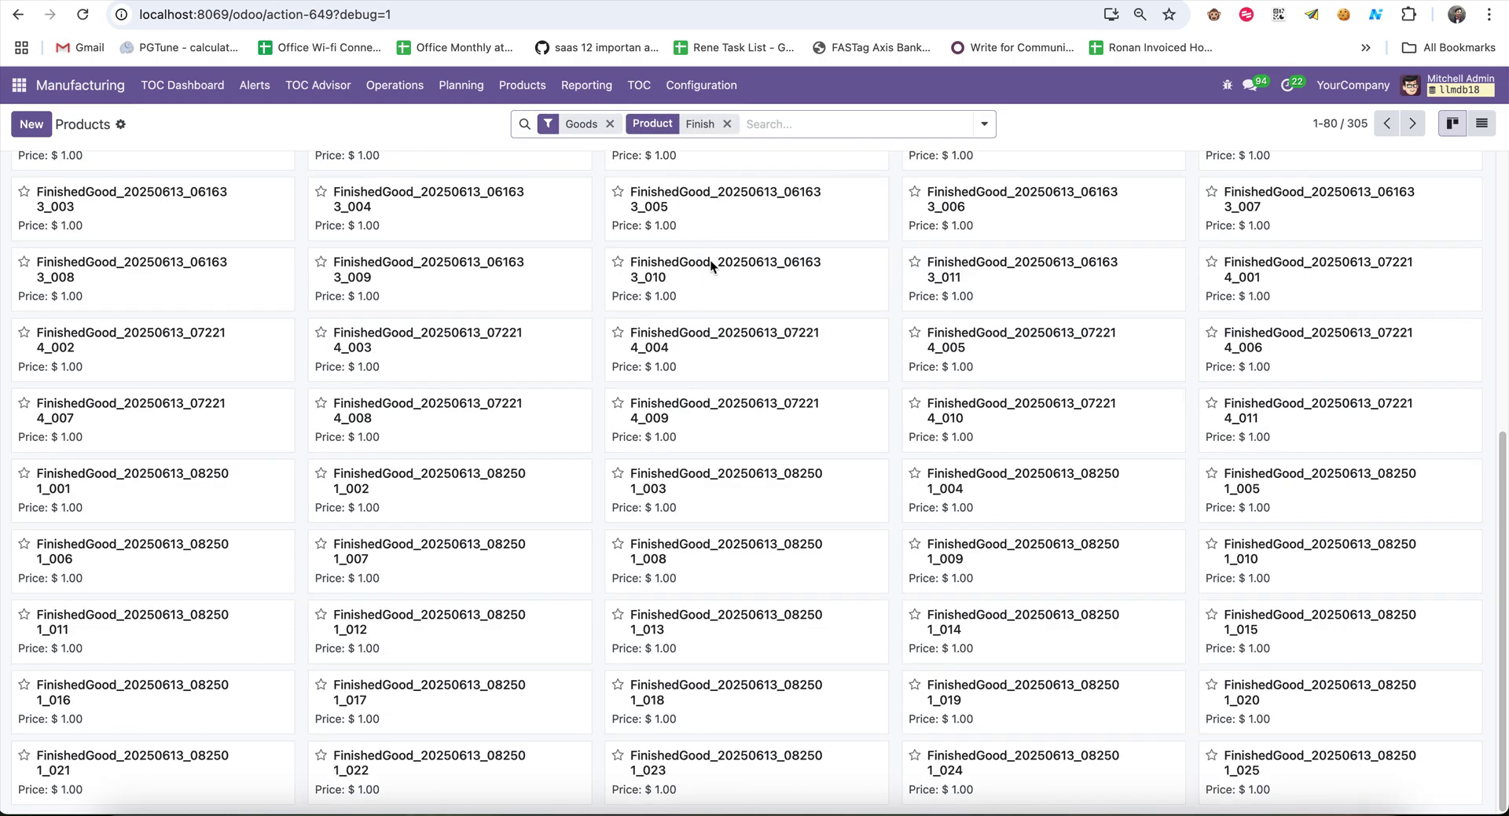
click(752, 213)
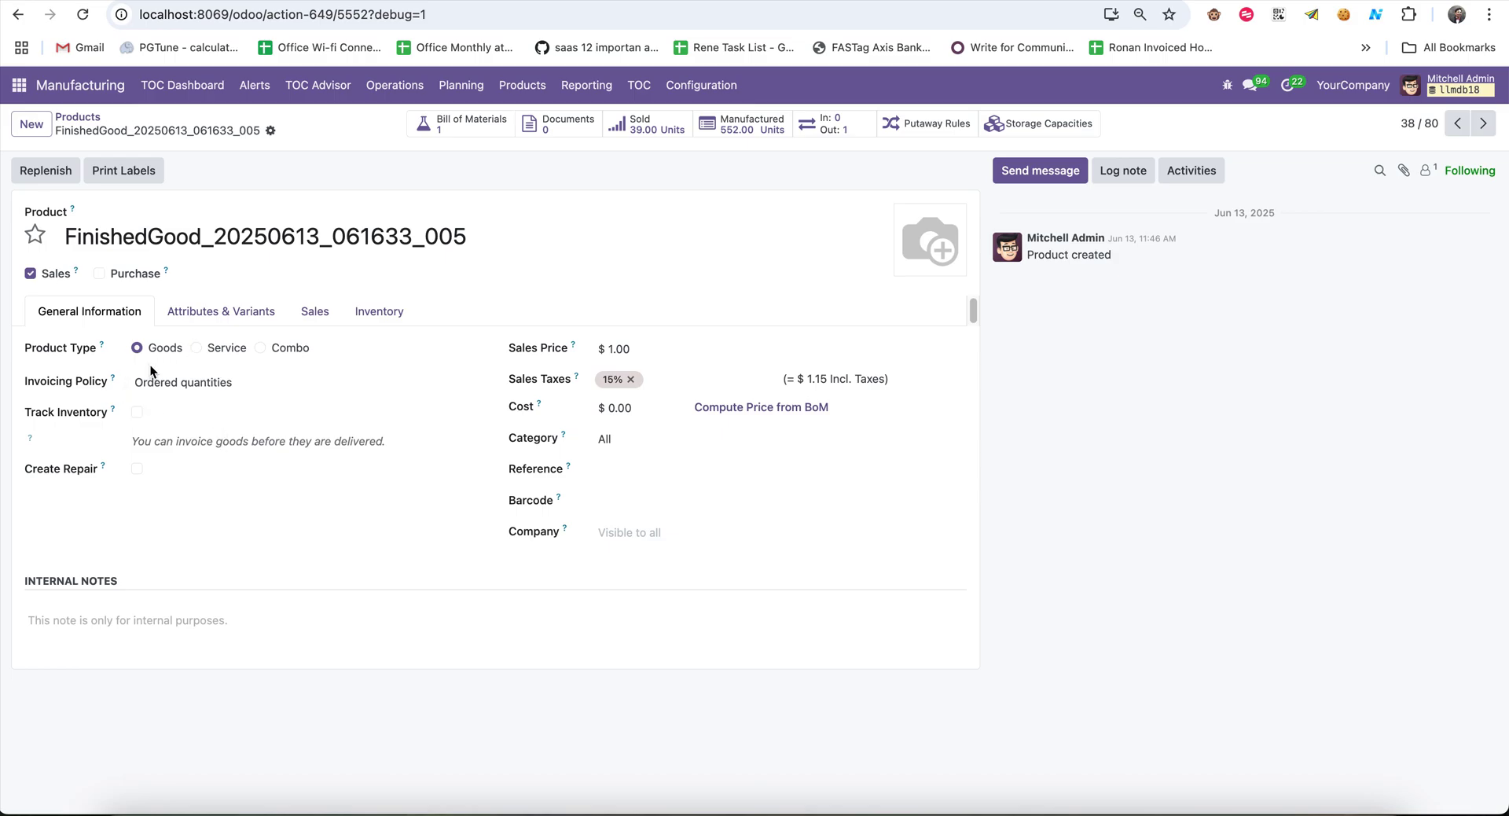
Examine the components and operations of the product's bill of materials and return to the product record
click(474, 93)
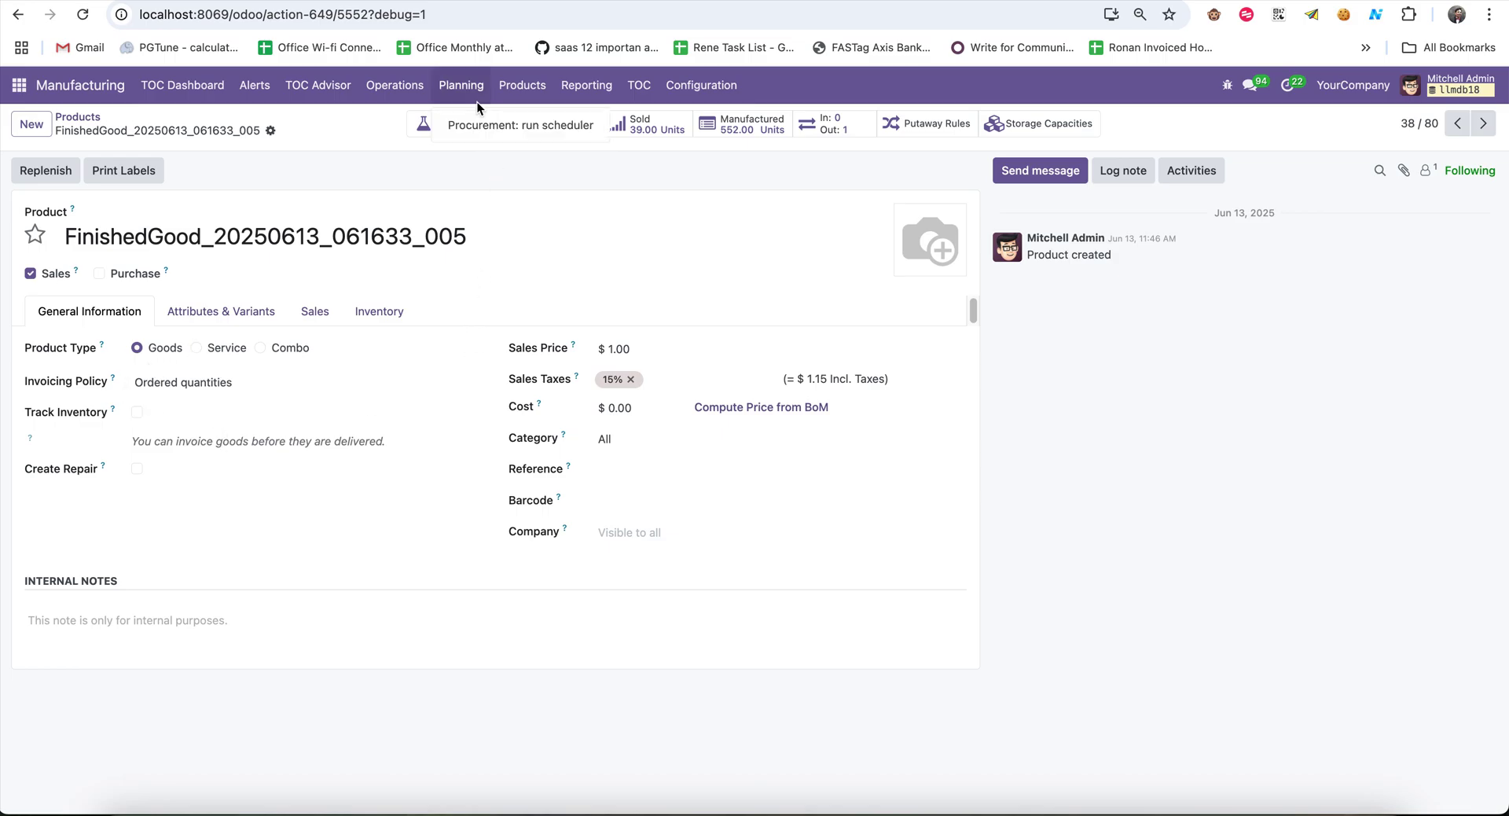
click(460, 134)
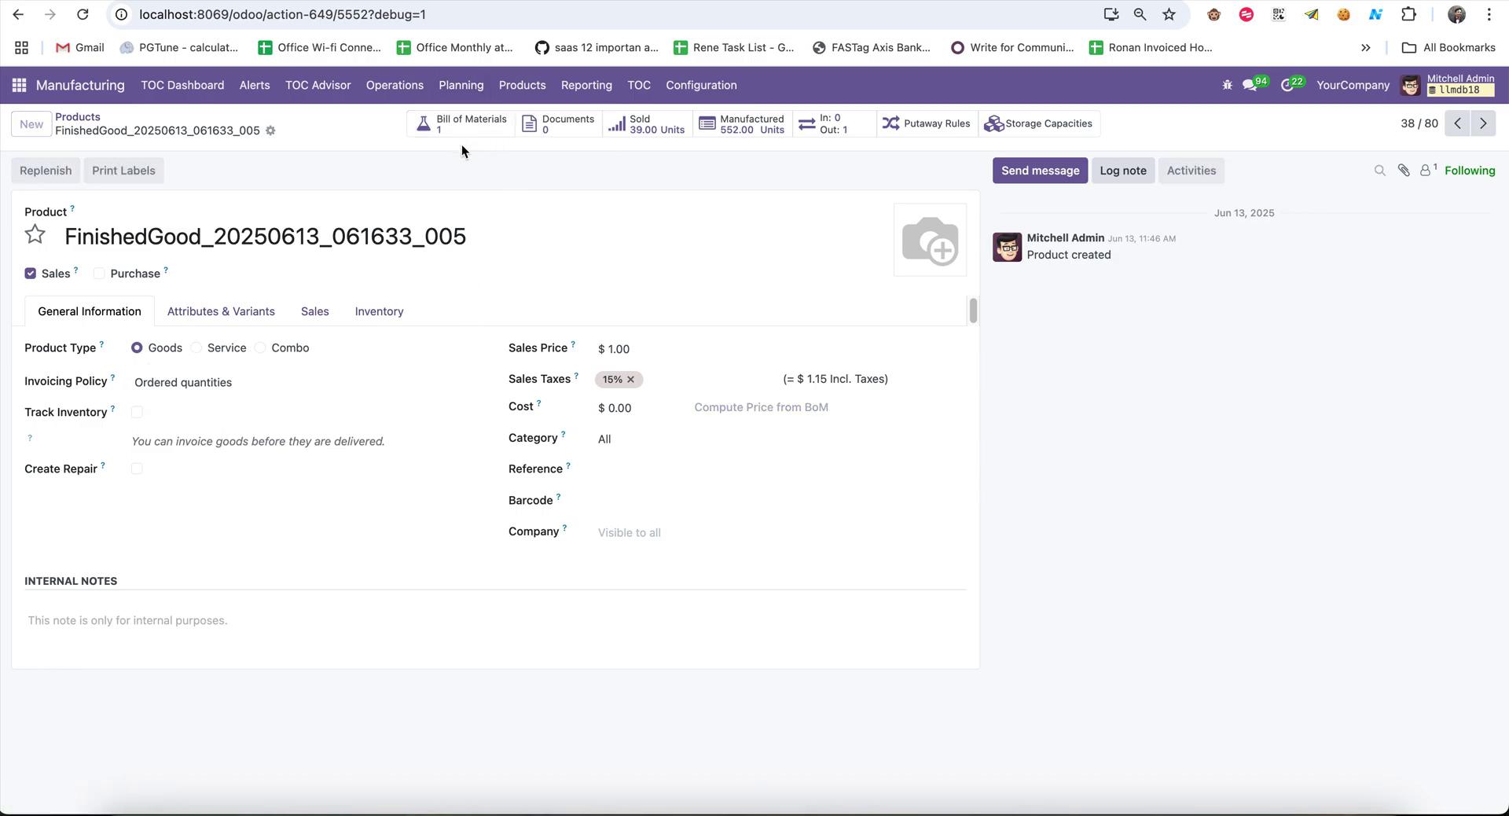
click(341, 201)
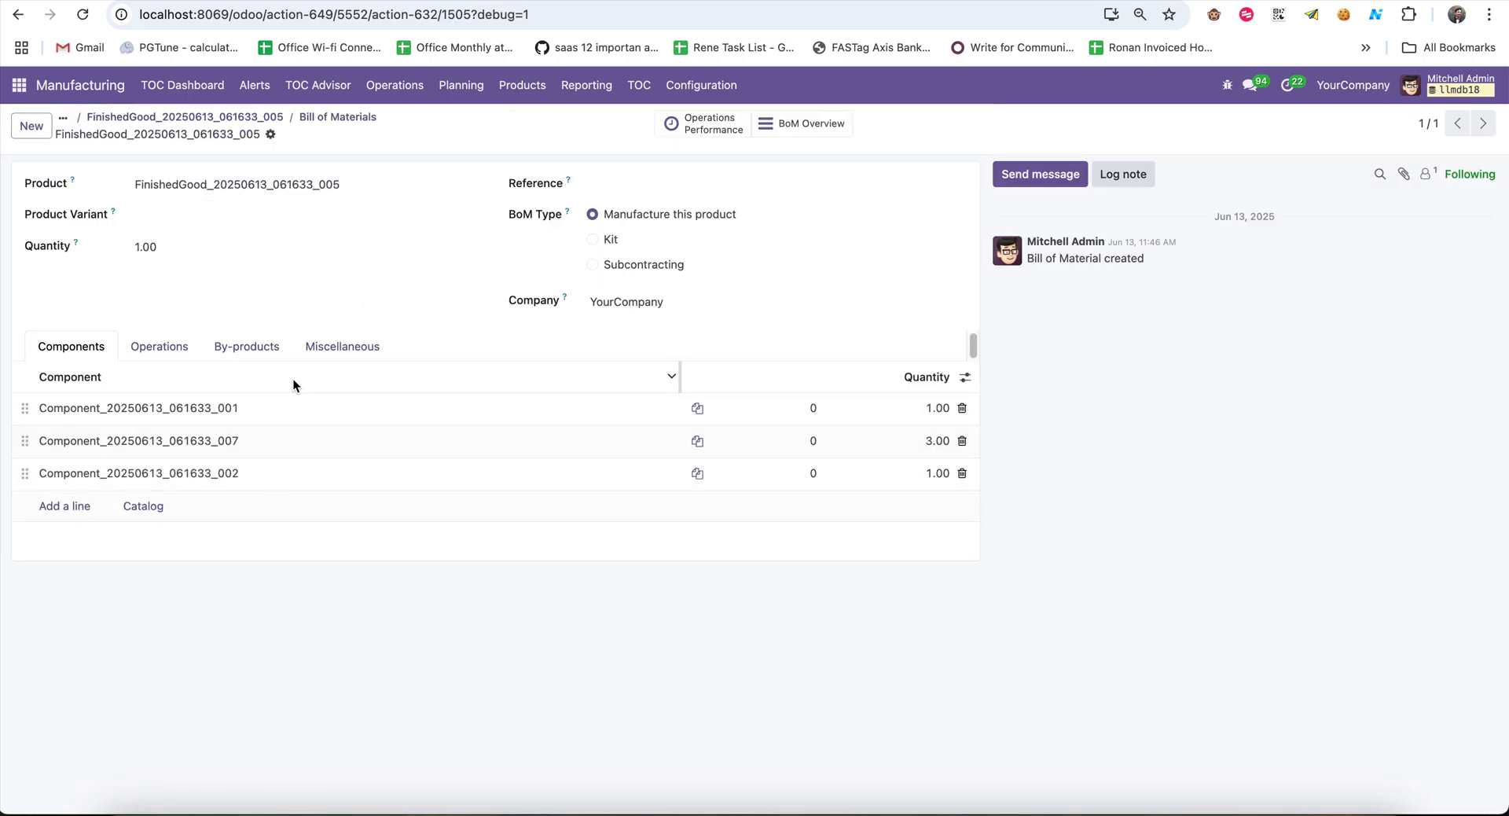
click(177, 350)
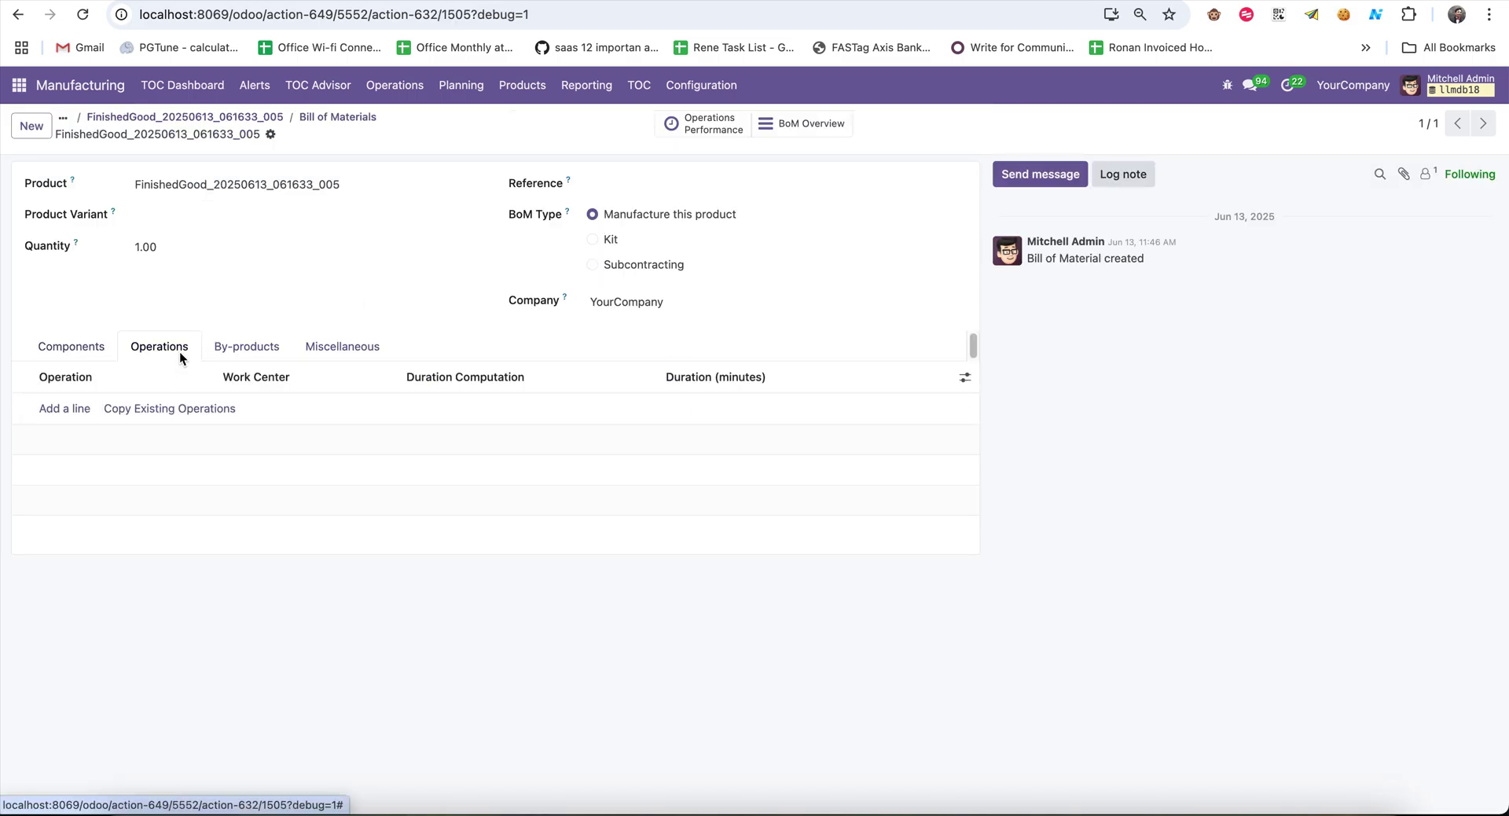
click(64, 355)
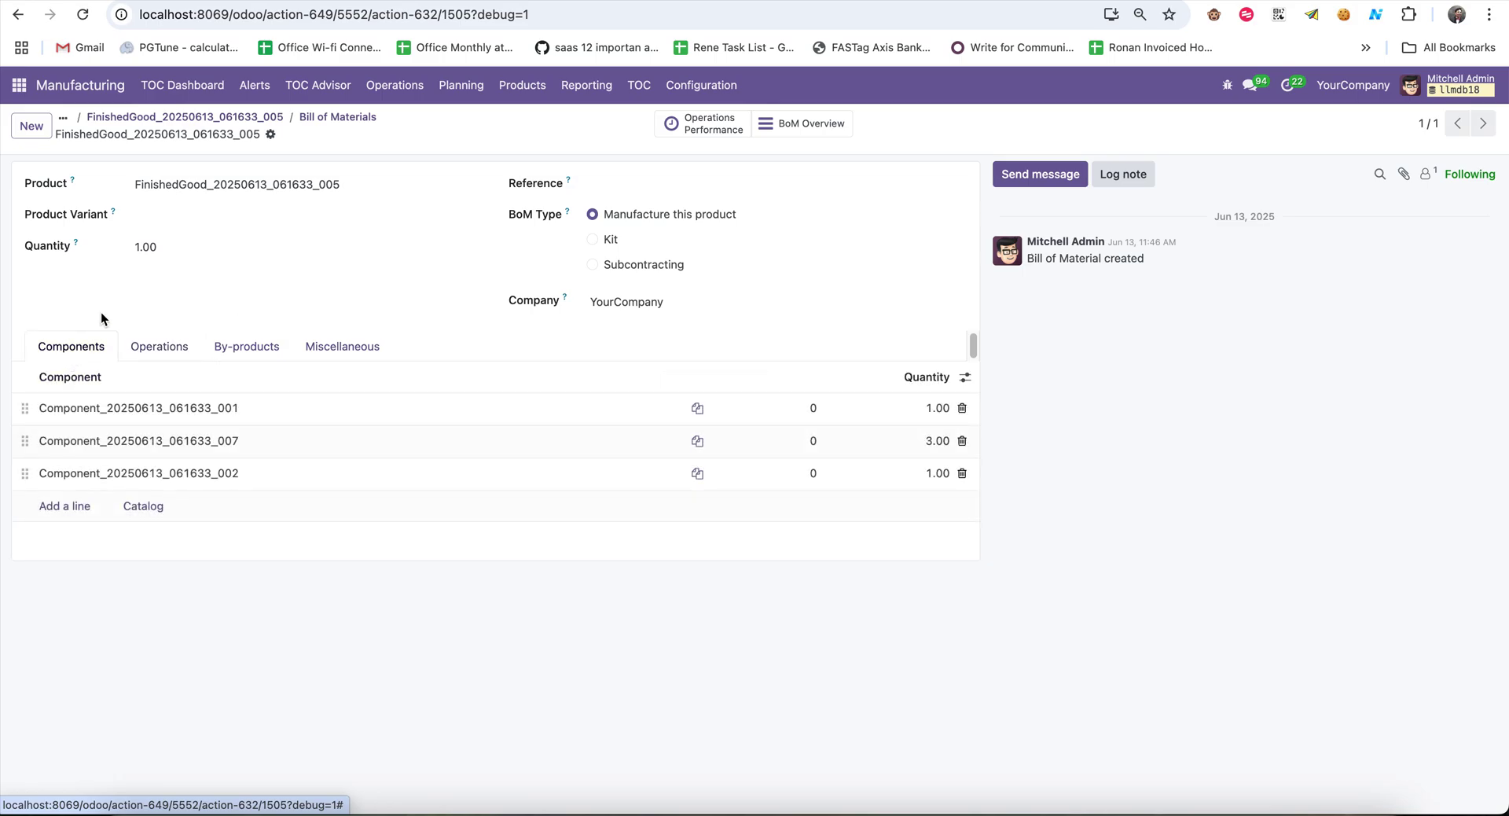
click(176, 349)
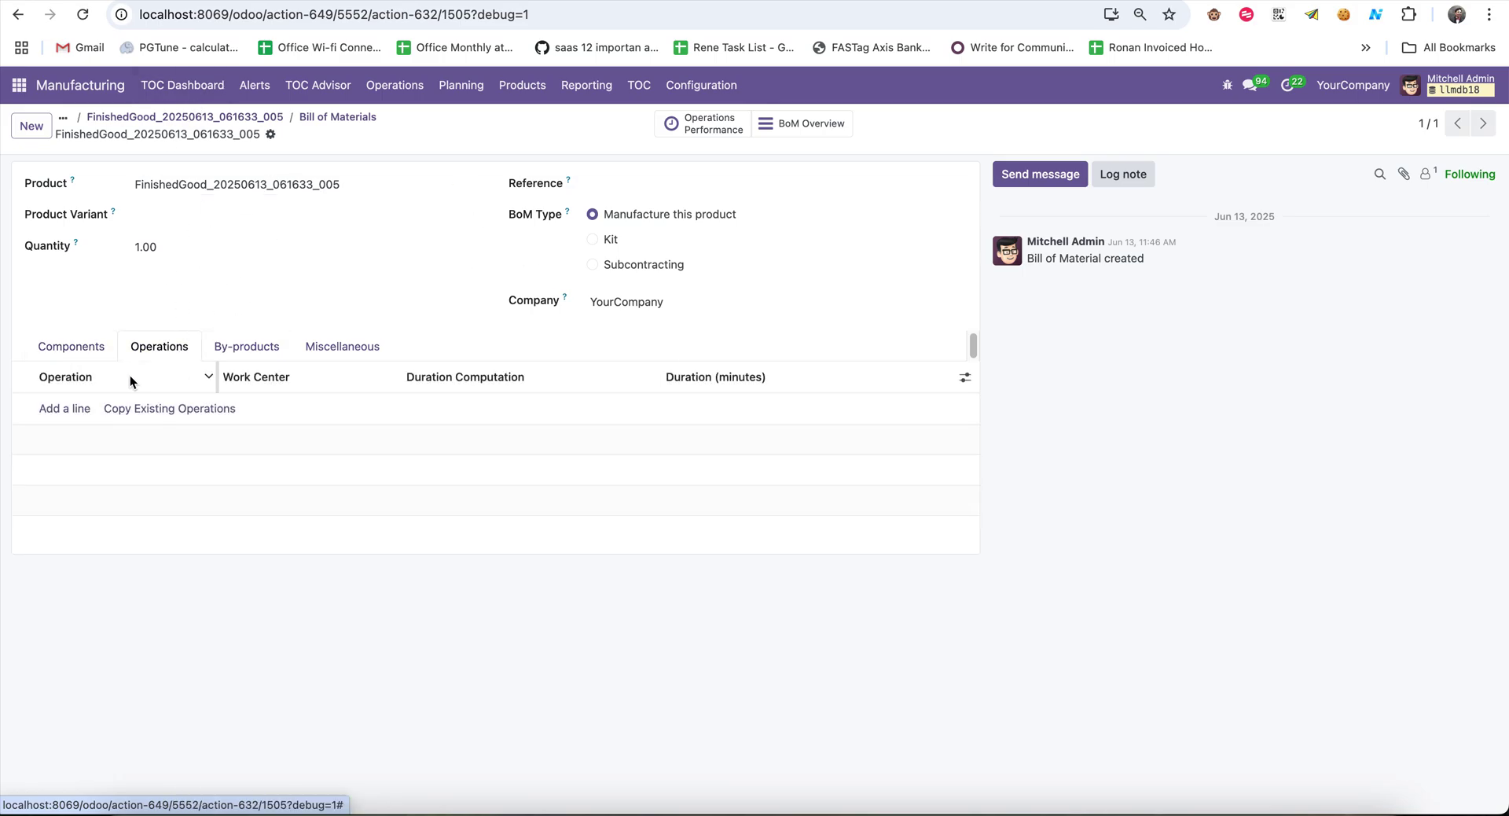
click(88, 347)
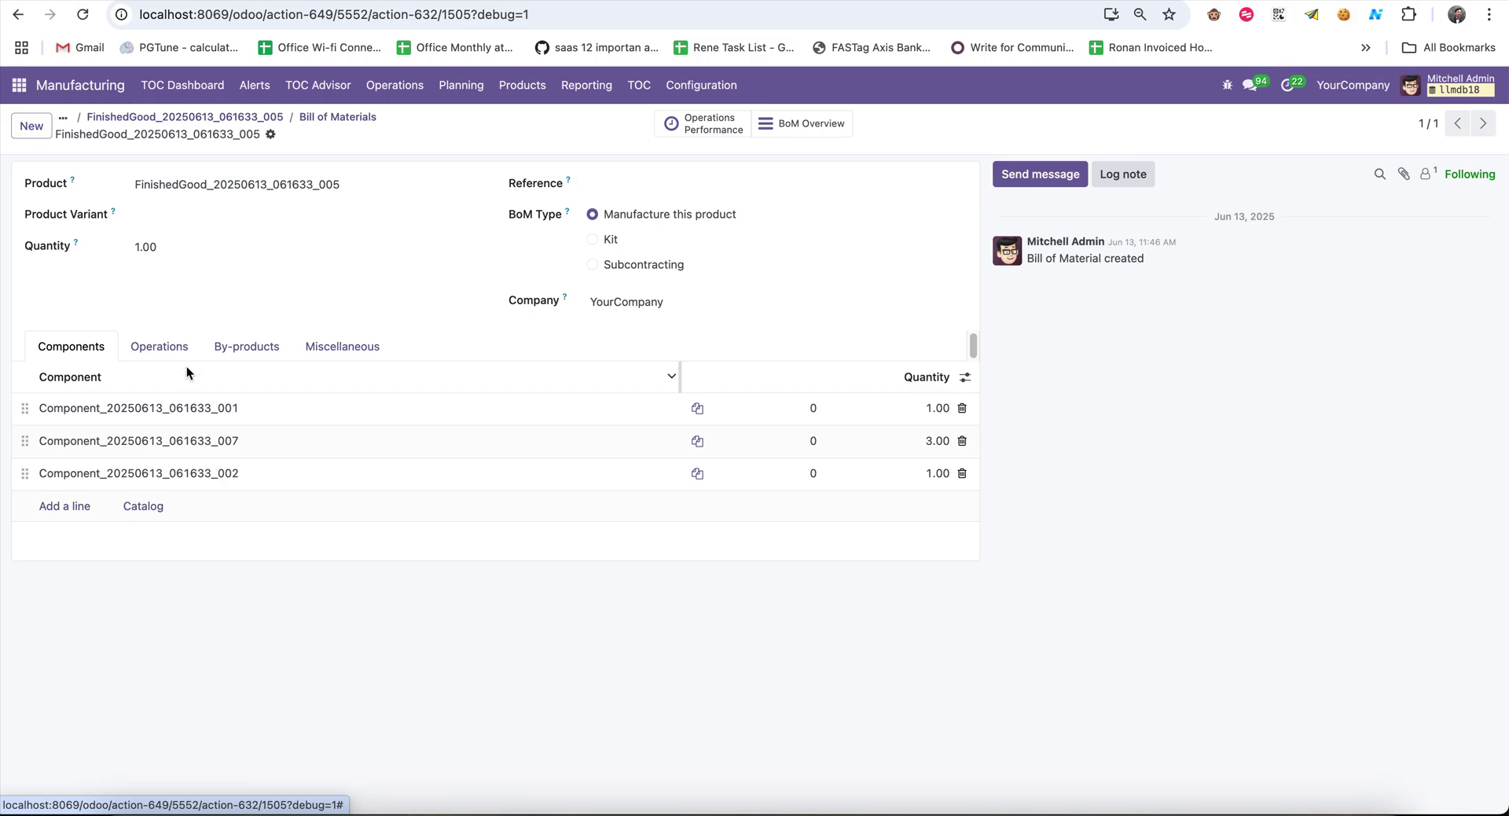
click(332, 119)
click(244, 117)
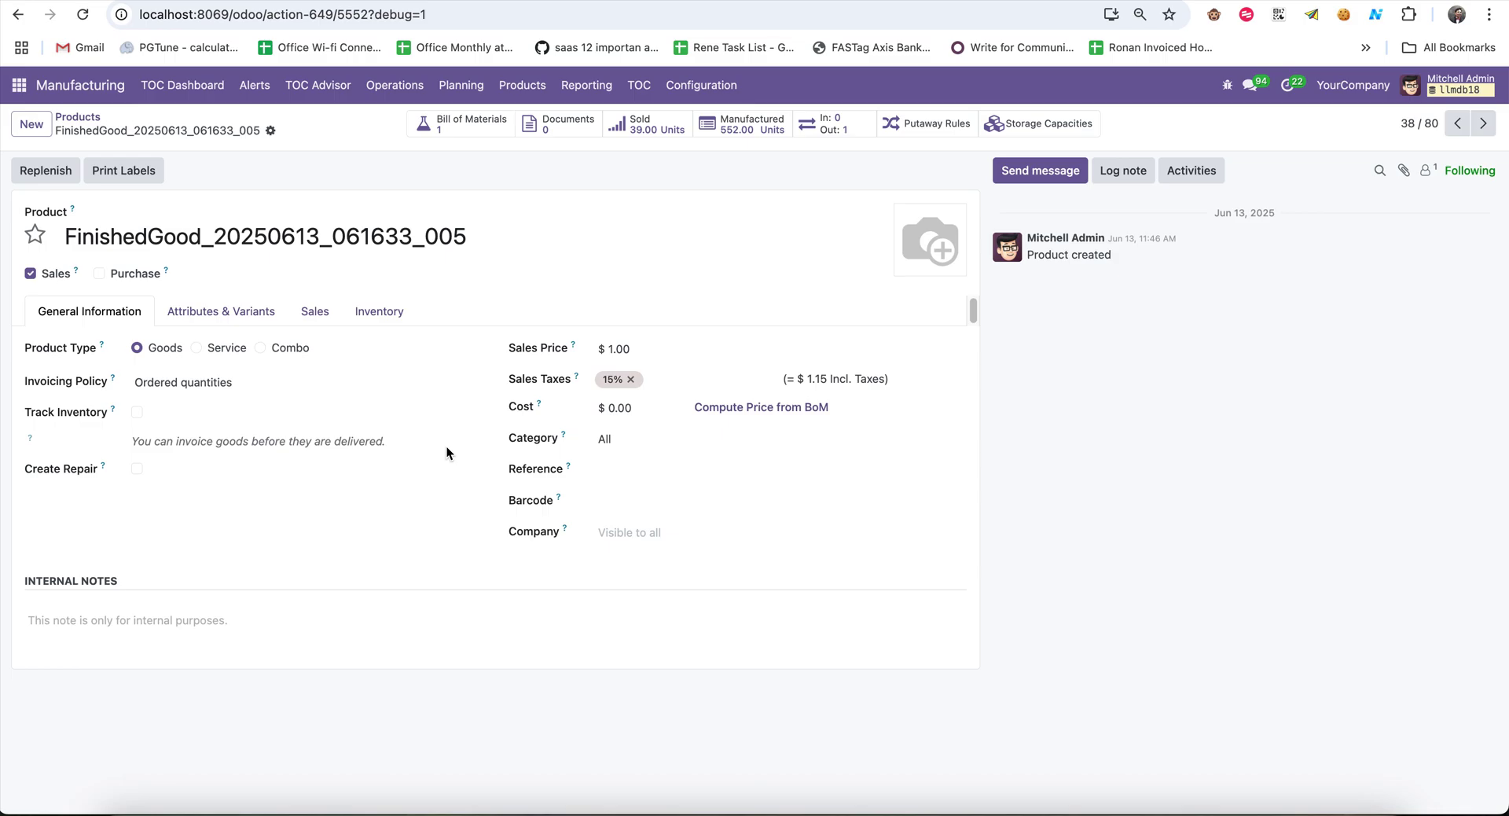
View the list of manufacturing orders to do
click(407, 89)
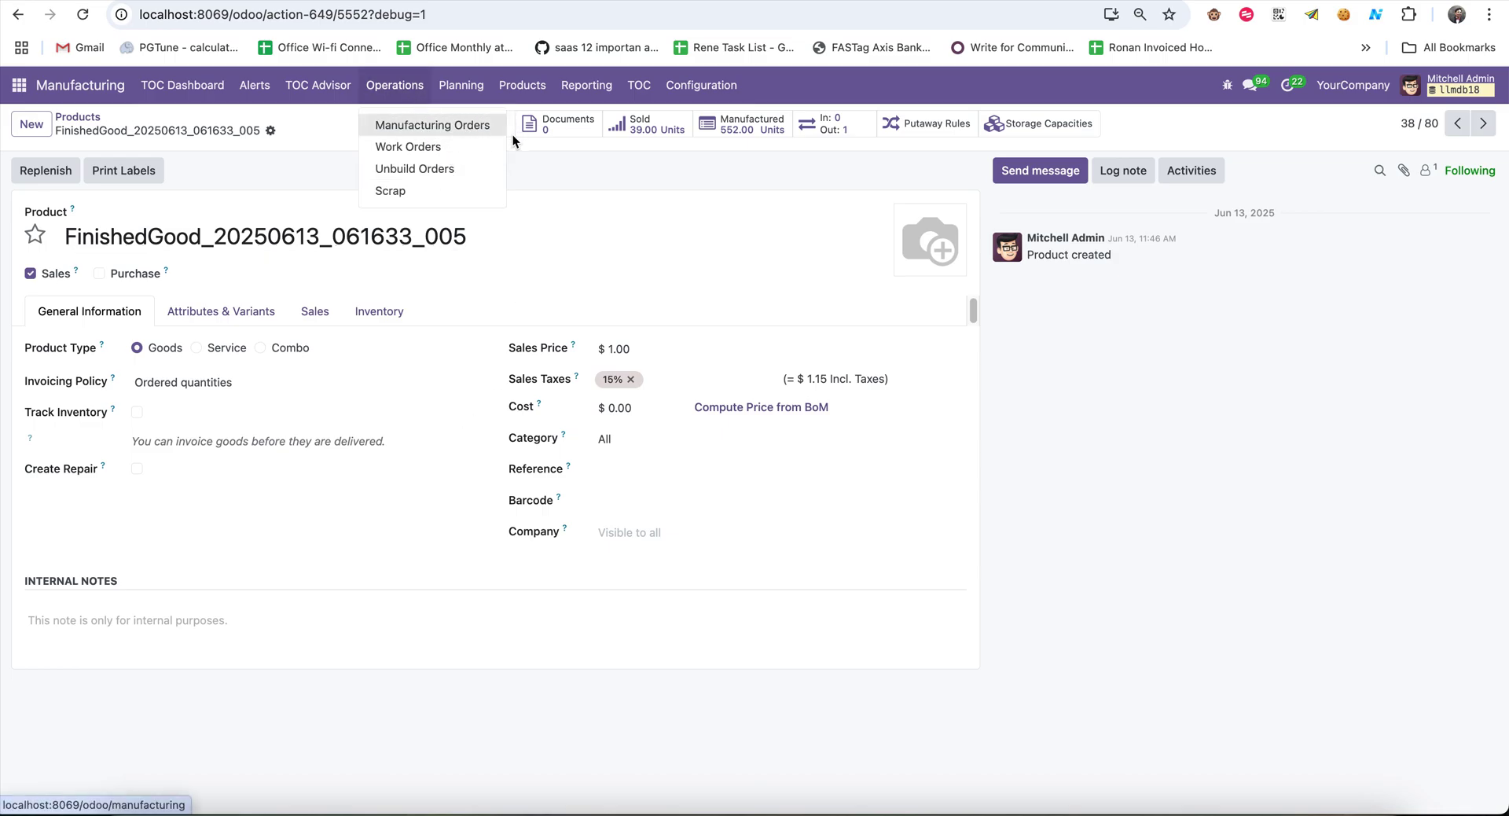
mouse_move(522, 85)
mouse_move(395, 85)
click(411, 130)
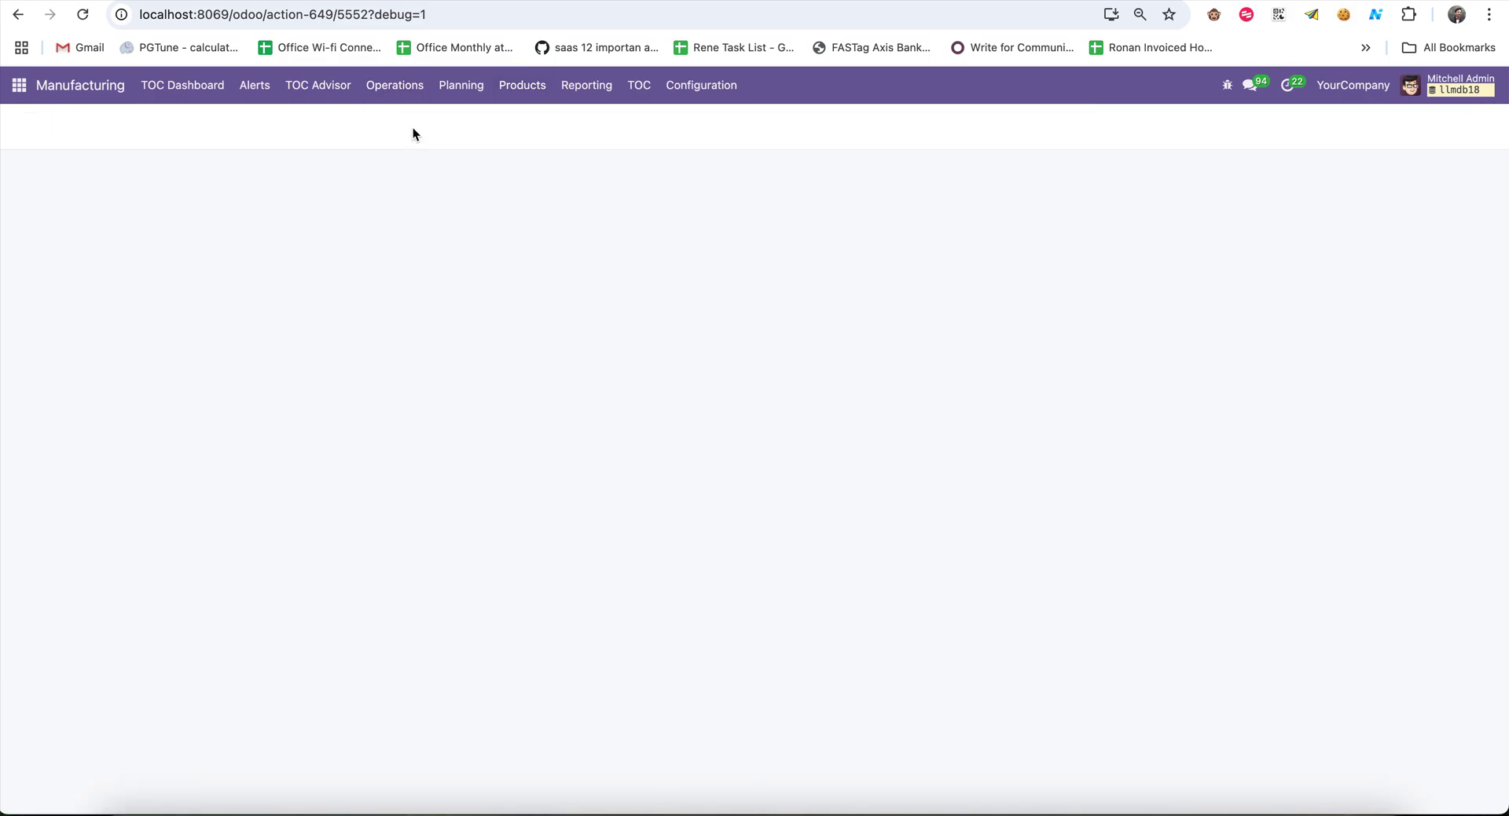
View the quotations in the Sales app and check the SIM/2025/0020 scenario in the other browser tab
click(16, 88)
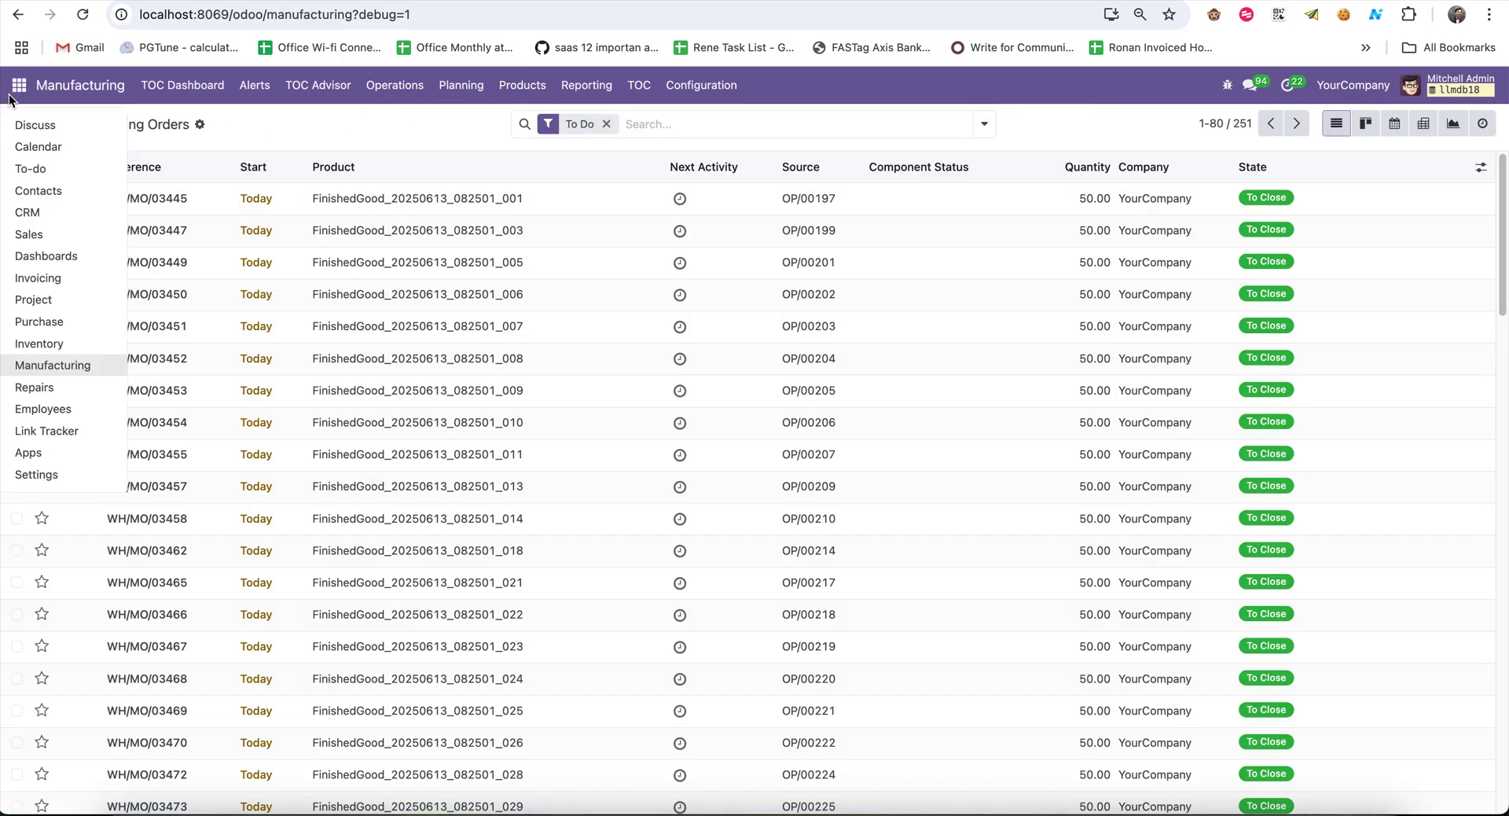
click(77, 233)
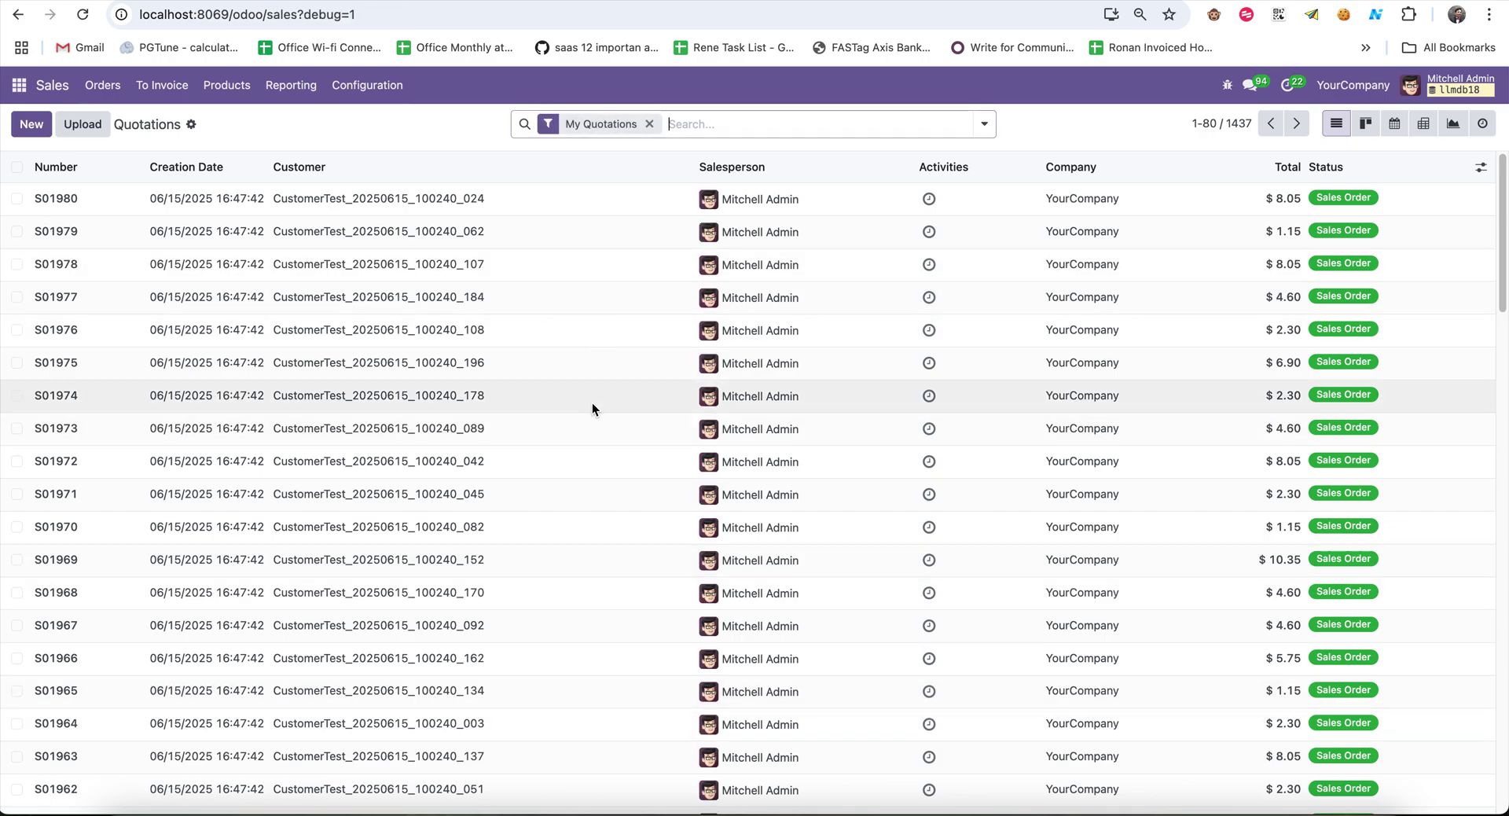
key(super+bracketleft)
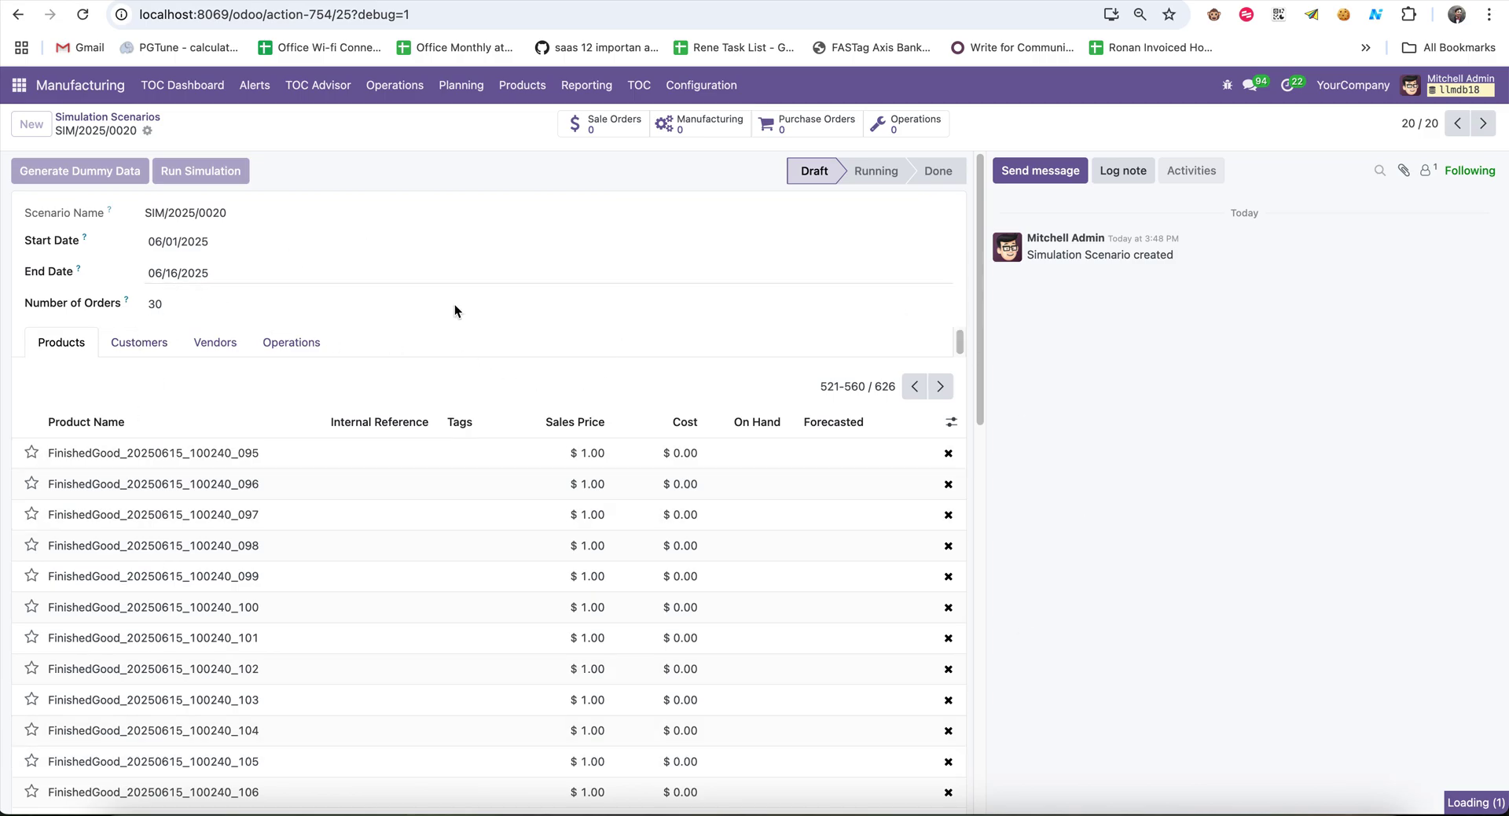
key(super+bracketright)
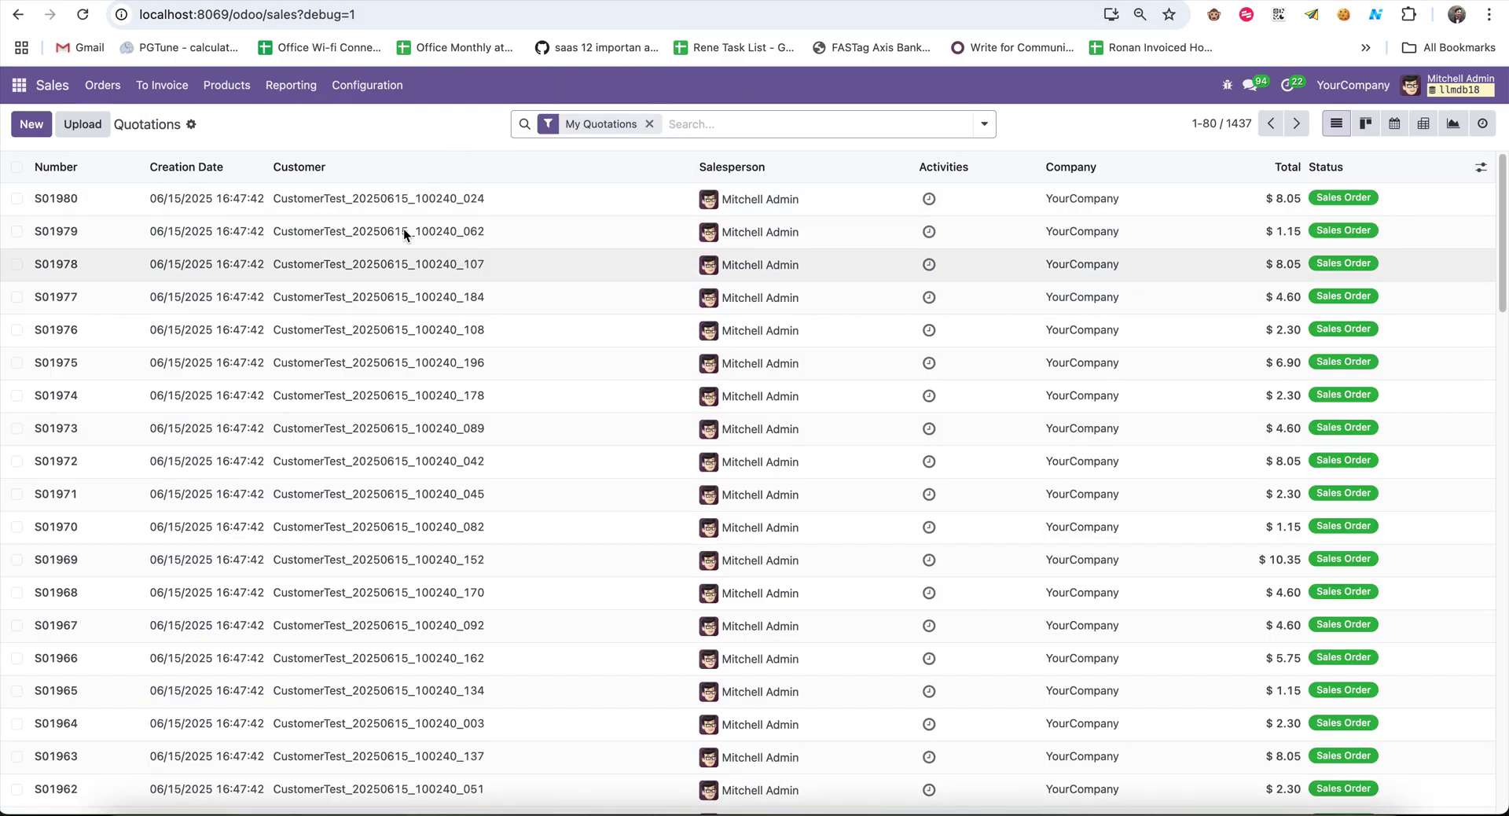
Search the Sales app's products for "Component" without the Sales filter and open Component_20250612_143747_003
click(226, 87)
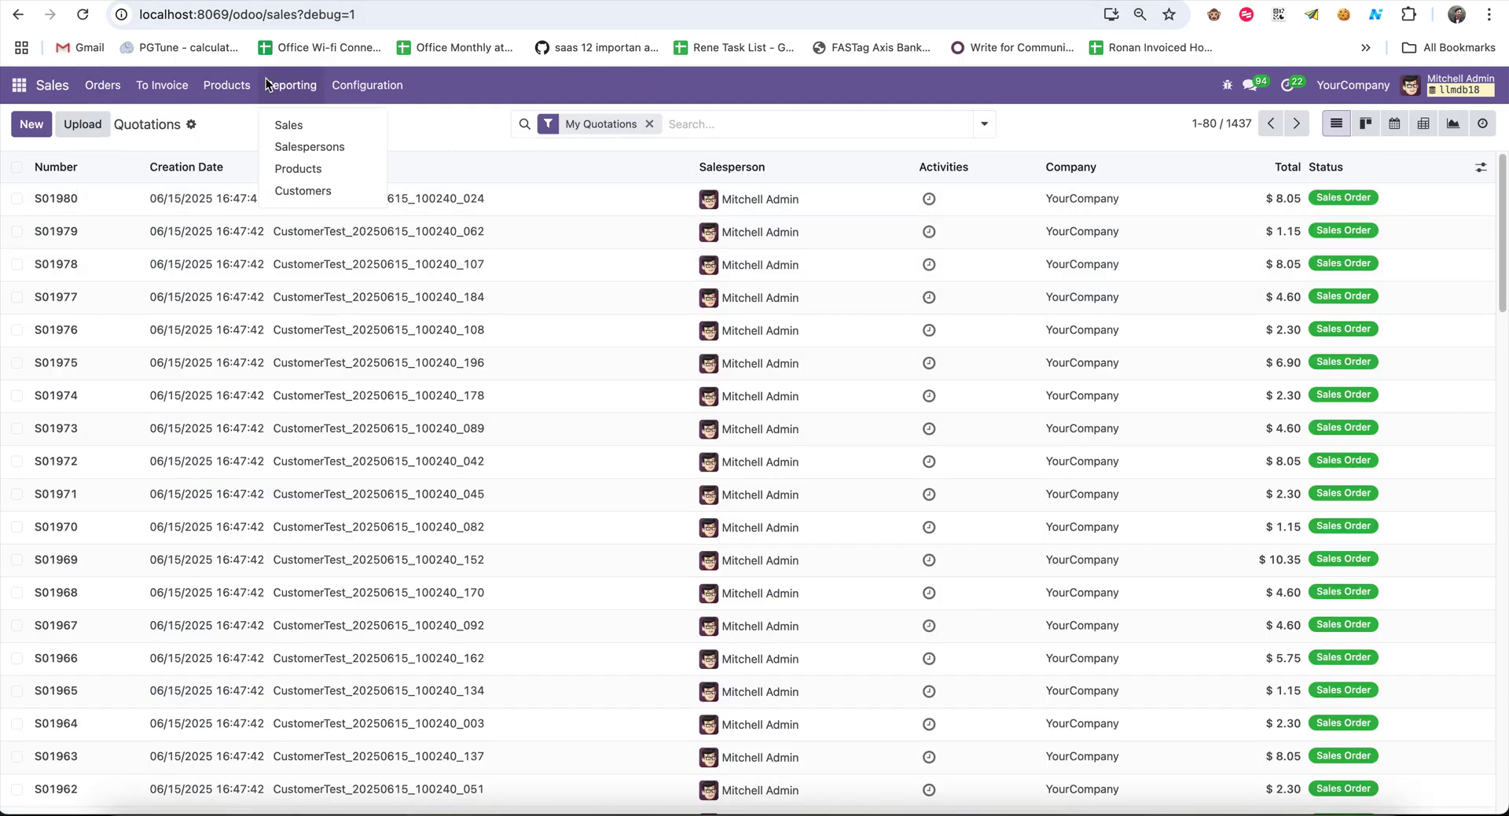
click(261, 149)
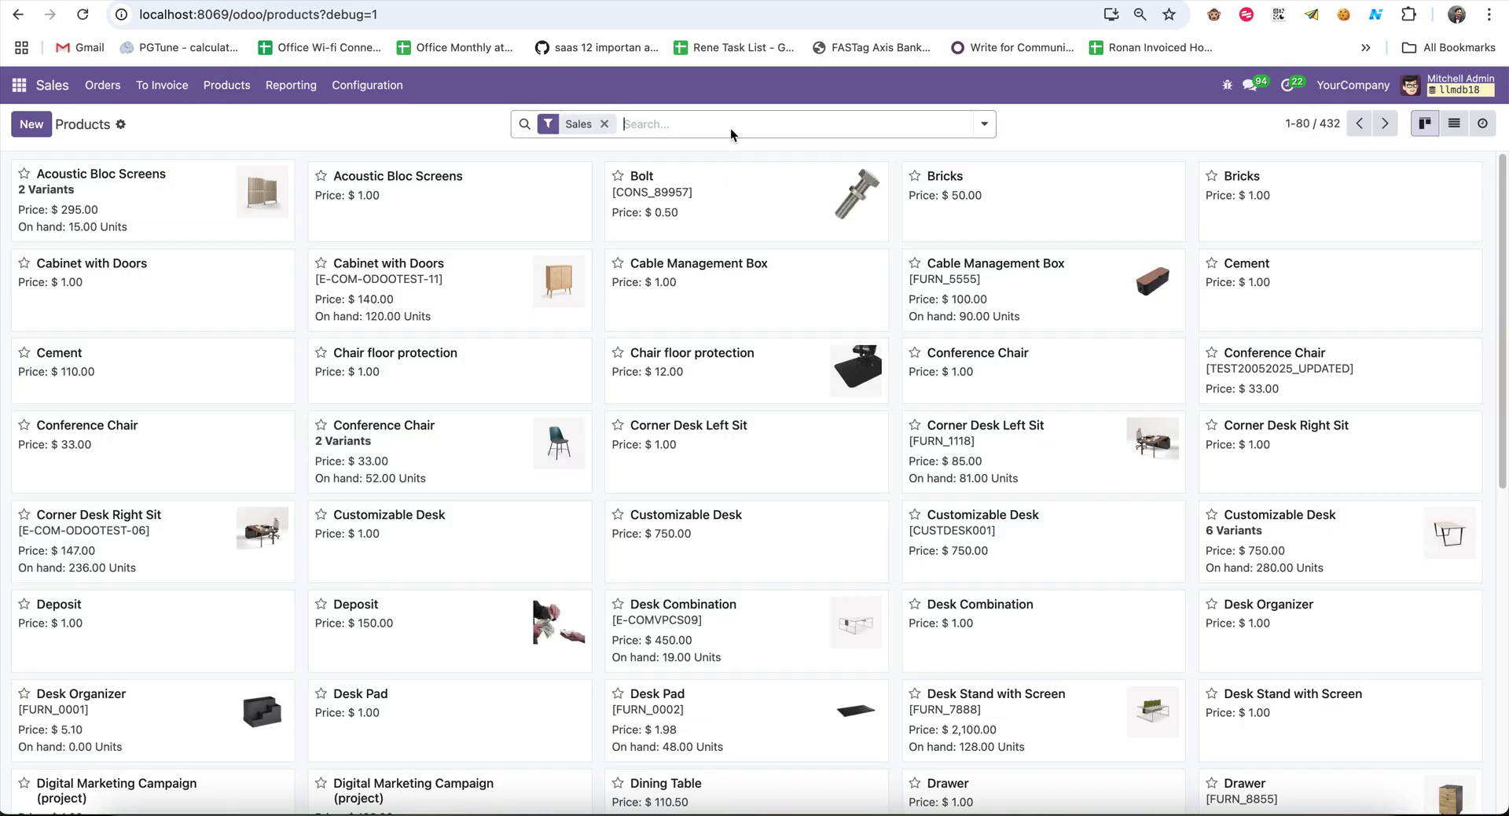
text(Component)
key(Return)
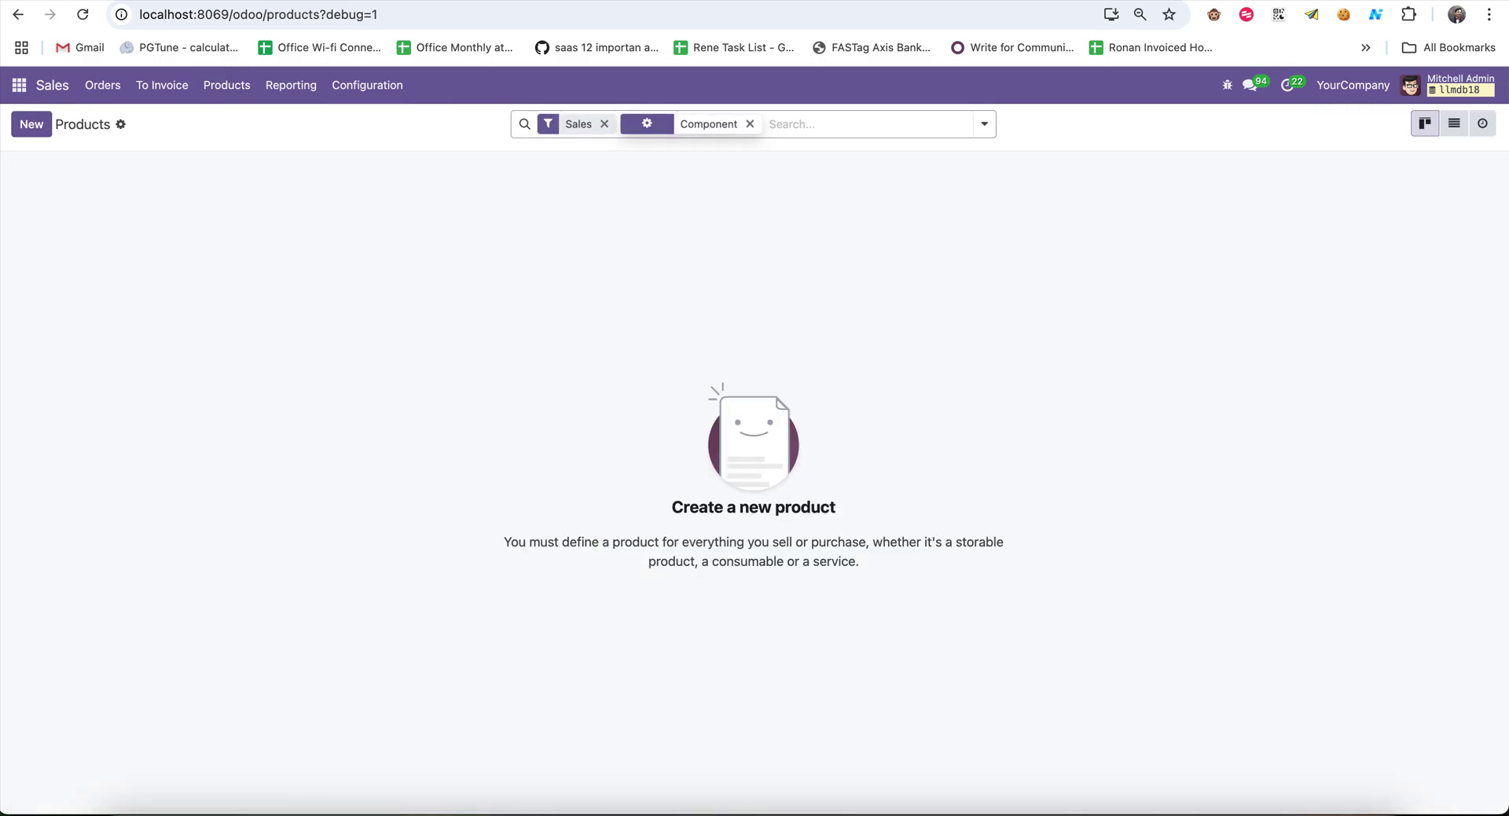
click(604, 124)
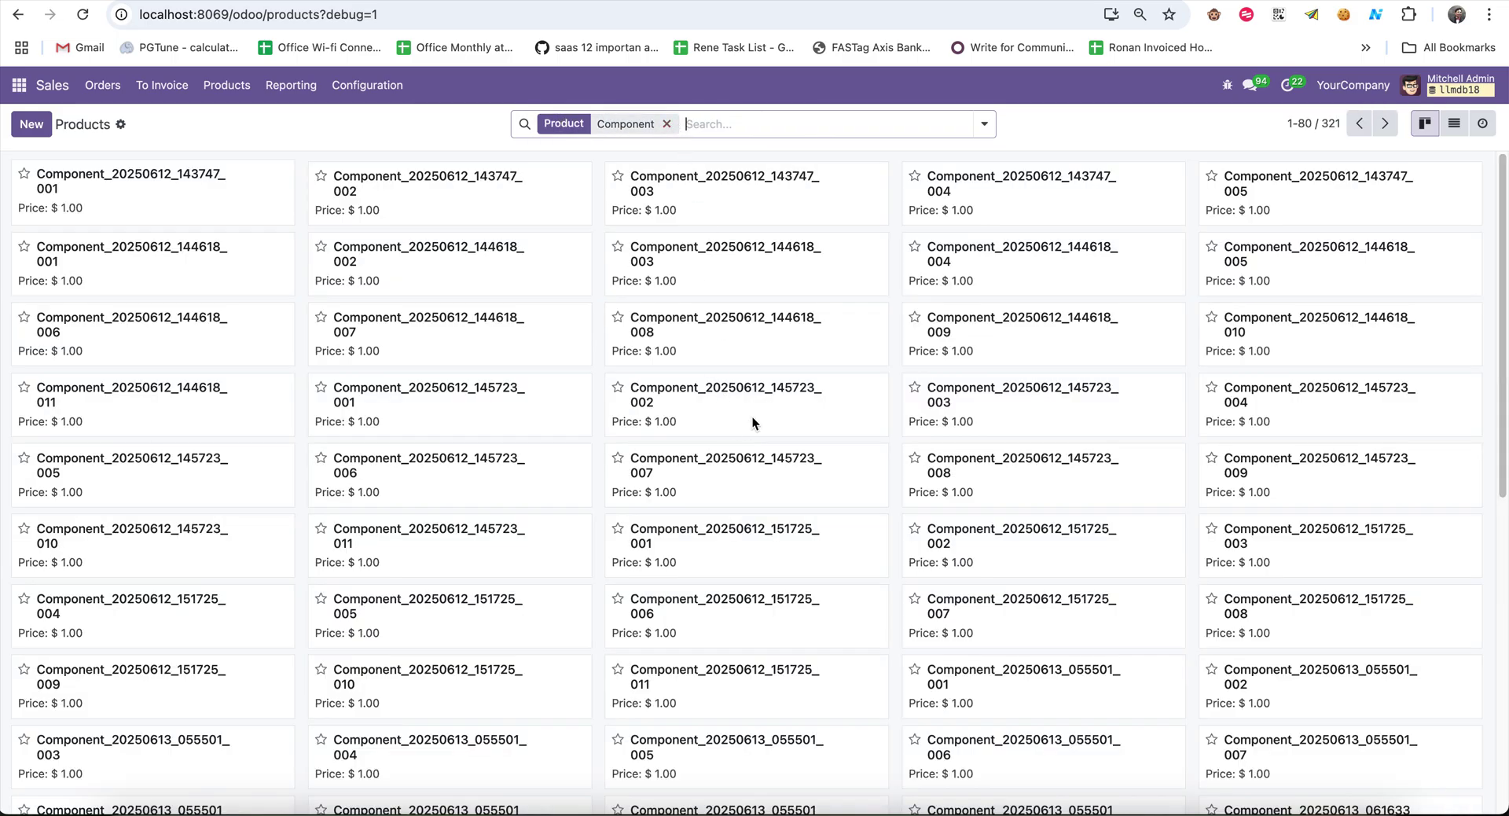
click(746, 201)
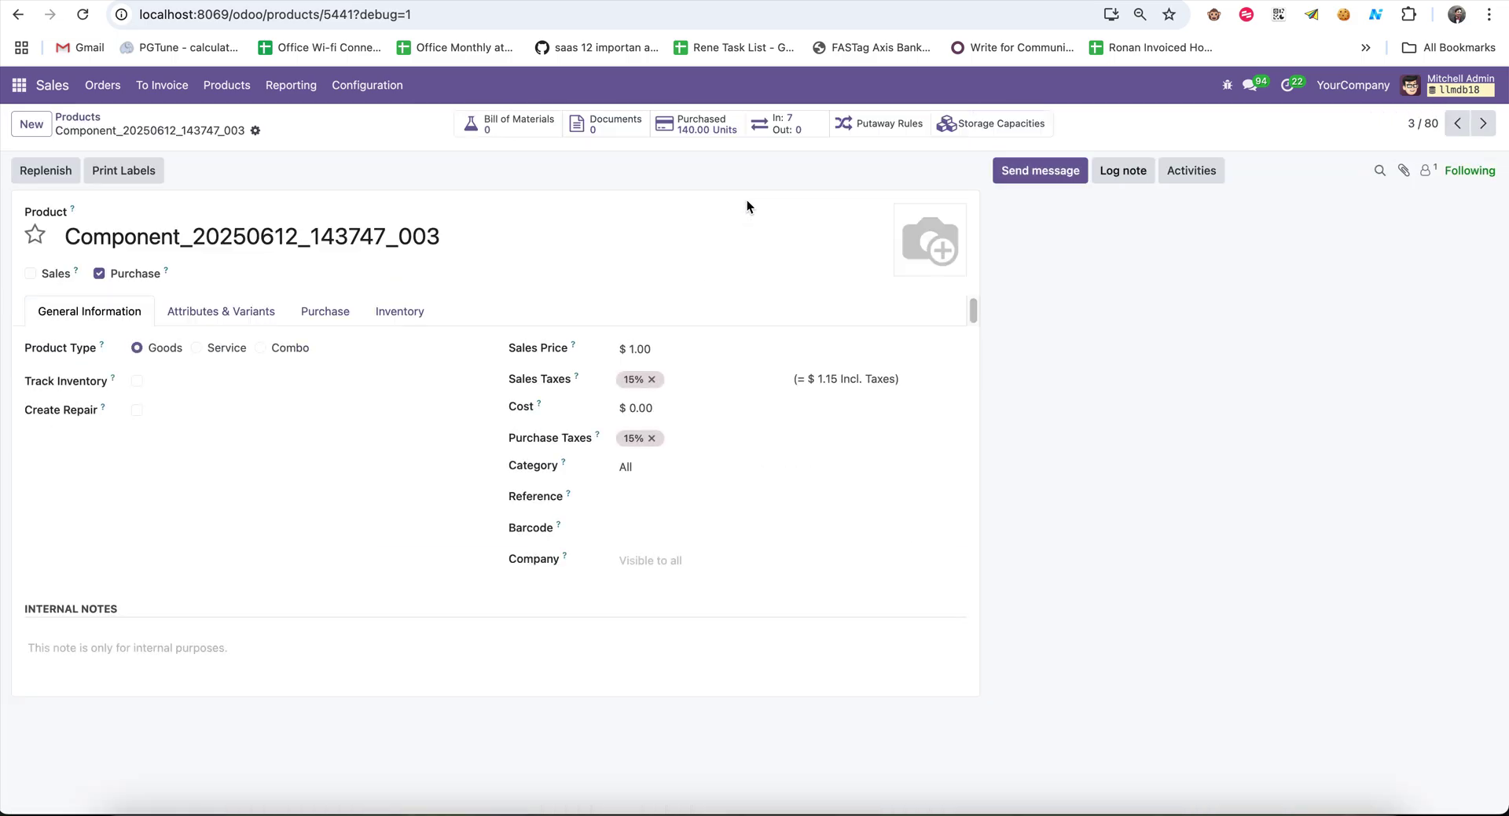
Review the component's vendor details and its stock moves history, and return to the product record
click(226, 321)
click(358, 313)
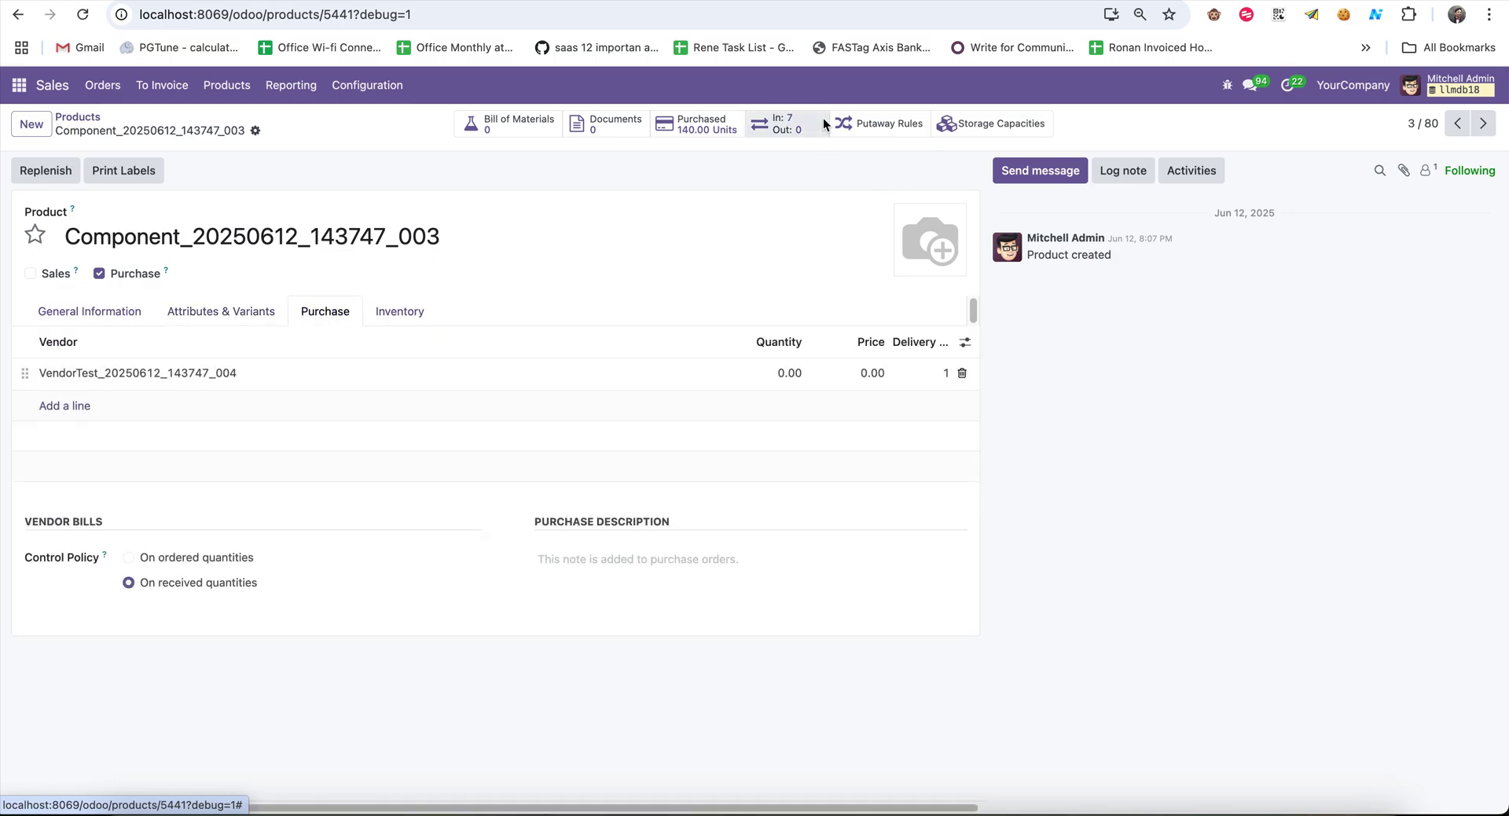
click(798, 124)
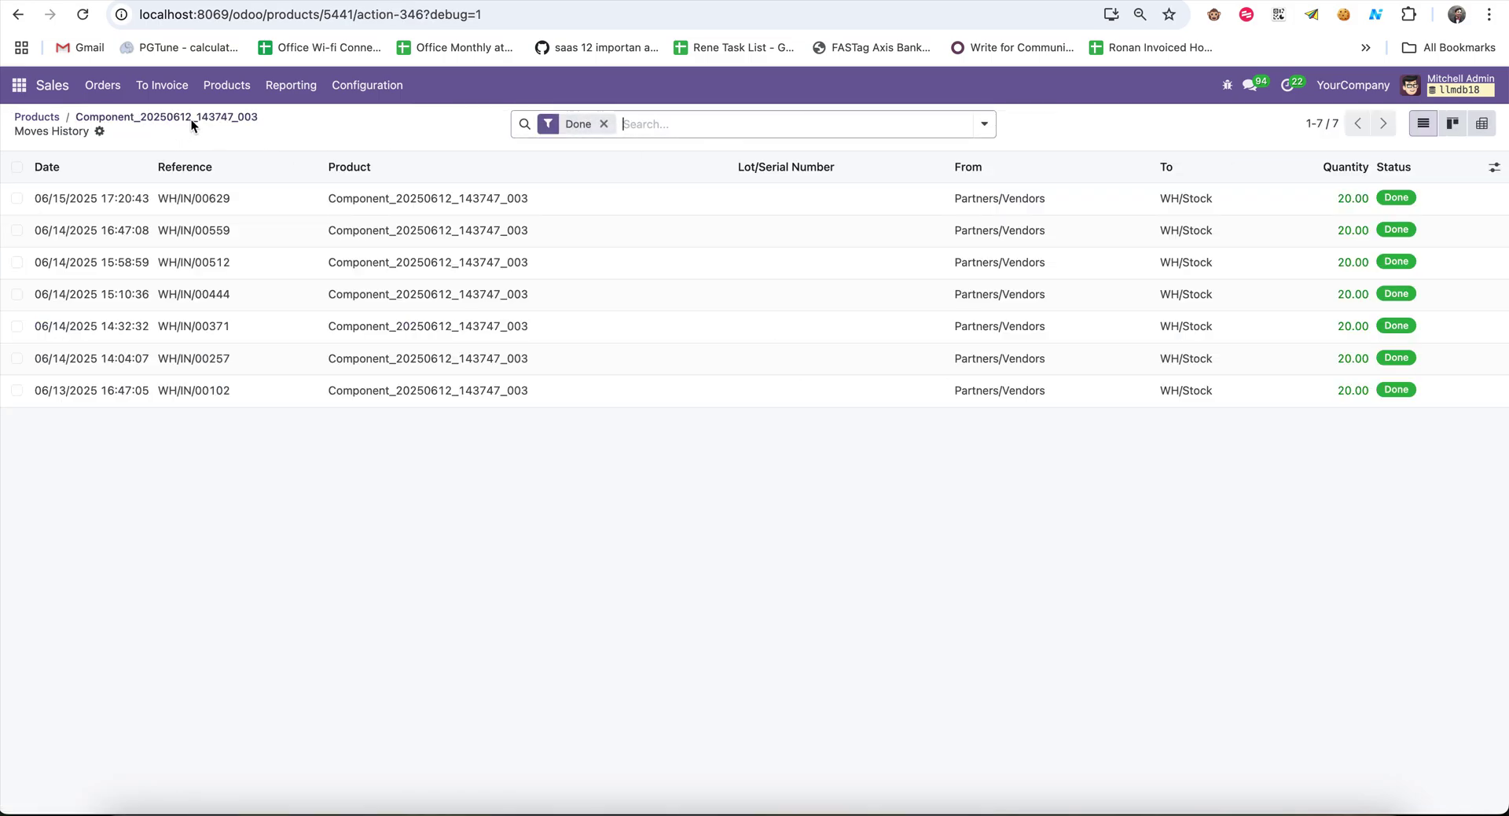
click(192, 116)
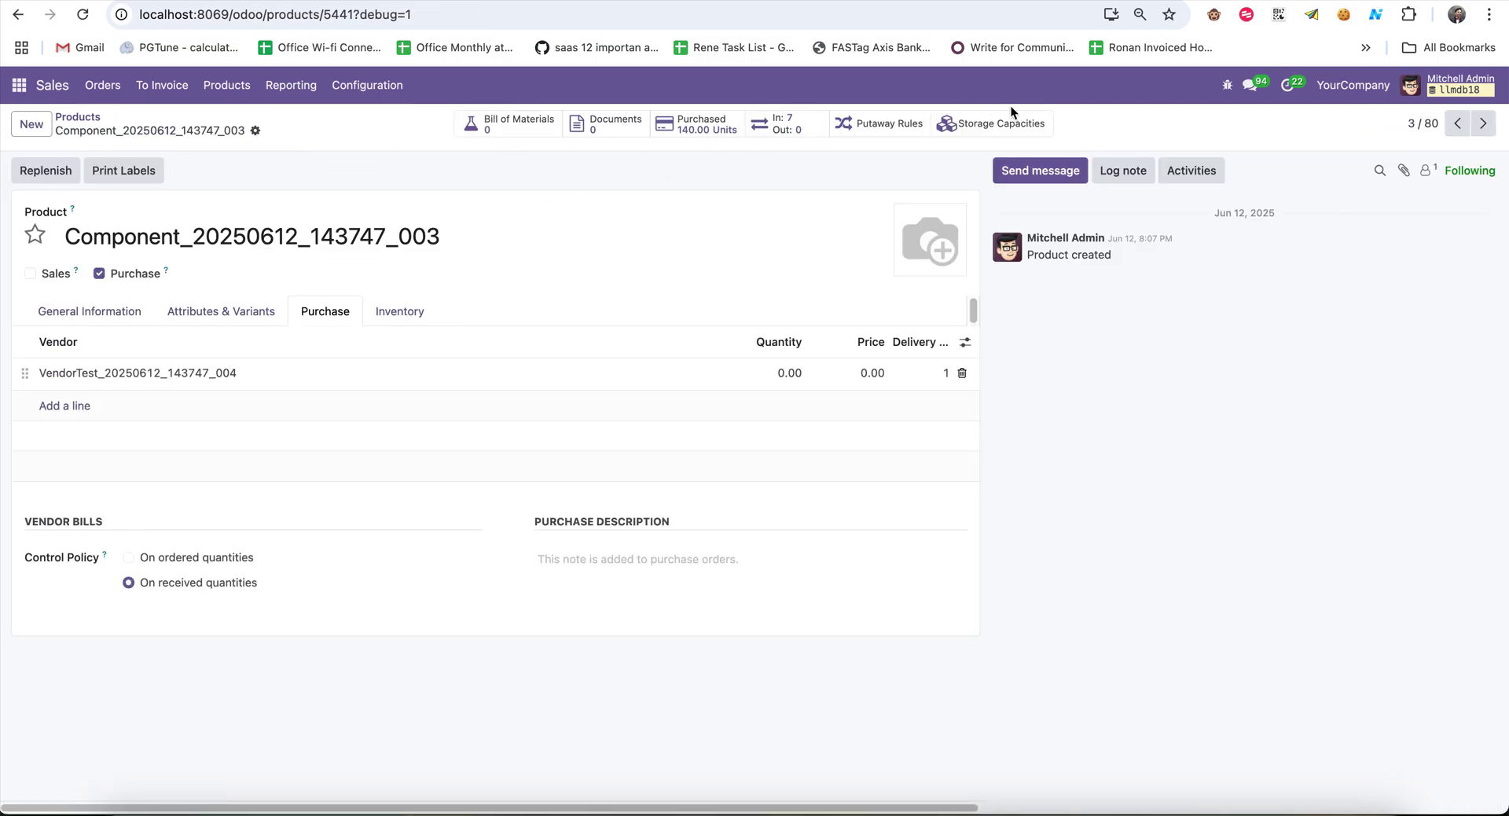
Expand the component's purchase history for its vendor and open the purchase order confirmed on 06/15/2025
click(707, 126)
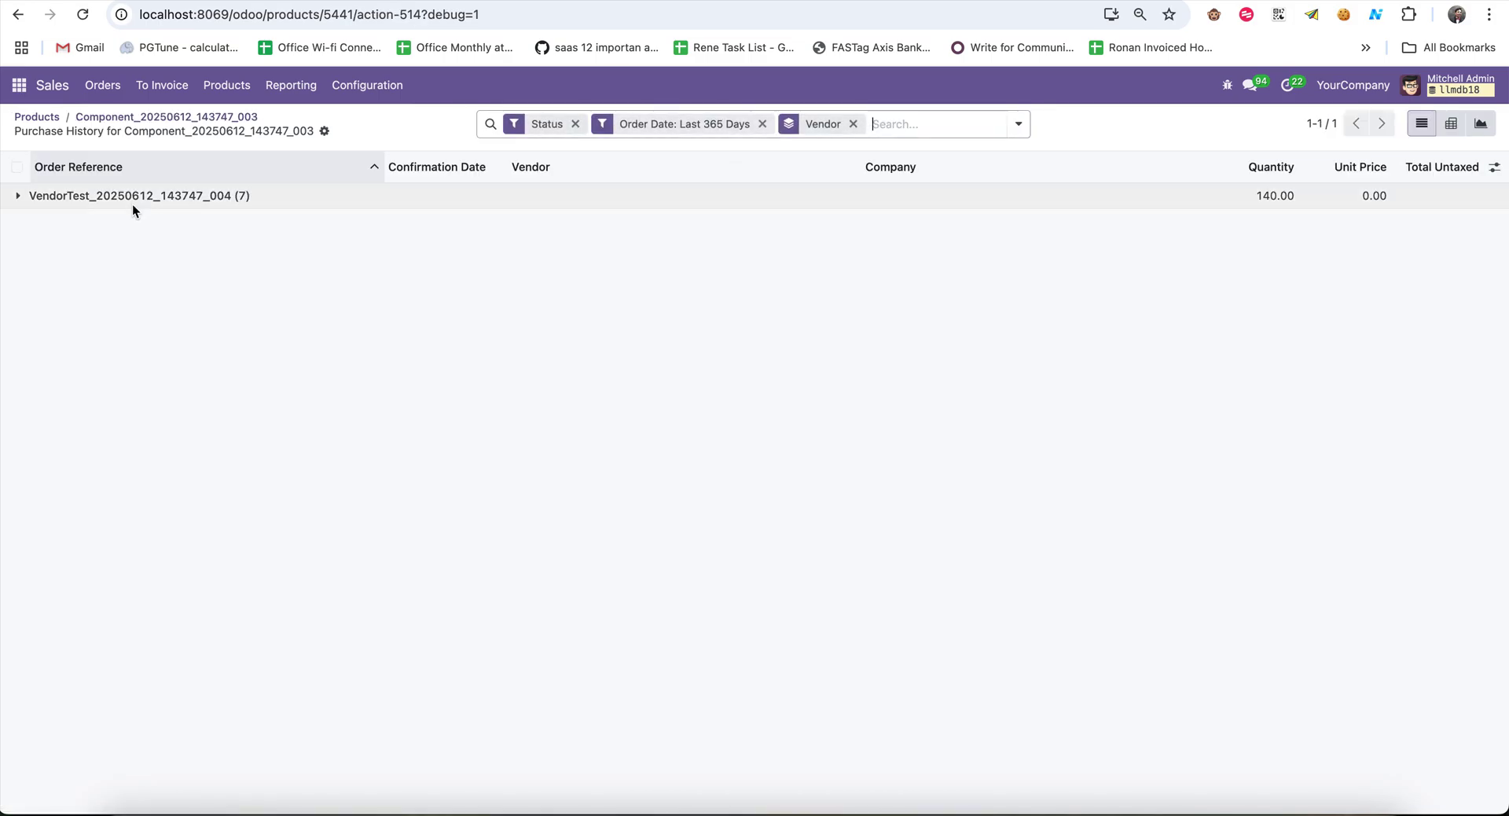
click(133, 196)
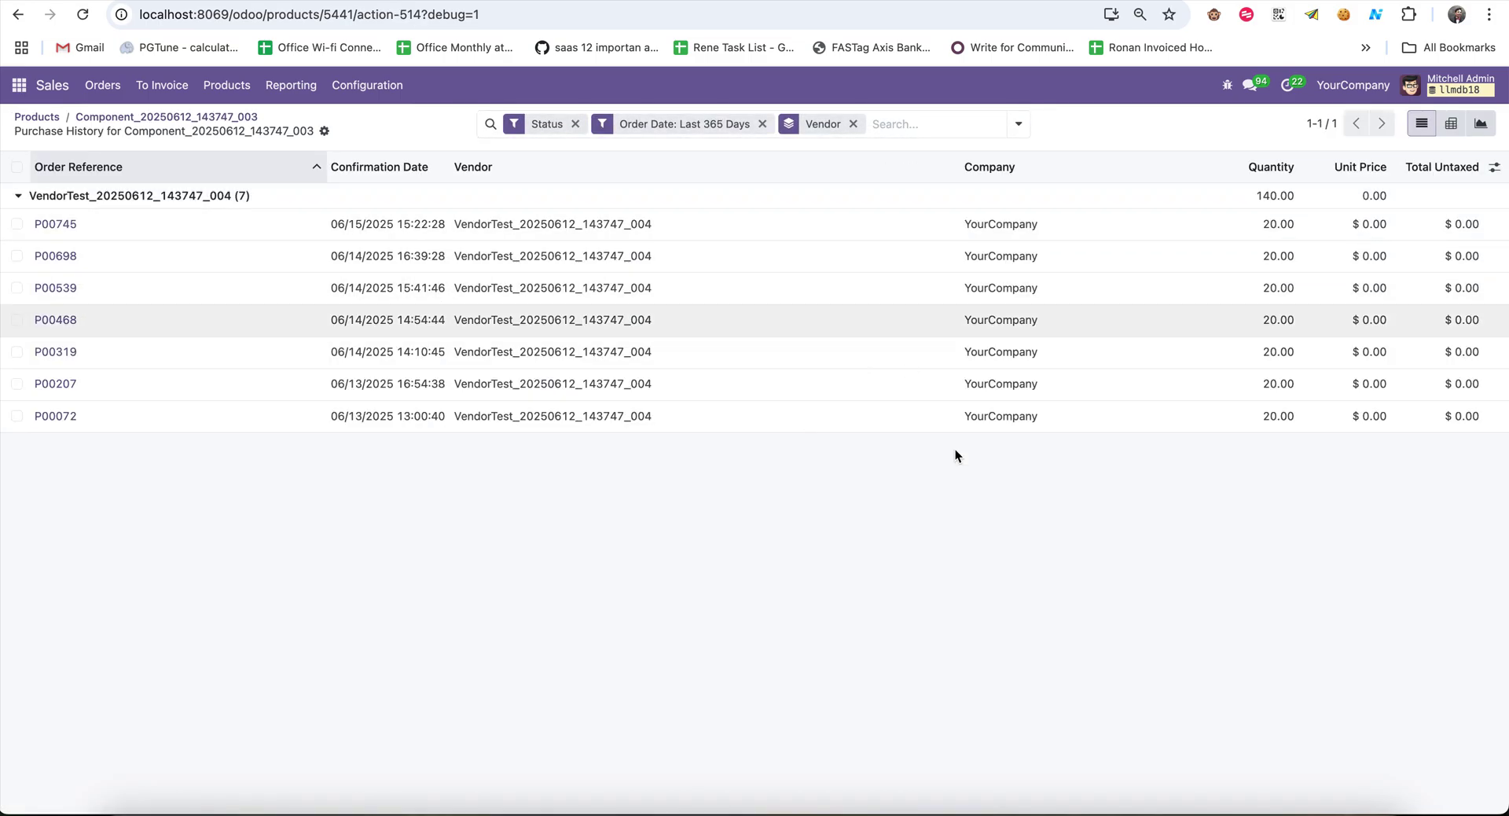
click(639, 227)
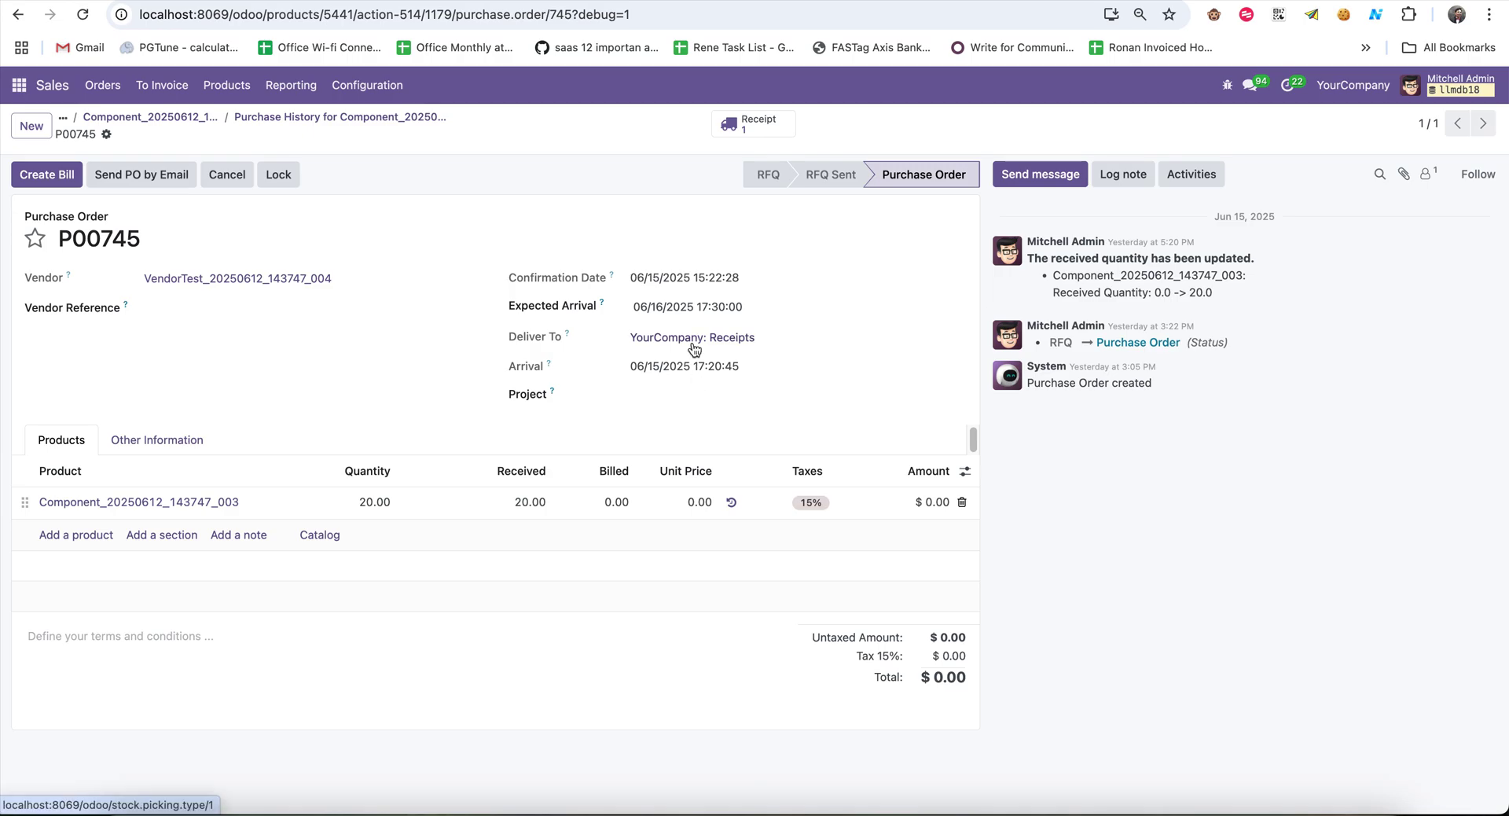
Switch to Manufacturing, check work center utilization on the TOC Dashboard, and open the MRP alerts list
click(20, 85)
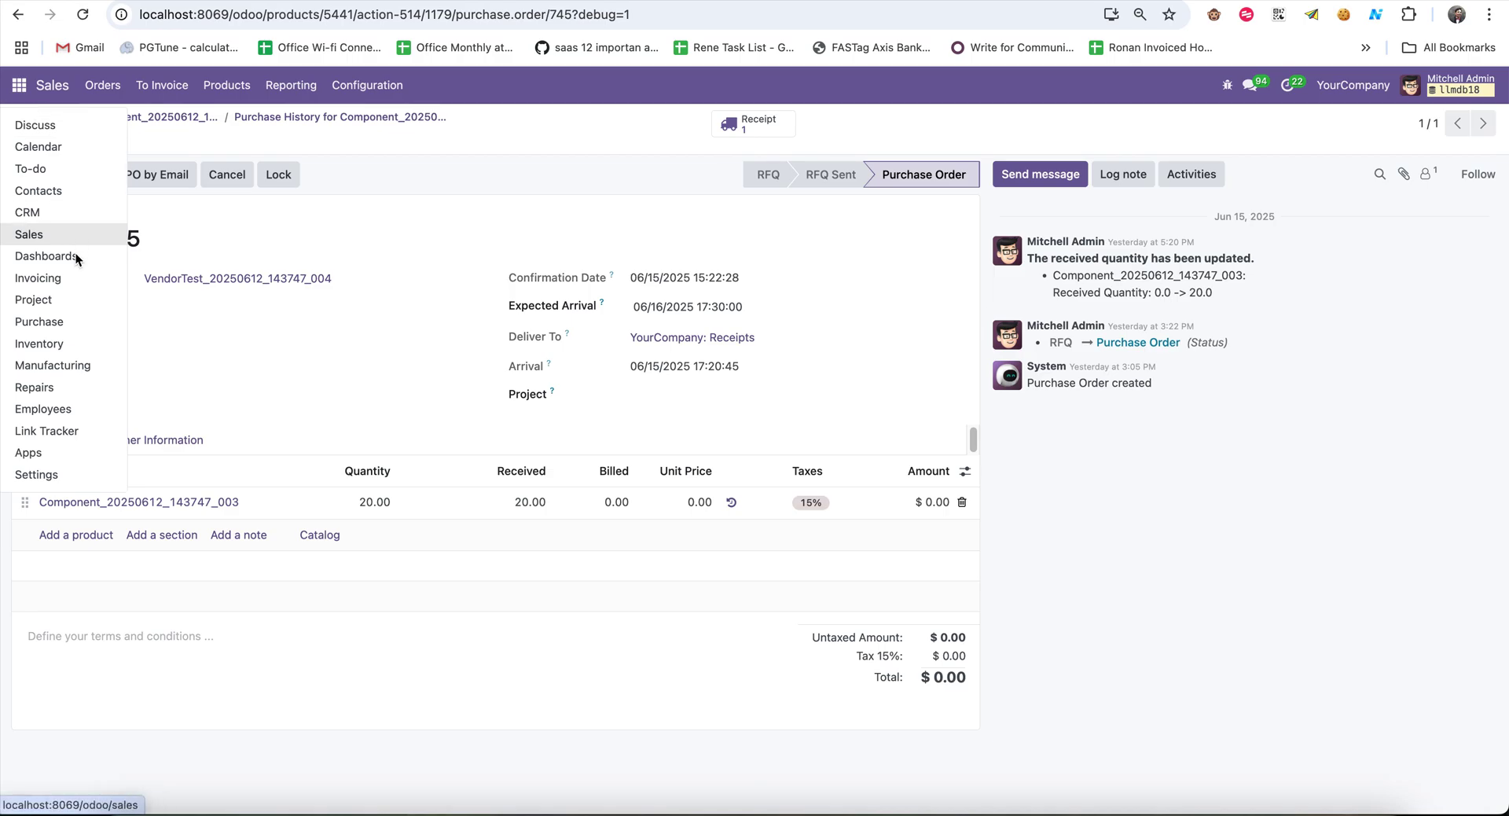
click(63, 366)
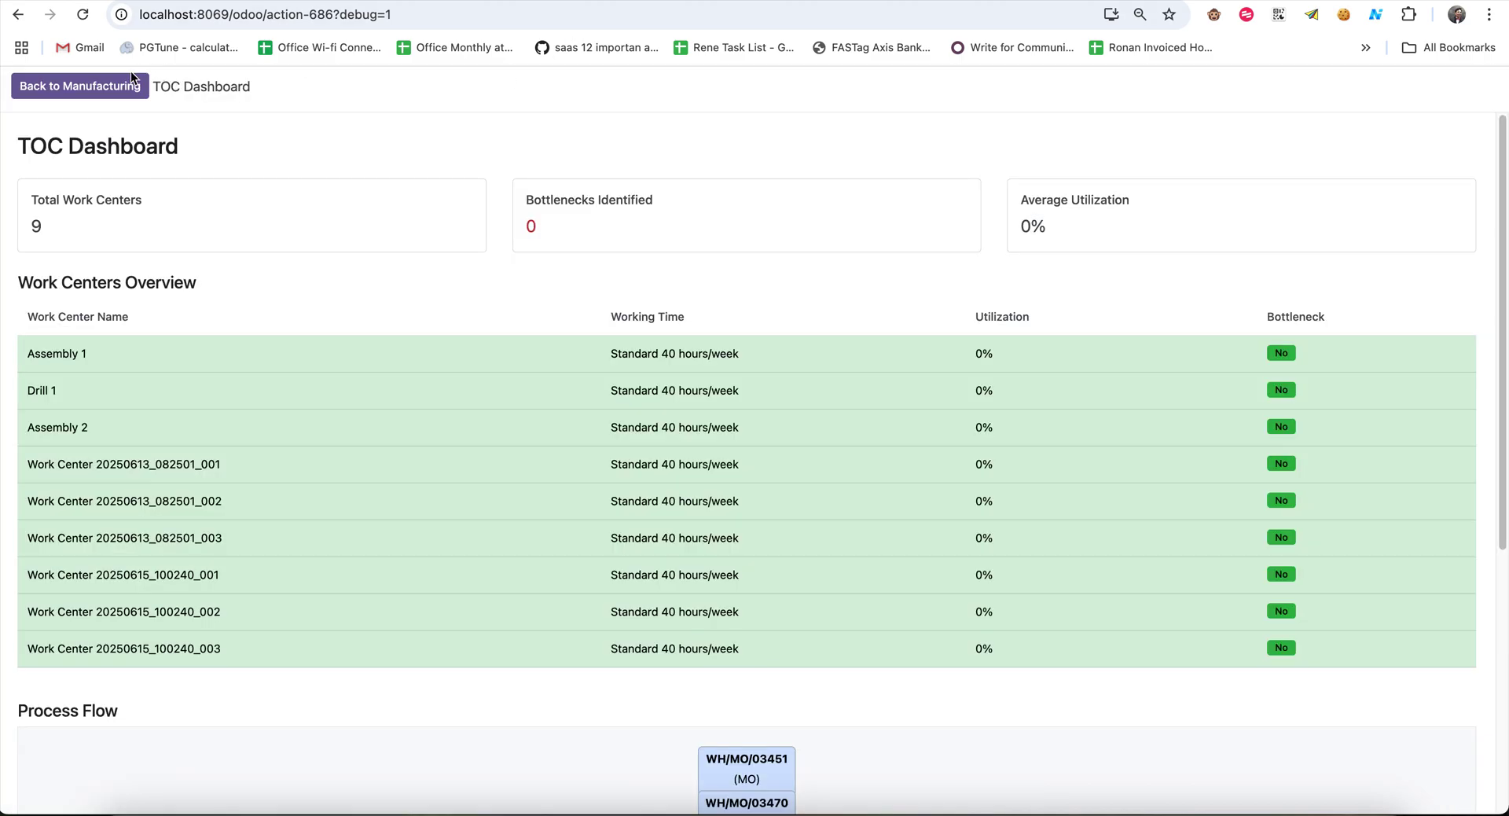
click(114, 82)
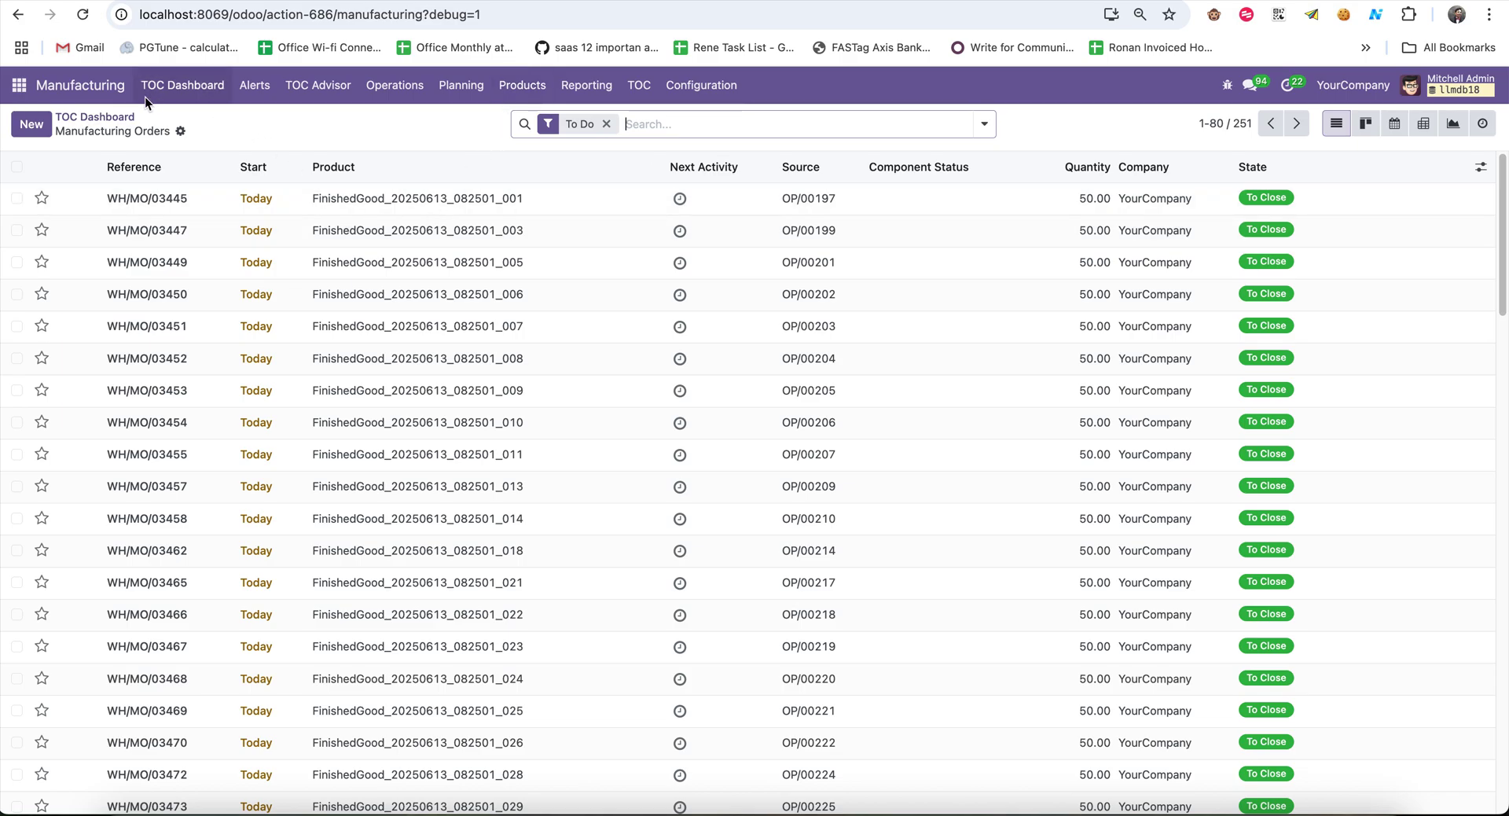
click(25, 91)
click(258, 93)
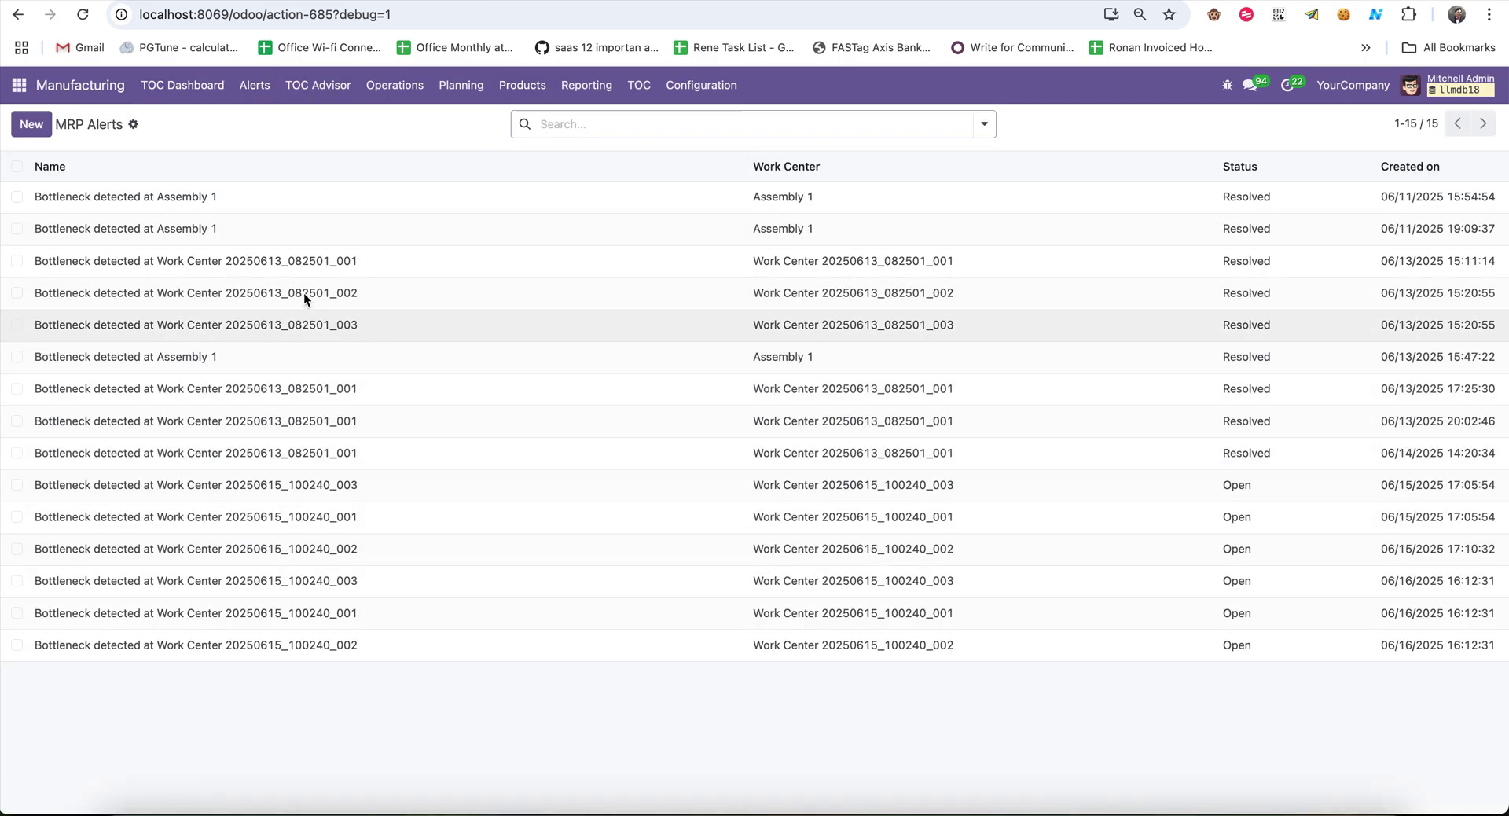
Open the TOC Advisor, review the suggestions in the first seven bottleneck analyses, and return to the analysis list
click(334, 88)
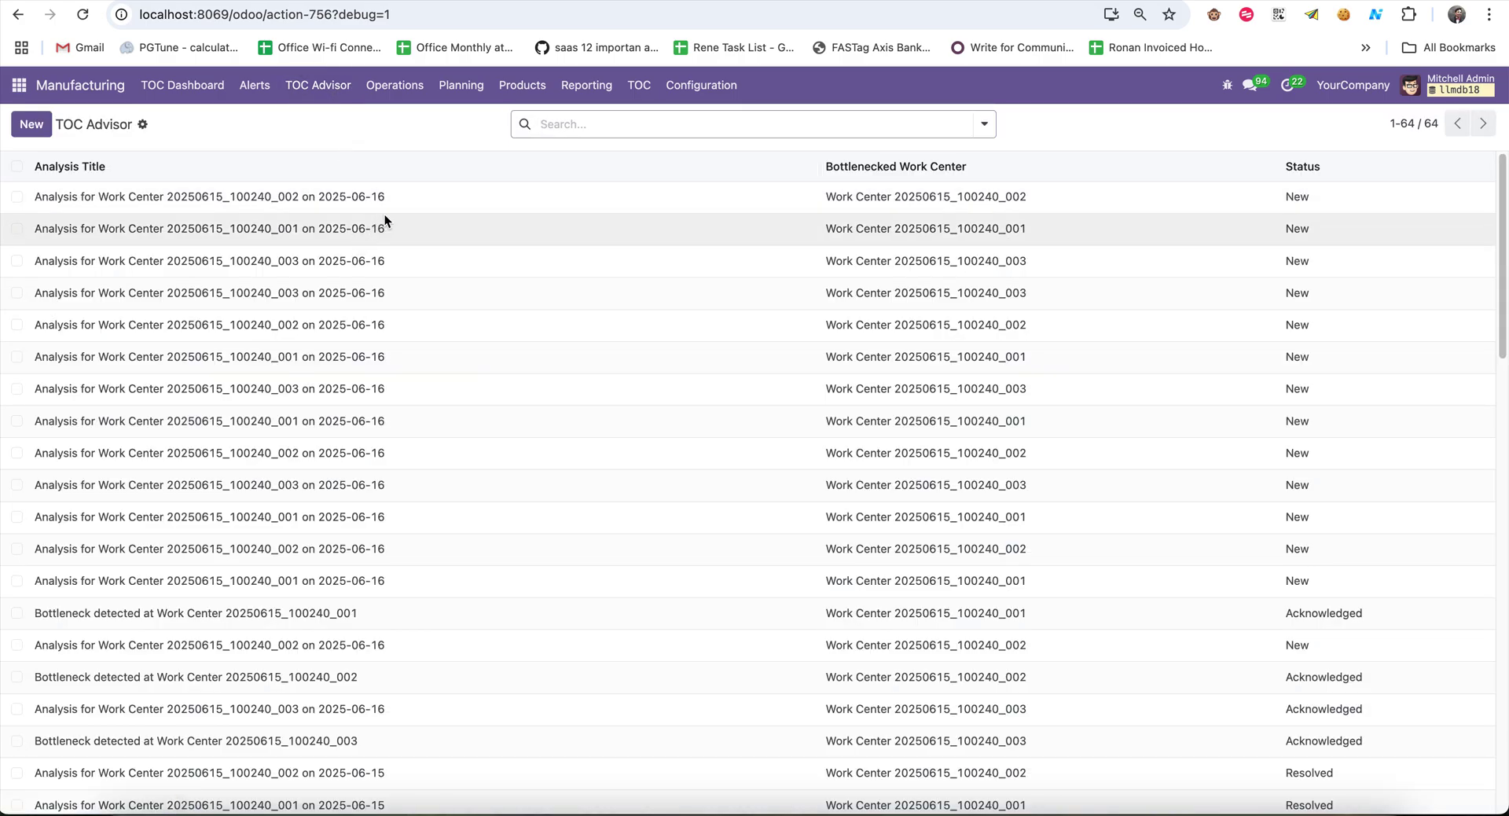
click(468, 209)
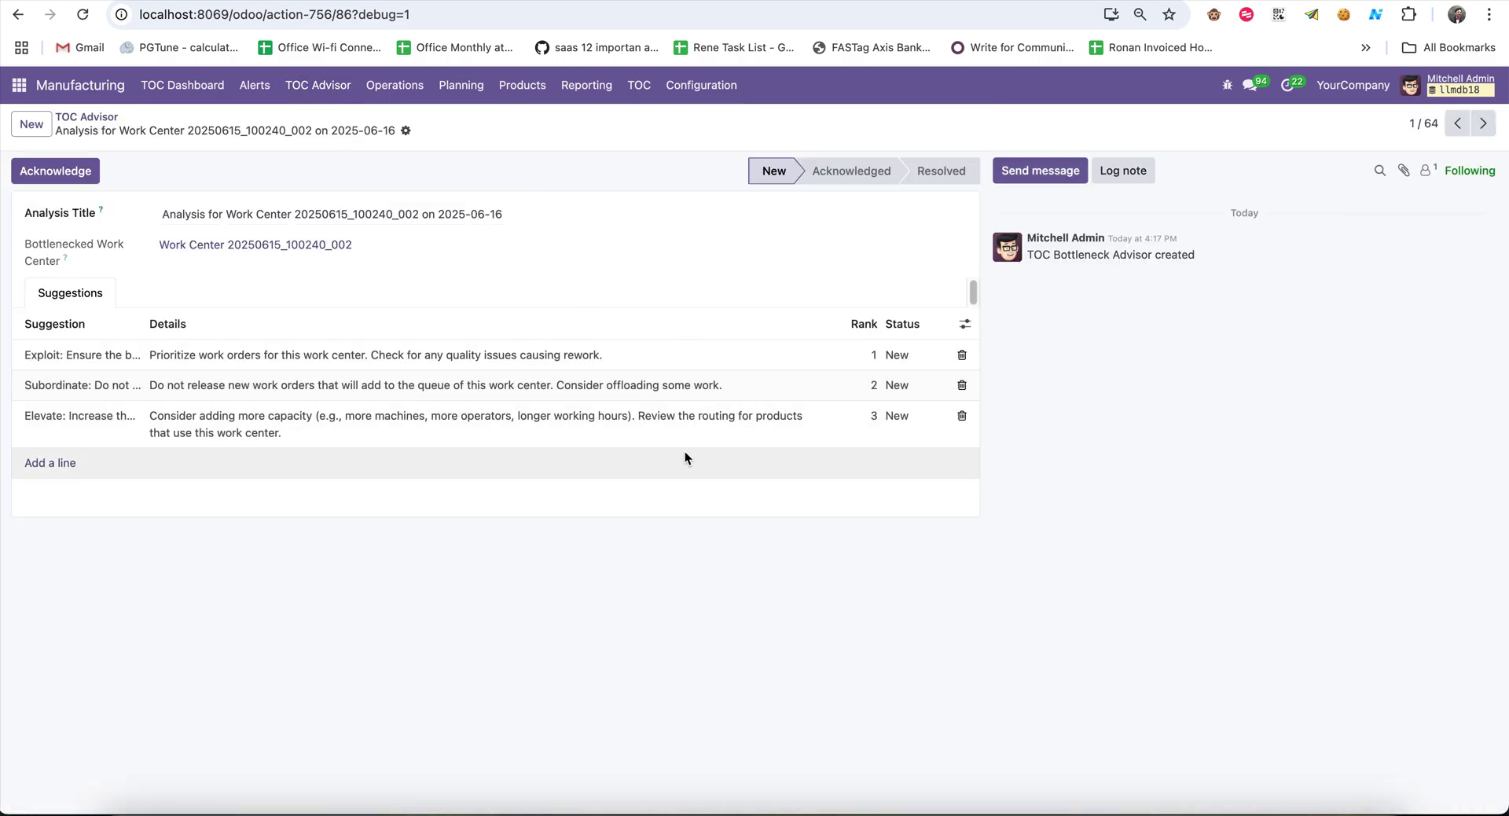
click(1482, 123)
click(1483, 123)
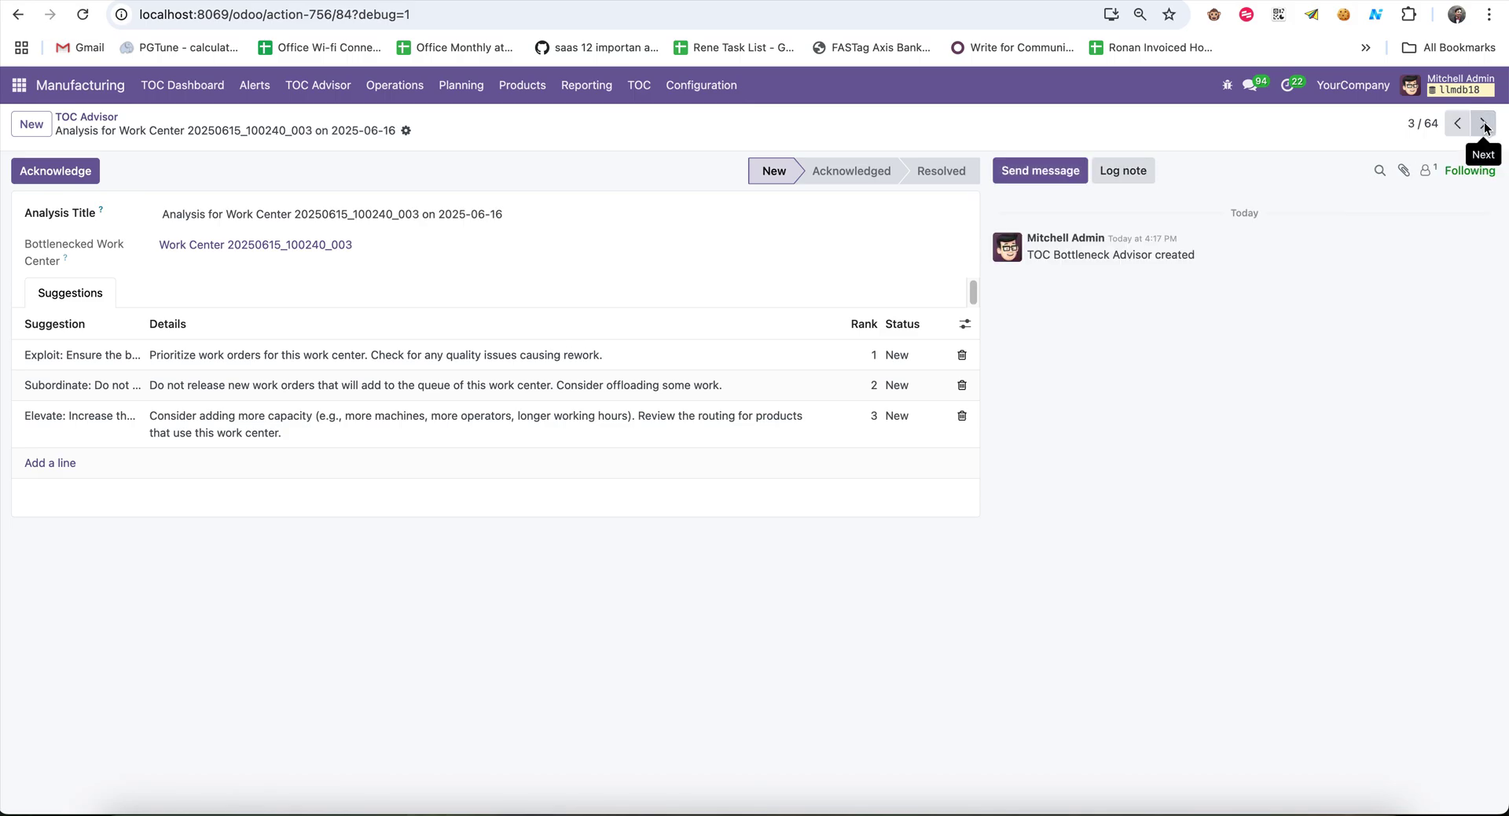
click(1484, 124)
click(1483, 124)
click(1483, 124)
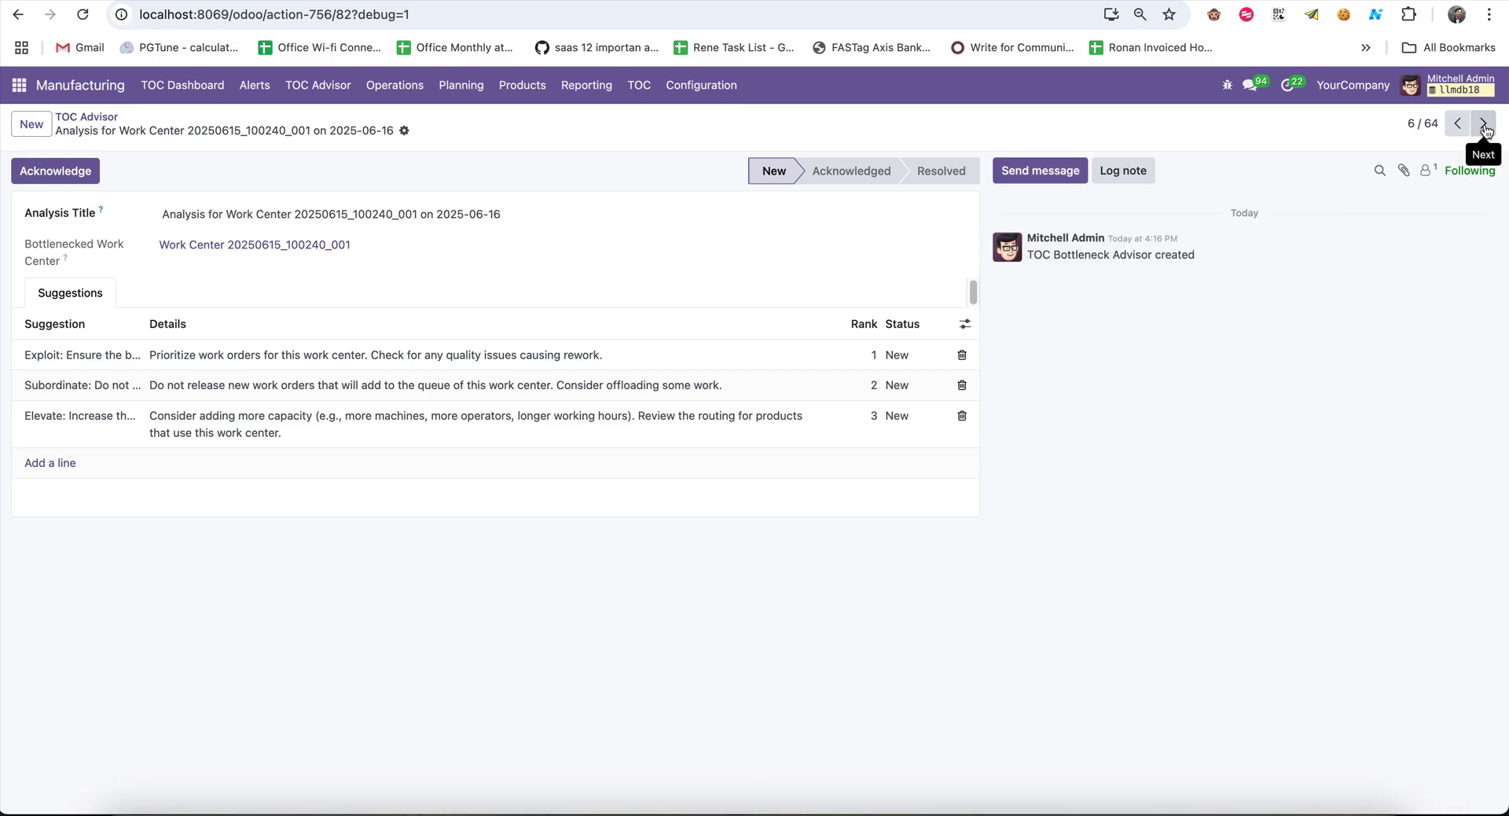
click(1484, 124)
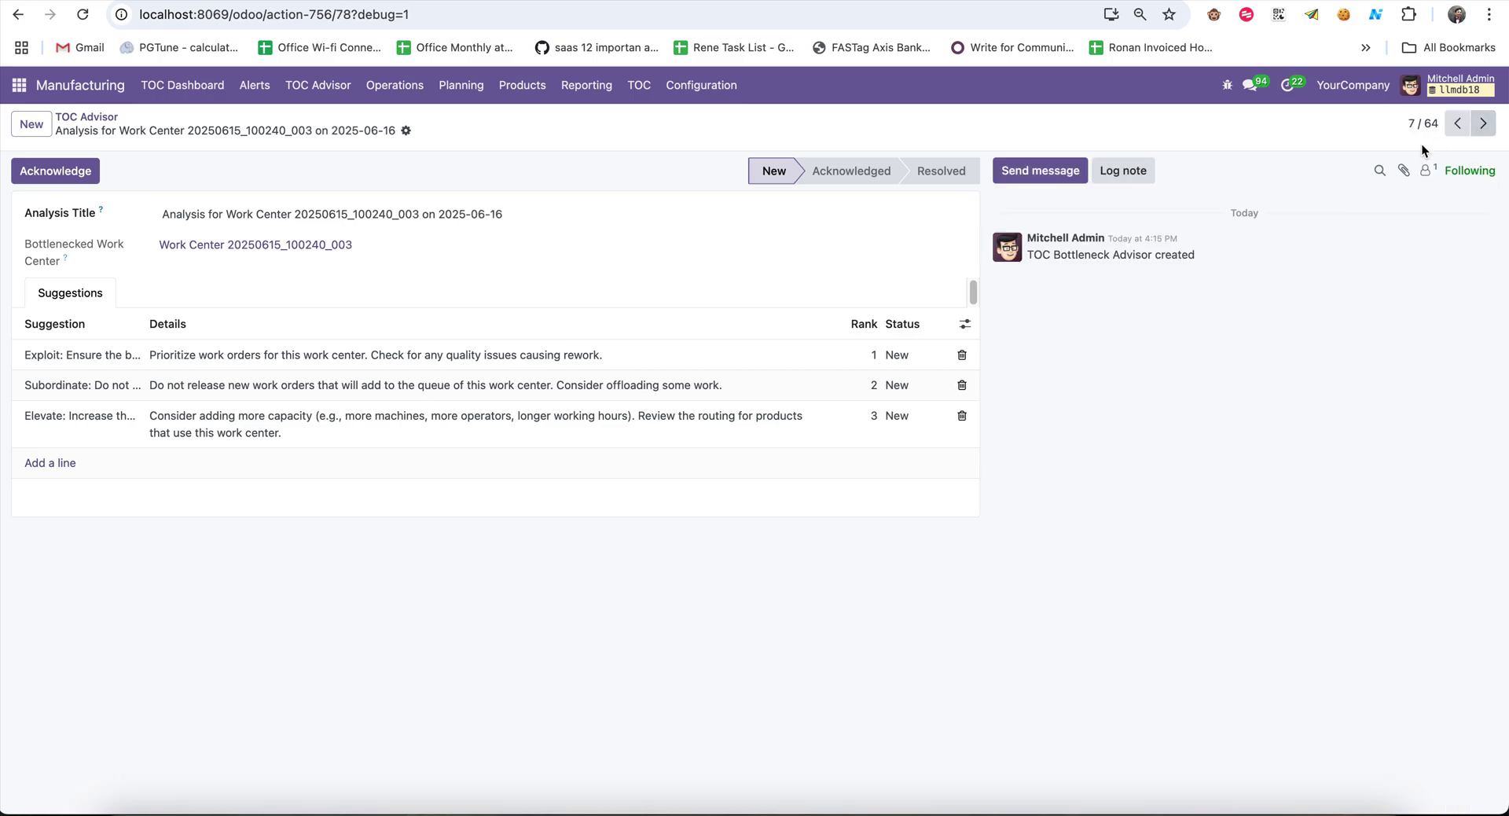
click(110, 119)
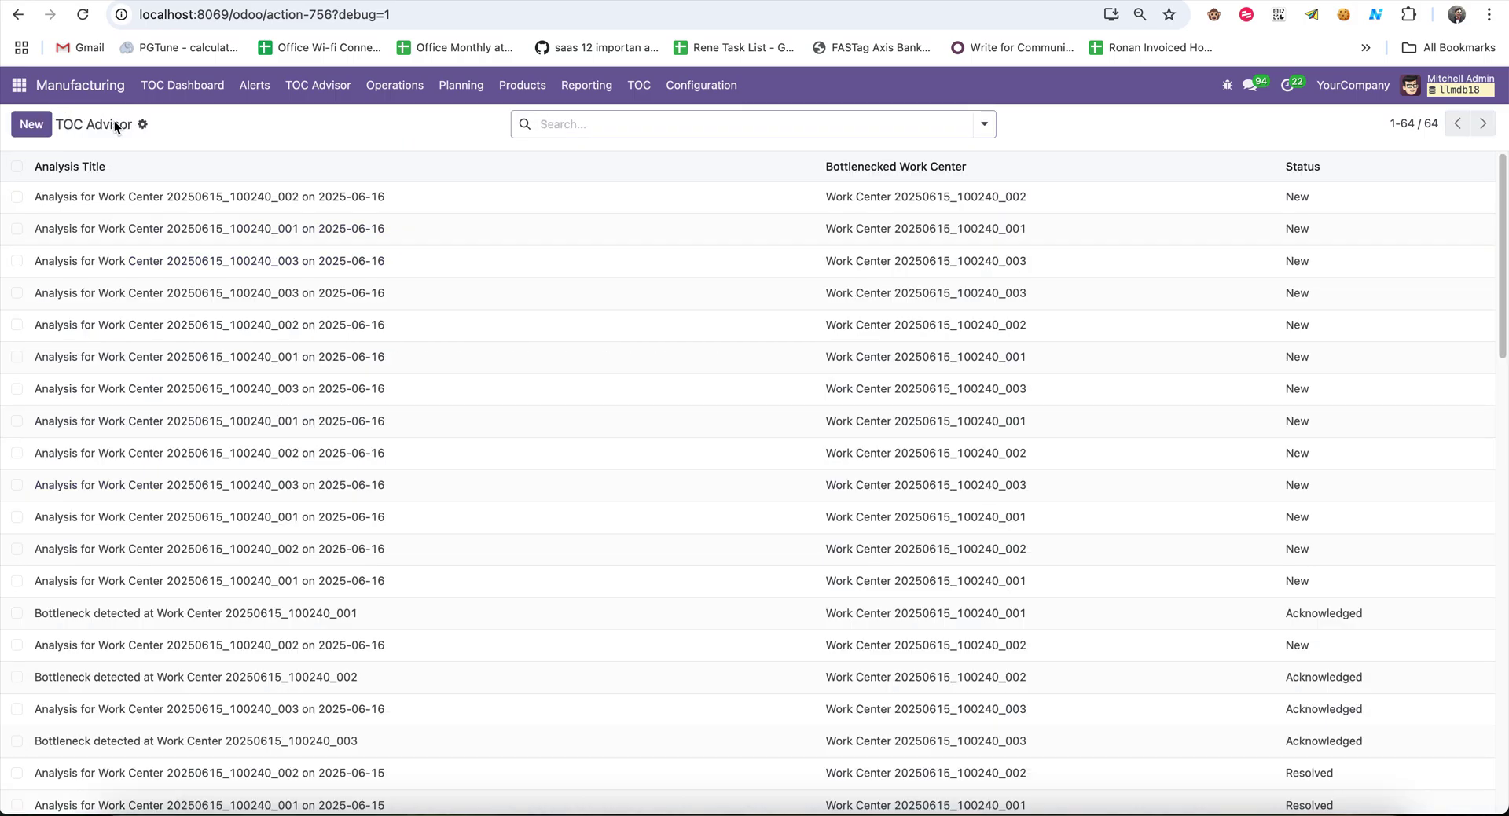
scroll(681, 585, up, 3)
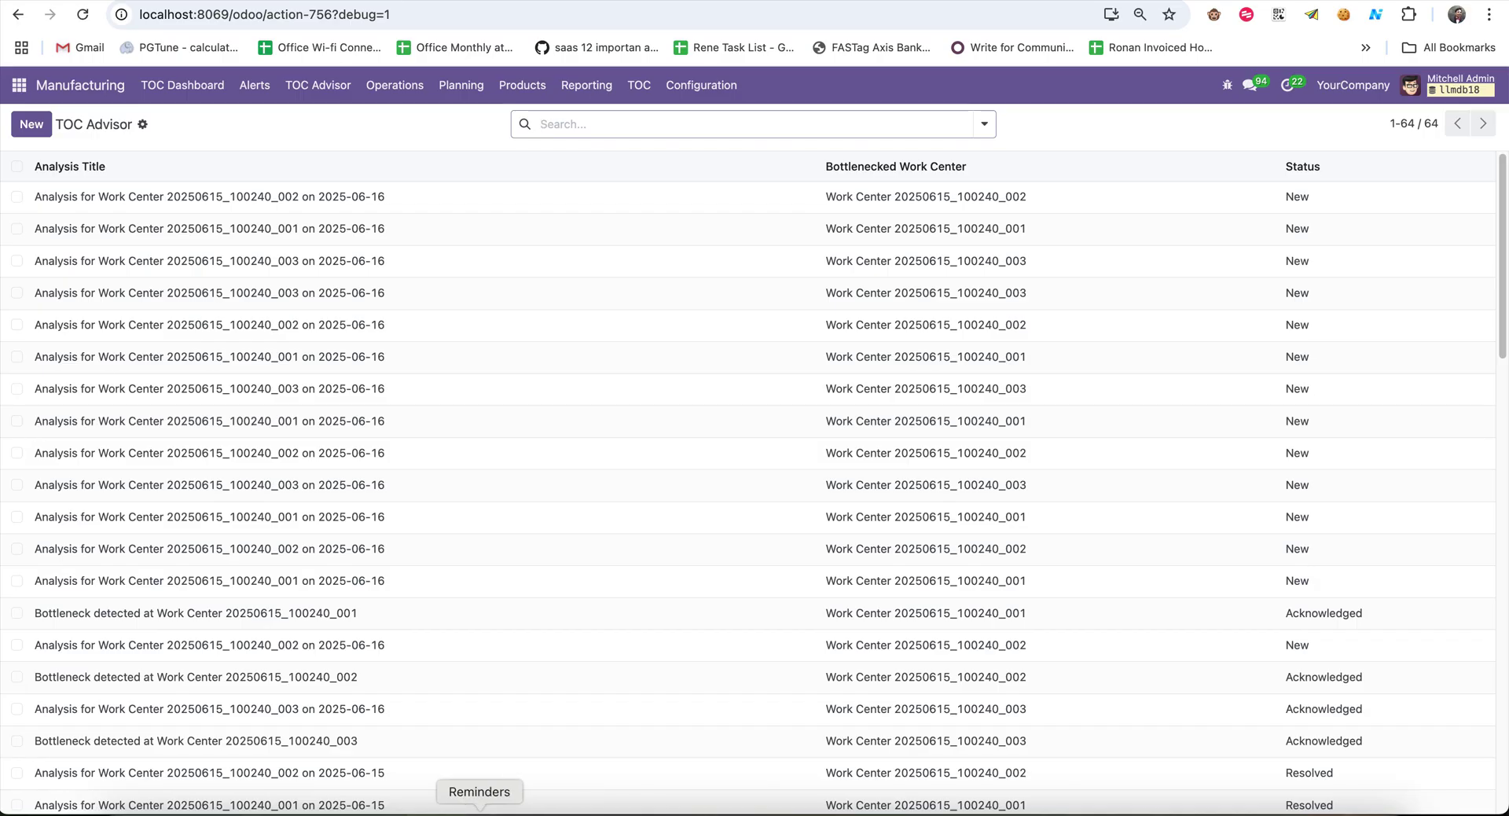
Switch to the Notes app, highlight the Real Goal and bottleneck definitions in the note on The Goal, and return to the browser
click(431, 792)
click(898, 377)
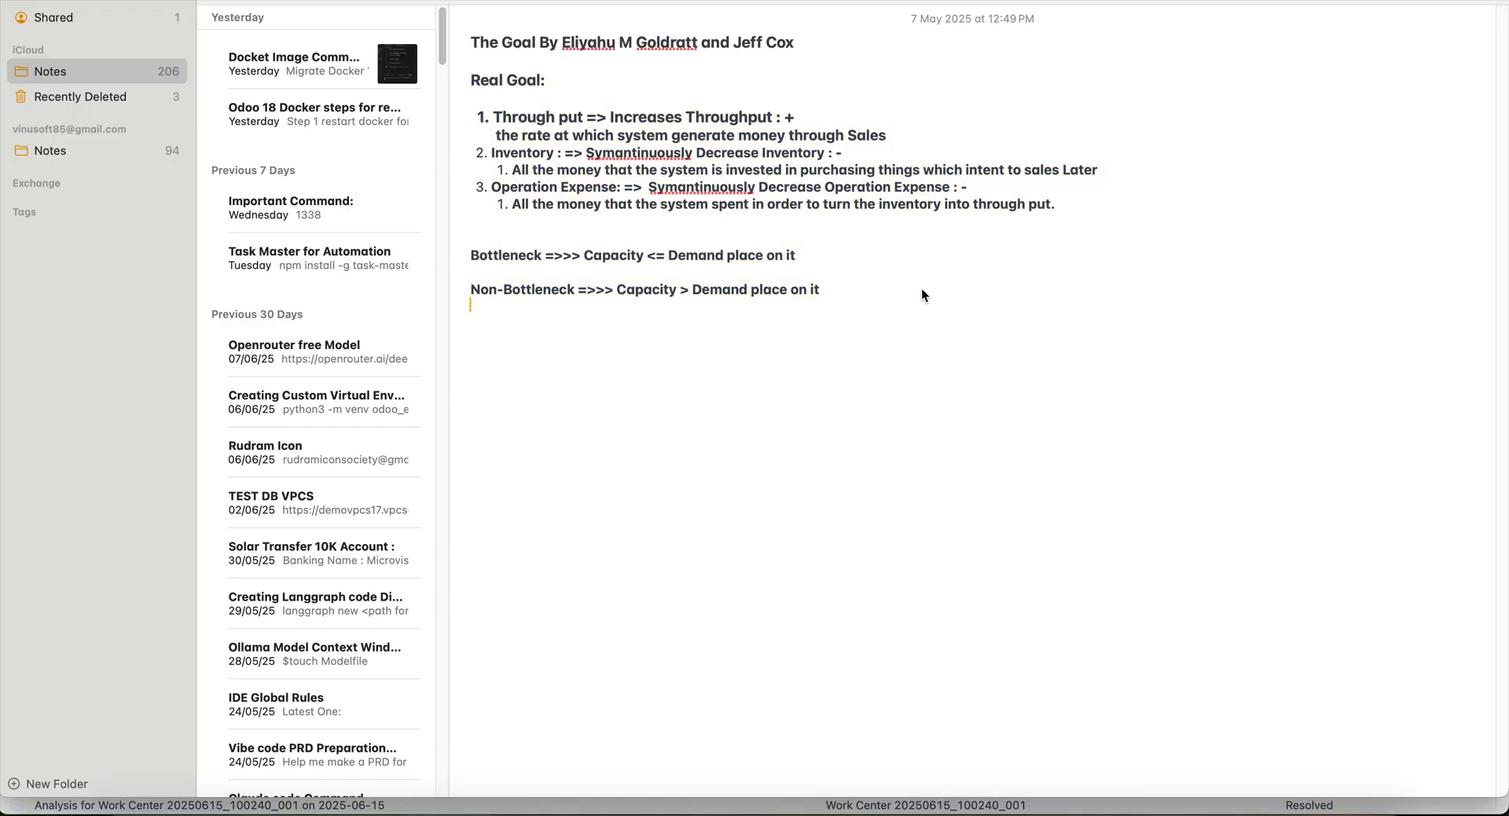
drag(849, 307, 449, 83)
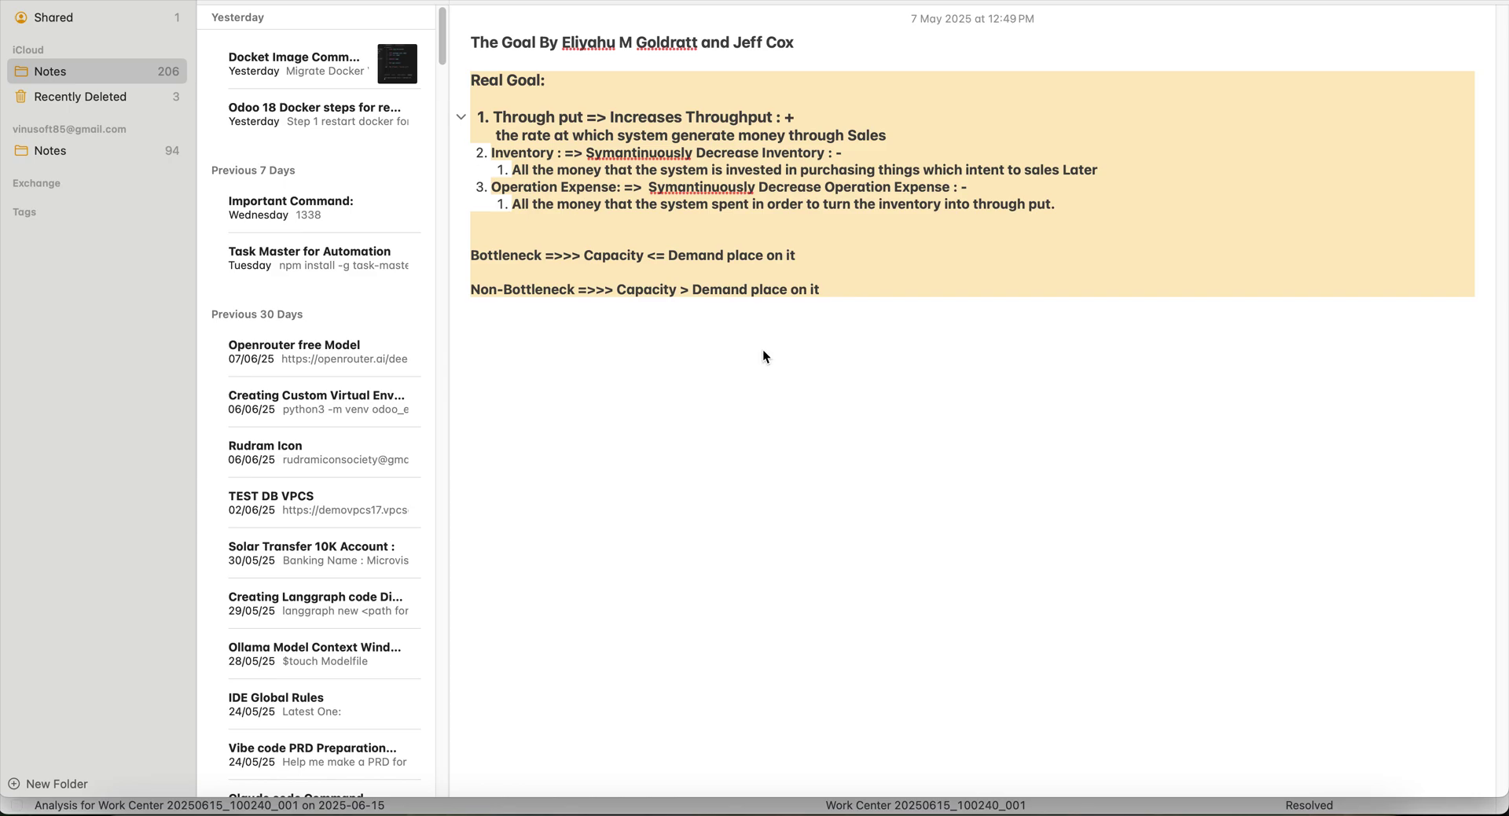
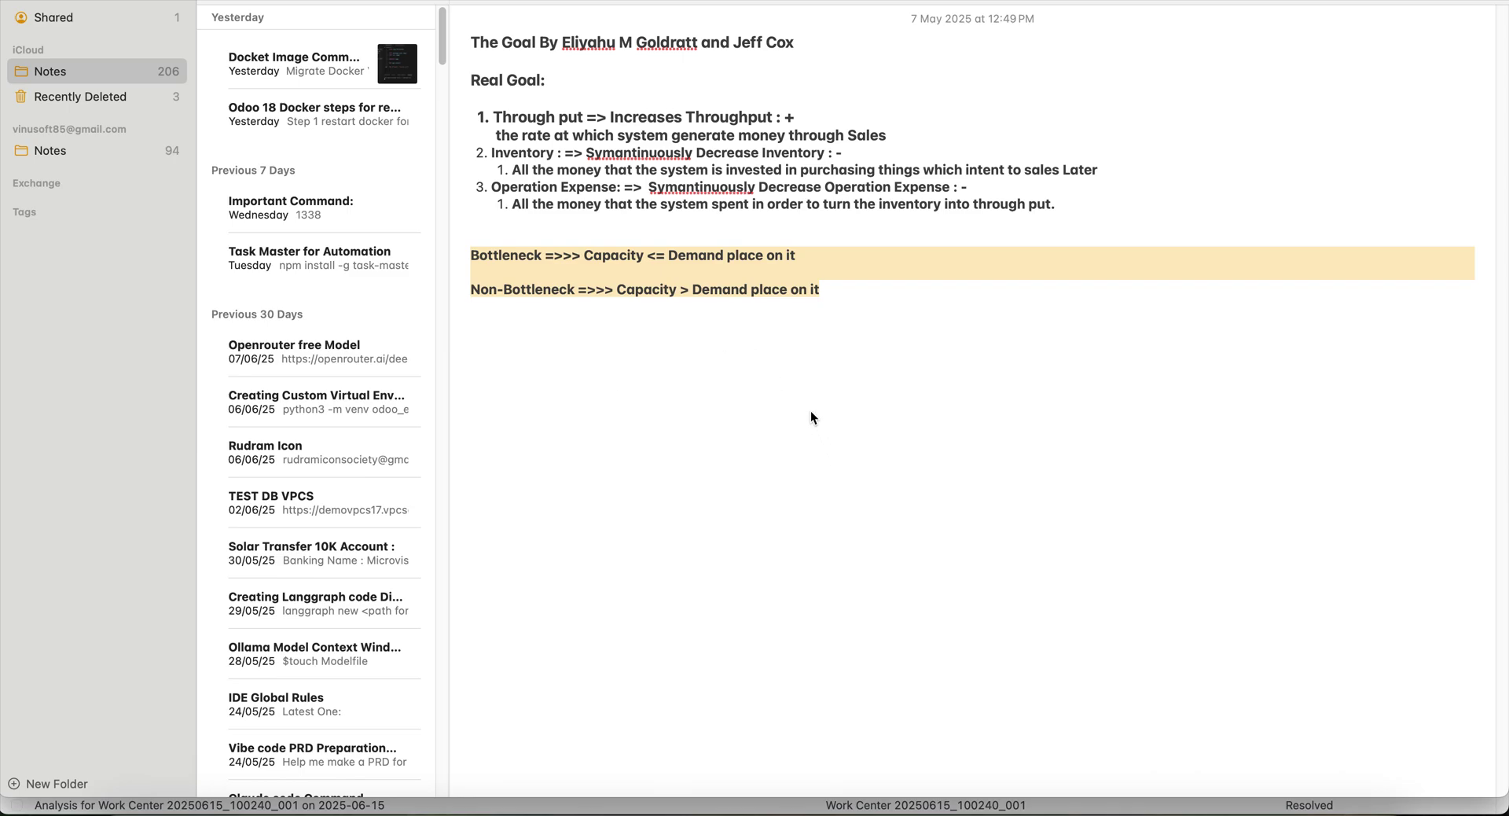
click(831, 810)
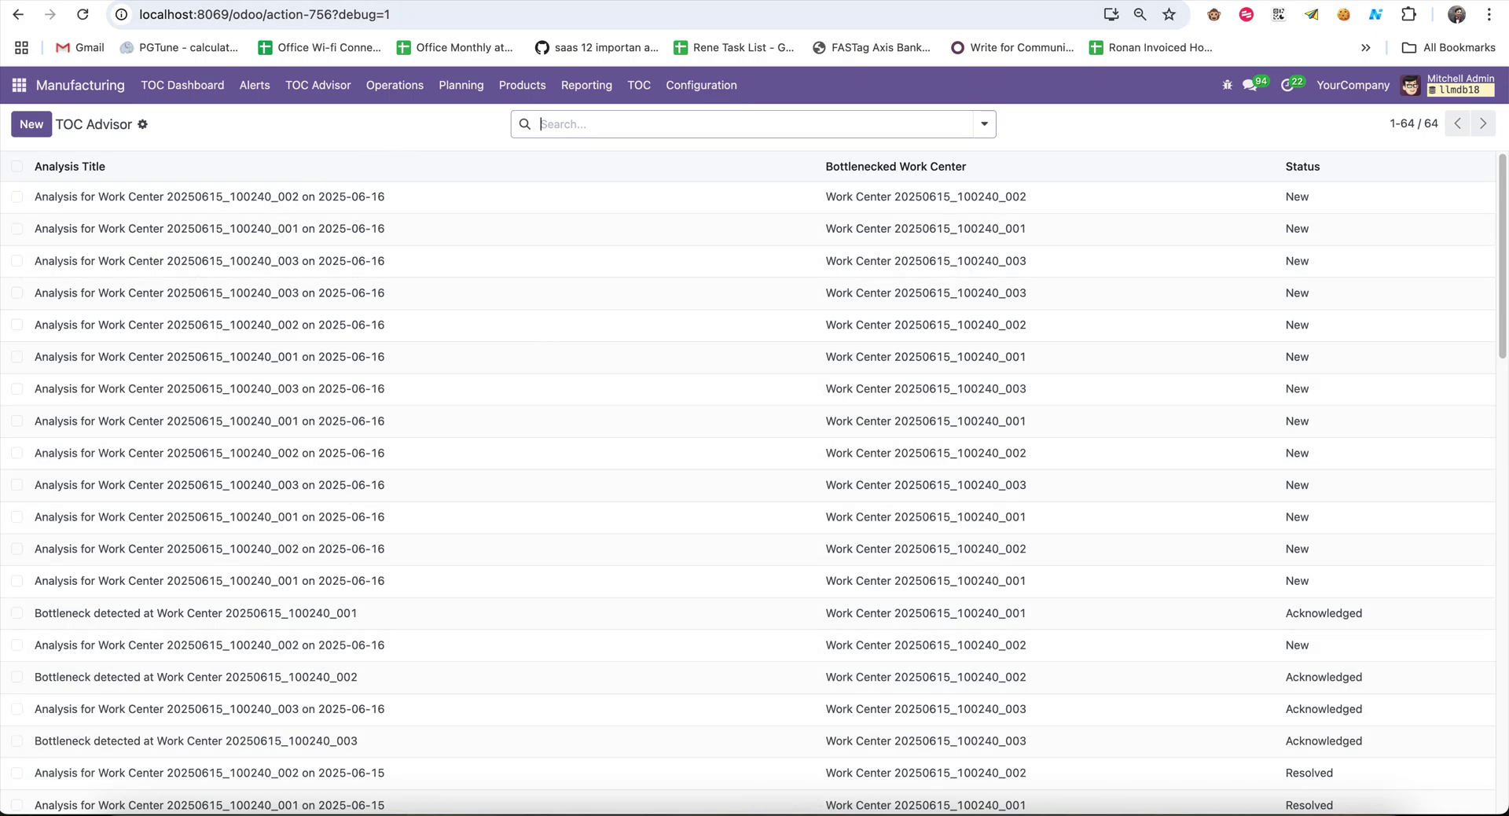
Switch to the simulation scenario's browser tab, open the Sales app, and look through several pages of quotations
key(ctrl+Tab)
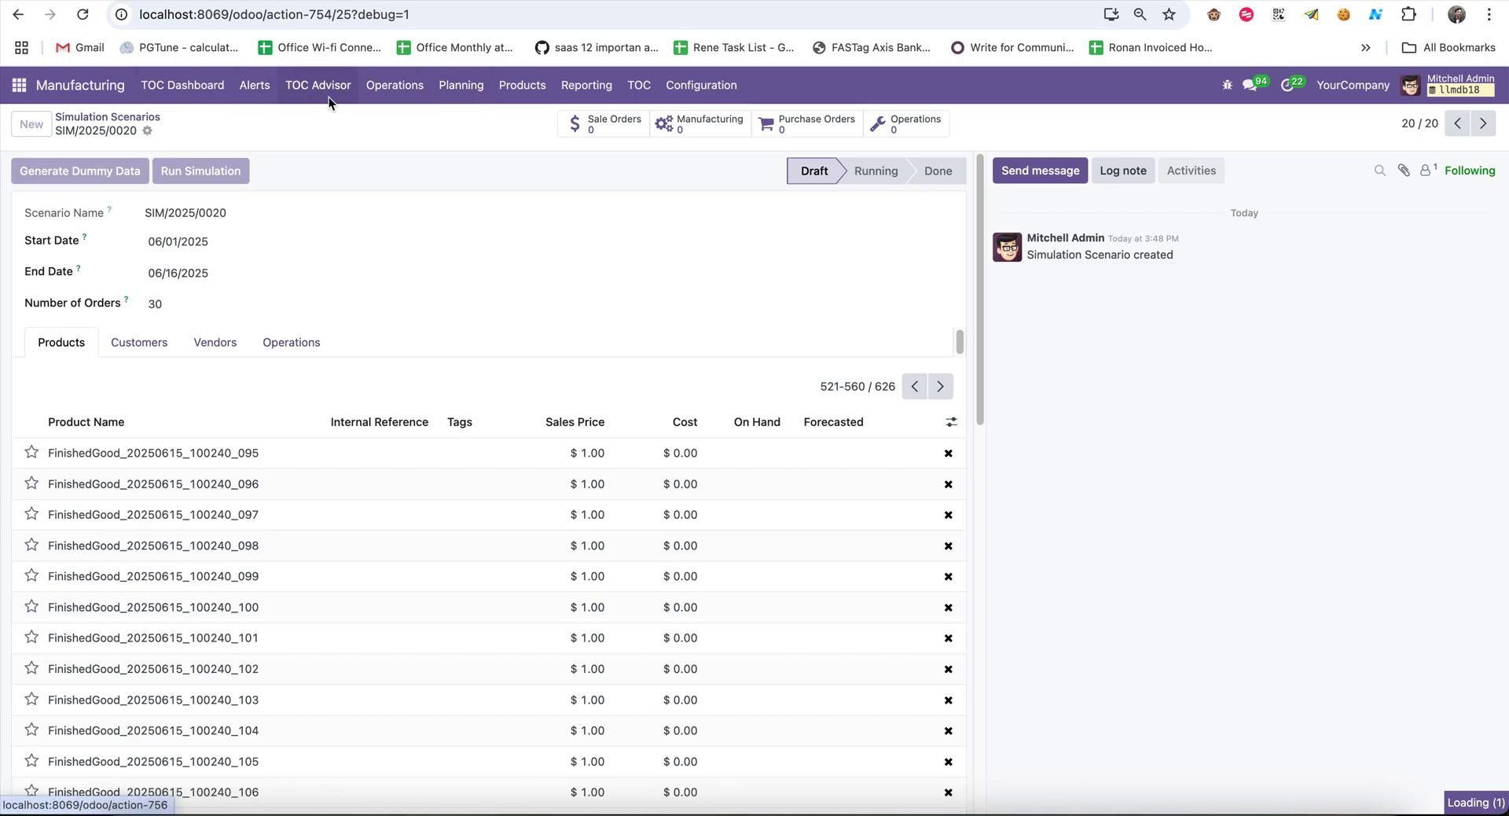
click(29, 86)
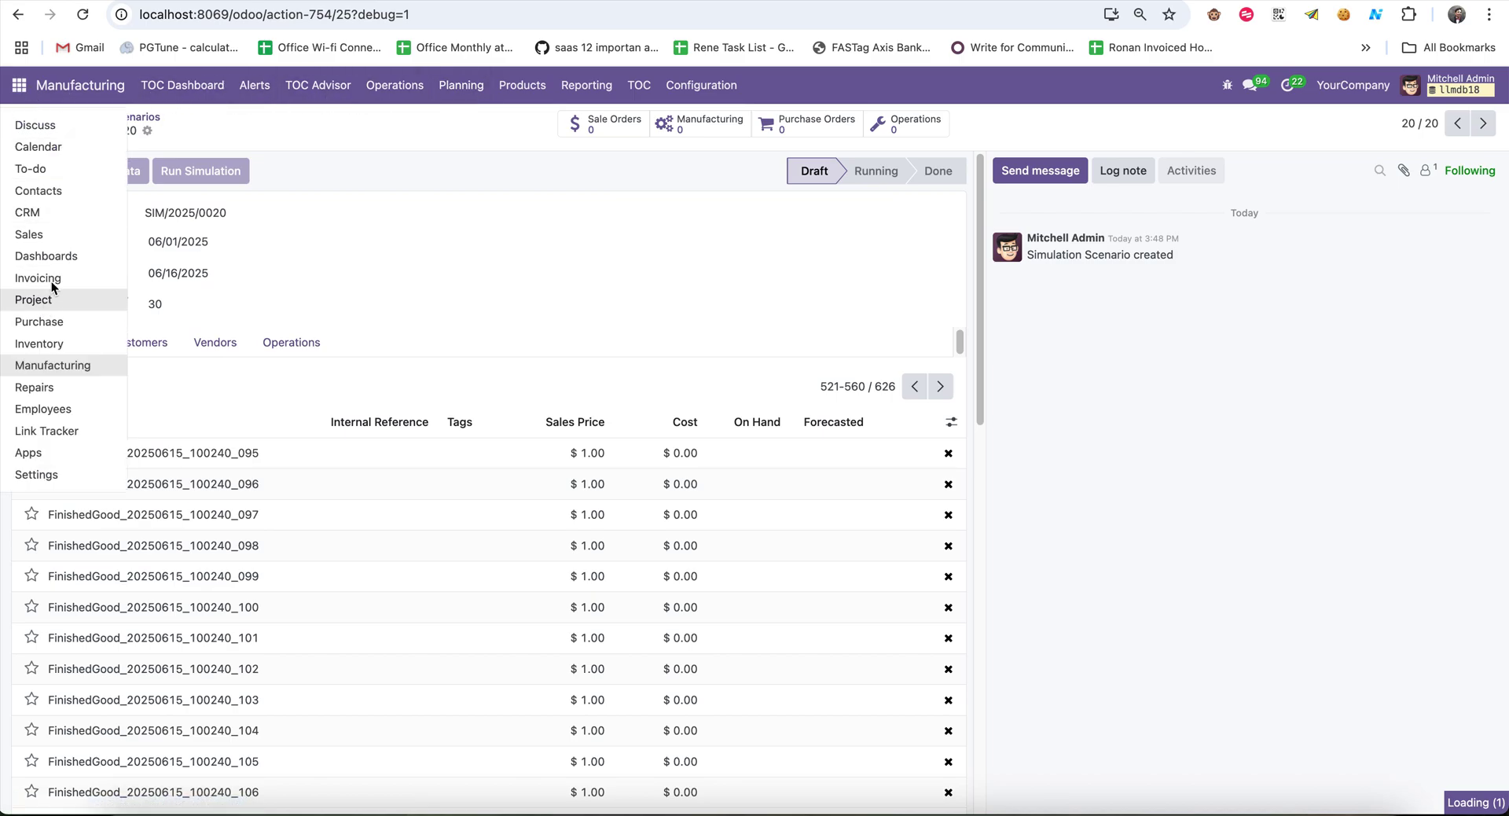
click(30, 235)
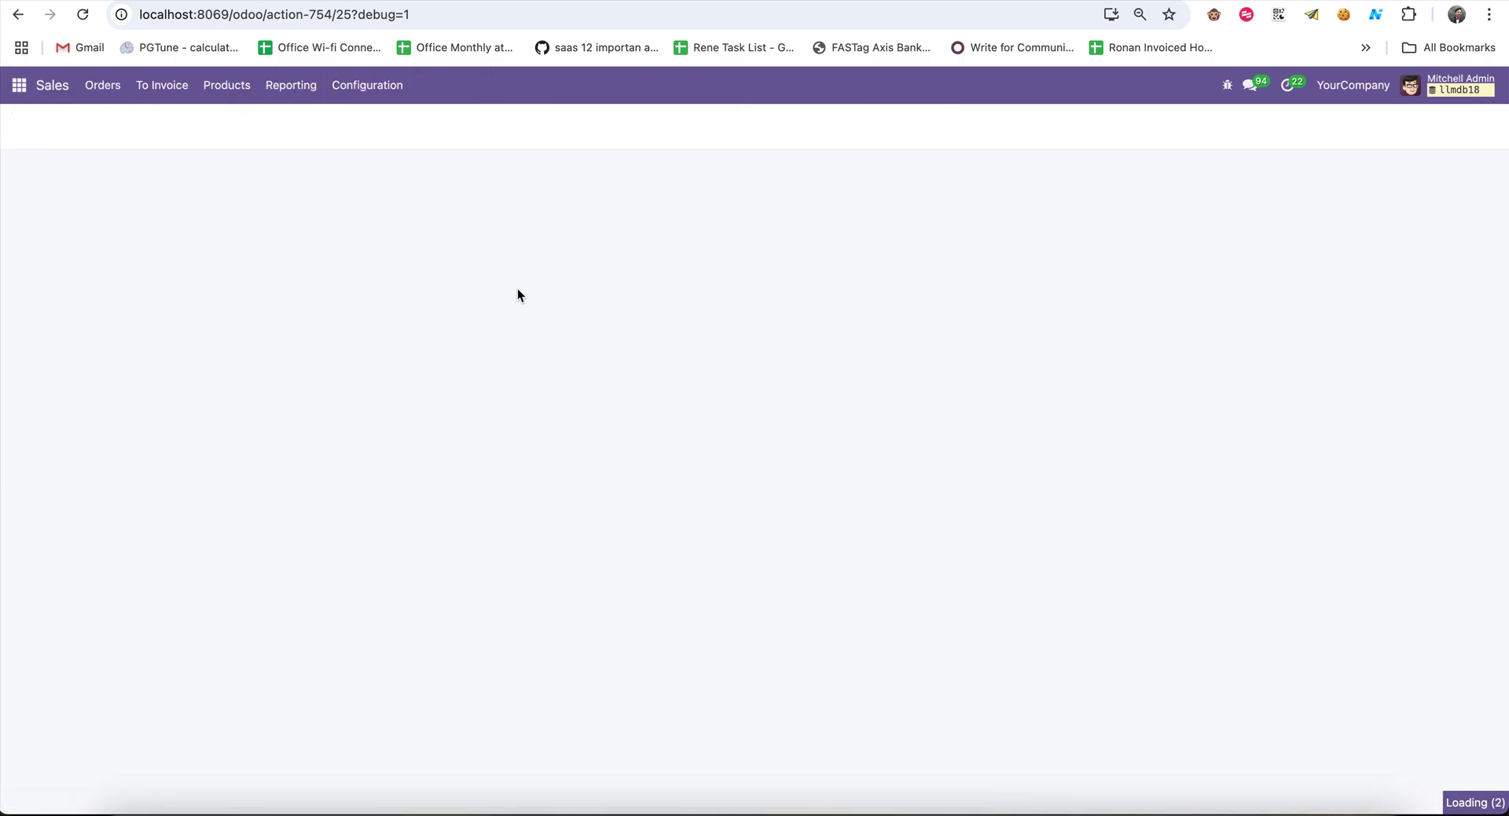
scroll(914, 373, down, 8)
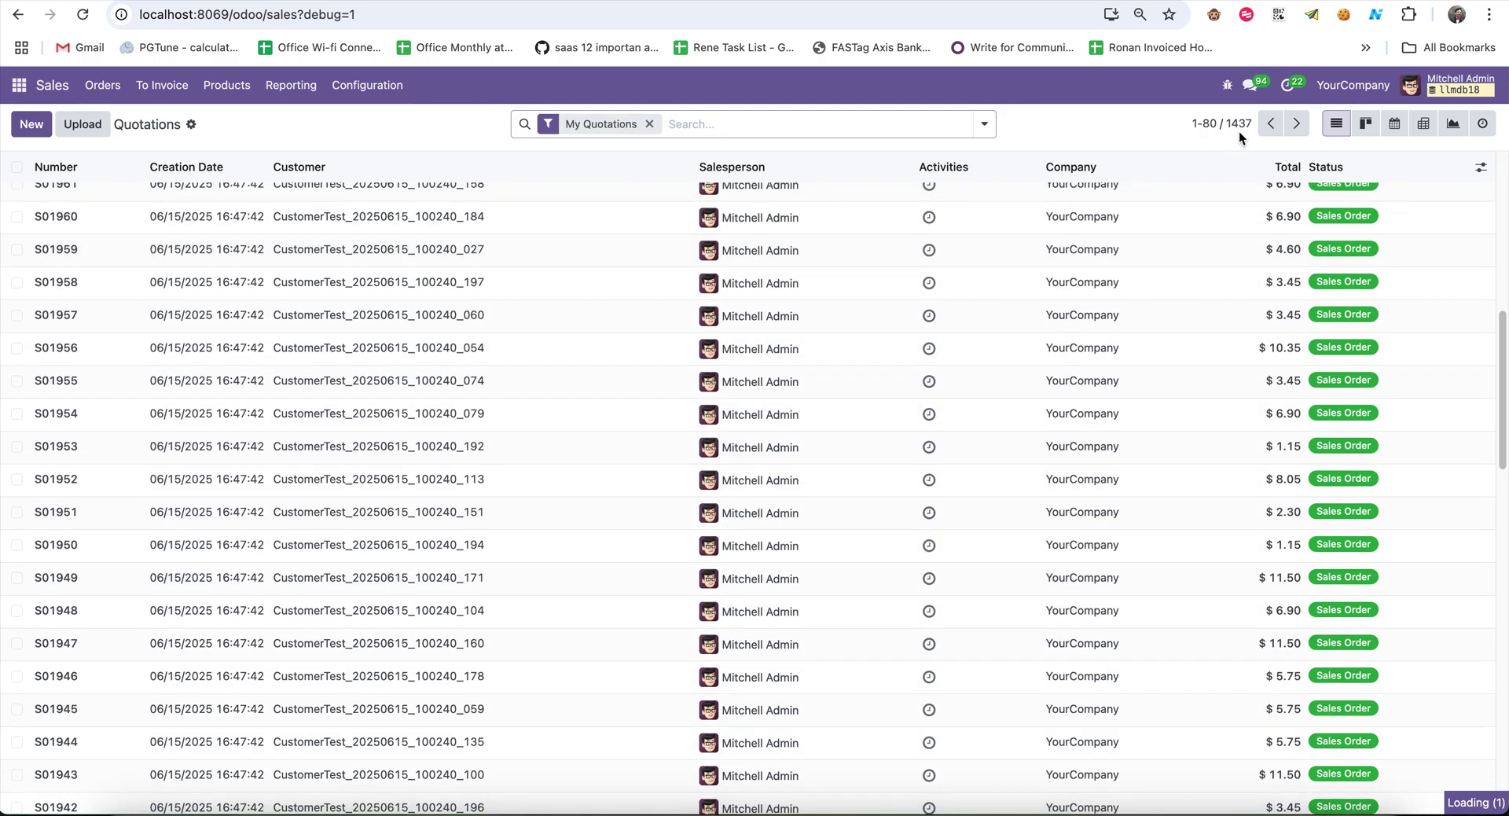
scroll(965, 495, up, 8)
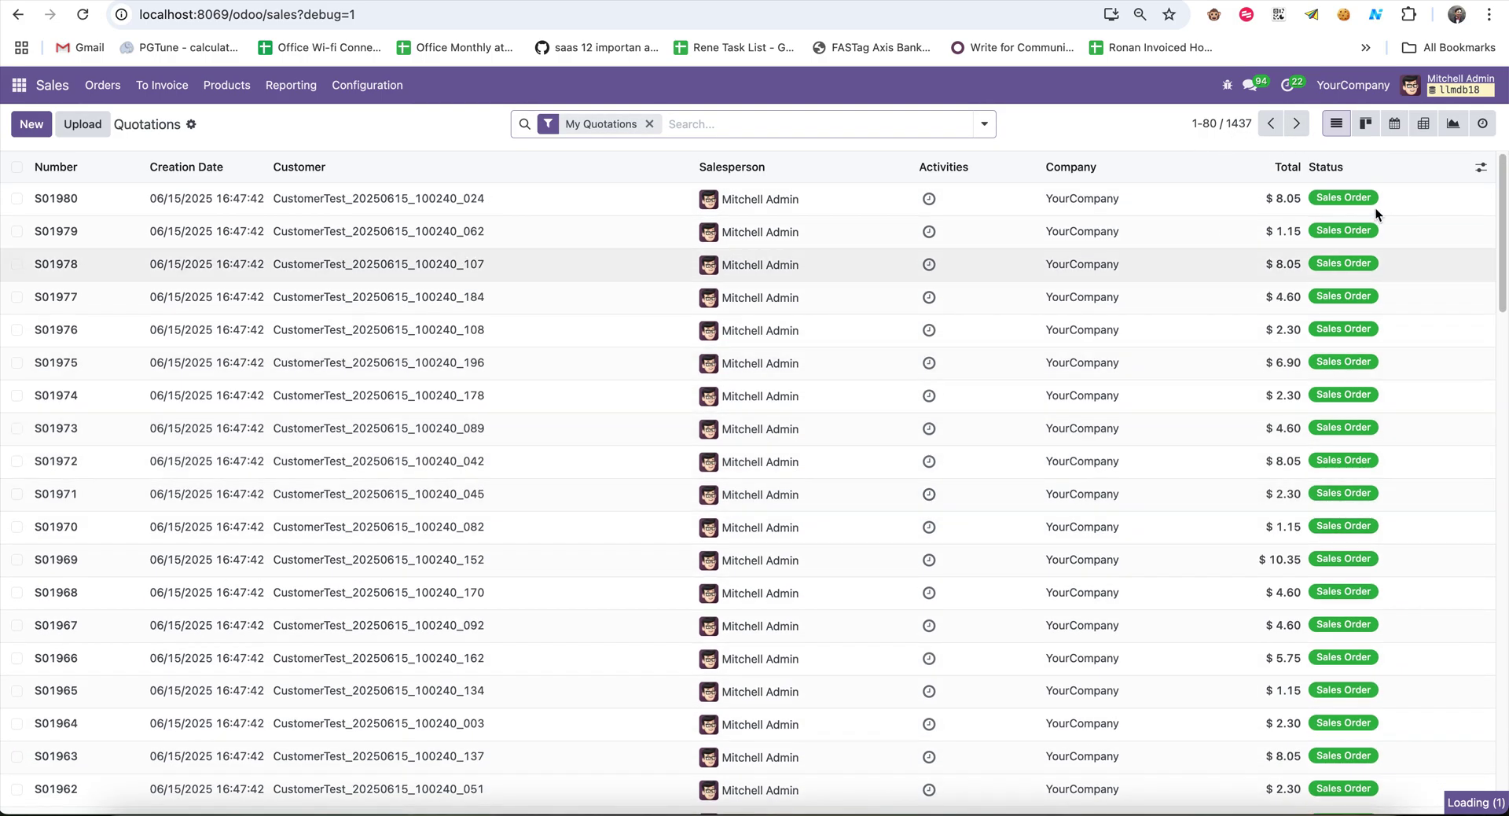
click(1301, 128)
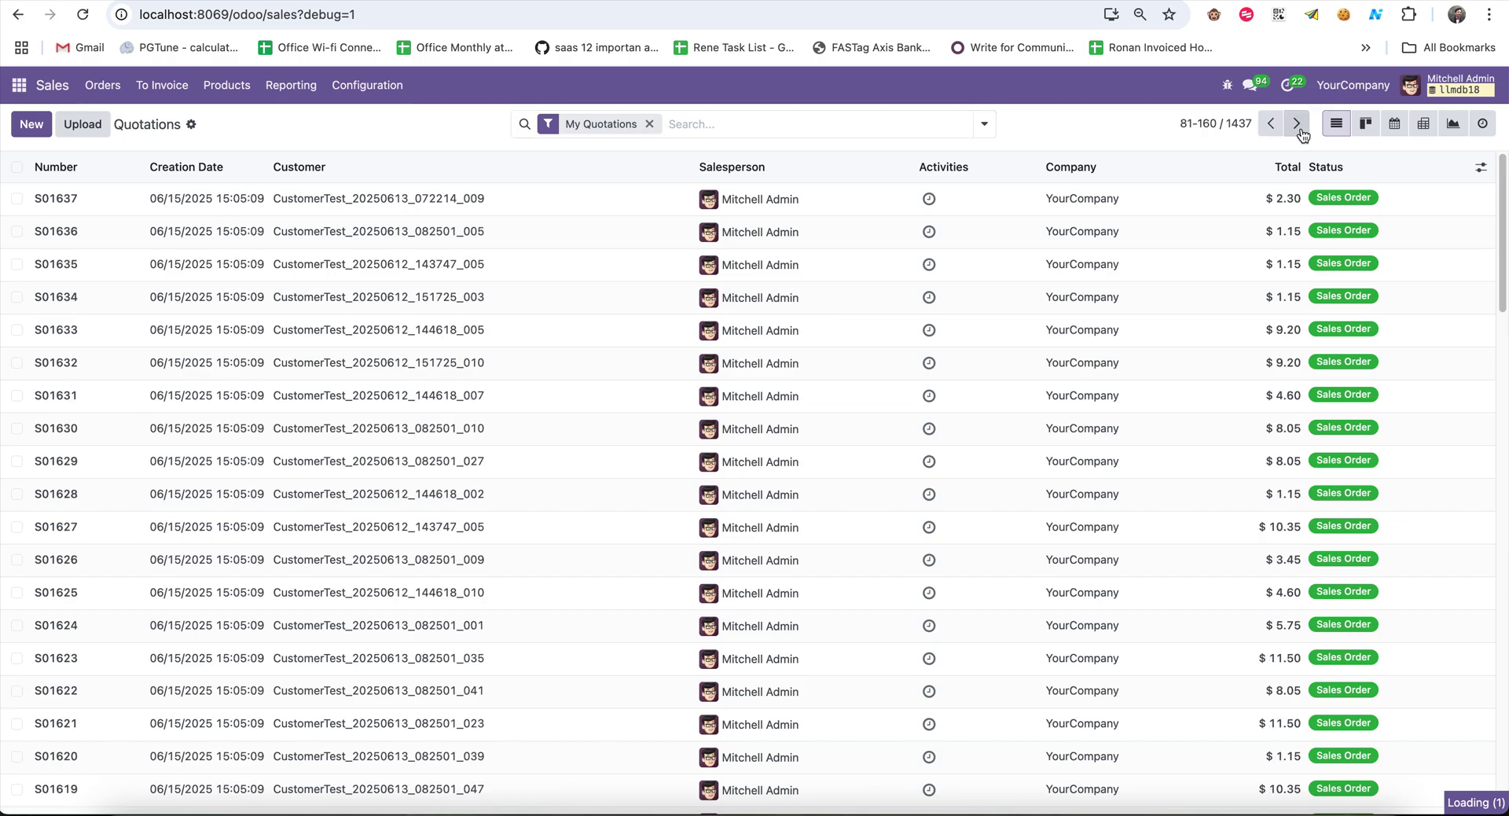
click(1296, 124)
click(1301, 128)
click(1302, 128)
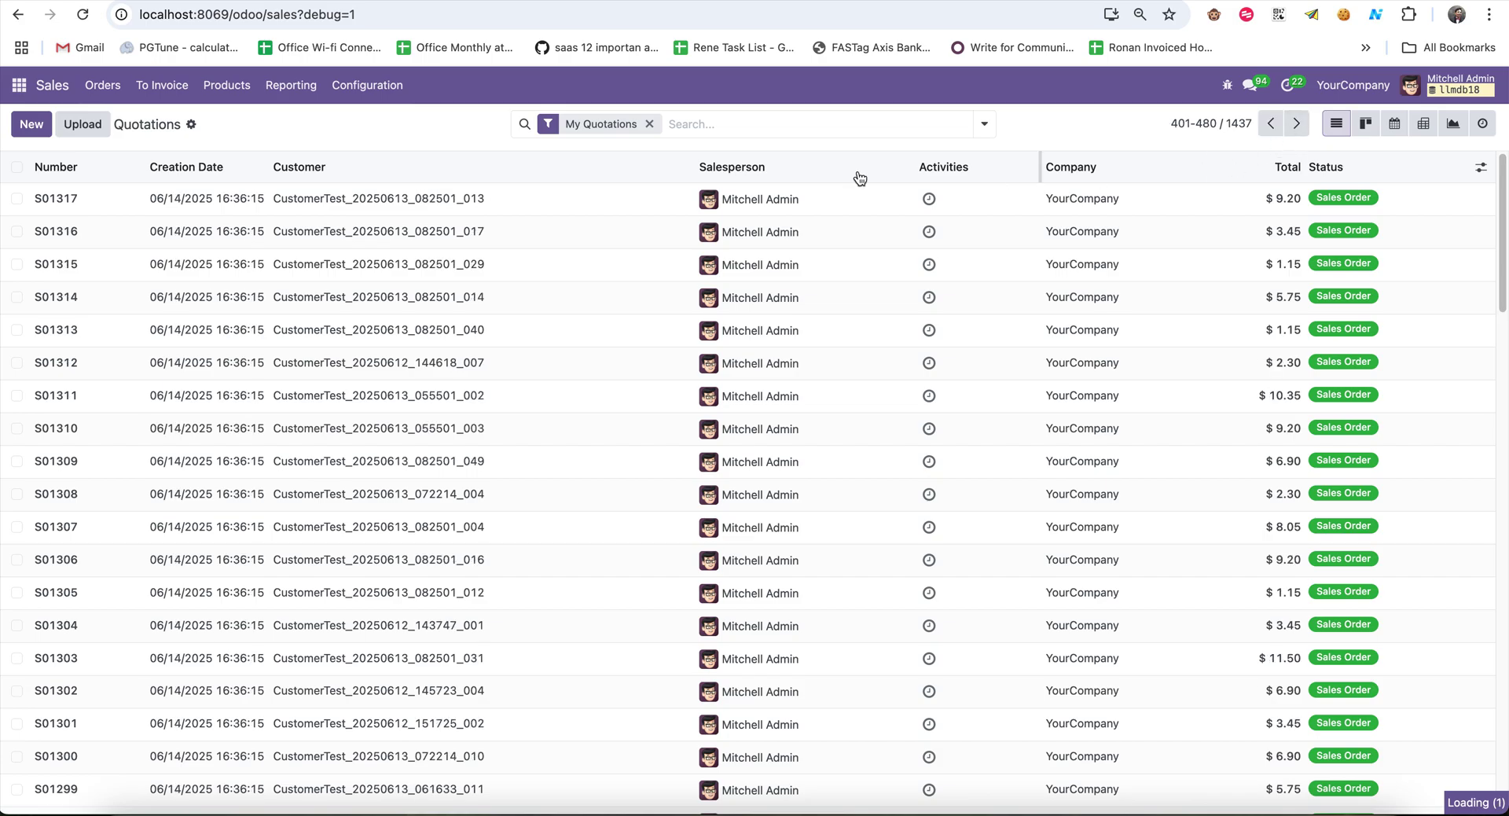
Check the TOC Dashboard in the Manufacturing app and return to the TOC Advisor list
click(19, 85)
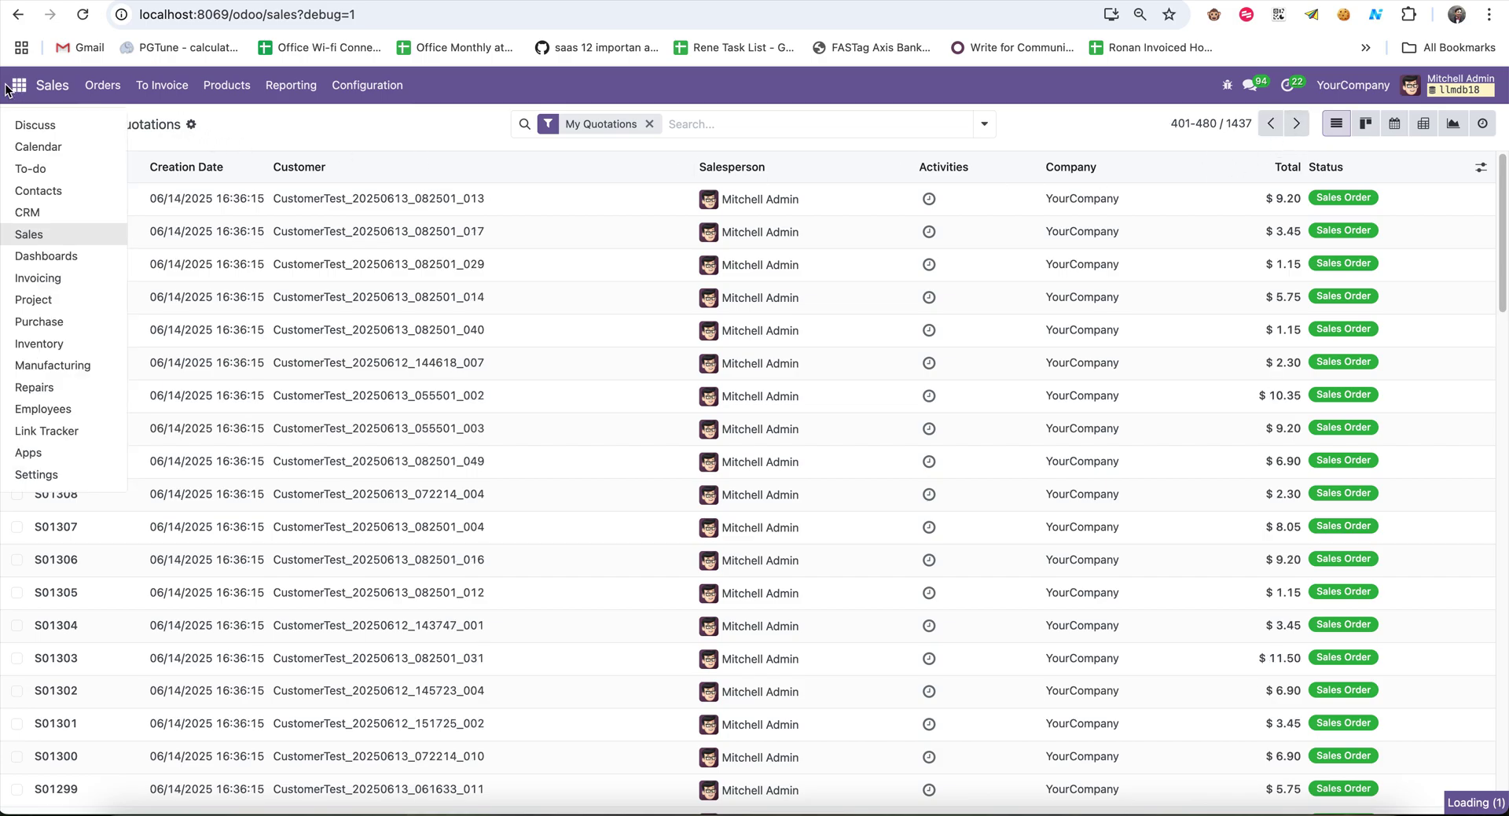
click(86, 369)
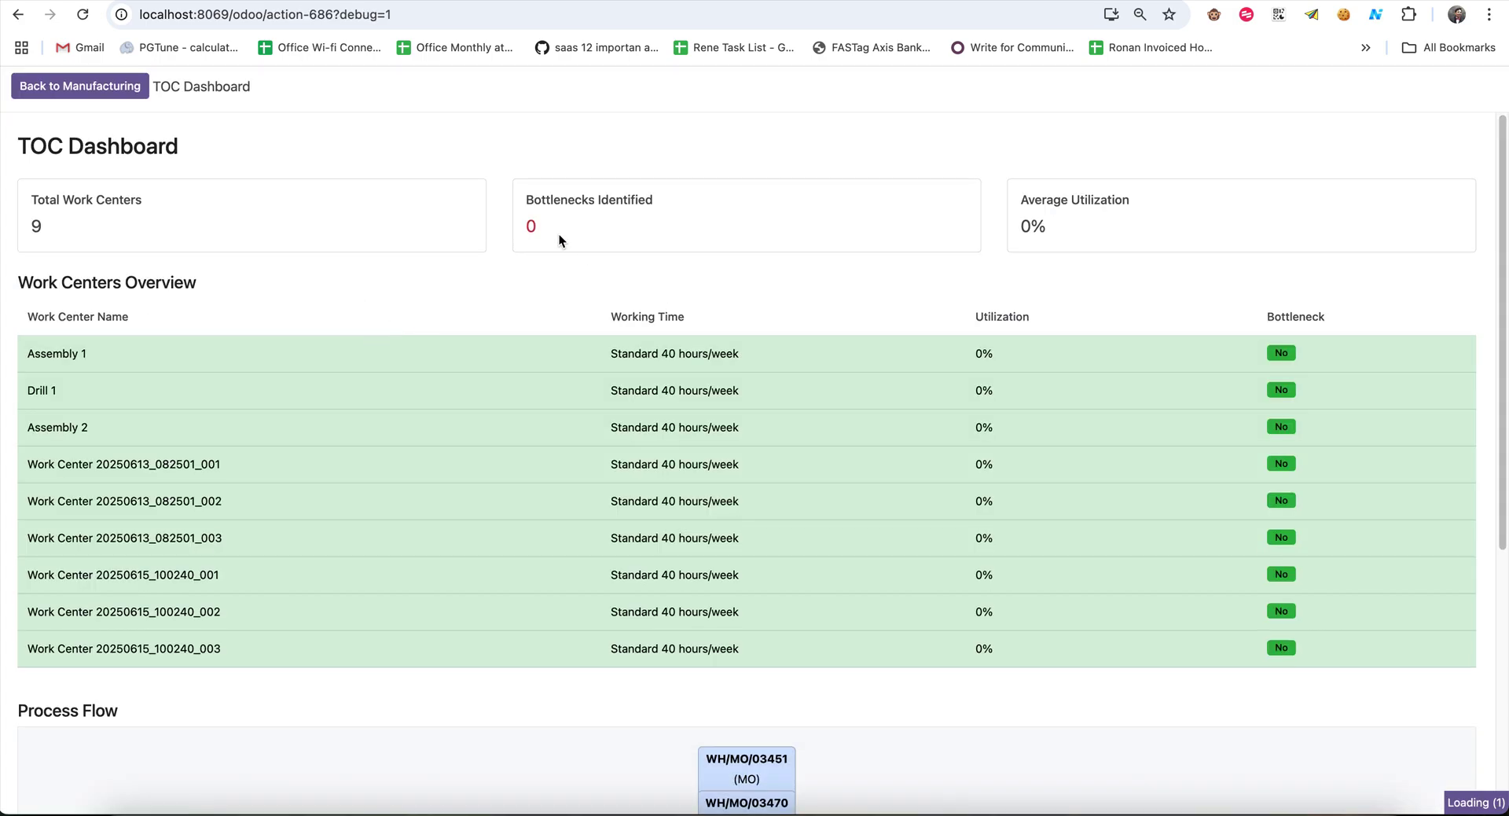
click(55, 88)
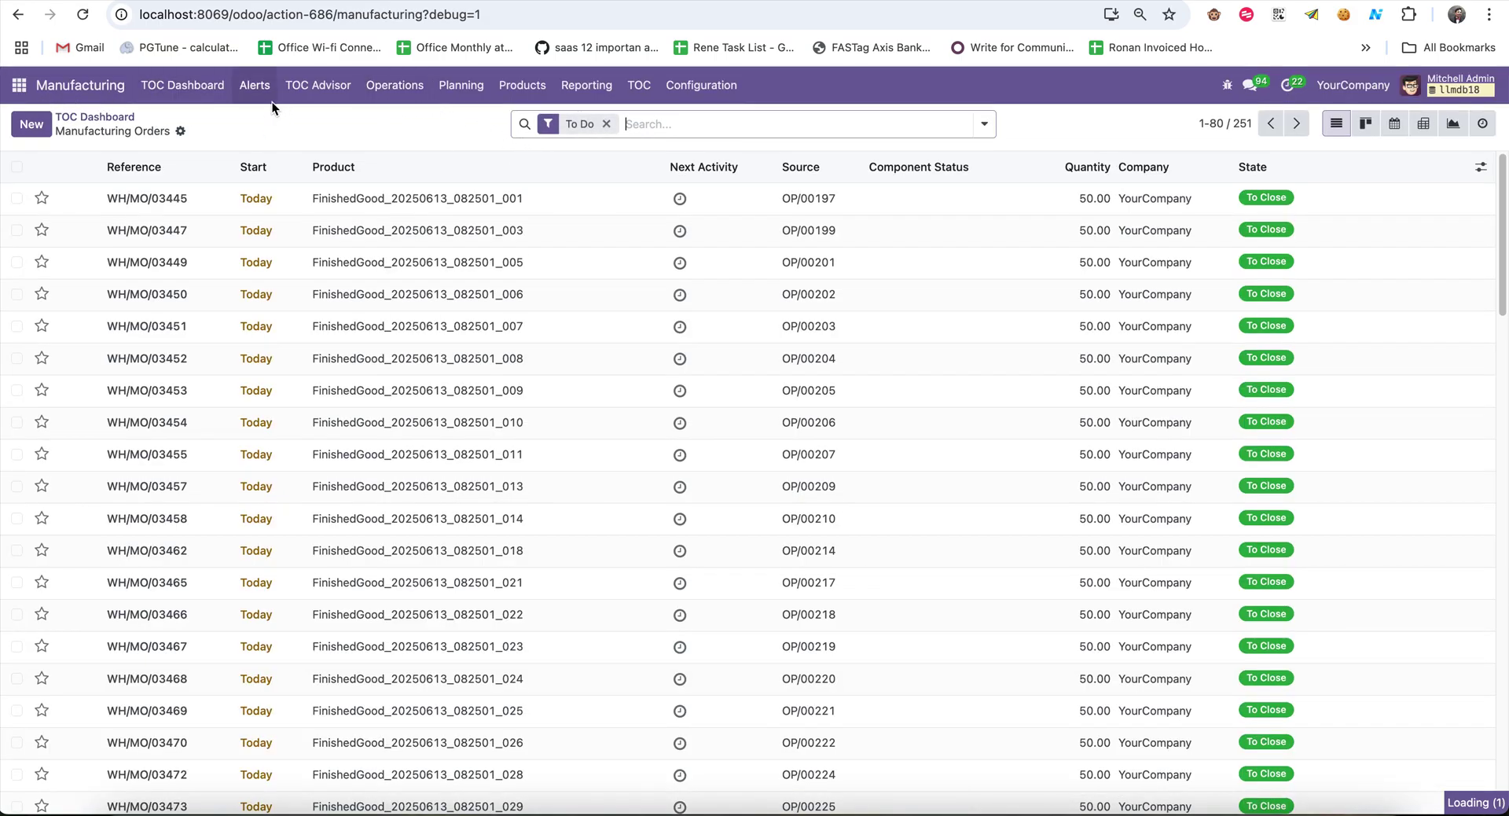
click(325, 93)
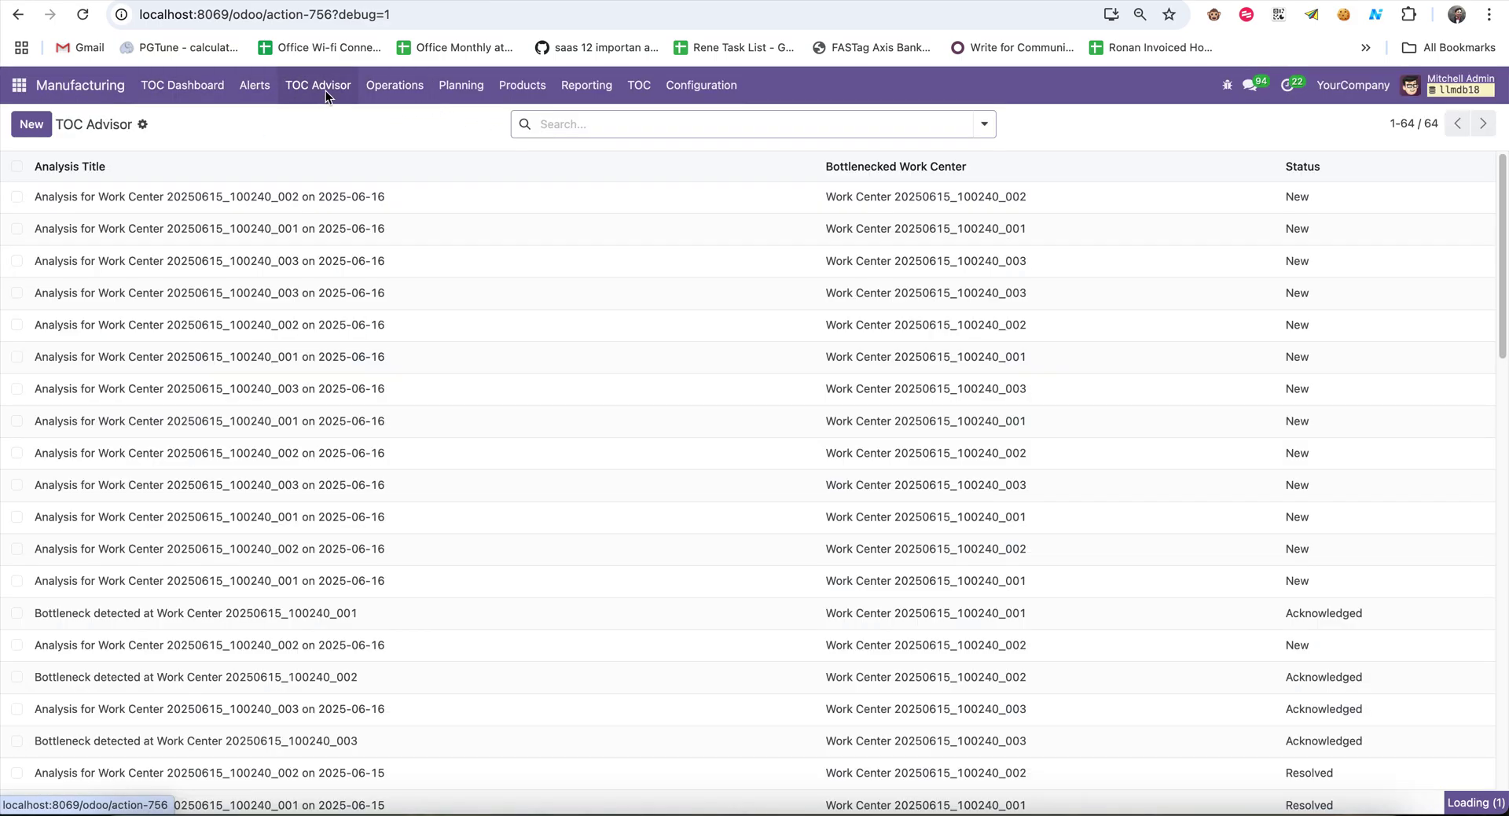
Open the manufacturing orders, remove the To Do filter, and look through the full list
click(412, 92)
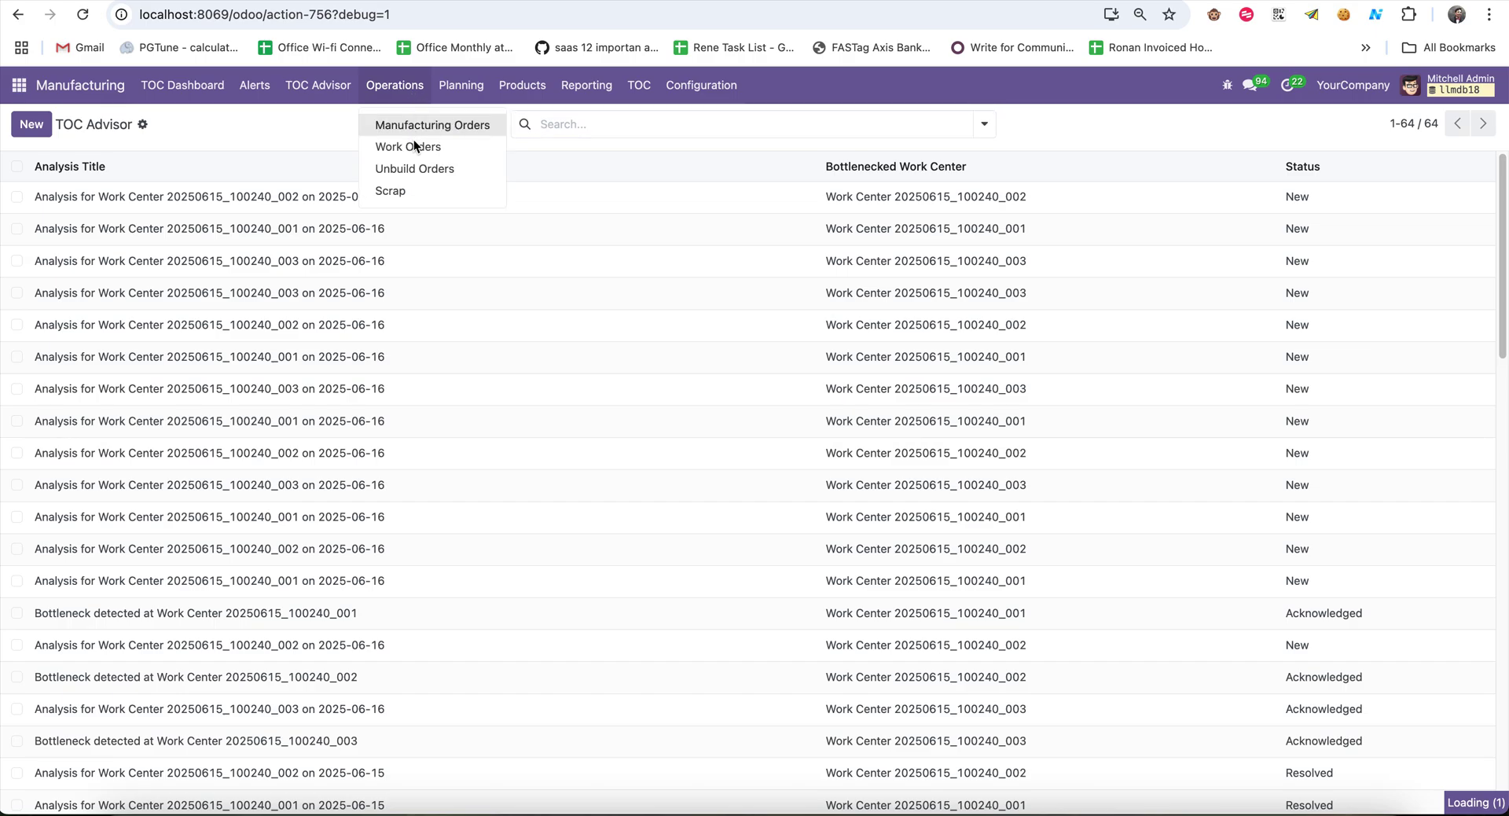
click(419, 126)
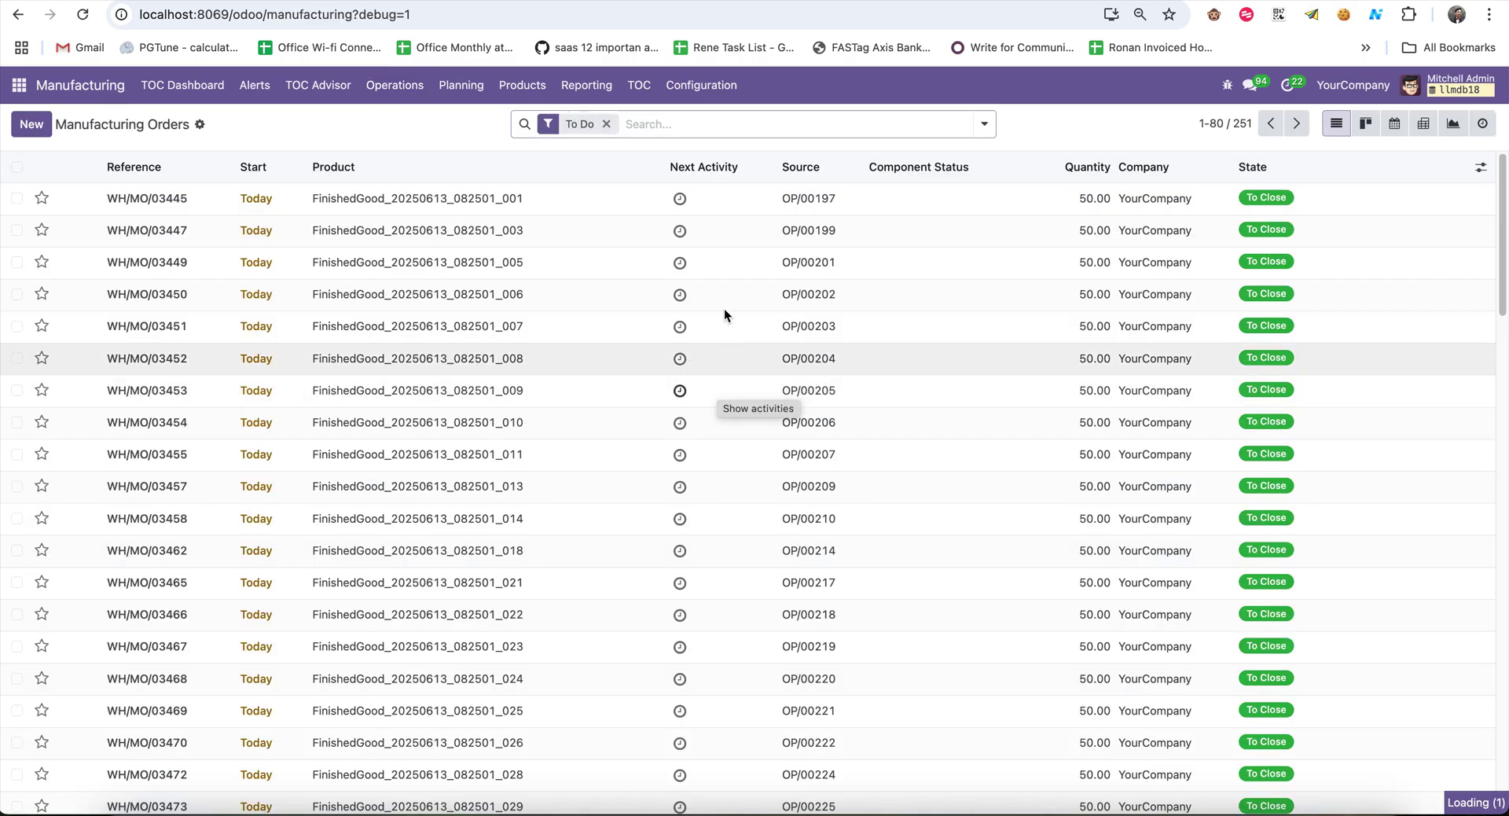
click(608, 123)
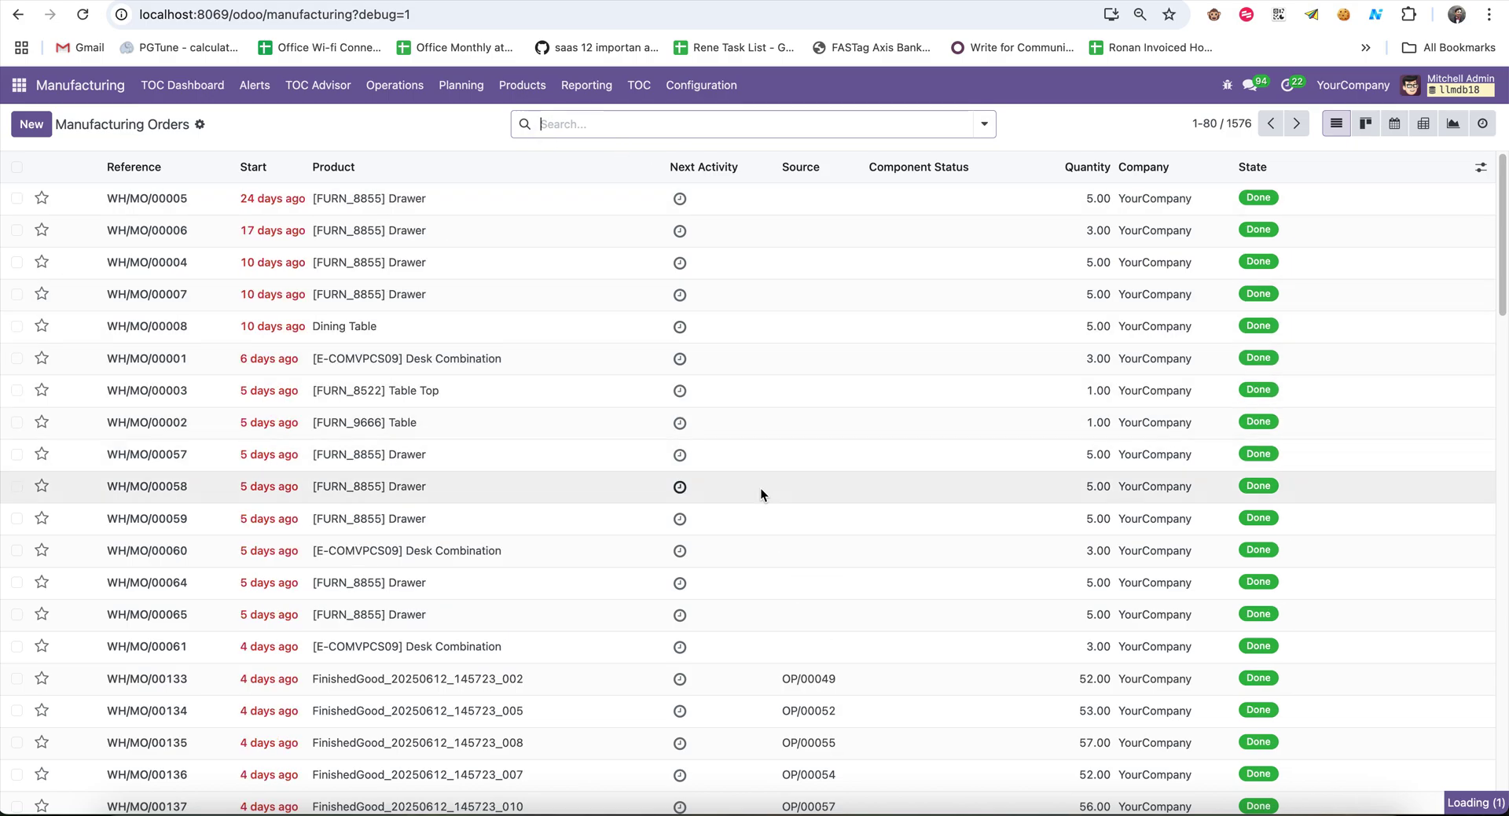
scroll(757, 471, down, 20)
scroll(762, 407, down, 10)
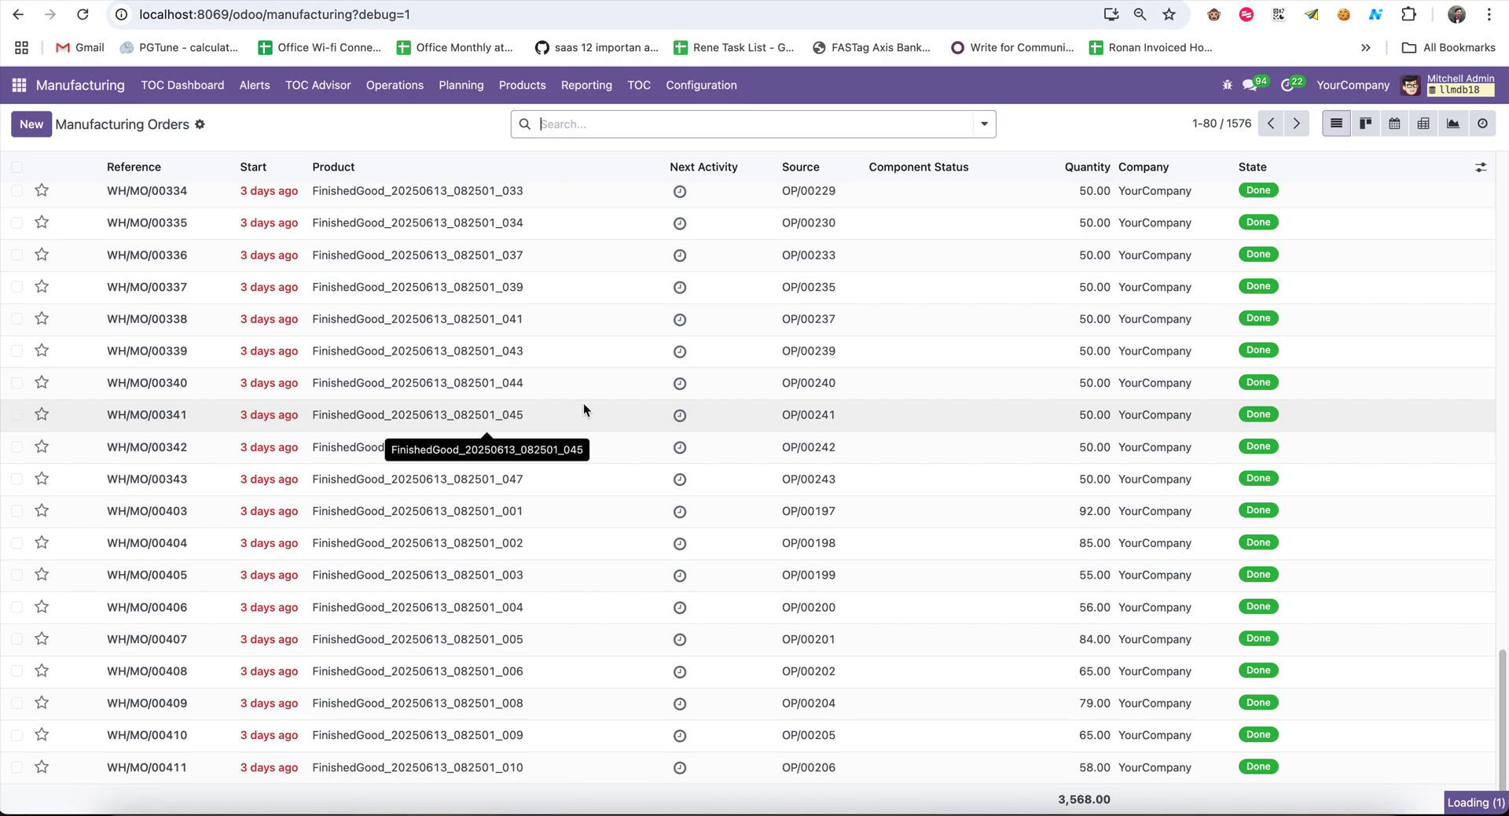
scroll(635, 417, up, 3)
scroll(635, 428, up, 20)
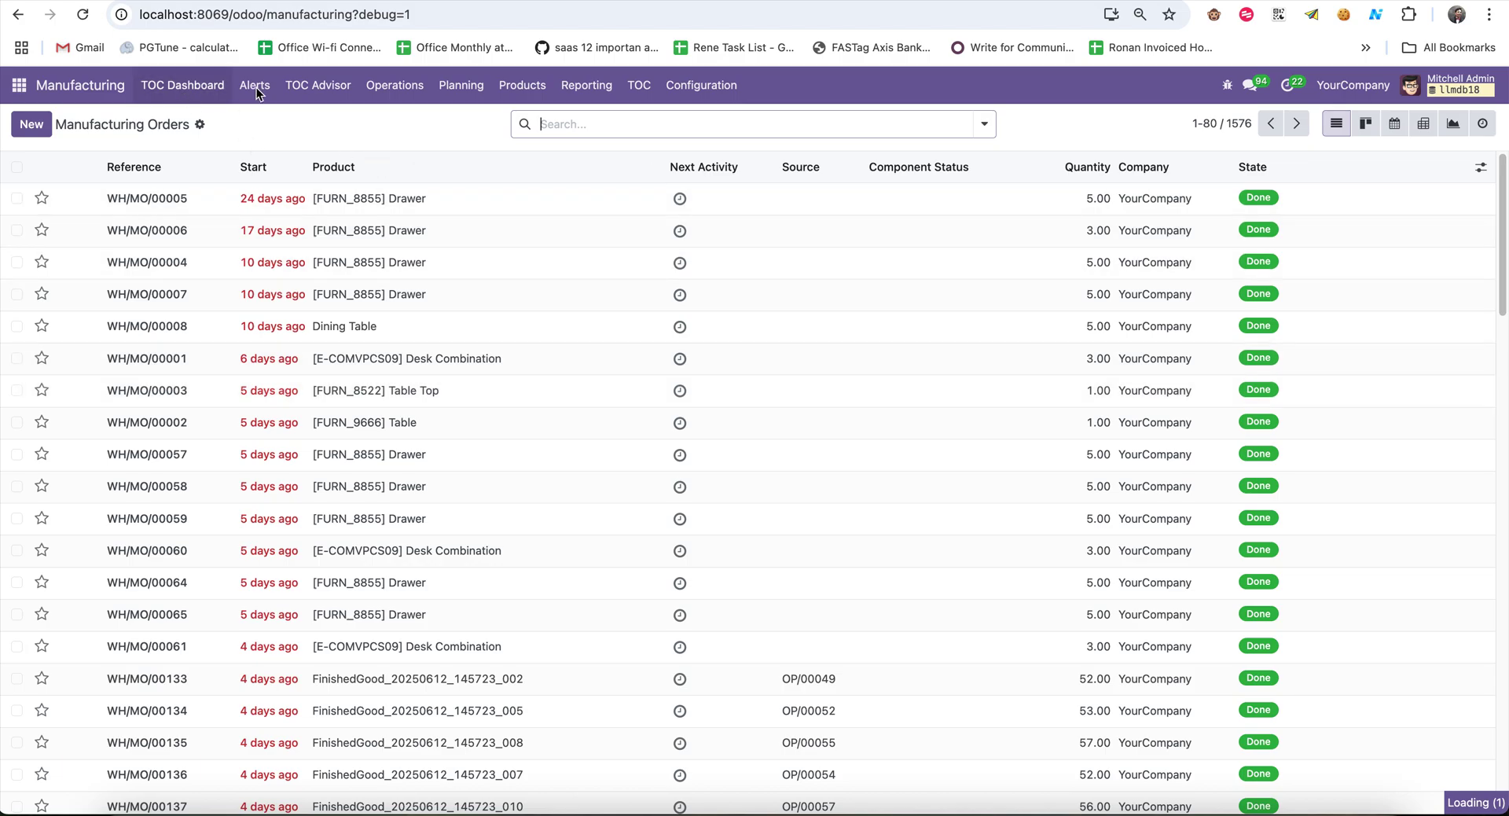
Check the work orders list and review the work centers overview on the TOC Dashboard
click(416, 93)
click(429, 147)
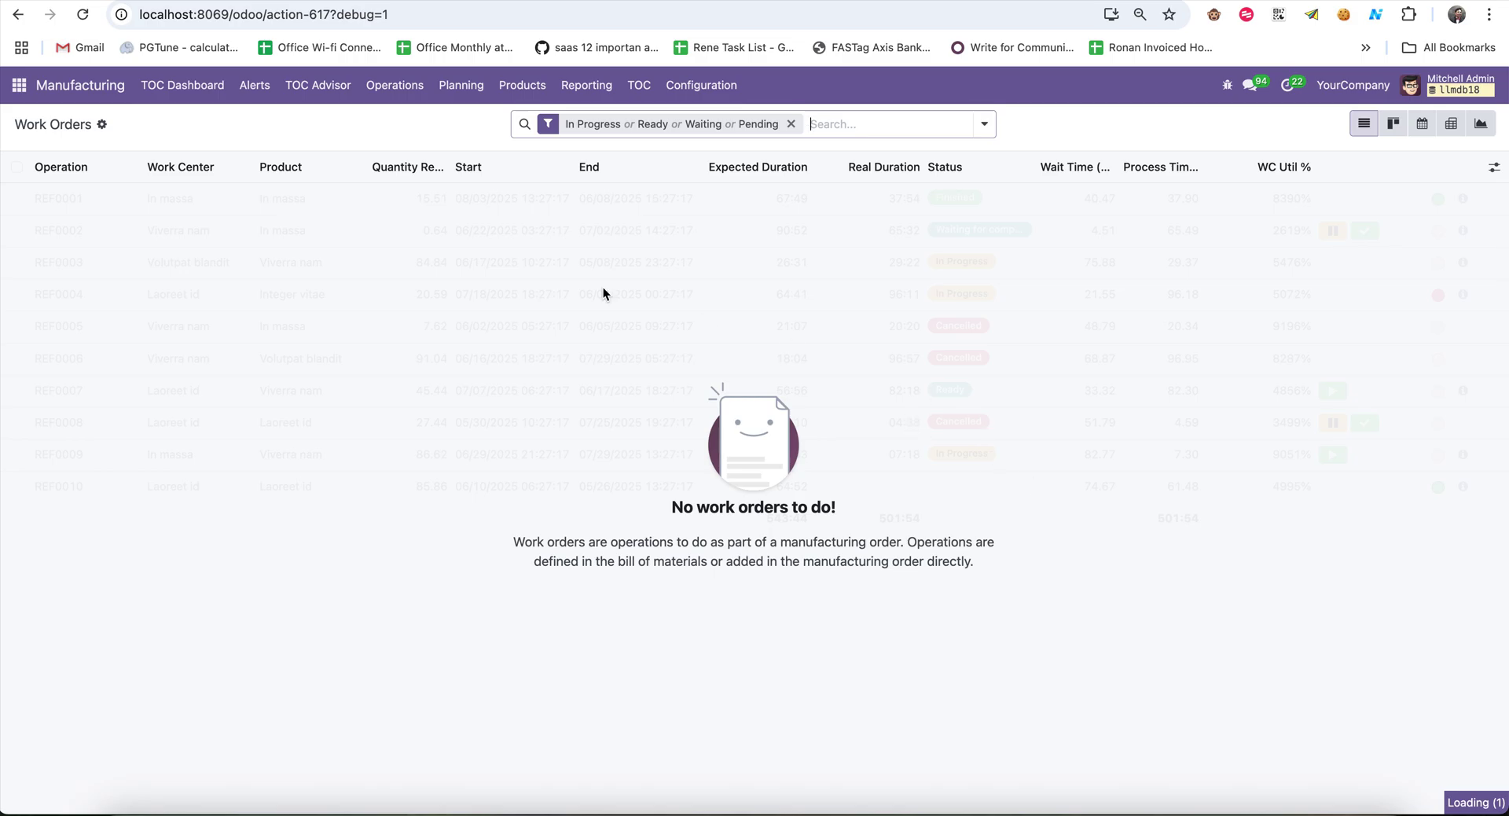
click(183, 85)
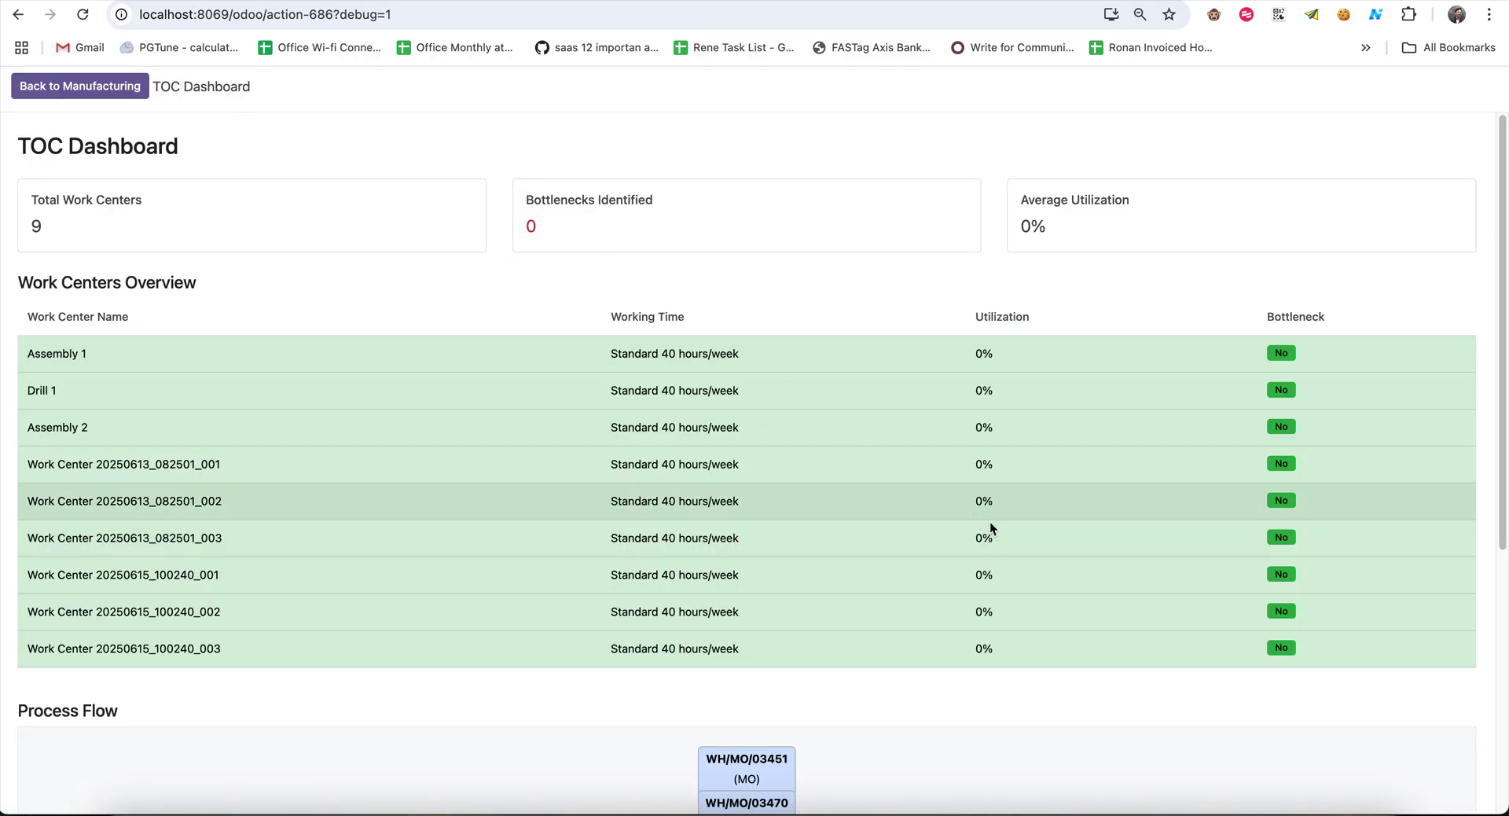
drag(1501, 486, 1506, 340)
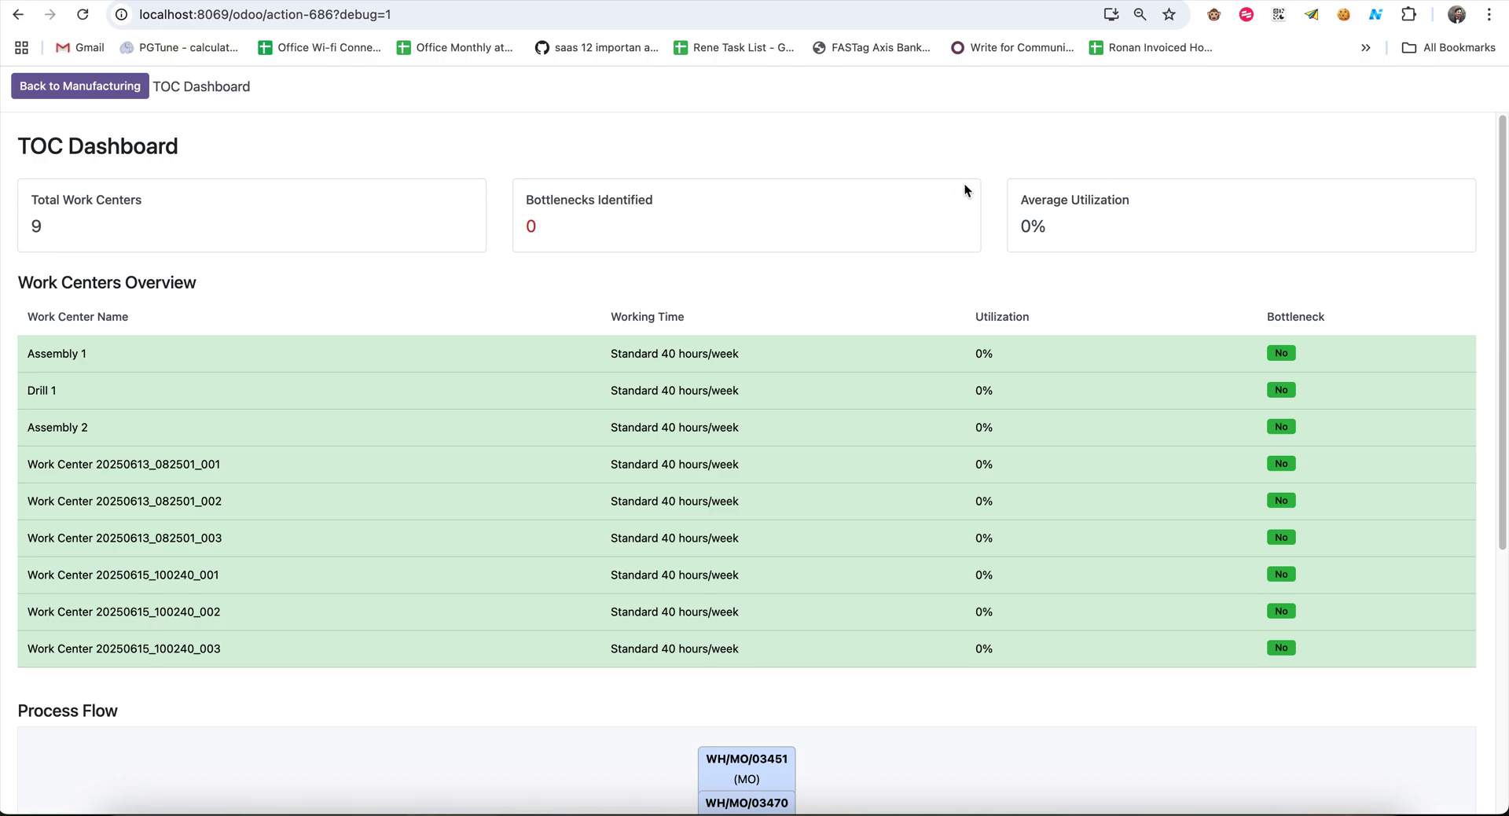